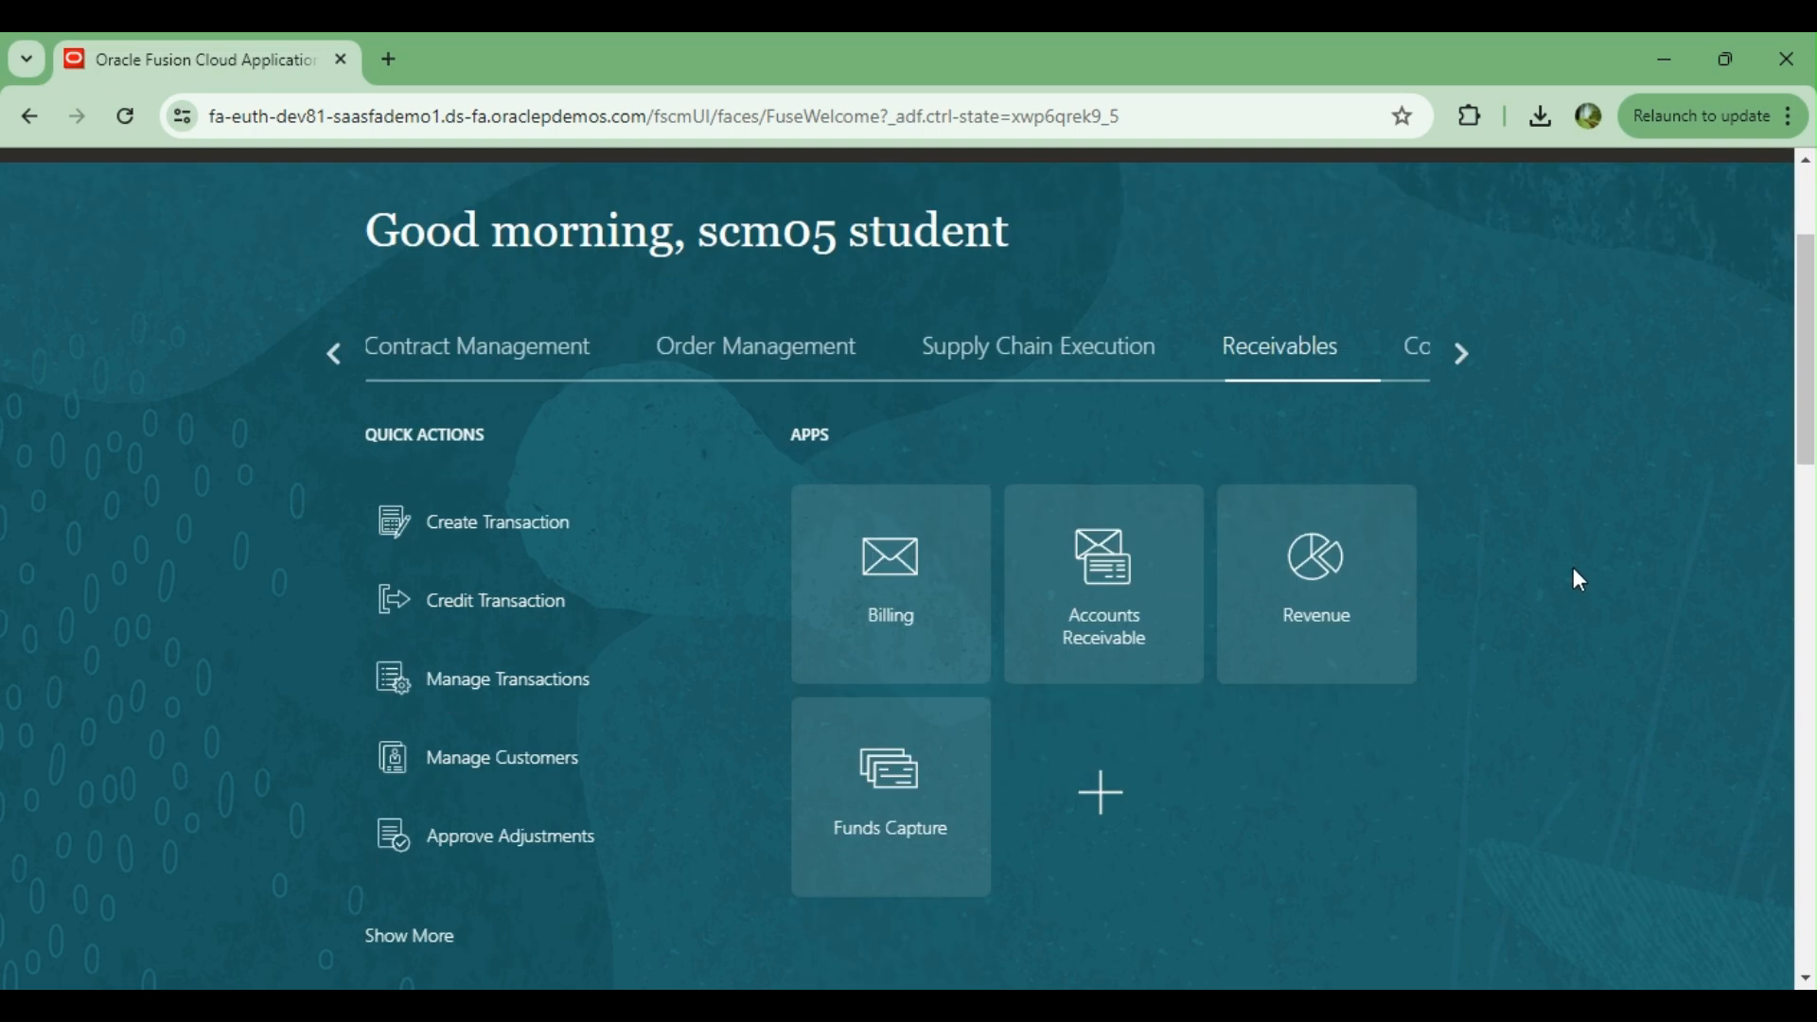
{"action": "scroll", "coordinate": [1578, 579], "scroll_direction": "down", "scroll_amount": 1}
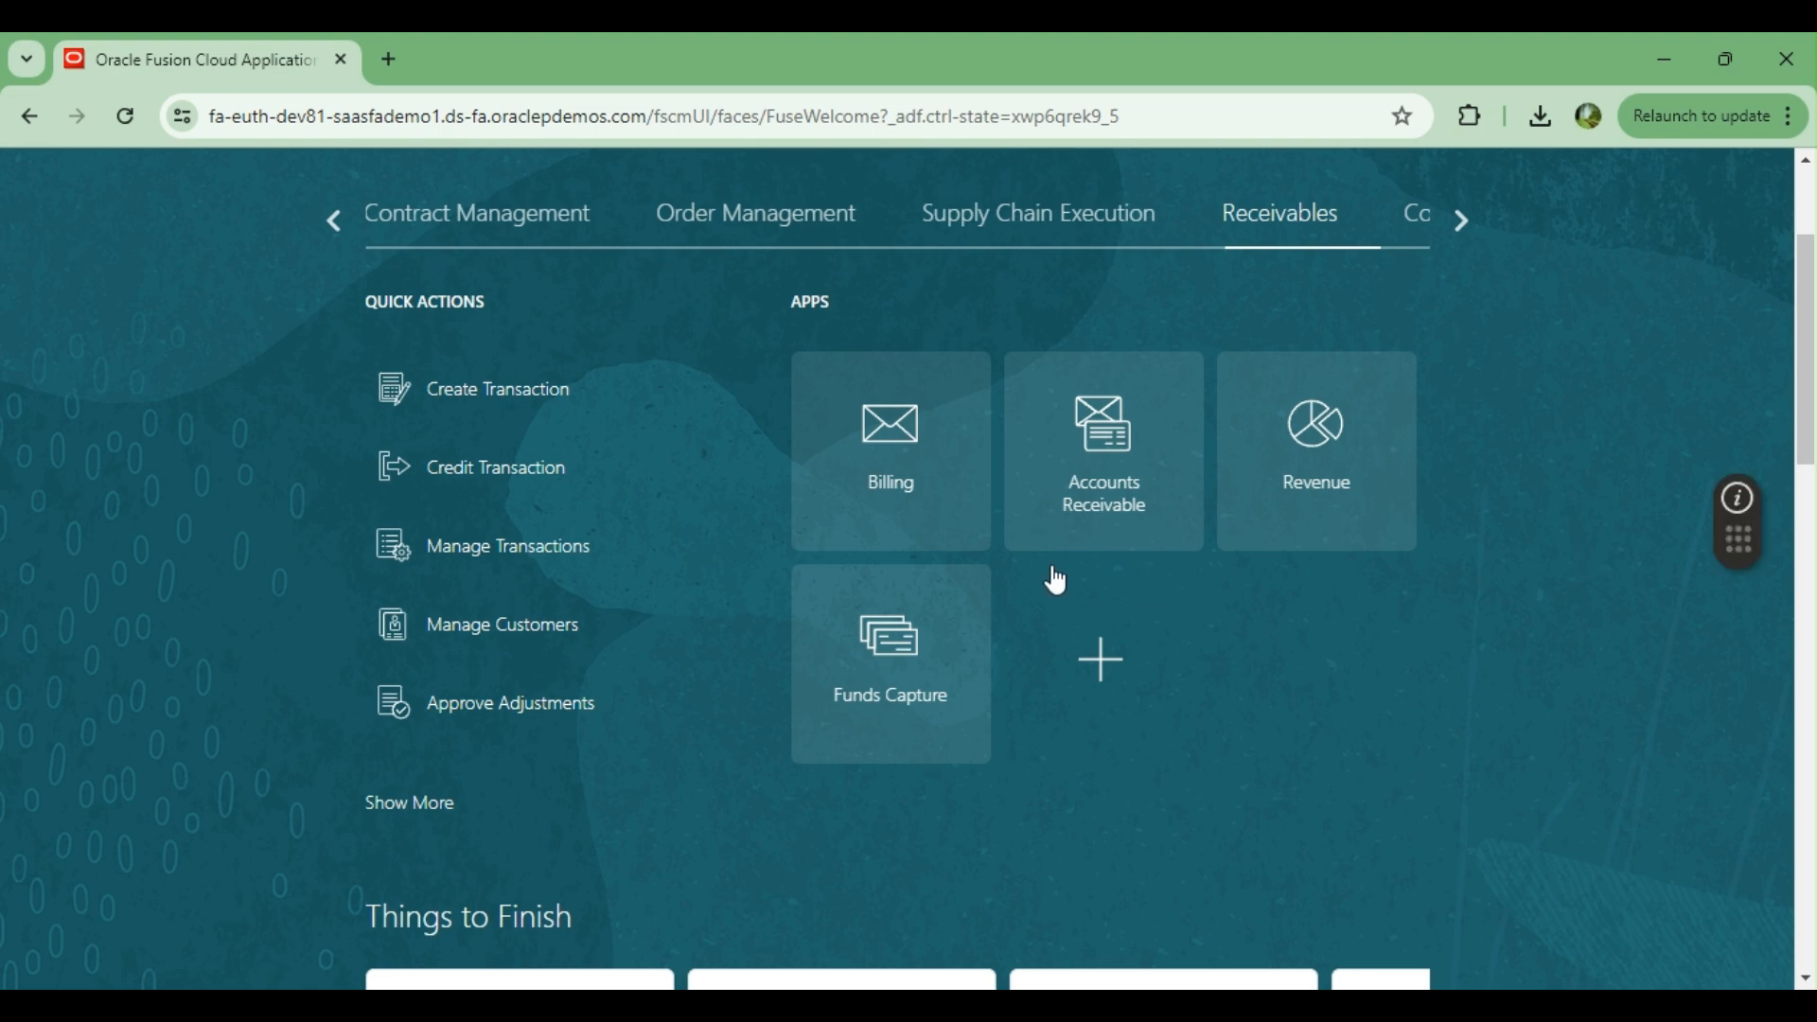
Open Accounts Receivable from the Receivables apps and start creating a new receipt
{"action": "left_click", "coordinate": [1118, 435]}
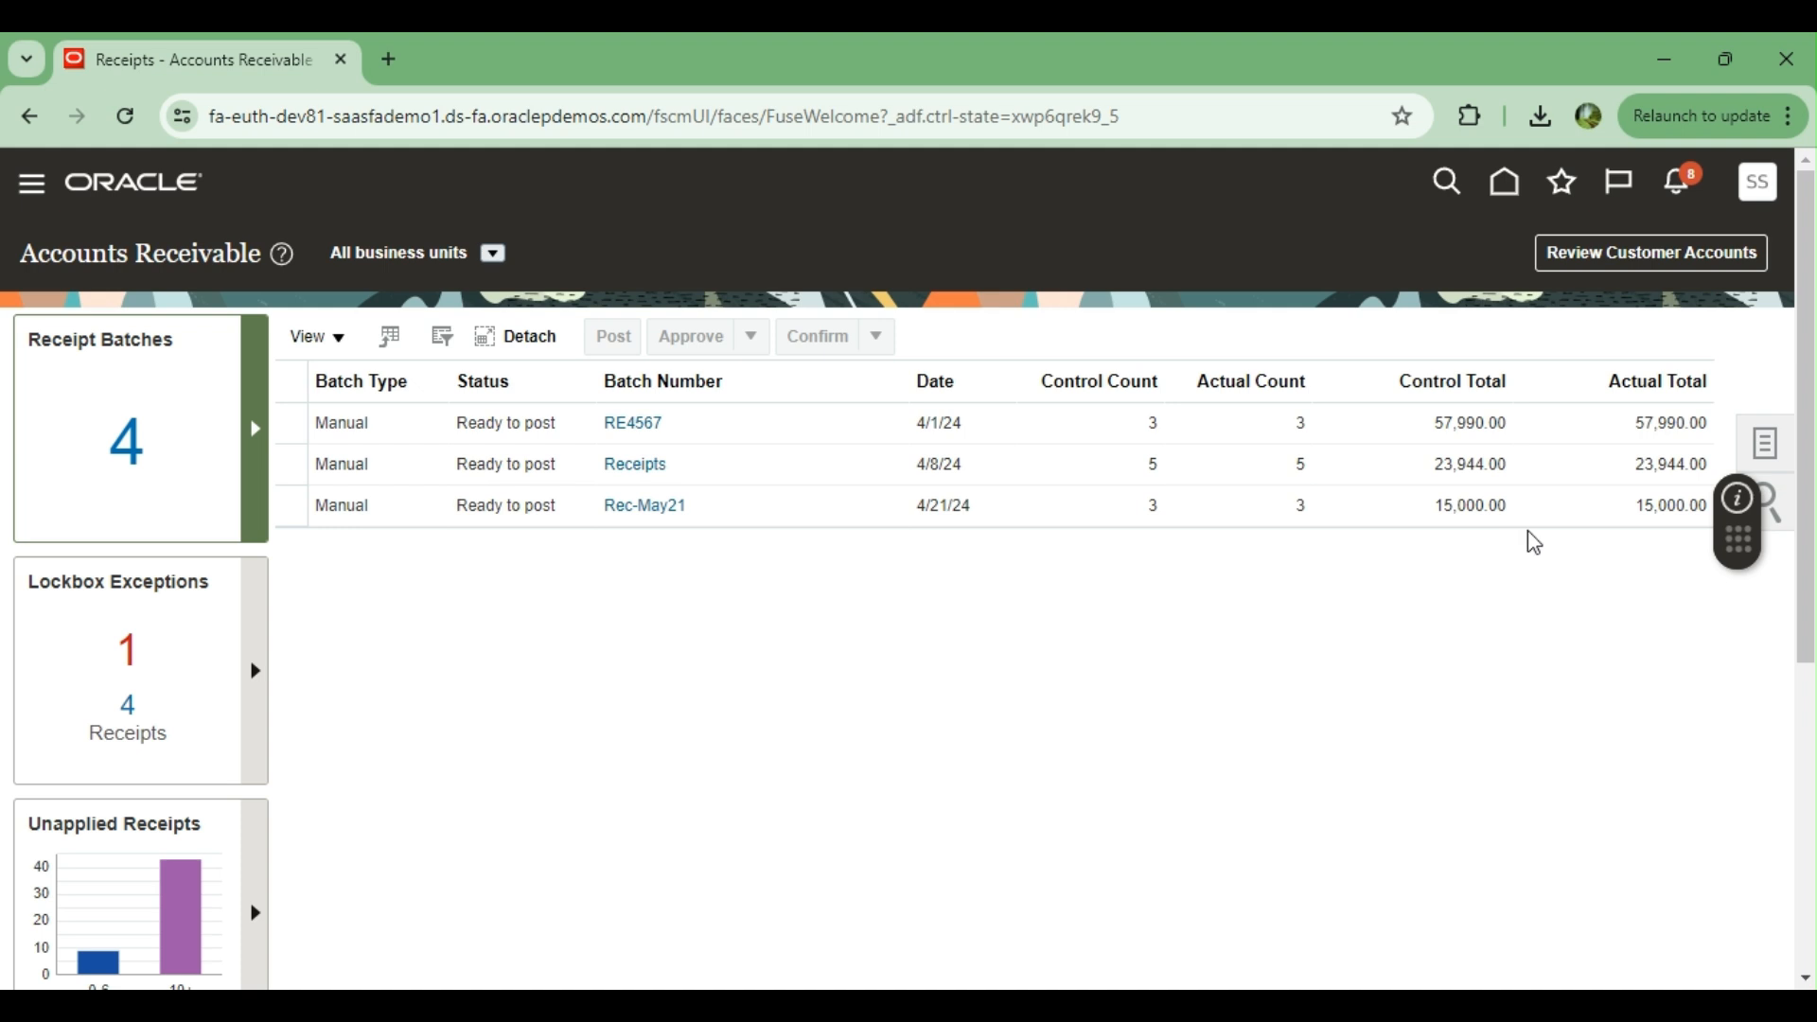
{"action": "left_click", "coordinate": [1767, 450]}
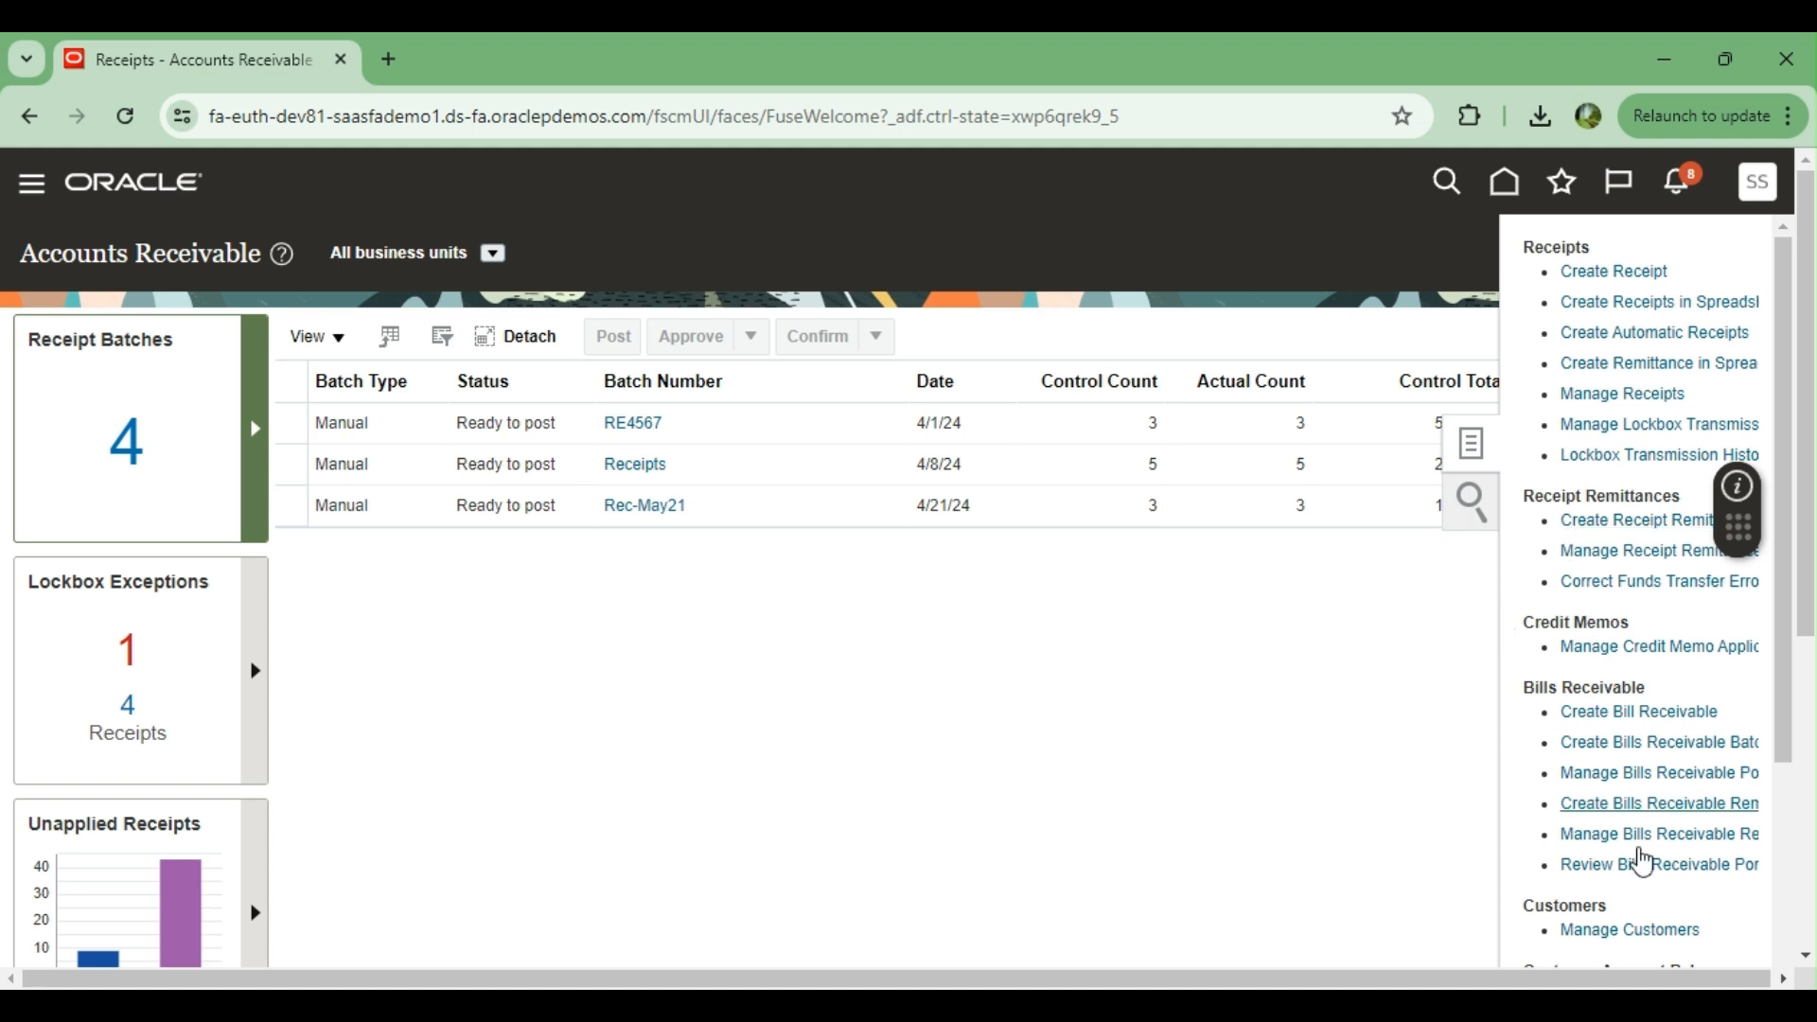
{"action": "scroll", "coordinate": [1654, 856], "scroll_direction": "down", "scroll_amount": 3}
{"action": "scroll", "coordinate": [1646, 842], "scroll_direction": "down", "scroll_amount": 3}
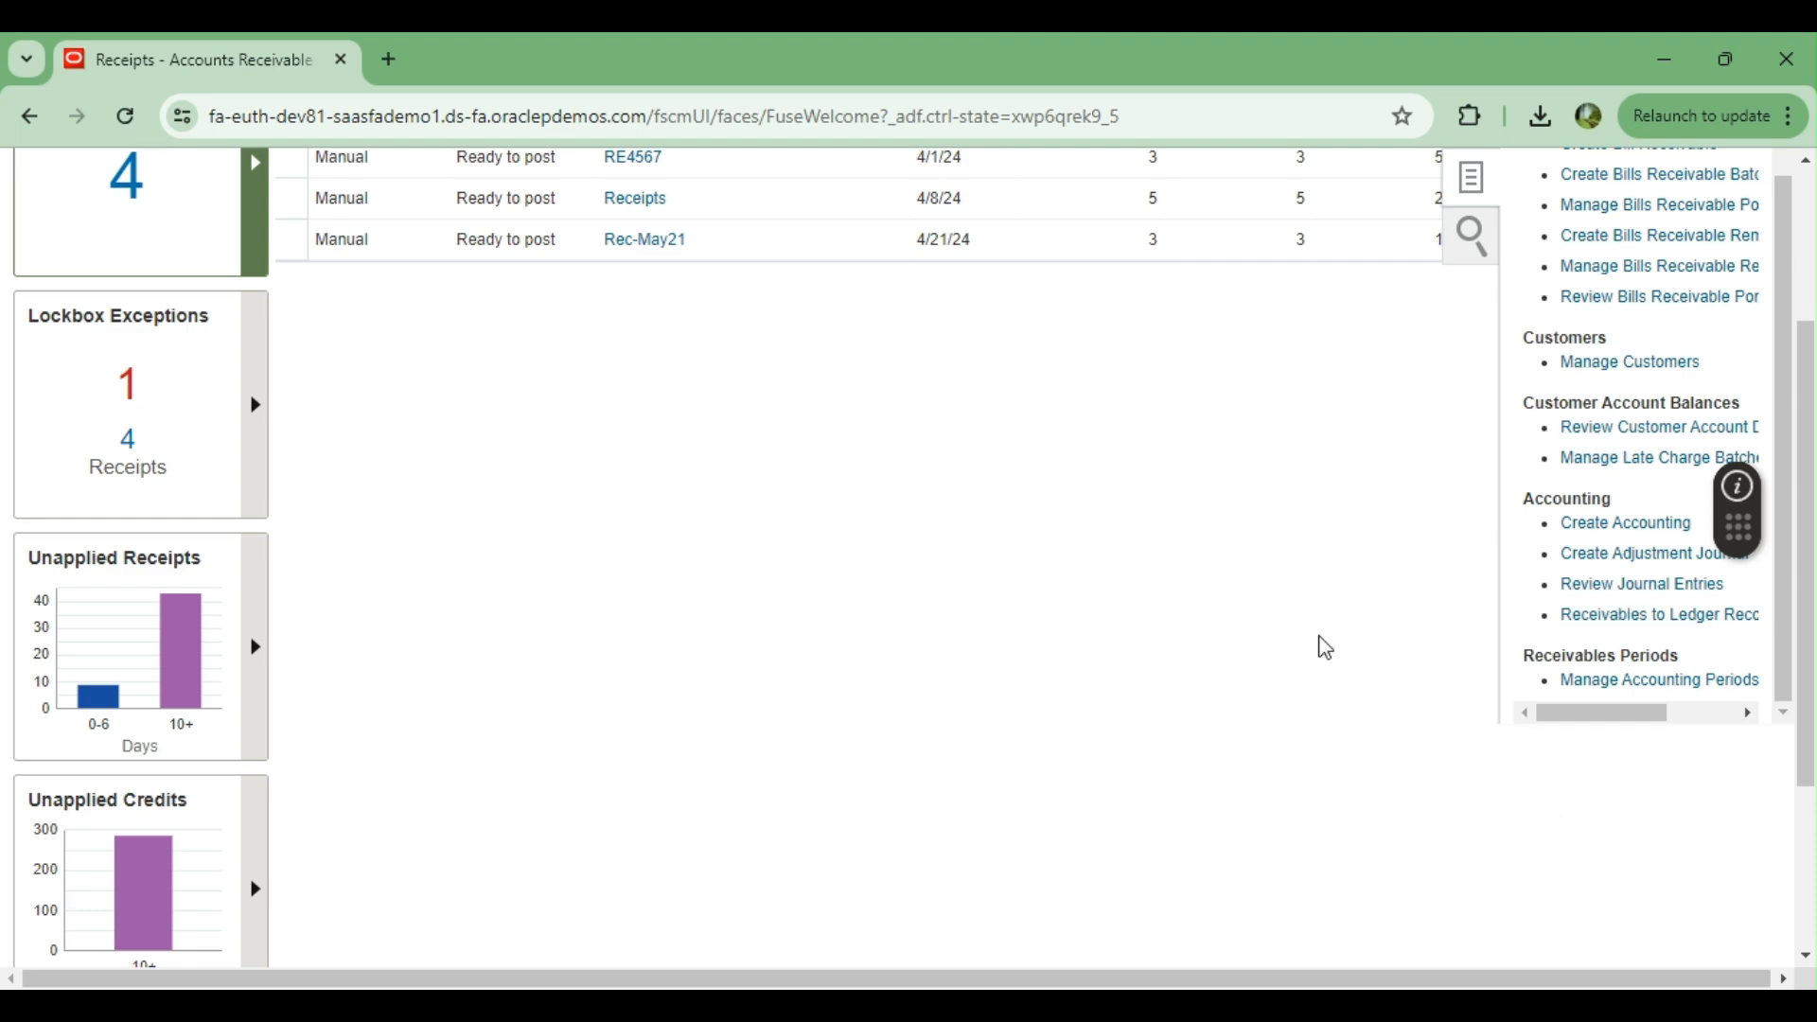
{"action": "scroll", "coordinate": [1318, 641], "scroll_direction": "up", "scroll_amount": 3}
{"action": "scroll", "coordinate": [1578, 519], "scroll_direction": "up", "scroll_amount": 3}
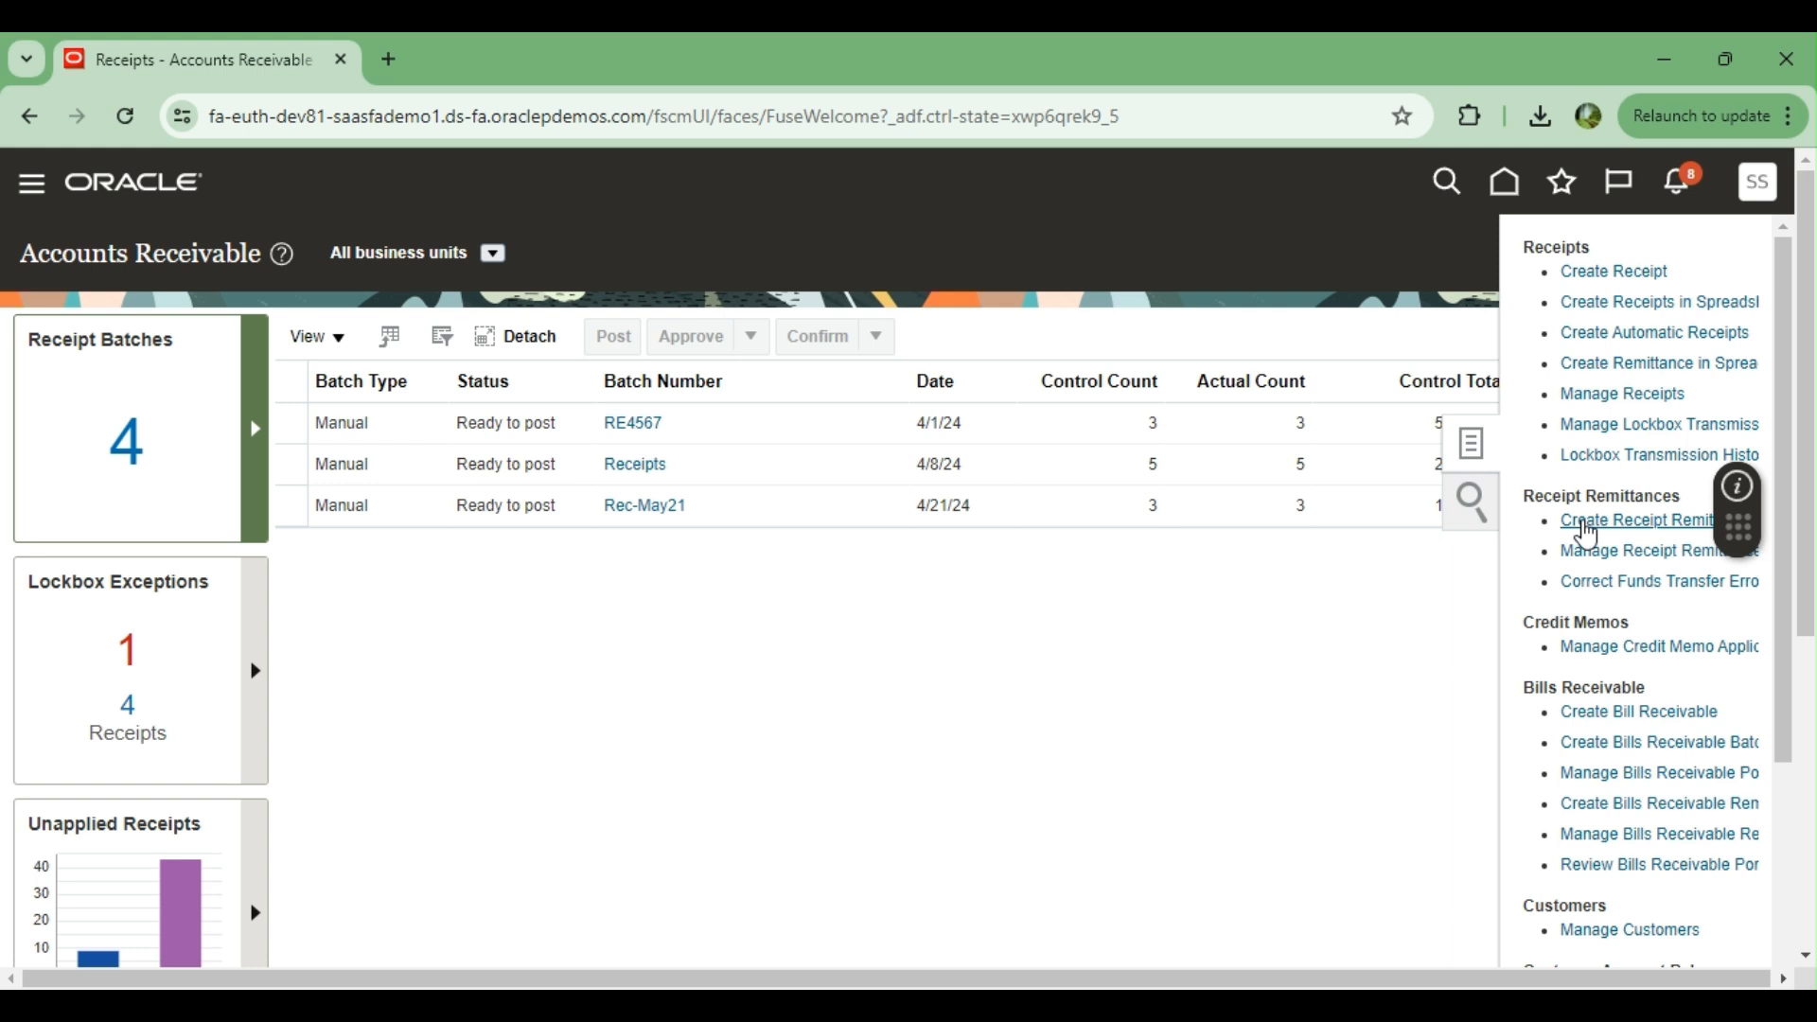
{"action": "left_click", "coordinate": [1600, 274]}
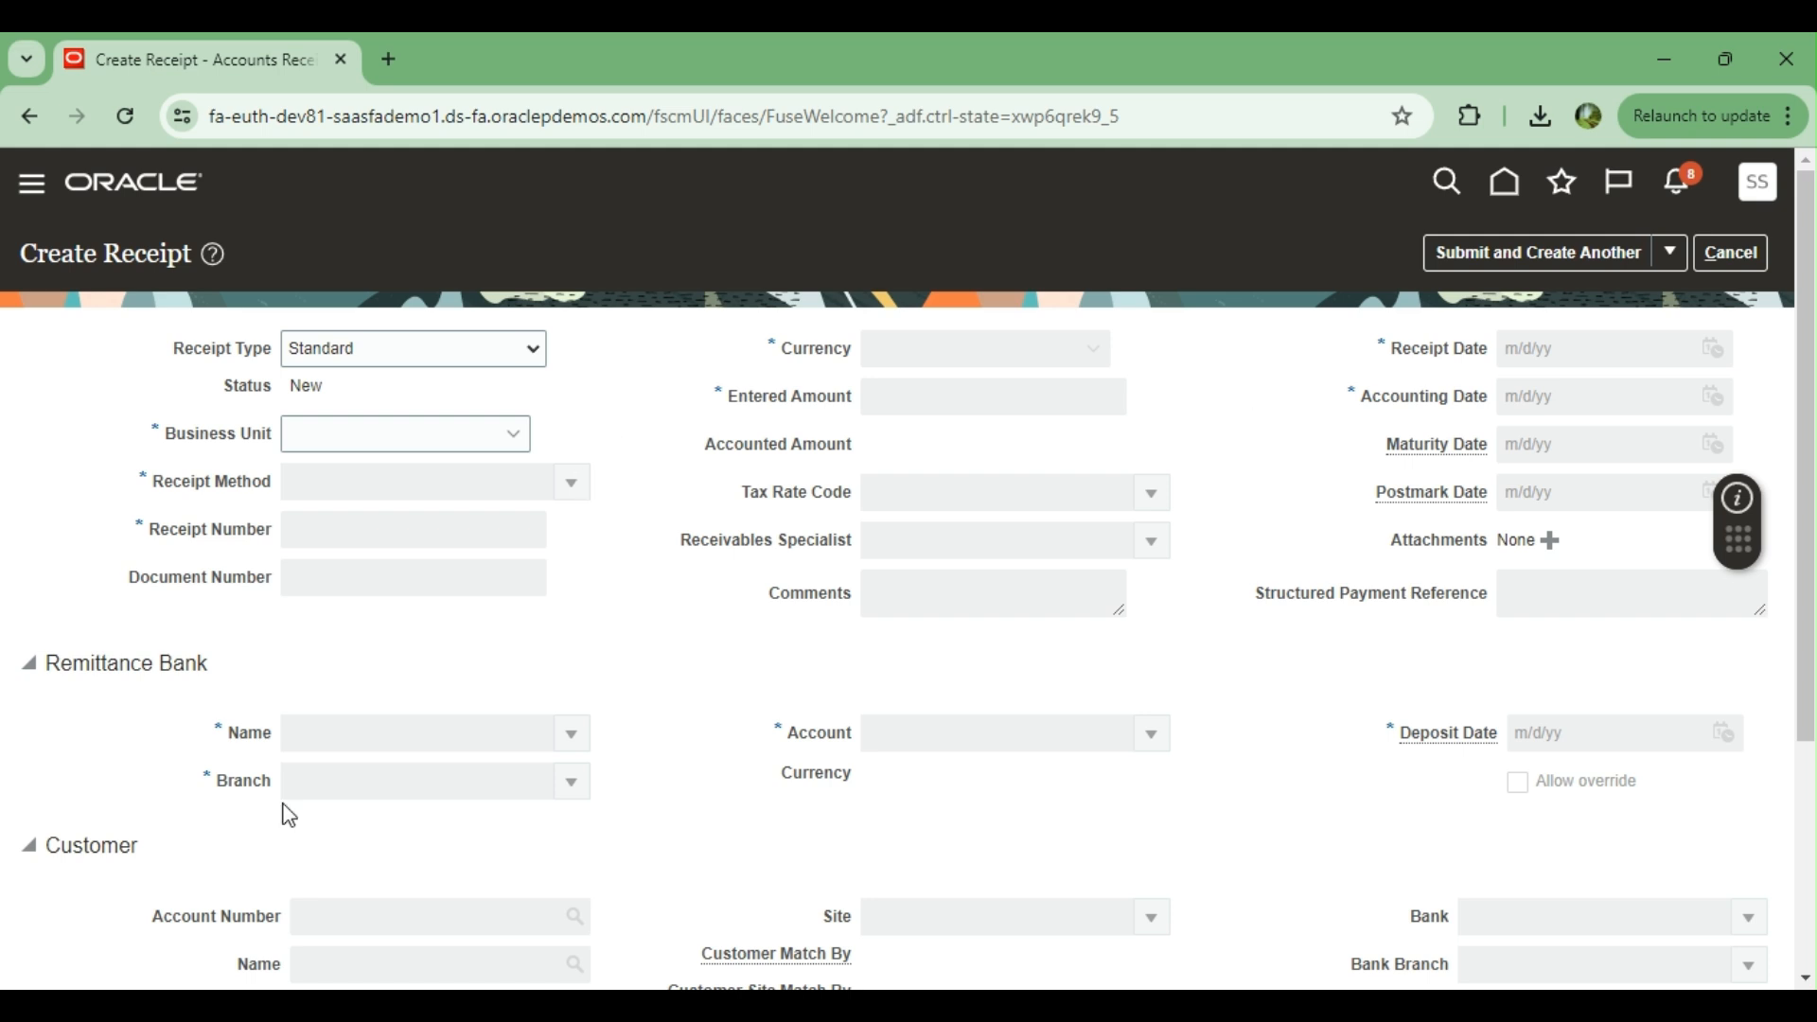
Set the receipt's business unit to US1 Business Unit and its receipt method to Check (Directly/No Remit)
{"action": "scroll", "coordinate": [1812, 501], "scroll_direction": "down", "scroll_amount": 1}
{"action": "scroll", "coordinate": [1812, 506], "scroll_direction": "up", "scroll_amount": 1}
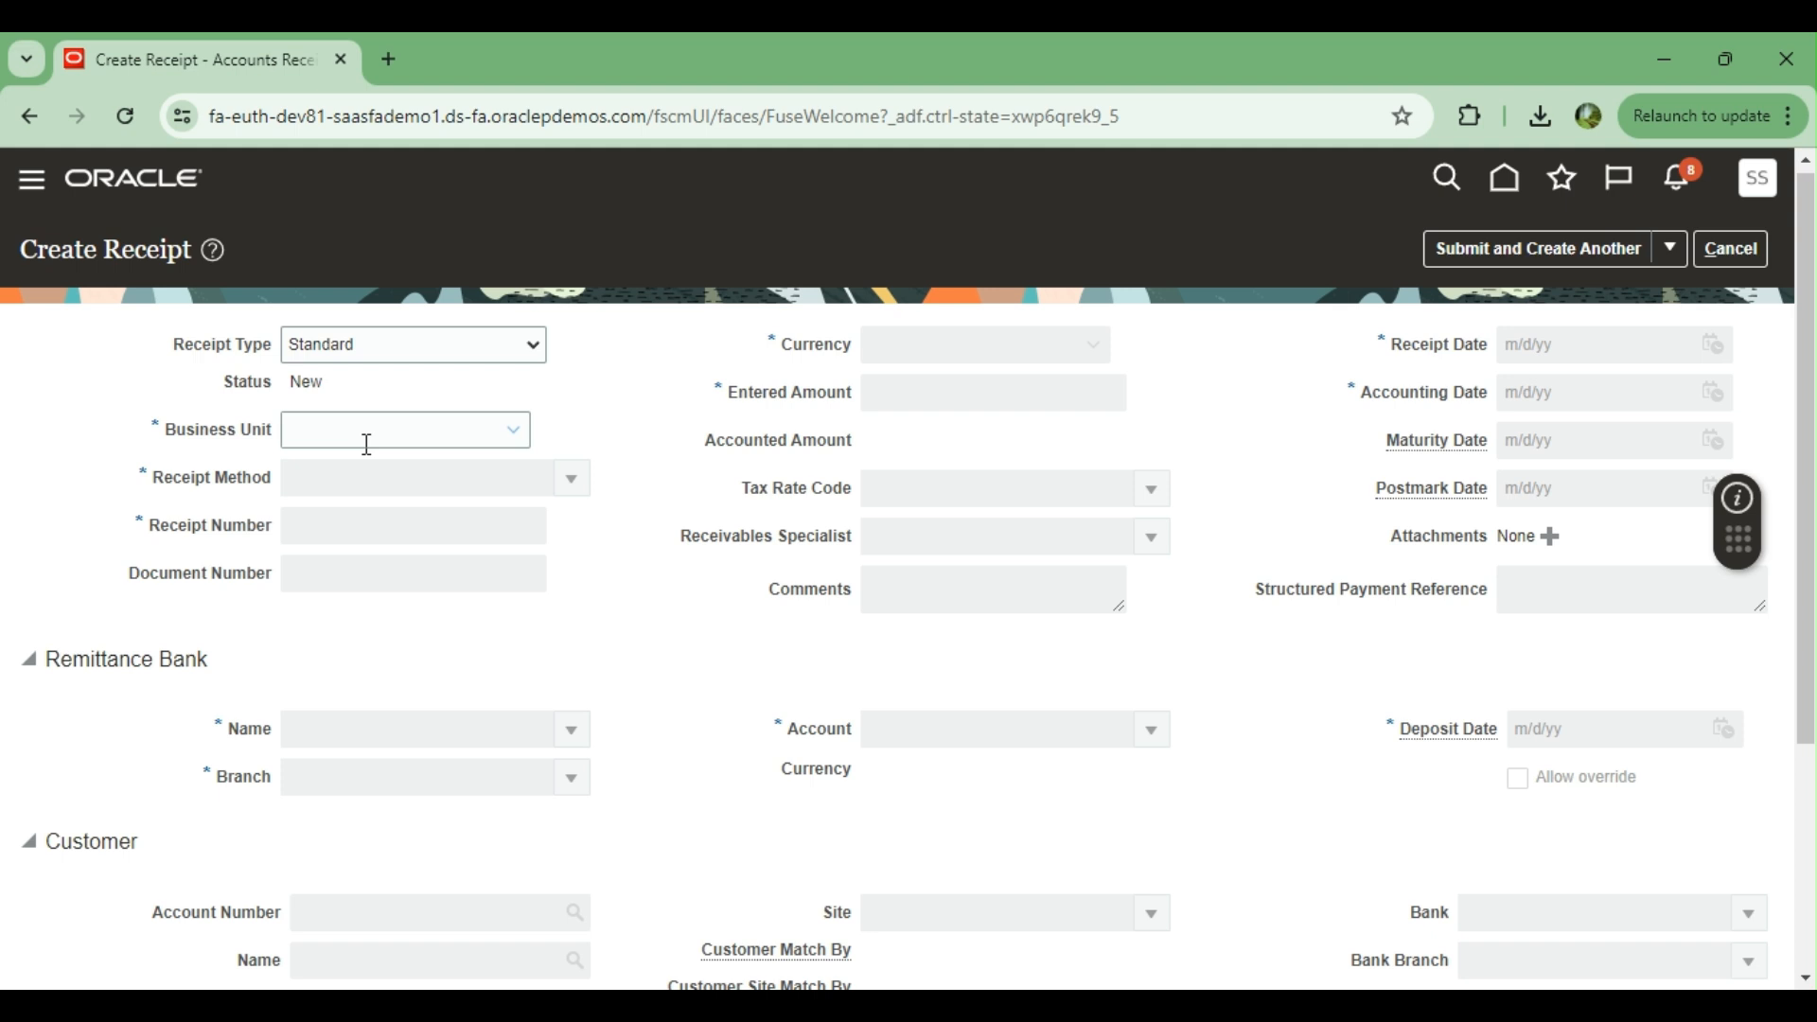
{"action": "left_click", "coordinate": [514, 434]}
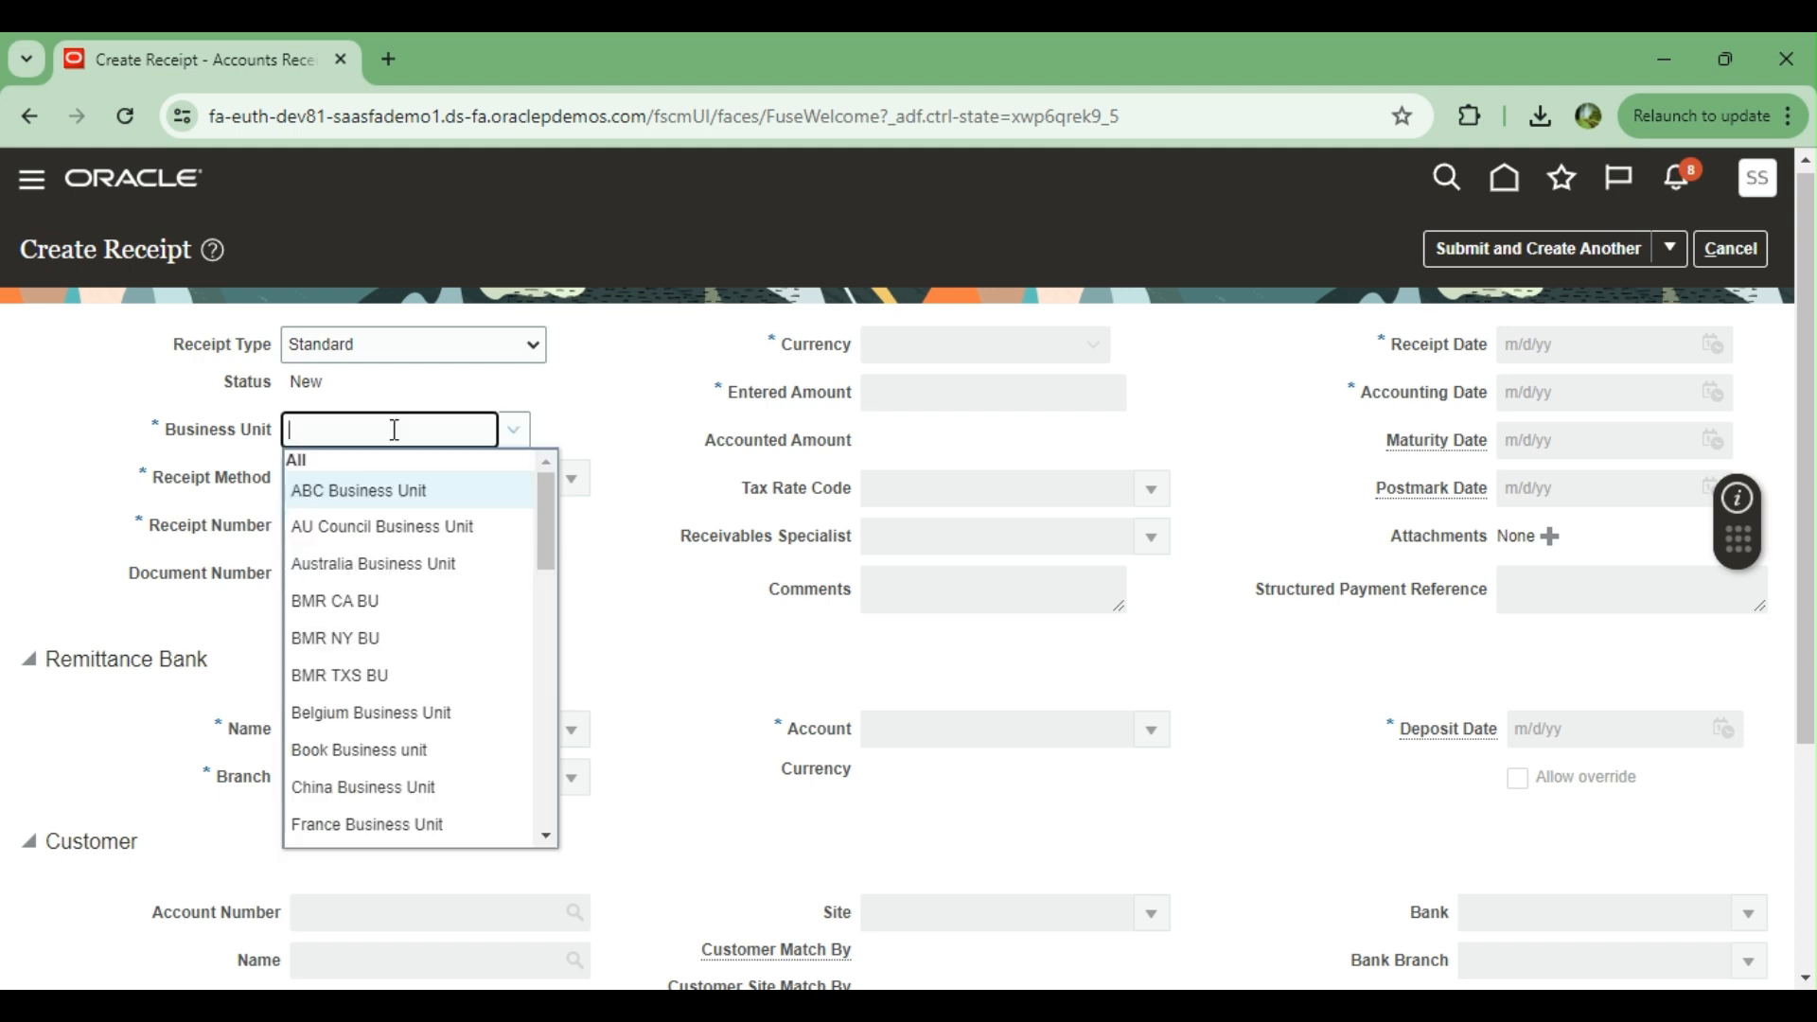
{"action": "type", "text": "us1"}
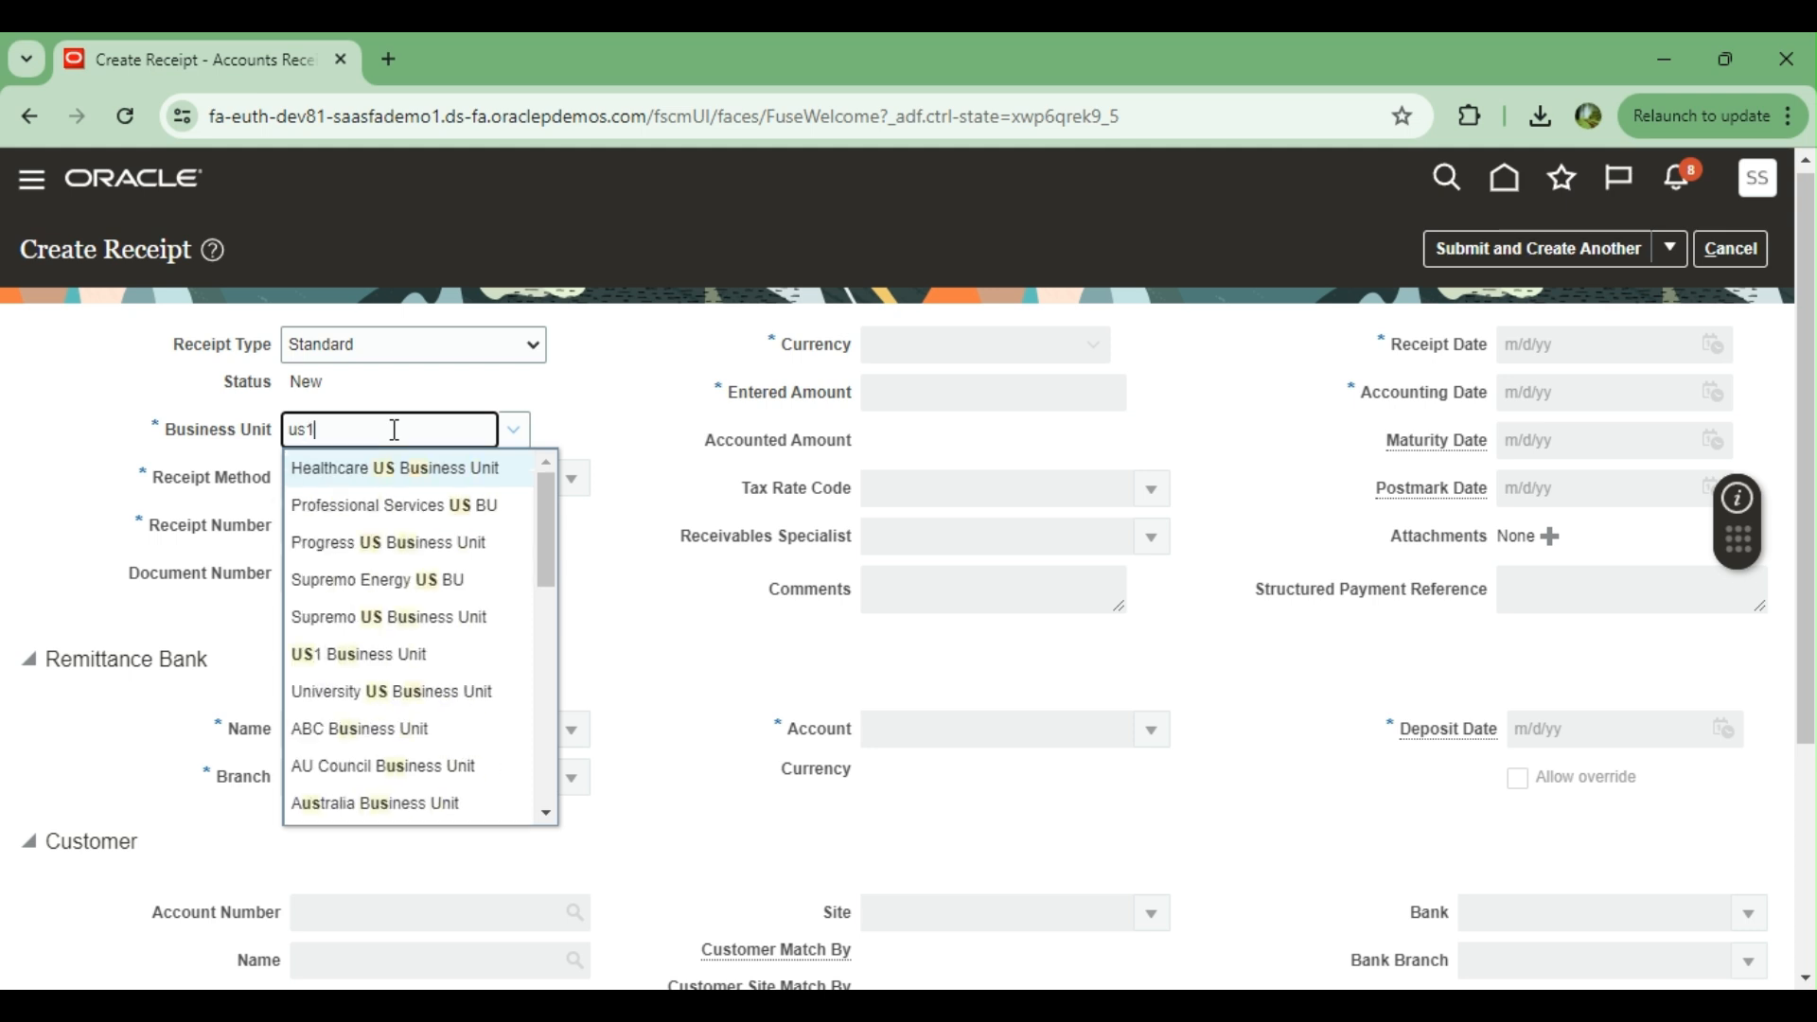
{"action": "left_click", "coordinate": [365, 468]}
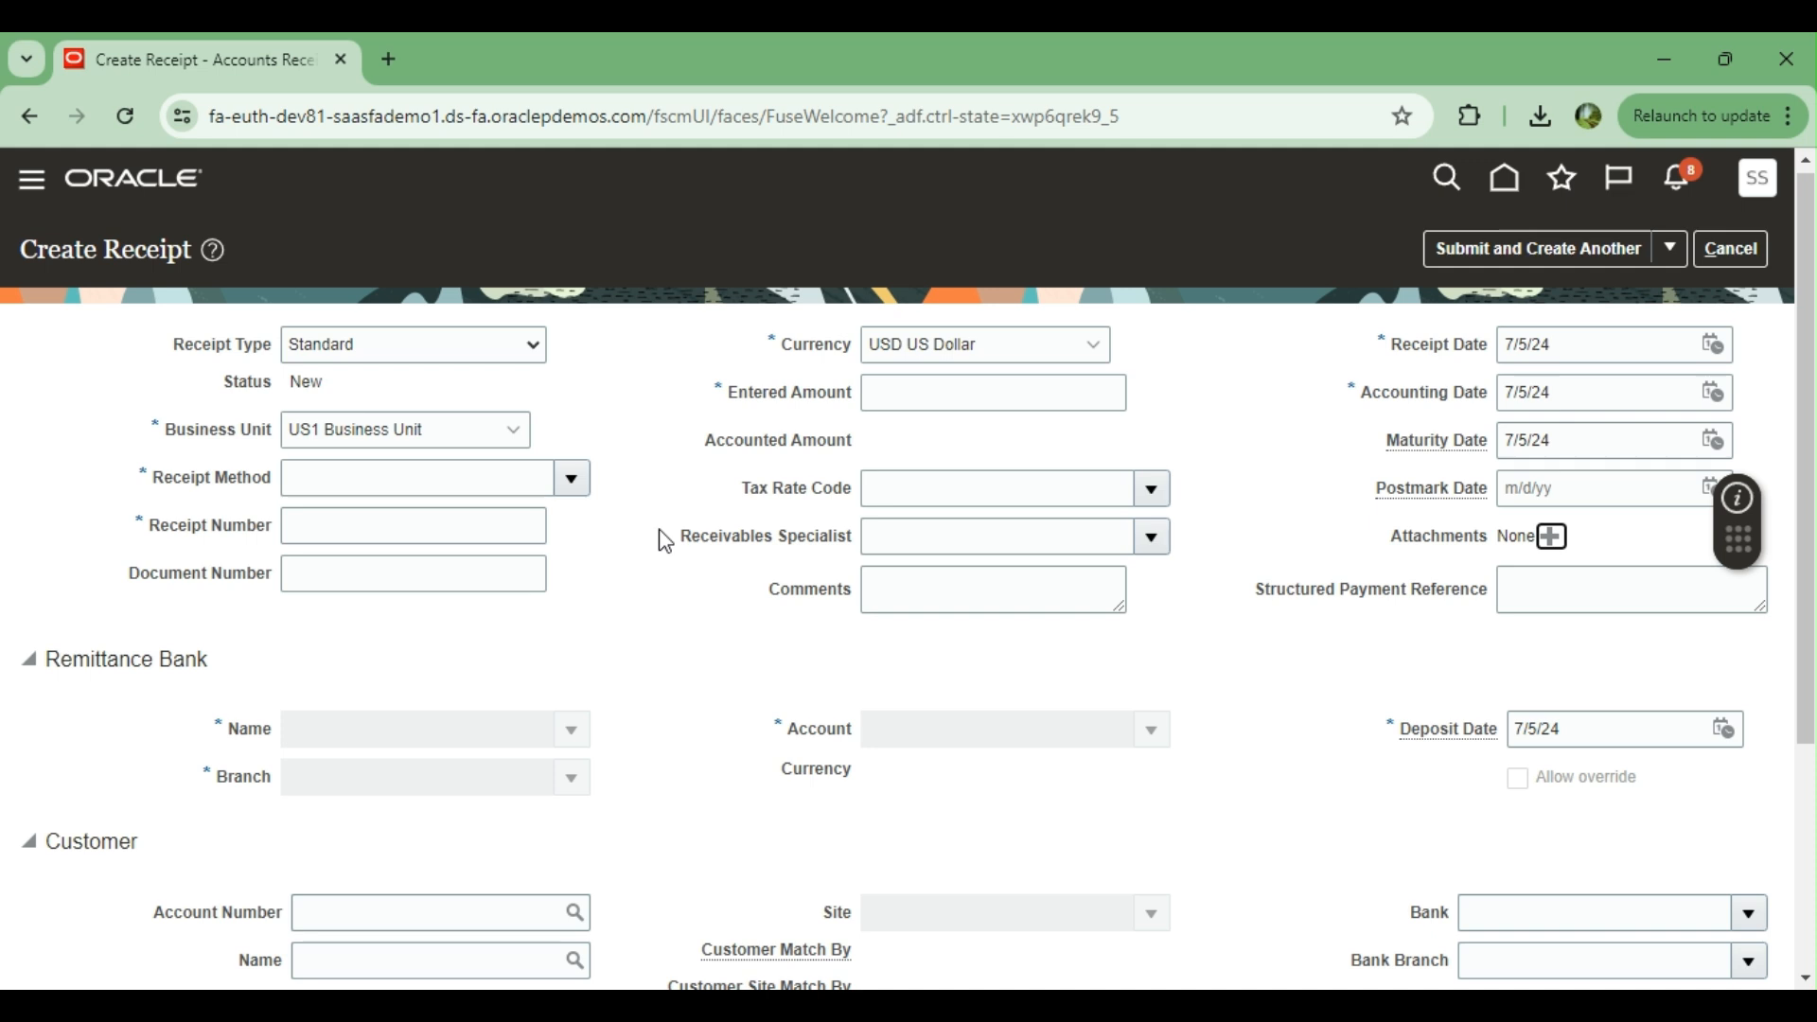
{"action": "left_click", "coordinate": [571, 478]}
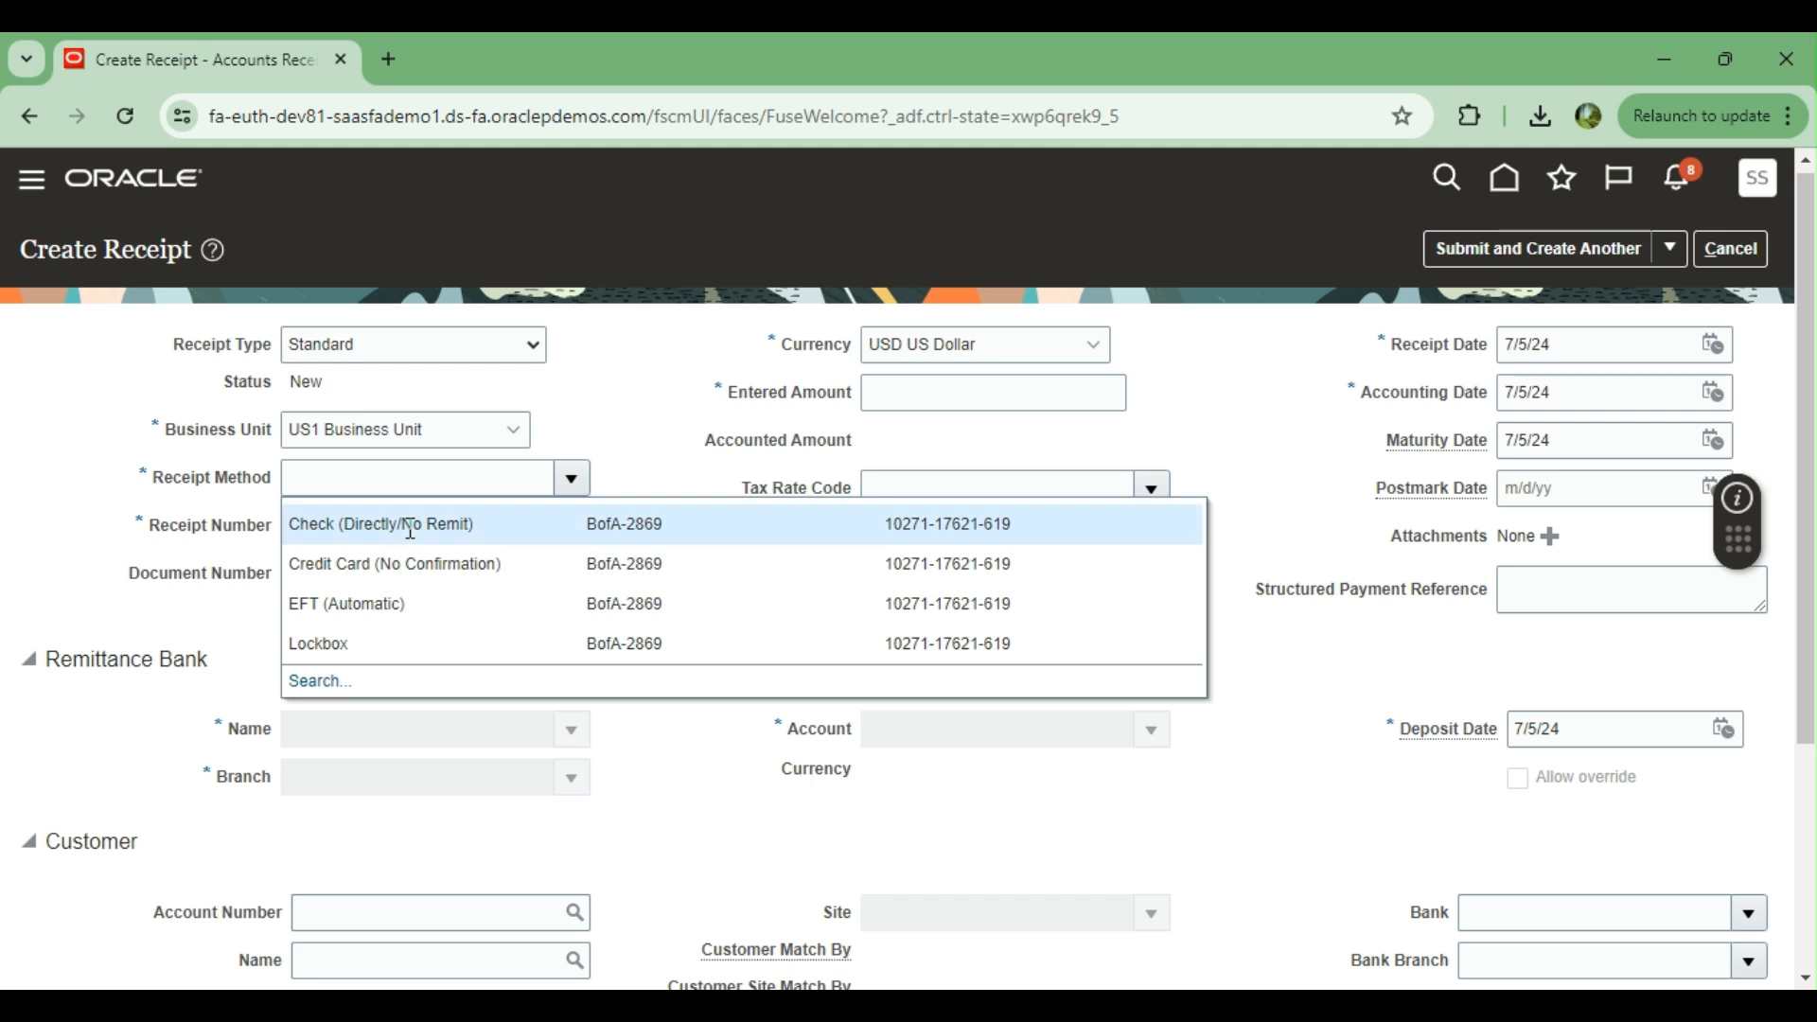
{"action": "left_click", "coordinate": [411, 530]}
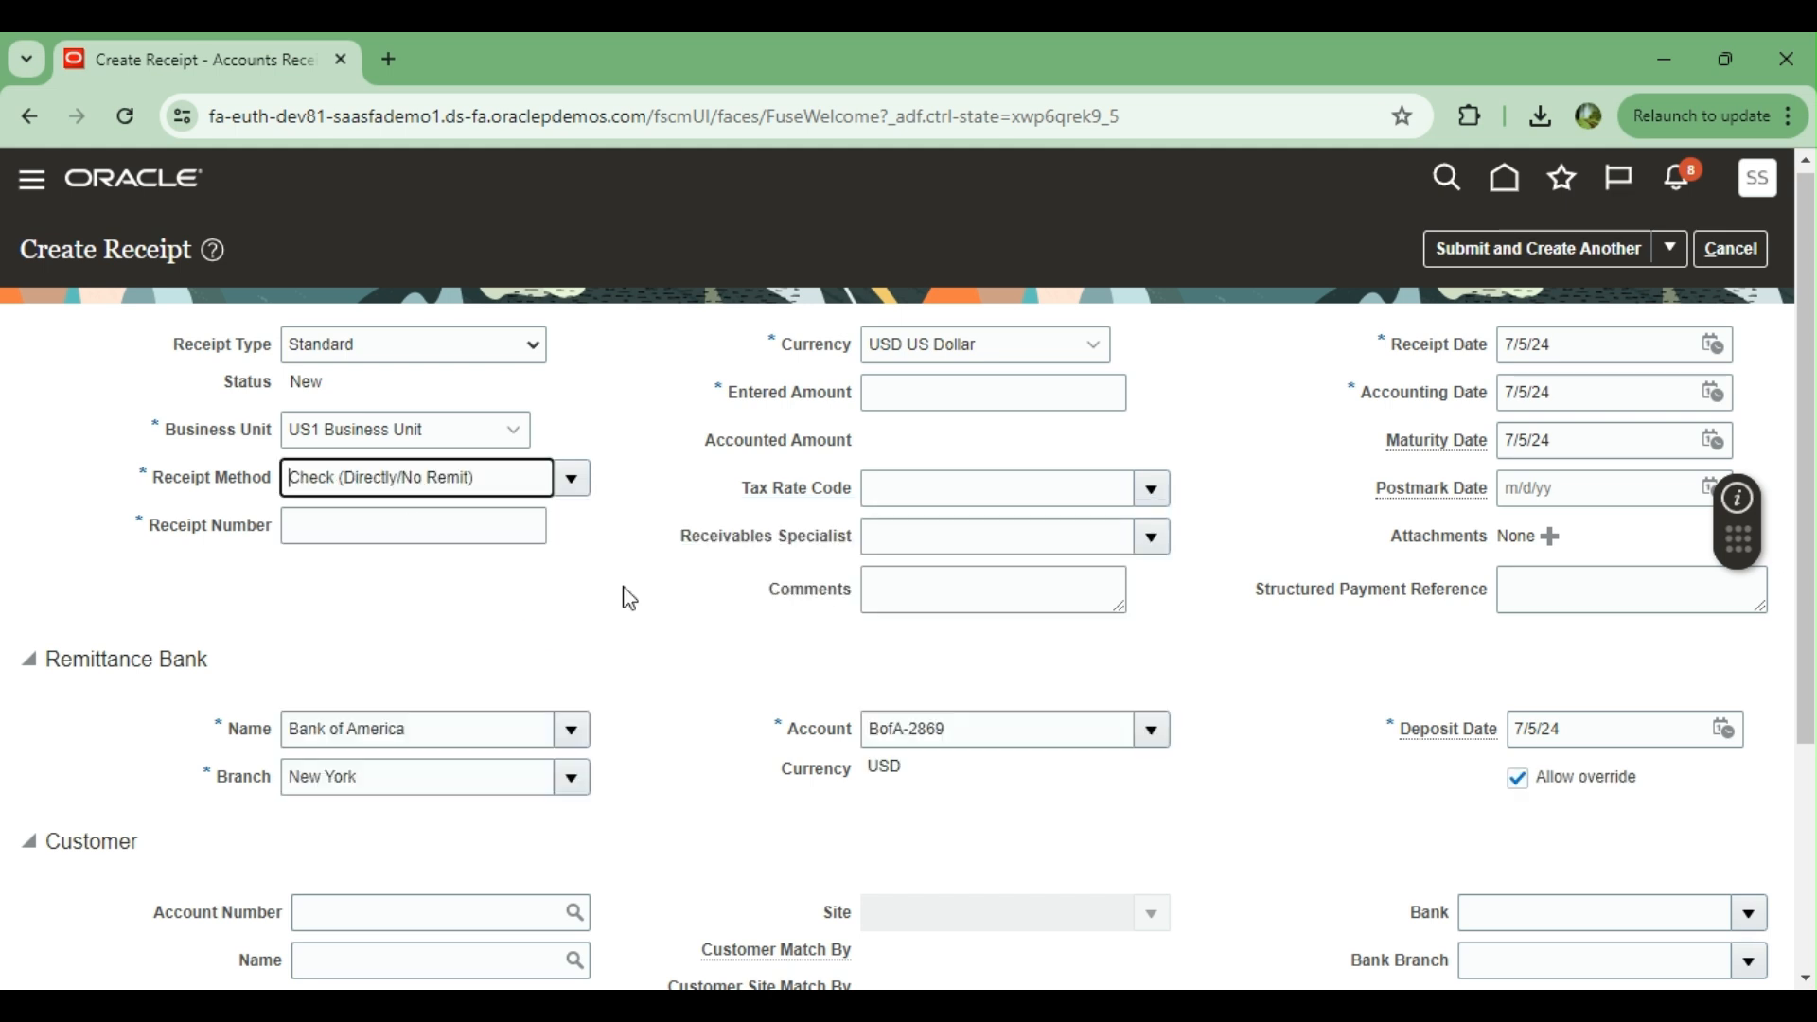
Enter Rec101881 as the receipt number and 100 as the entered amount
{"action": "left_click", "coordinate": [384, 523]}
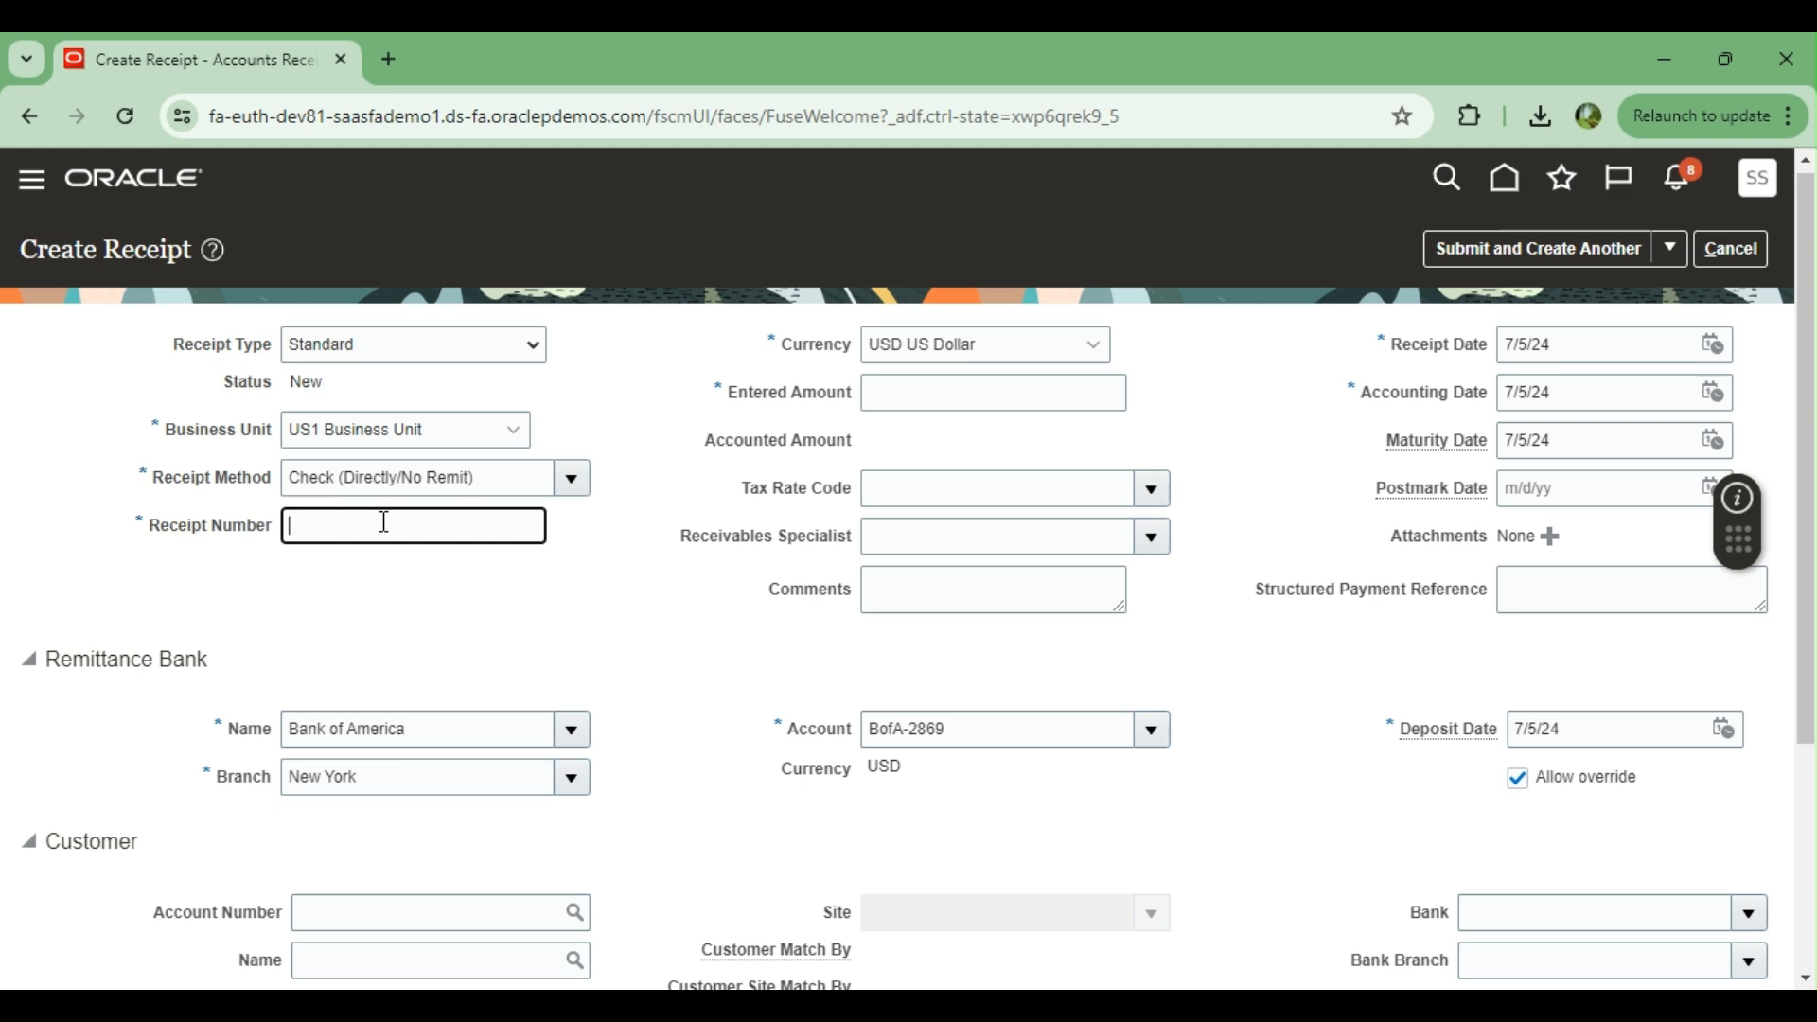
{"action": "type", "text": "Rec101881"}
{"action": "left_click", "coordinate": [1098, 337]}
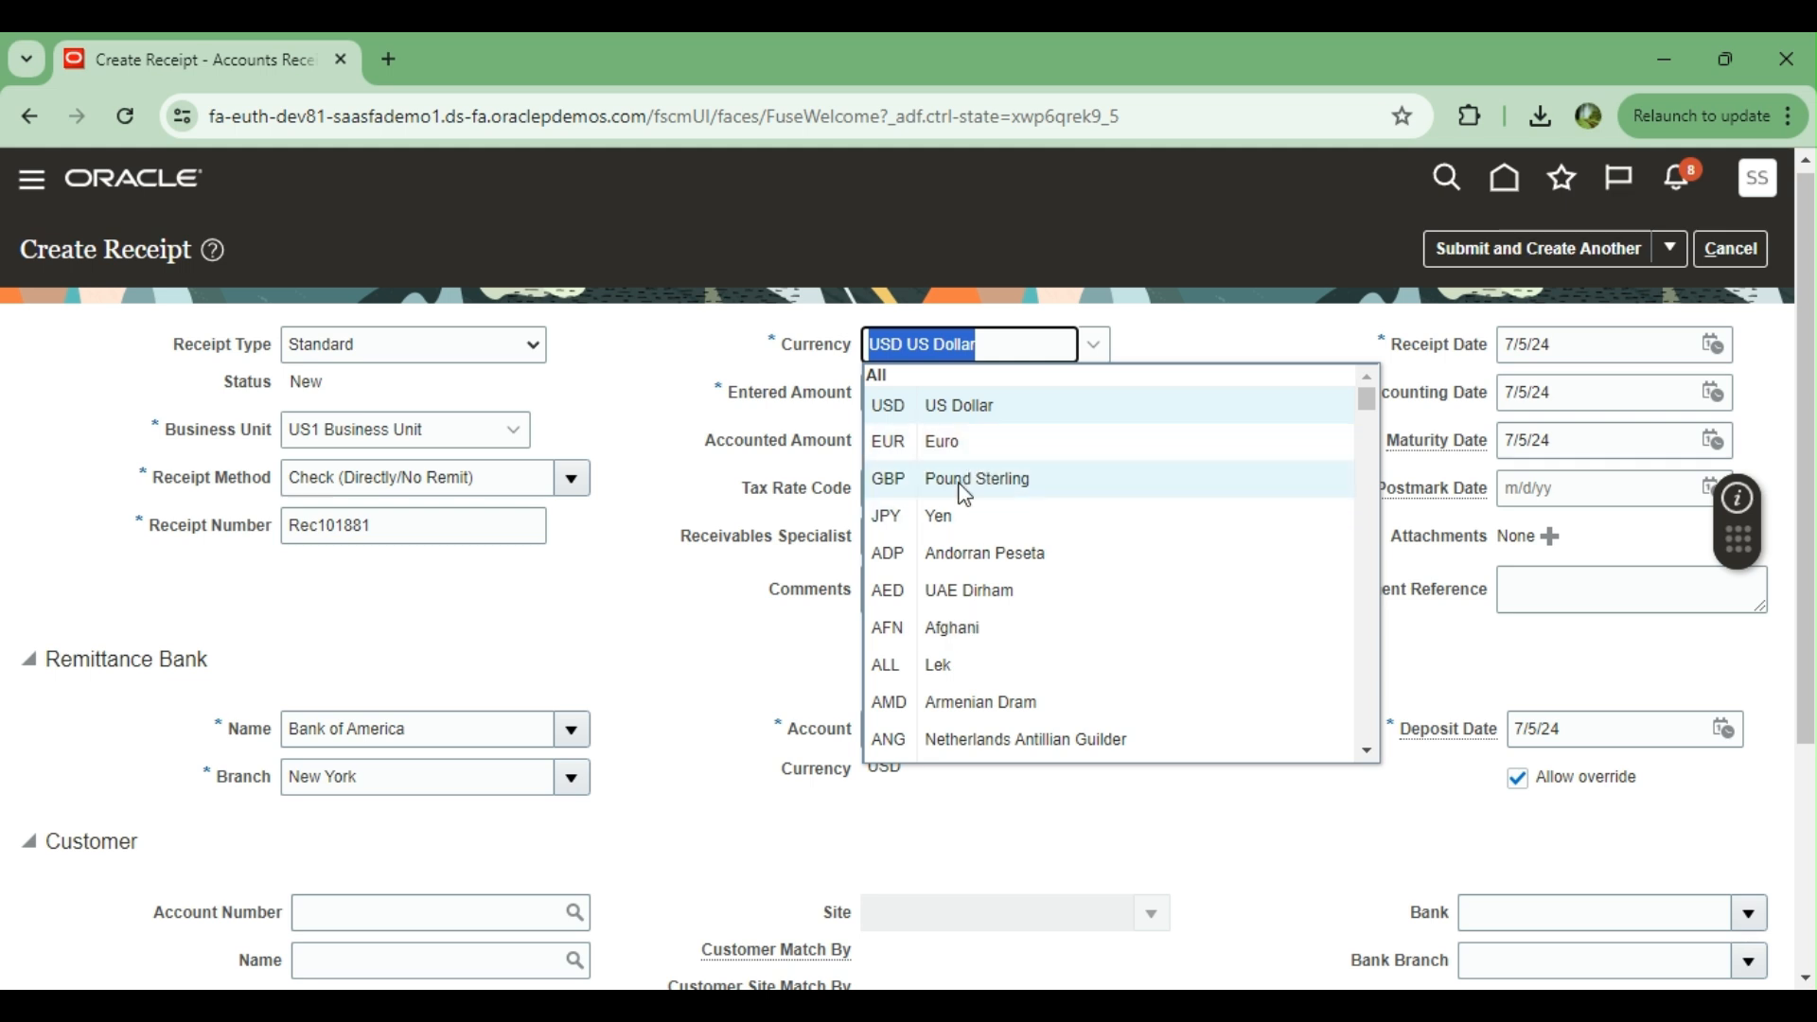
{"action": "left_click", "coordinate": [1230, 333]}
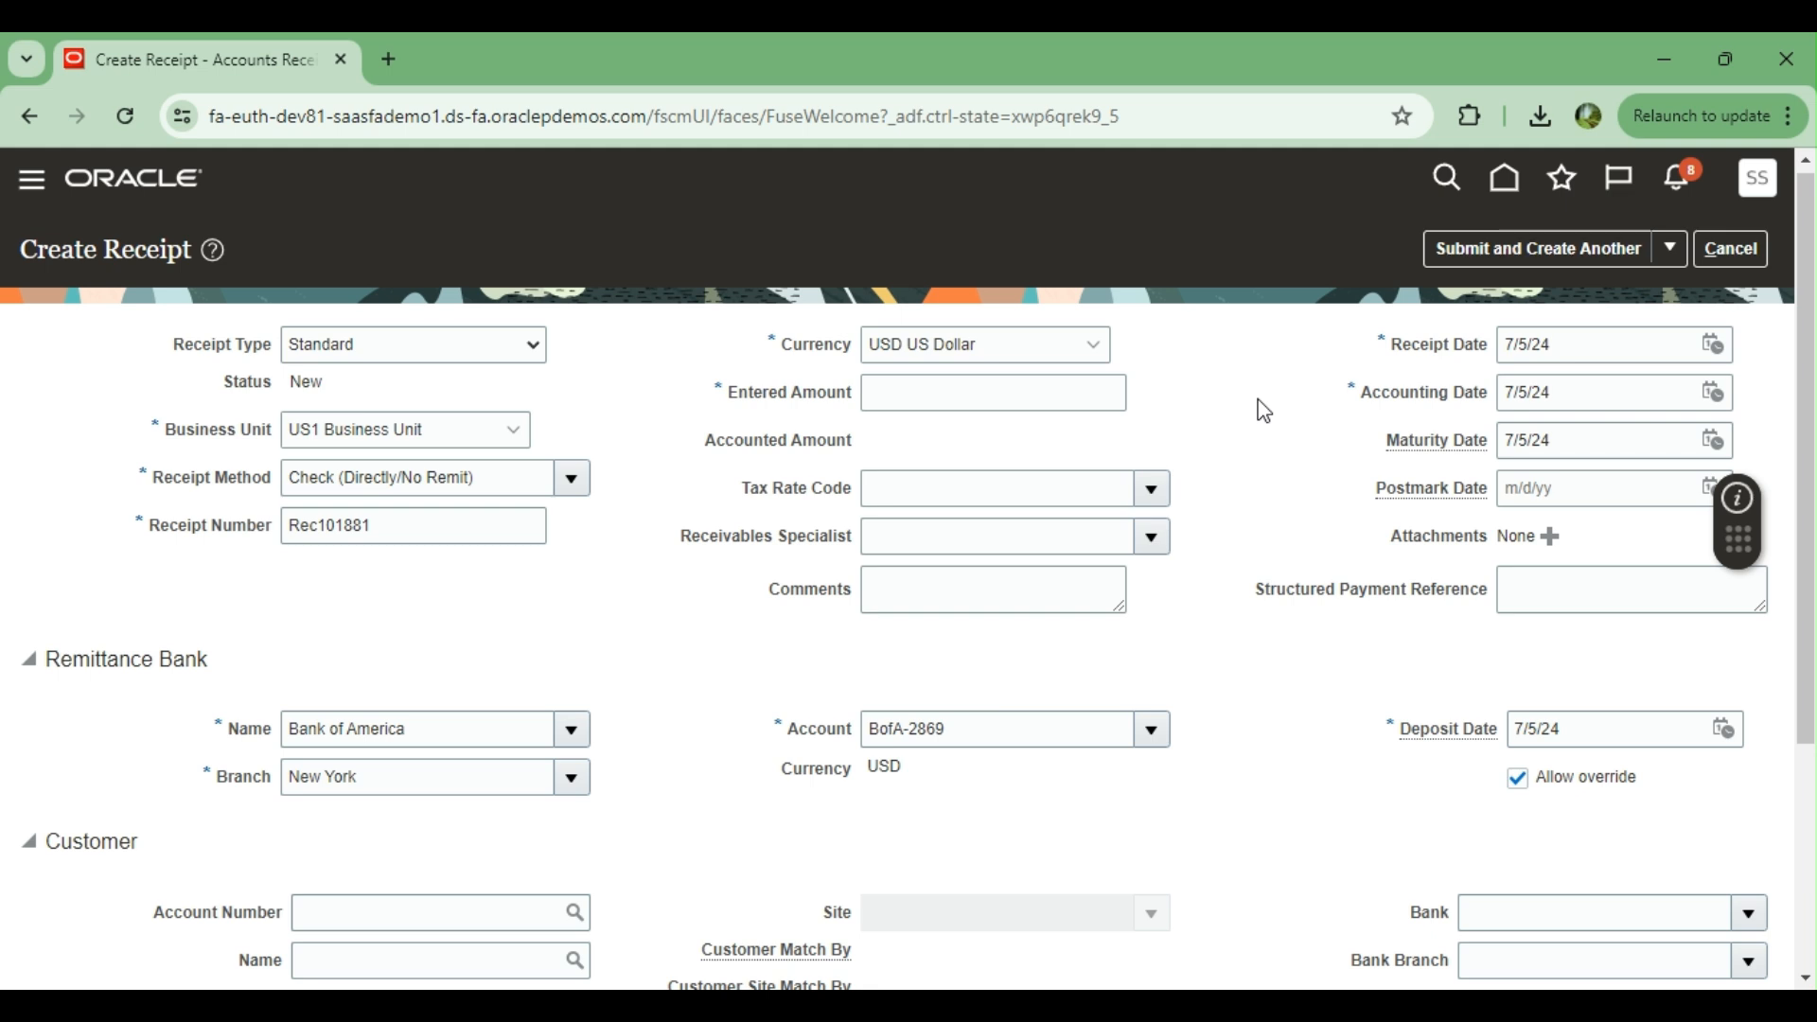
{"action": "left_click", "coordinate": [1040, 396]}
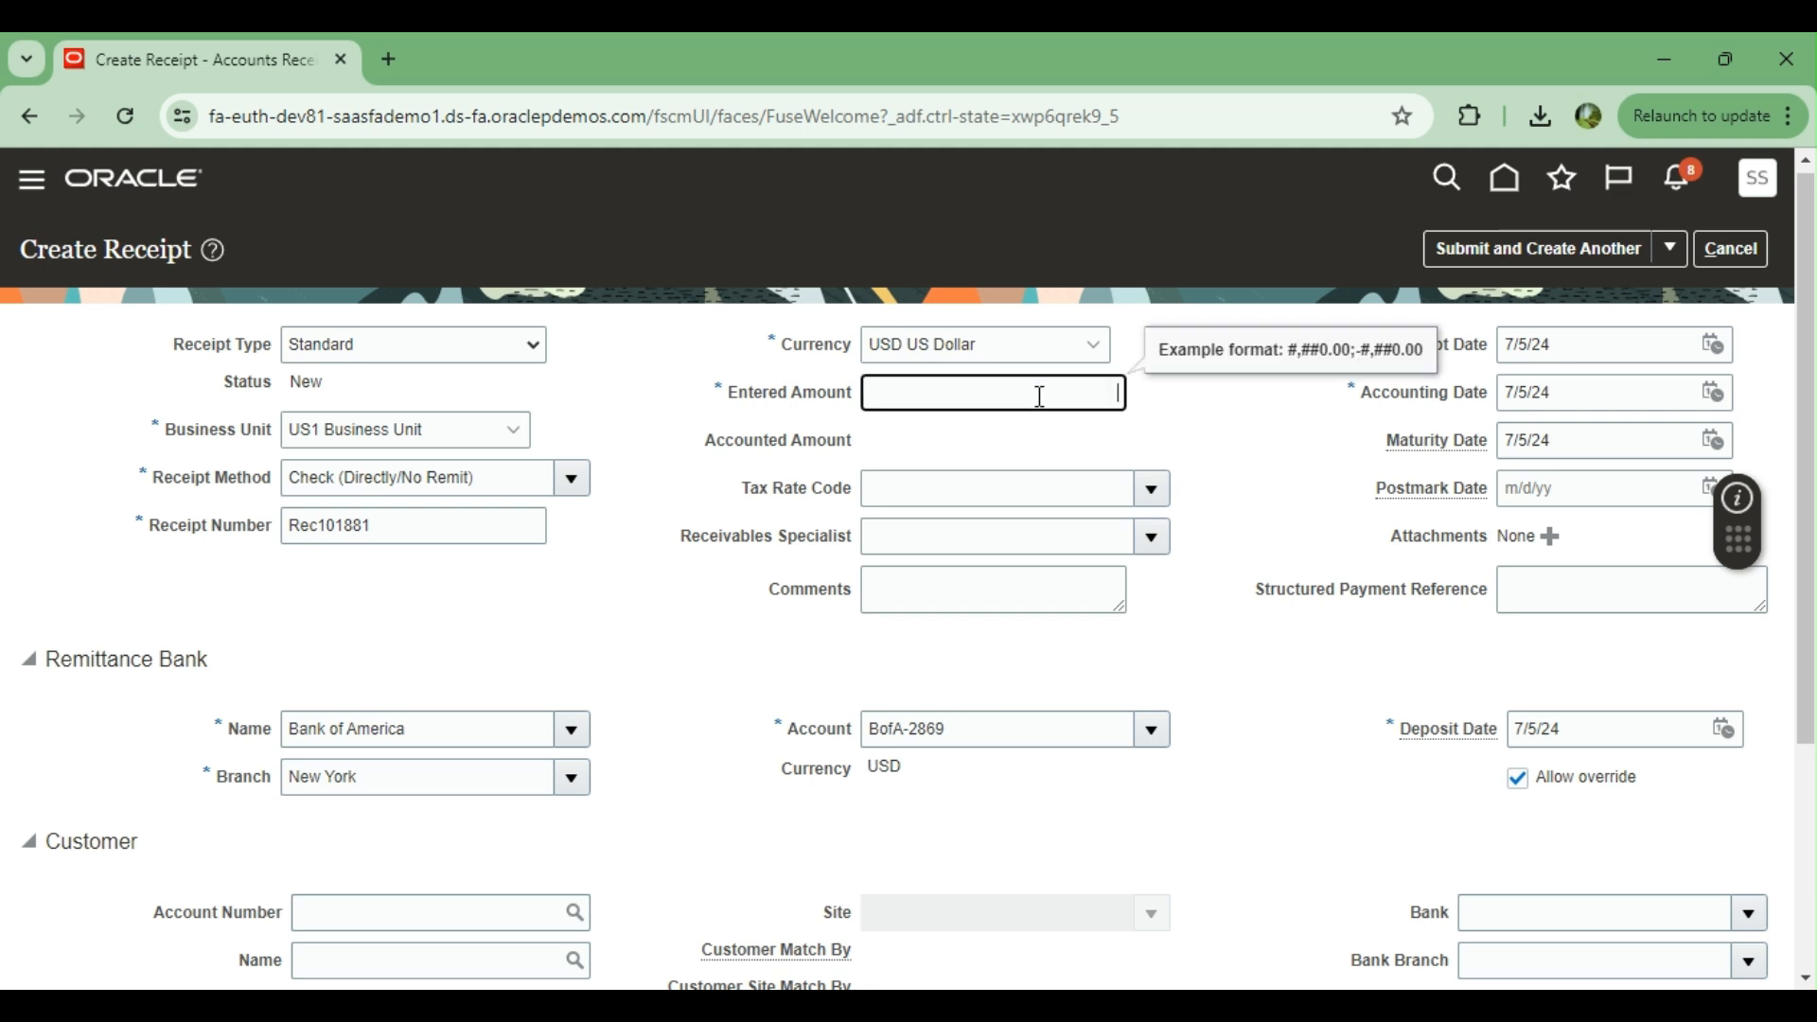
{"action": "type", "text": "100"}
{"action": "left_click", "coordinate": [1217, 440]}
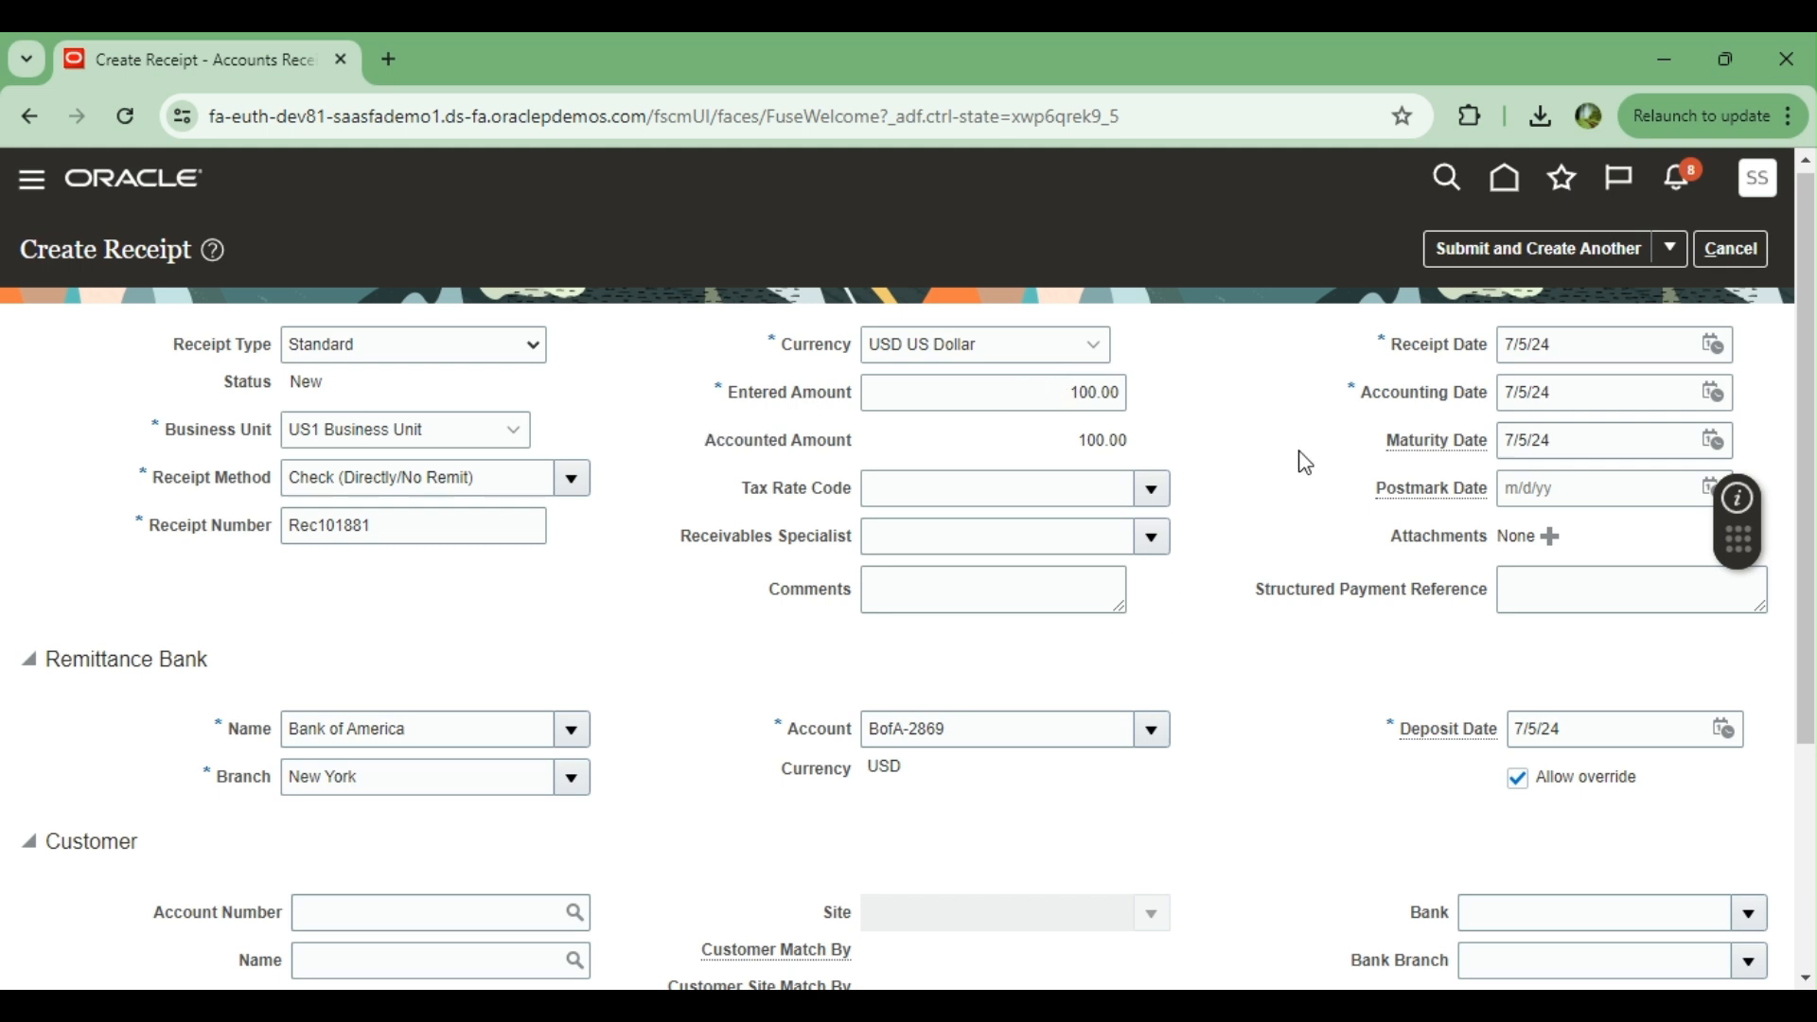
{"action": "left_click", "coordinate": [1160, 494]}
{"action": "left_click", "coordinate": [1250, 370]}
{"action": "left_click", "coordinate": [1150, 539]}
{"action": "left_click", "coordinate": [1271, 400]}
Add the comment "Receipt from Customer ABC" to the receipt
{"action": "left_click", "coordinate": [923, 597]}
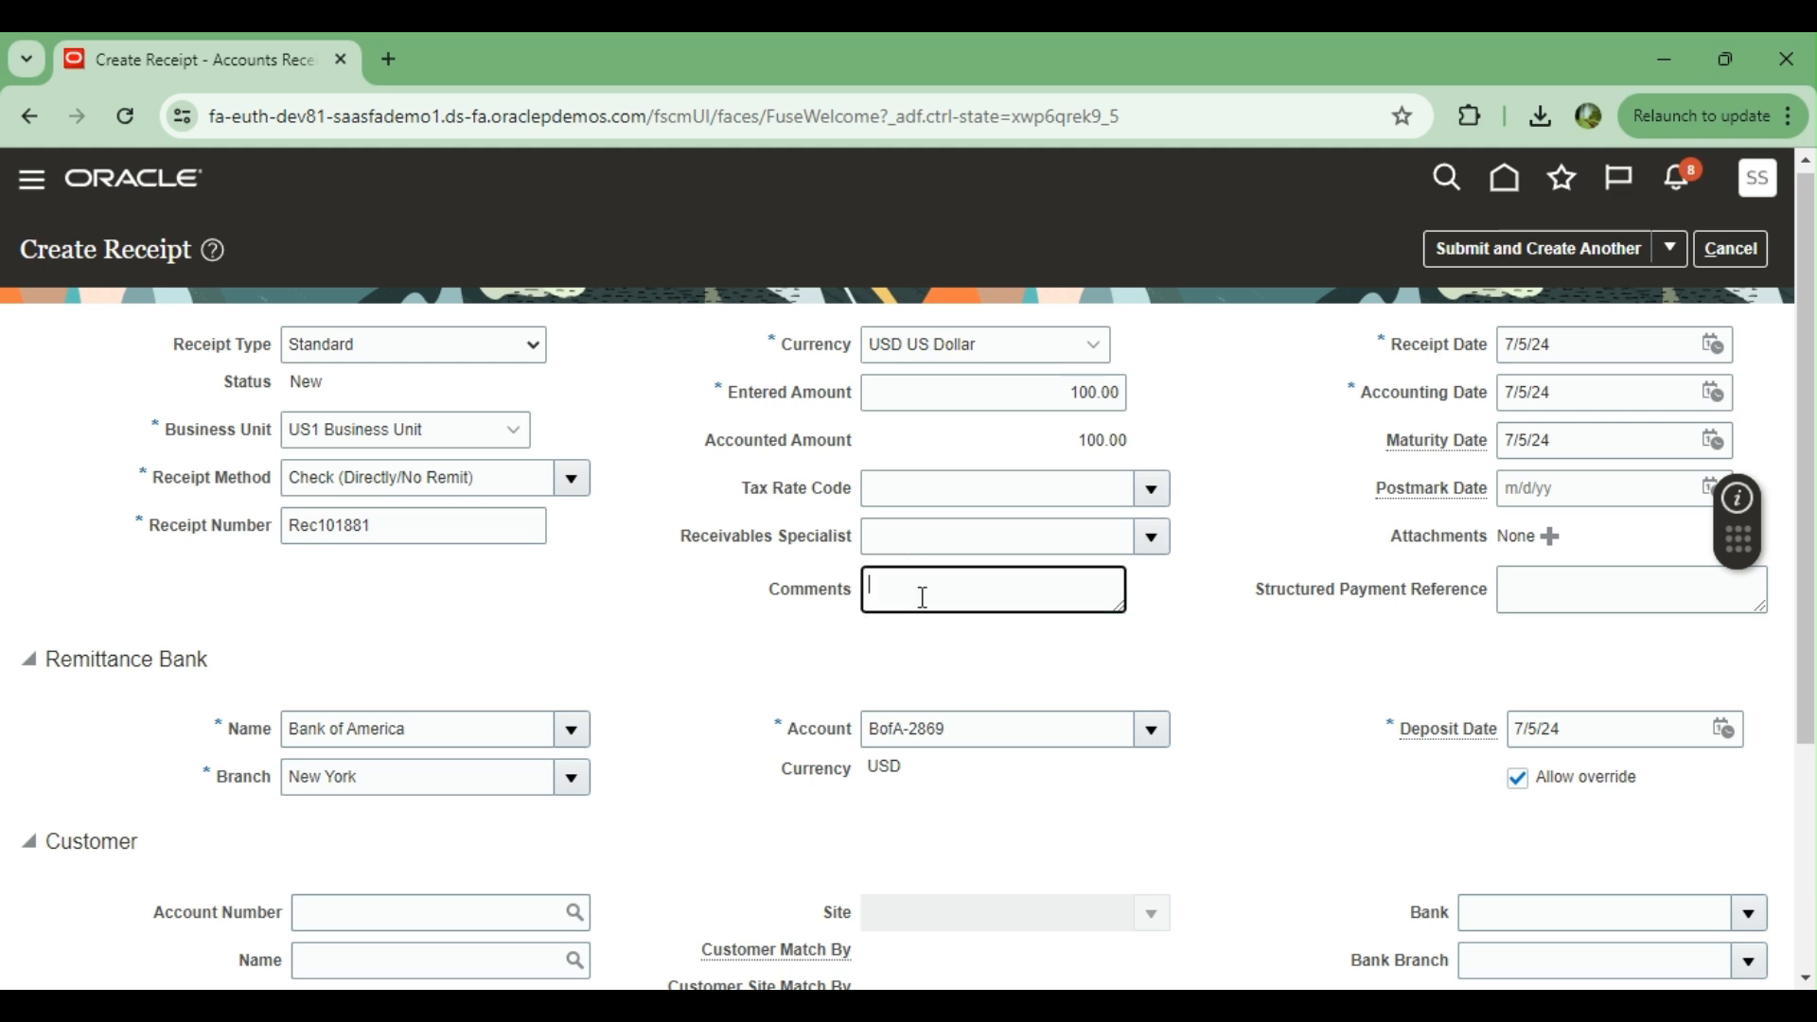
{"action": "type", "text": "Receipt from Customer ABC"}
Set the receipt date to 7/4/24 and the maturity date to 7/12/24
{"action": "left_click", "coordinate": [1722, 345]}
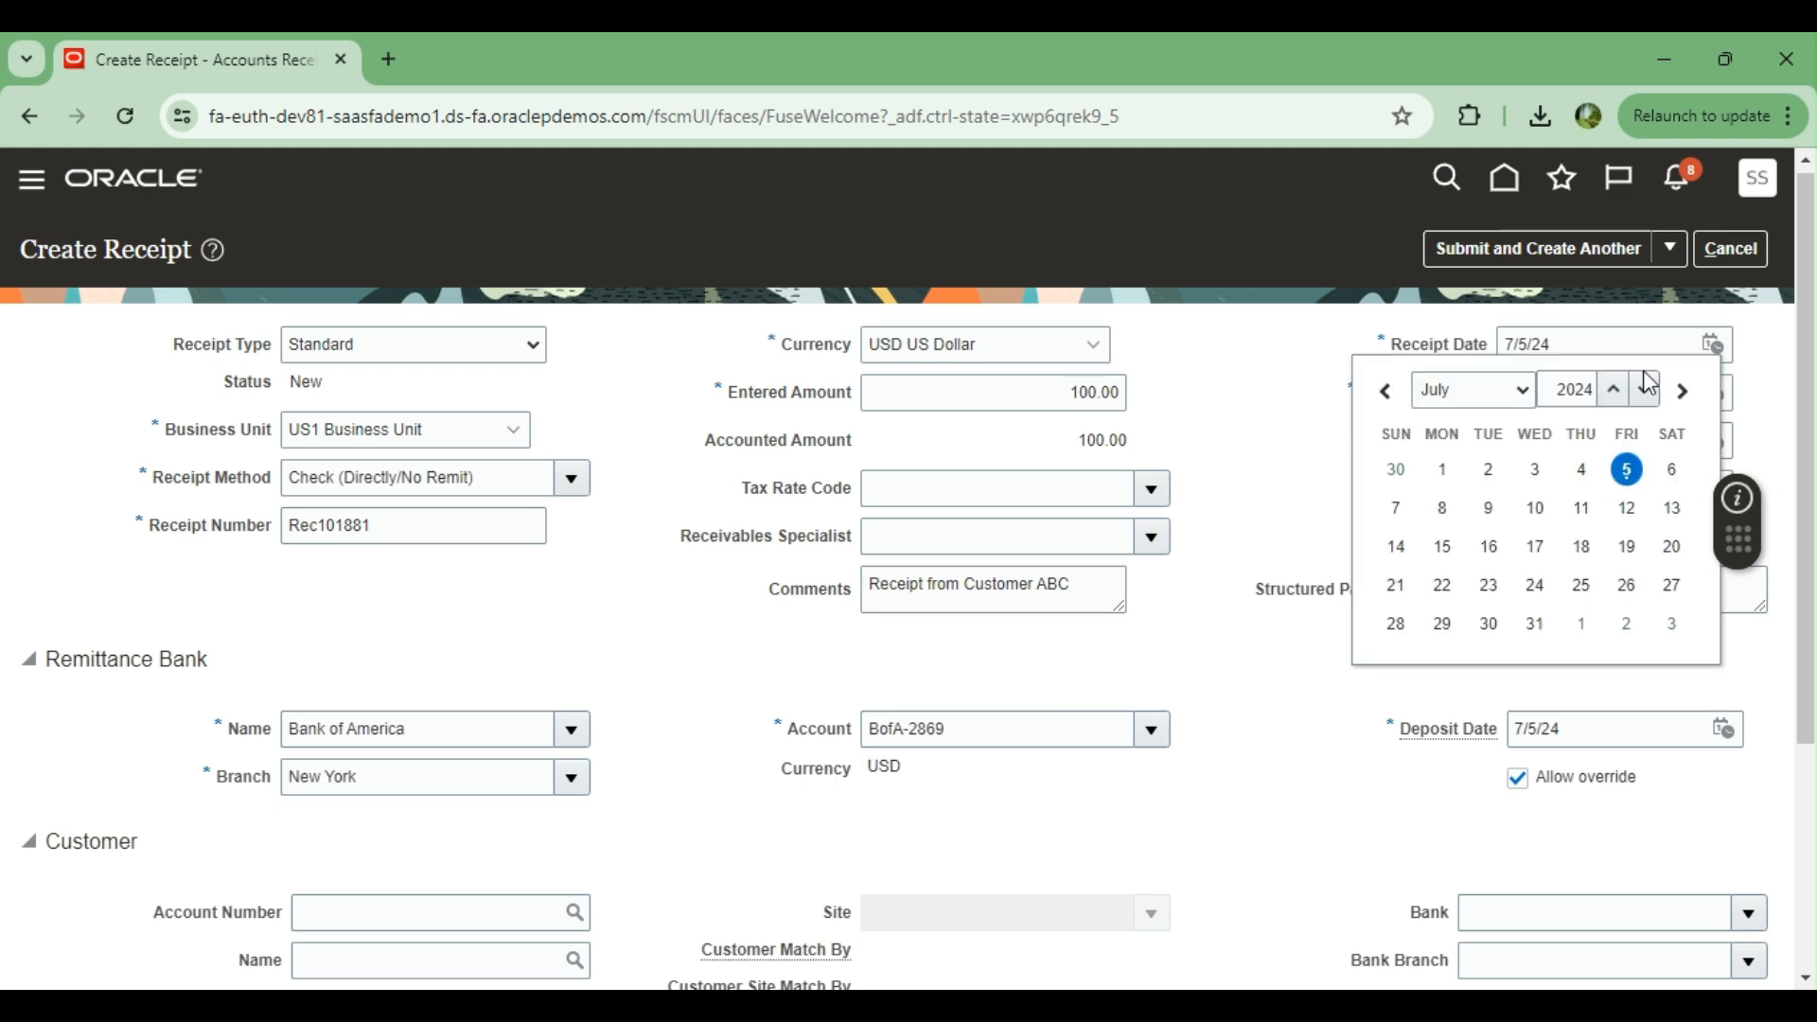
{"action": "left_click", "coordinate": [1584, 473]}
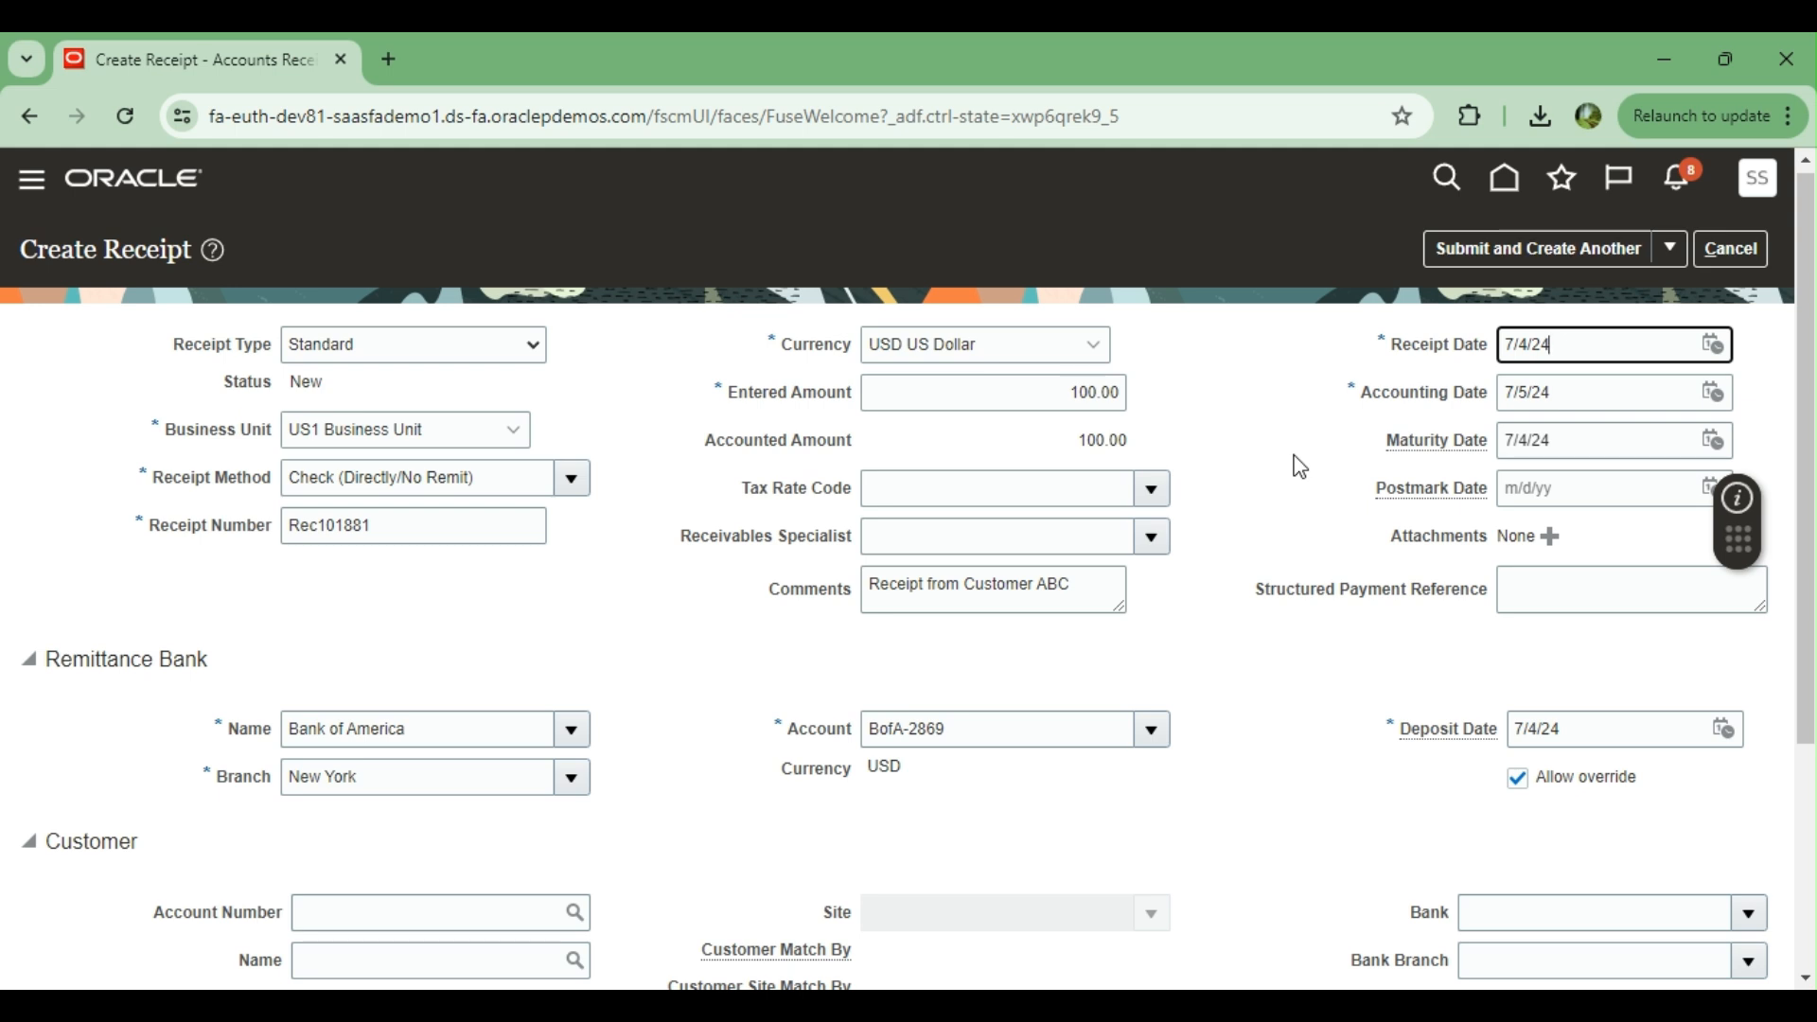
{"action": "left_click", "coordinate": [1713, 391]}
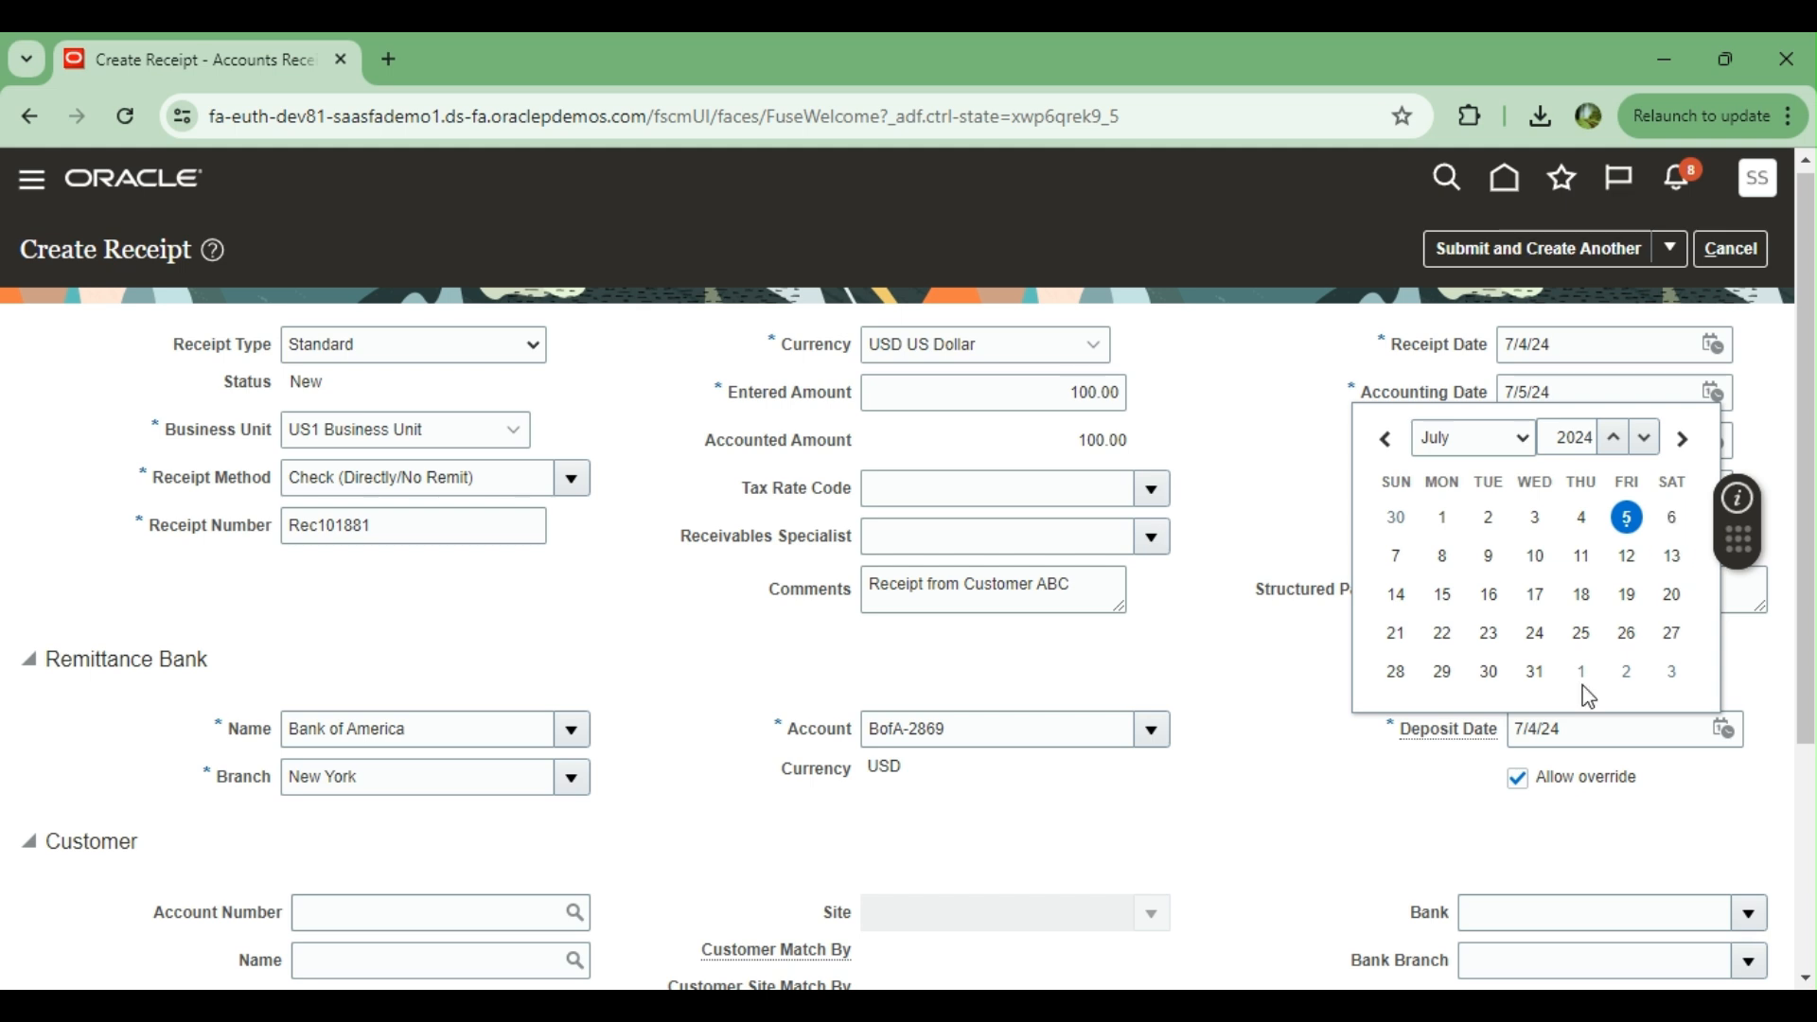
{"action": "left_click", "coordinate": [1235, 436]}
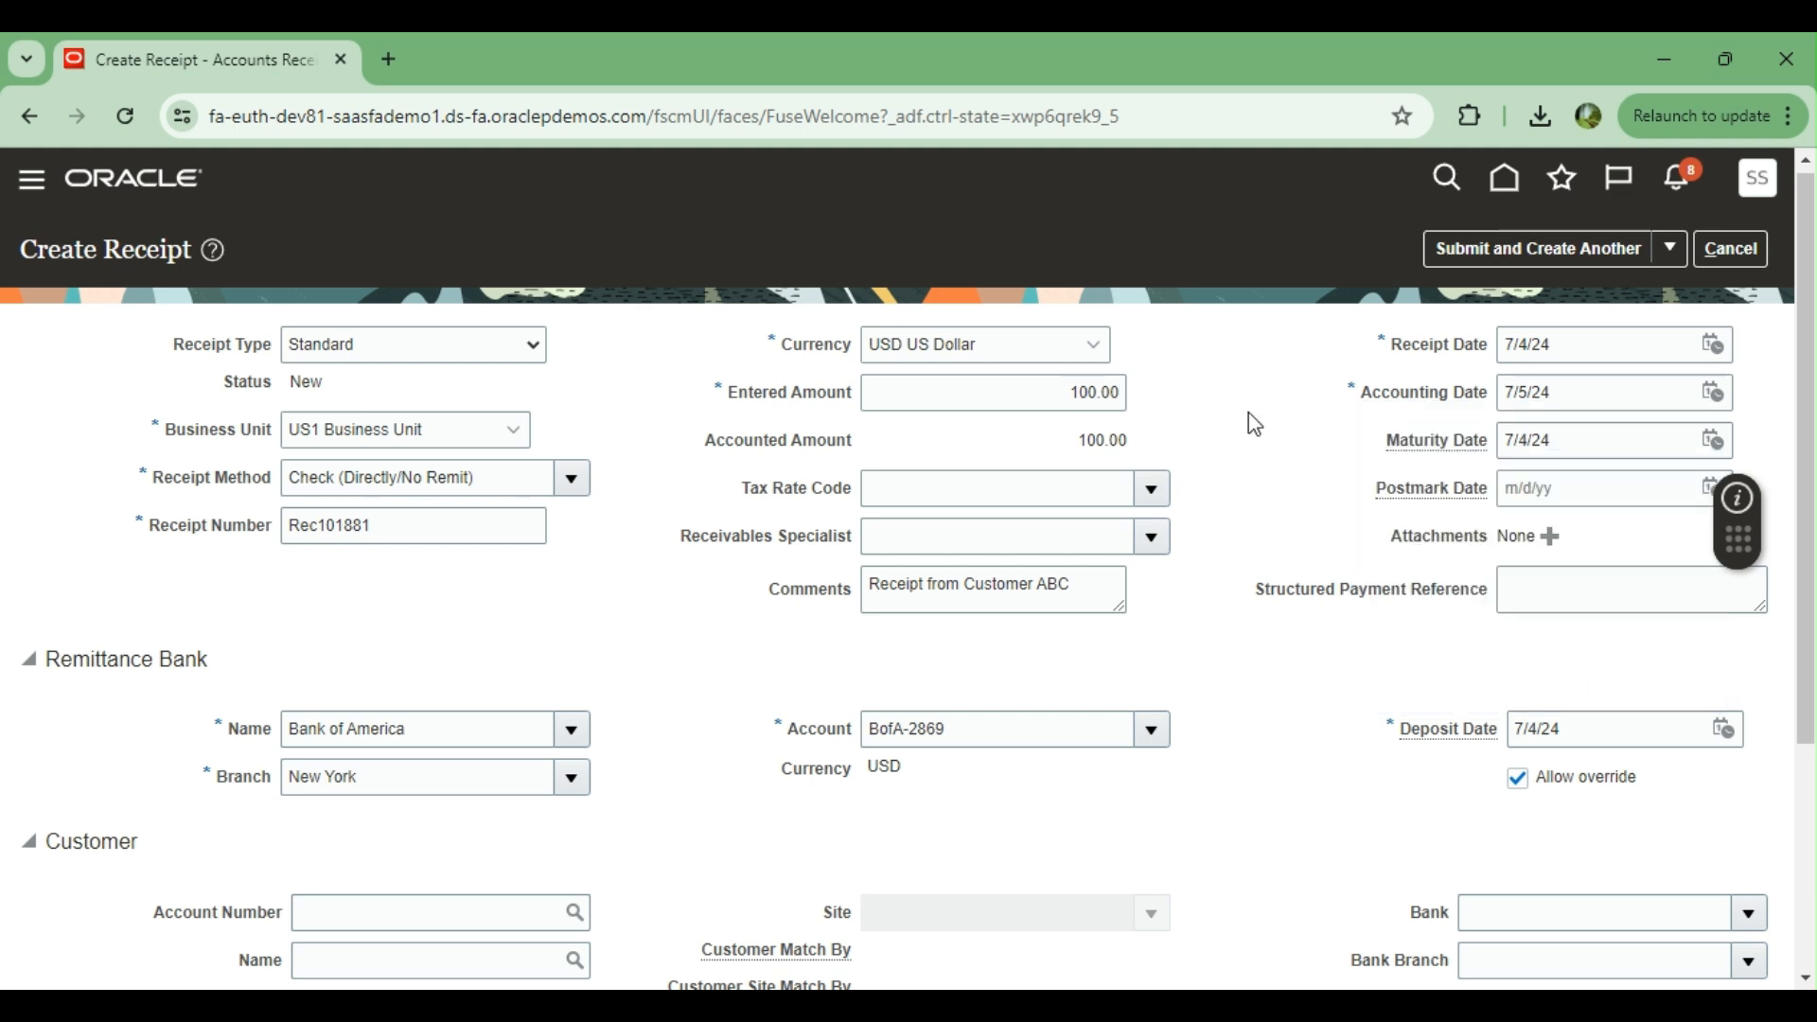
{"action": "left_click", "coordinate": [1720, 441]}
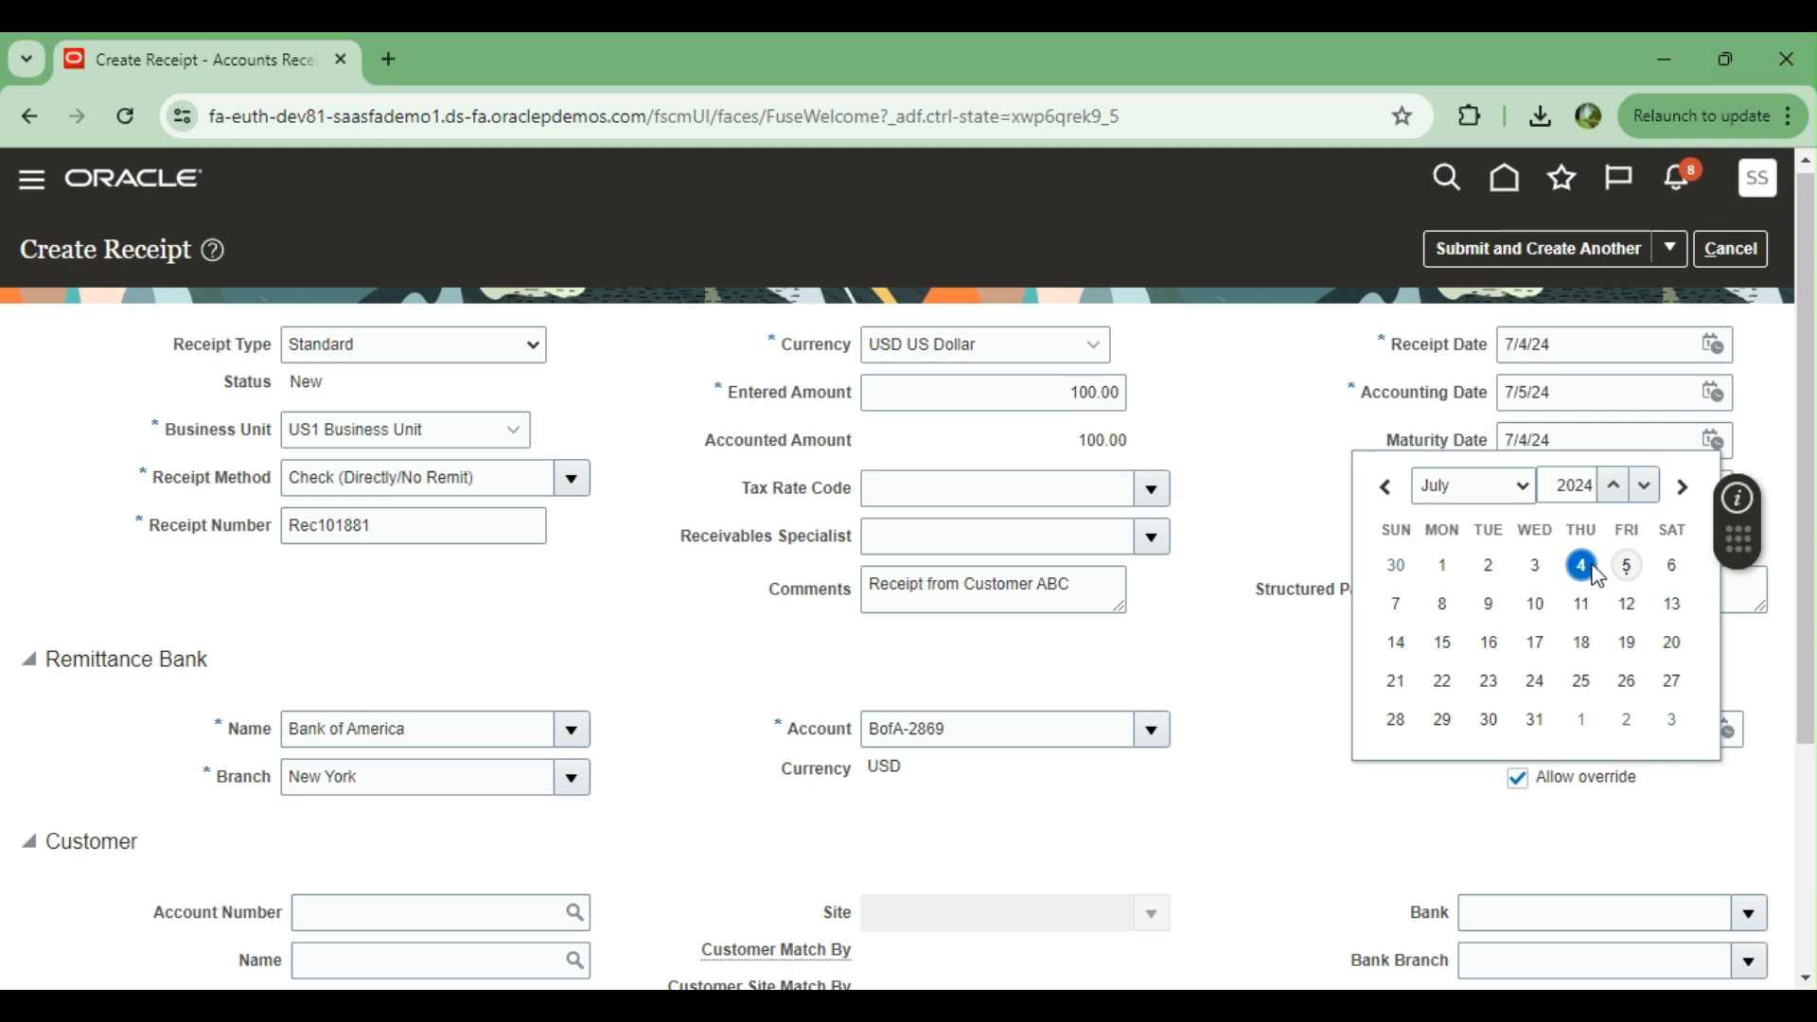
{"action": "left_click", "coordinate": [1629, 608]}
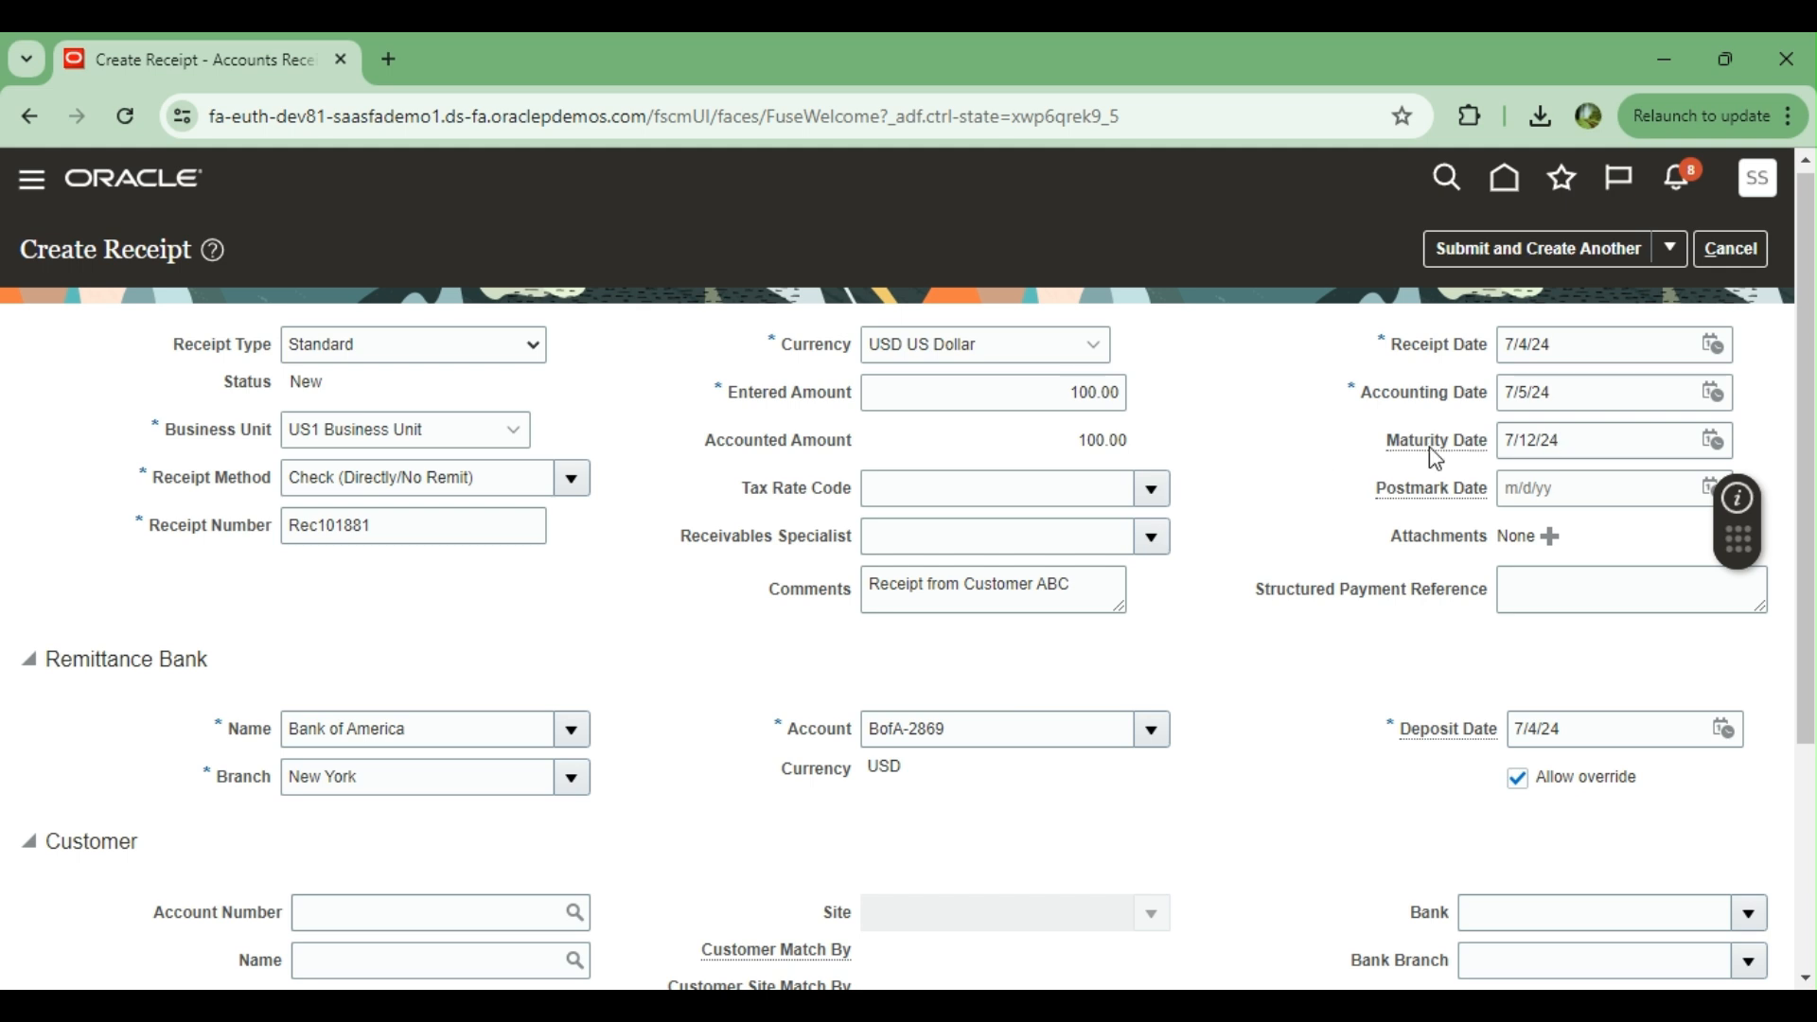
{"action": "scroll", "coordinate": [1214, 461], "scroll_direction": "down", "scroll_amount": 2}
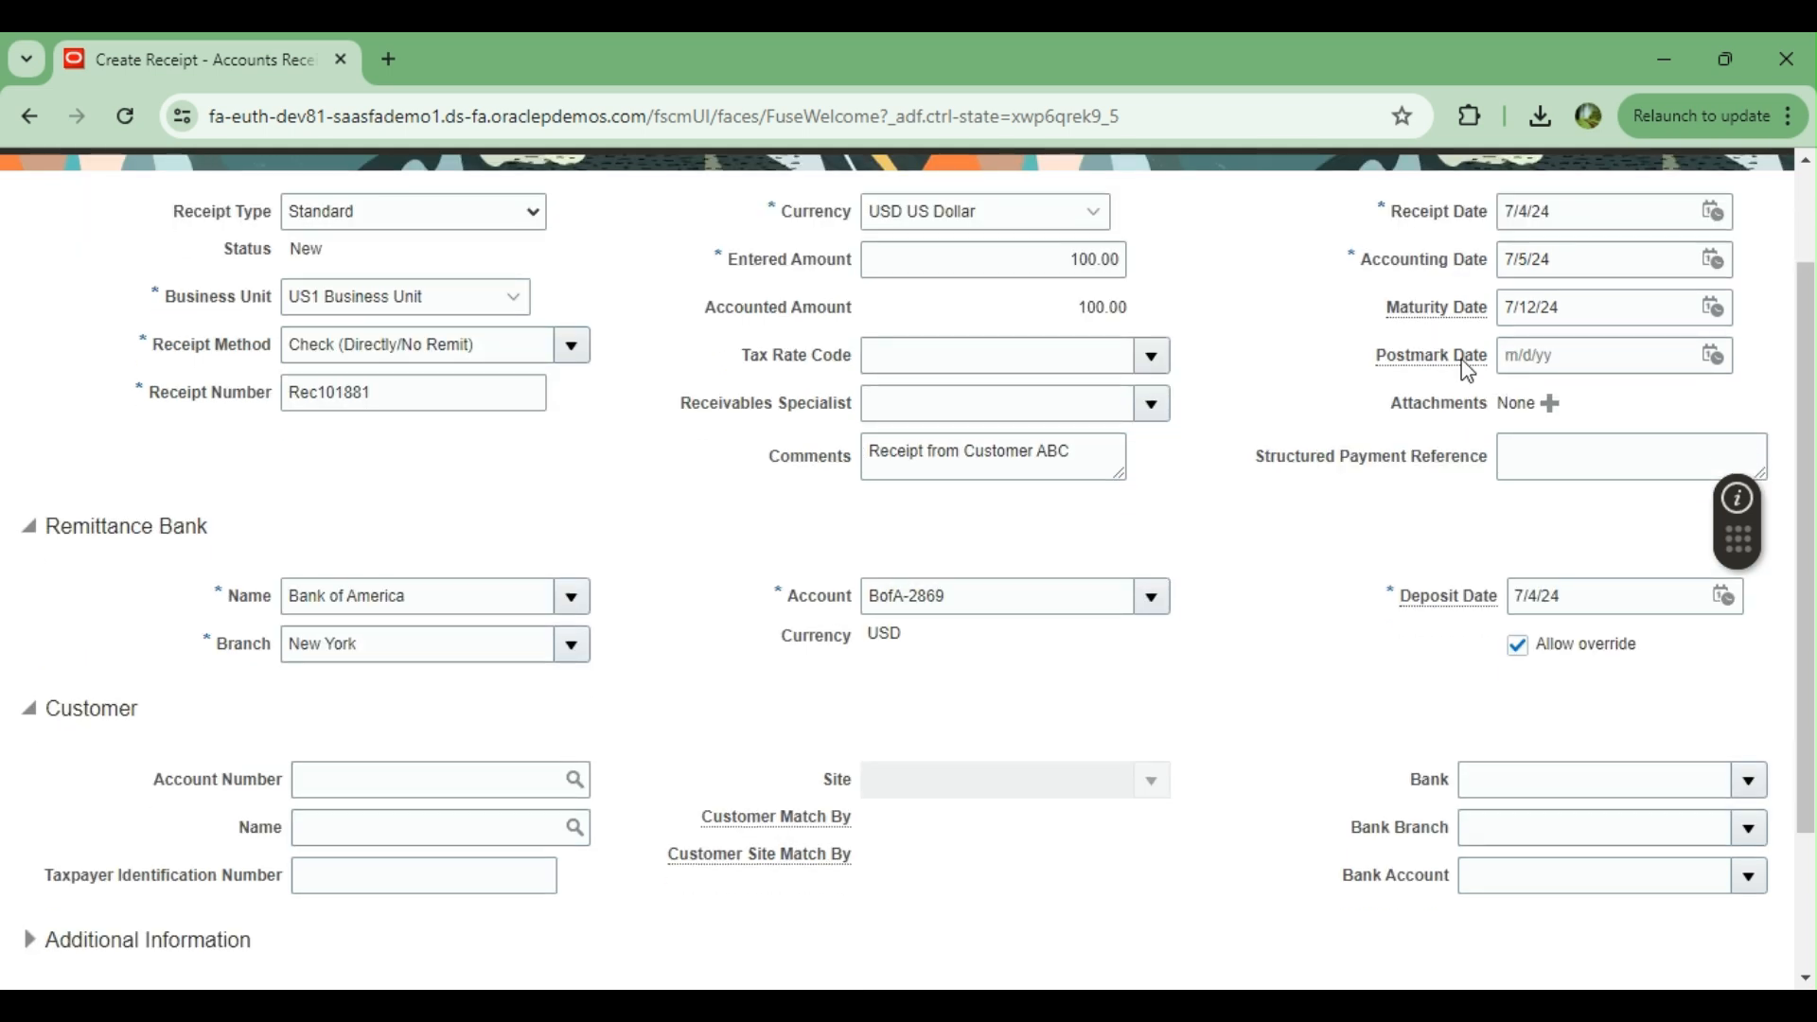
{"action": "left_click", "coordinate": [1712, 356]}
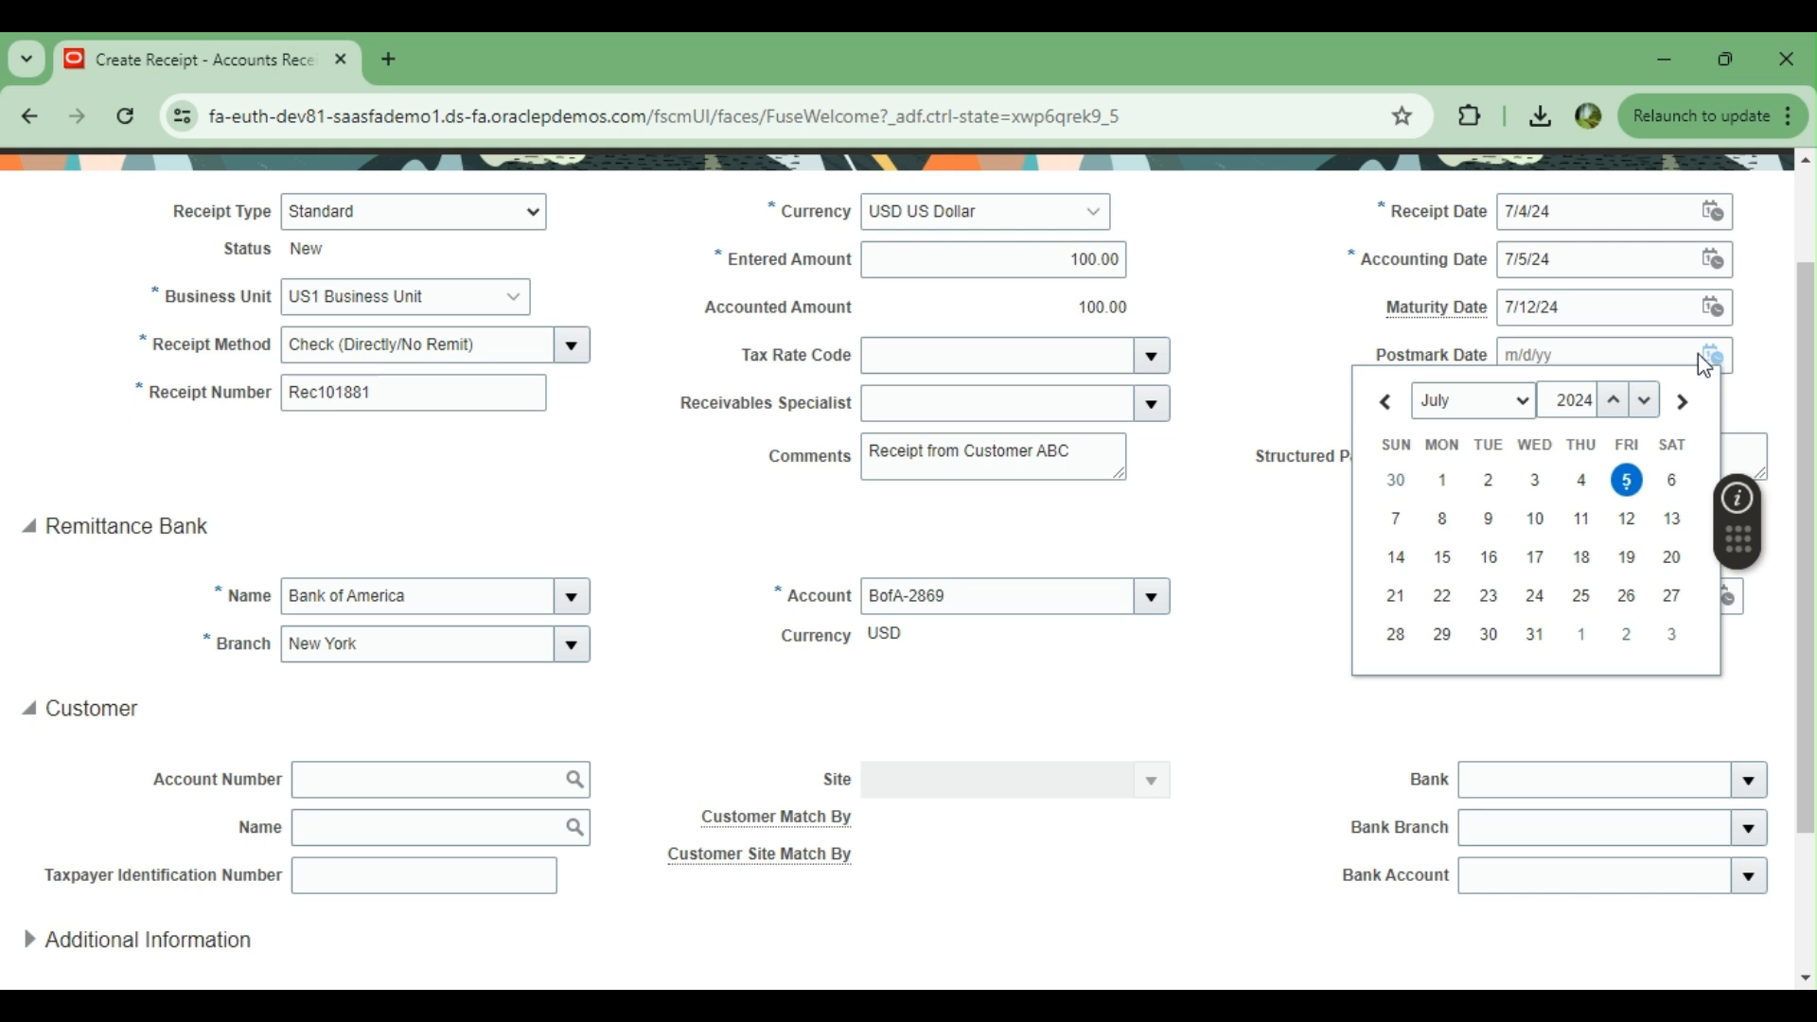
{"action": "left_click", "coordinate": [1293, 322]}
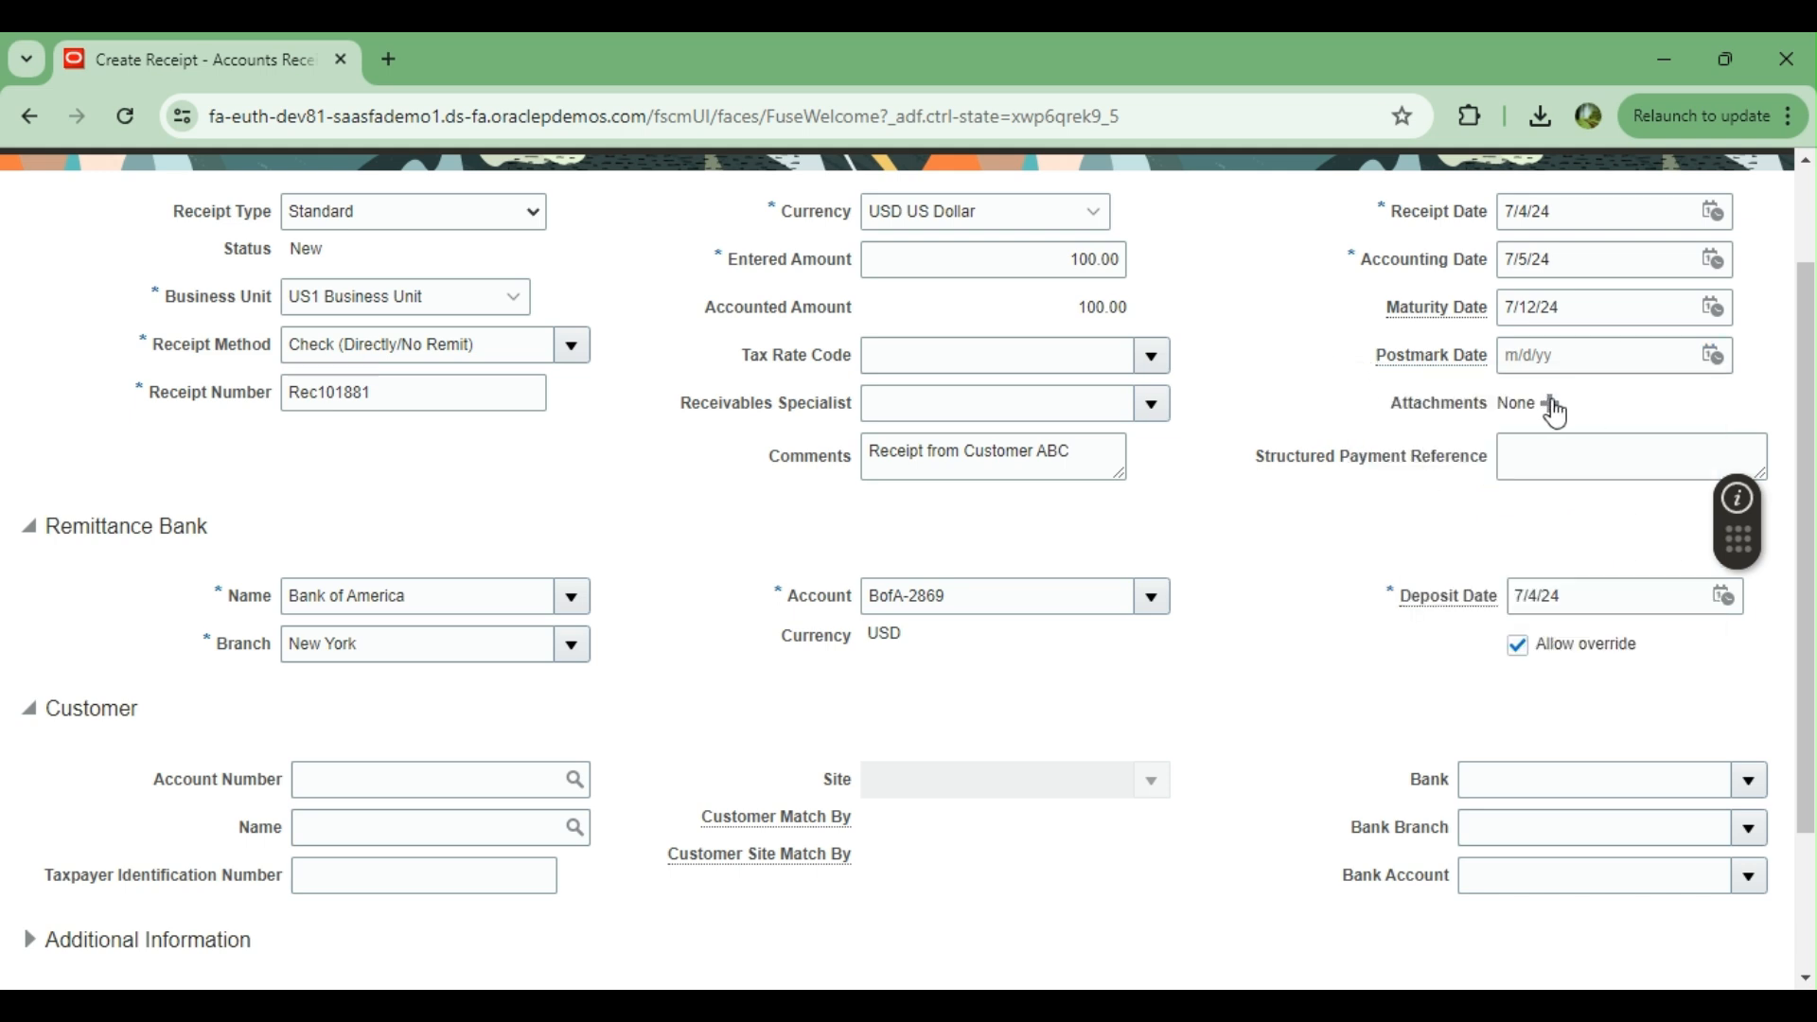
{"action": "left_click", "coordinate": [1545, 455]}
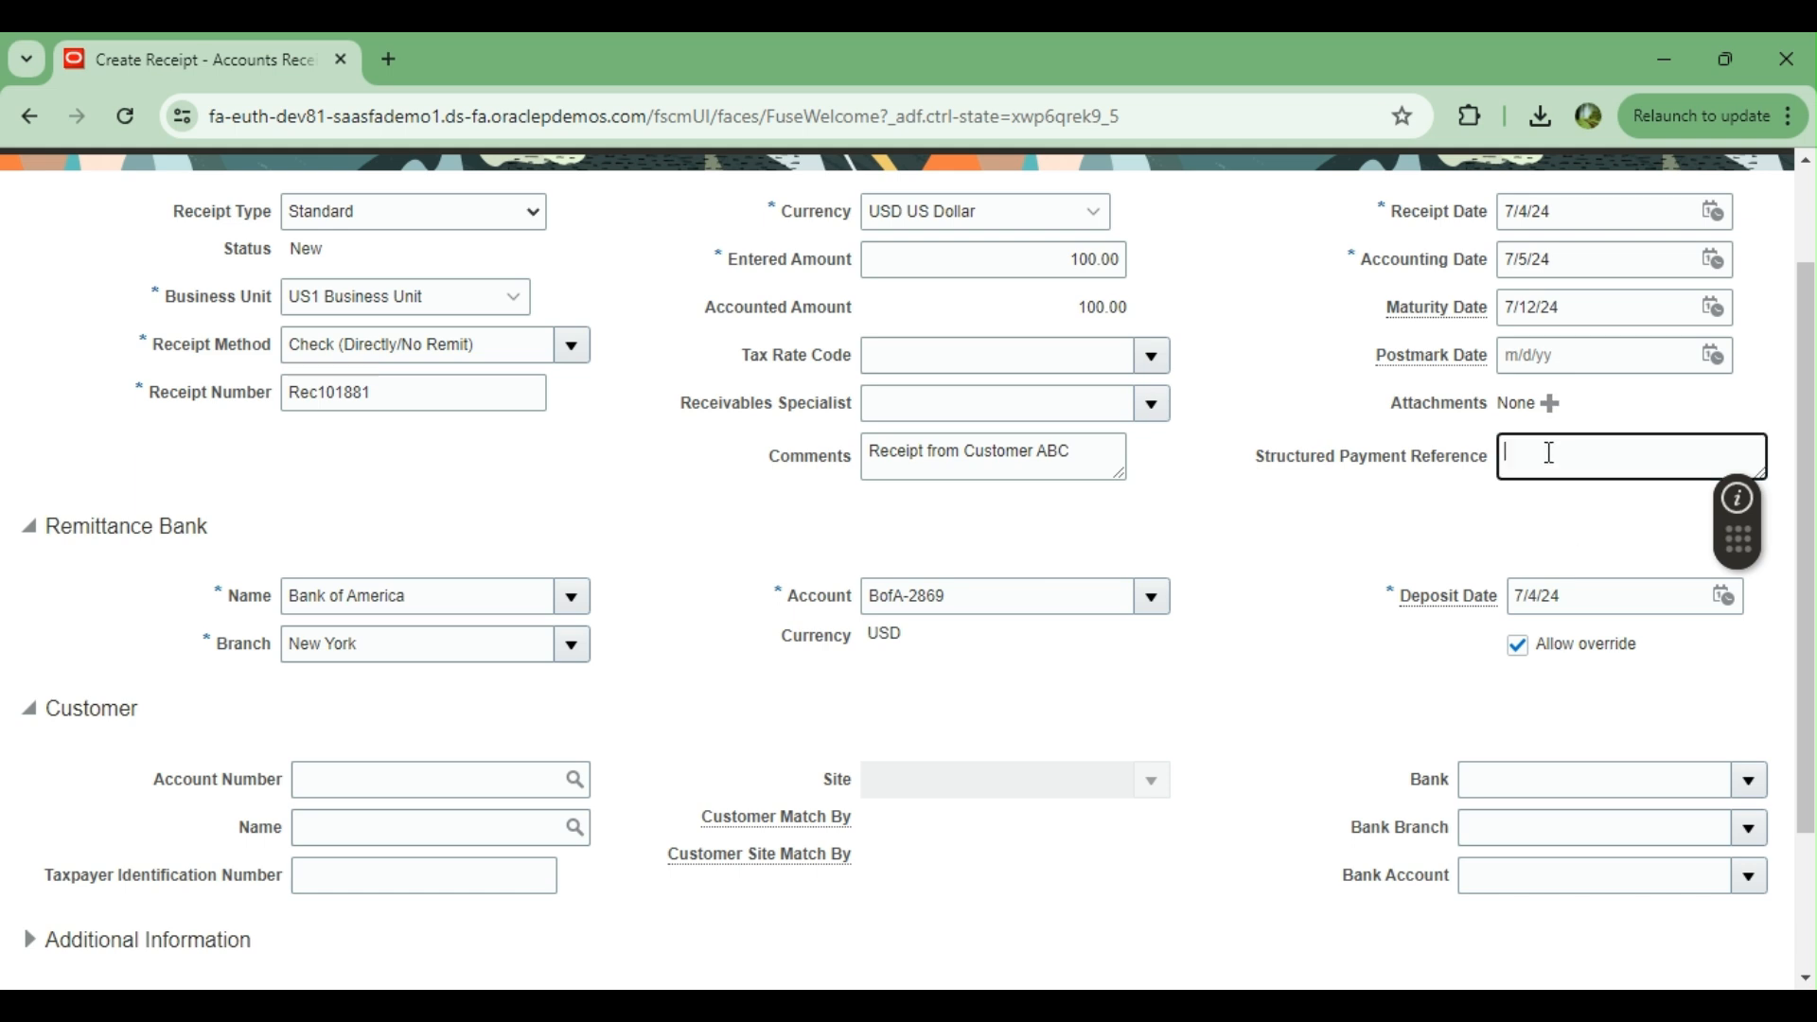
Set the deposit date in the remittance bank details to 7/5/24
{"action": "scroll", "coordinate": [1364, 542], "scroll_direction": "down", "scroll_amount": 1}
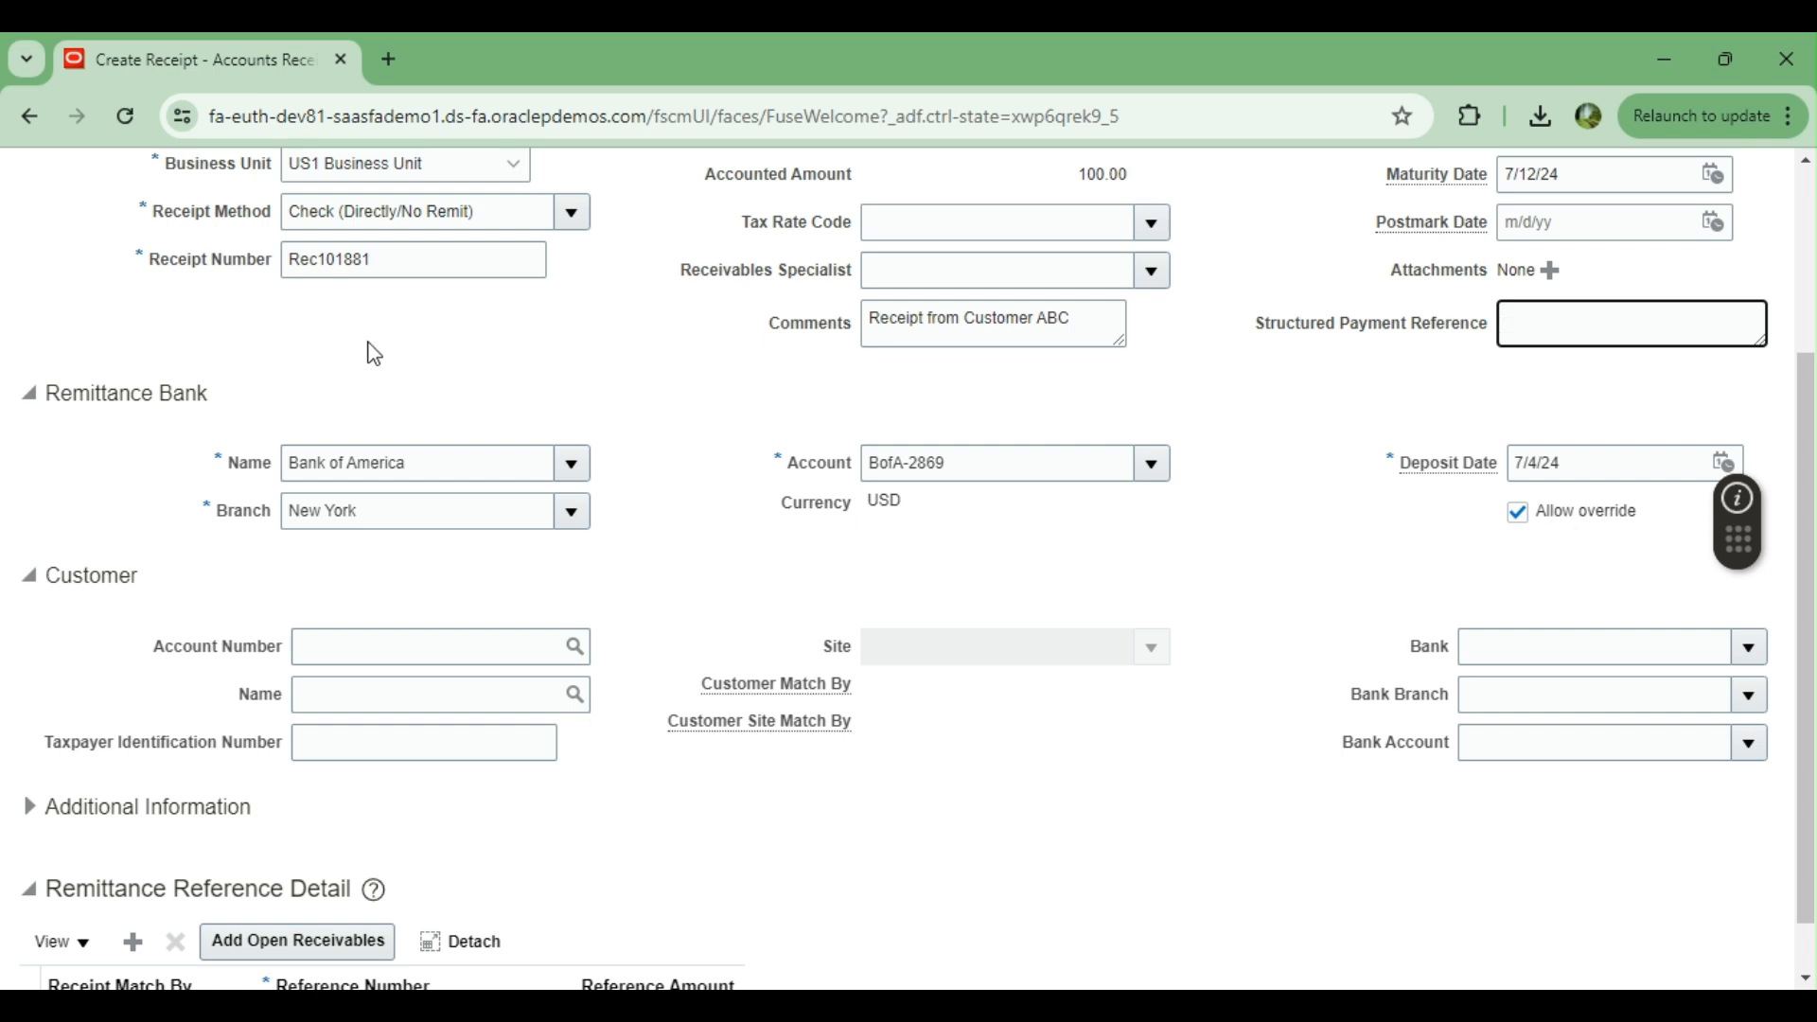
{"action": "scroll", "coordinate": [435, 397], "scroll_direction": "up", "scroll_amount": 1}
{"action": "scroll", "coordinate": [530, 473], "scroll_direction": "down", "scroll_amount": 1}
{"action": "scroll", "coordinate": [674, 491], "scroll_direction": "down", "scroll_amount": 1}
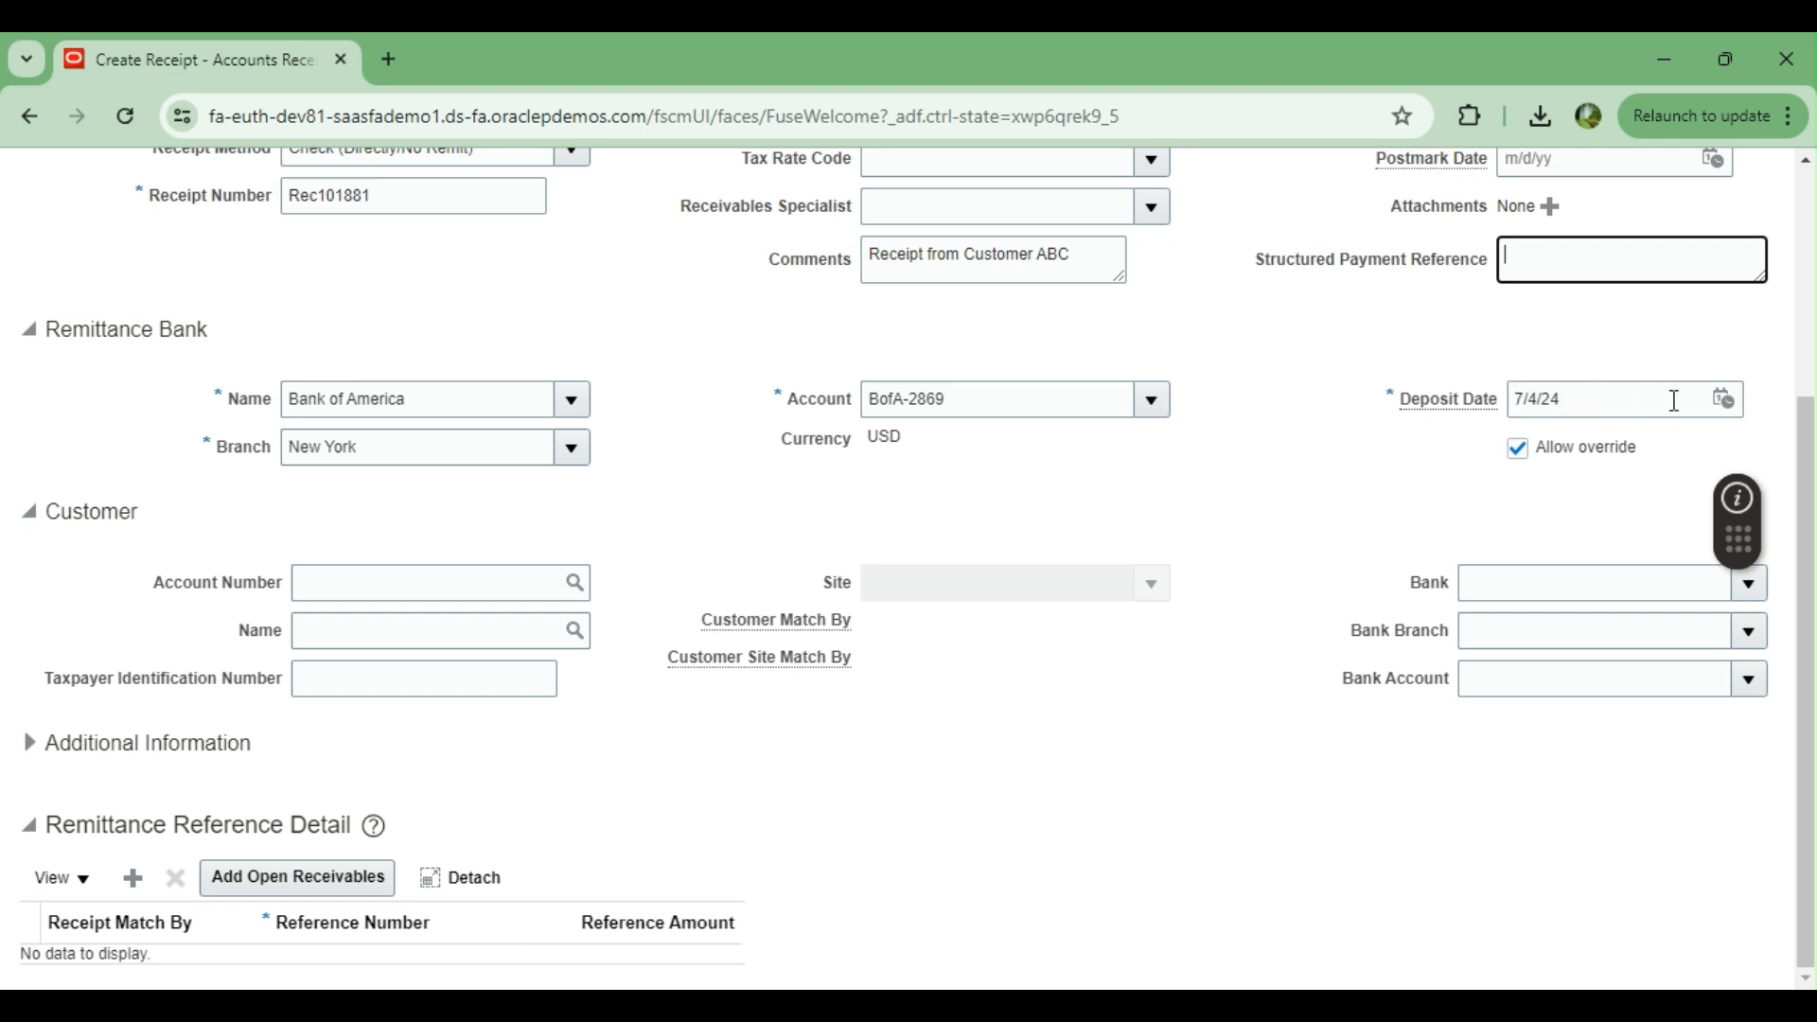
{"action": "left_click", "coordinate": [1723, 399]}
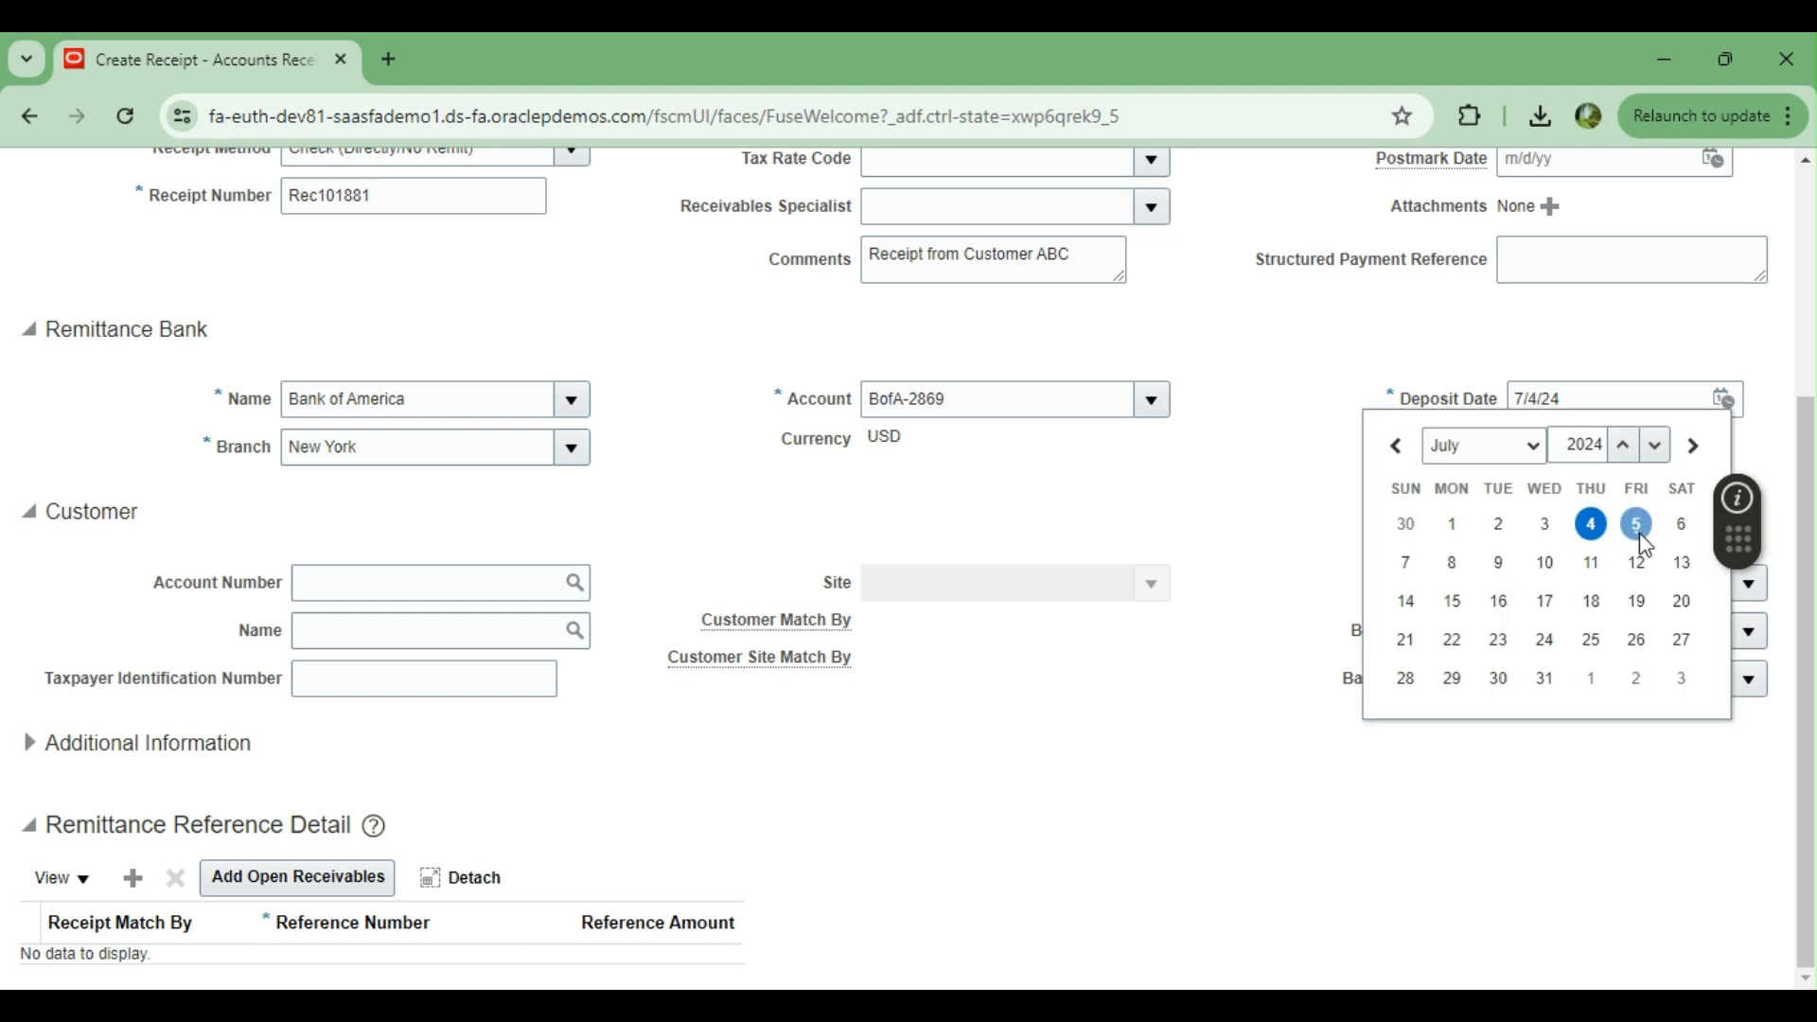
{"action": "left_click", "coordinate": [1639, 535]}
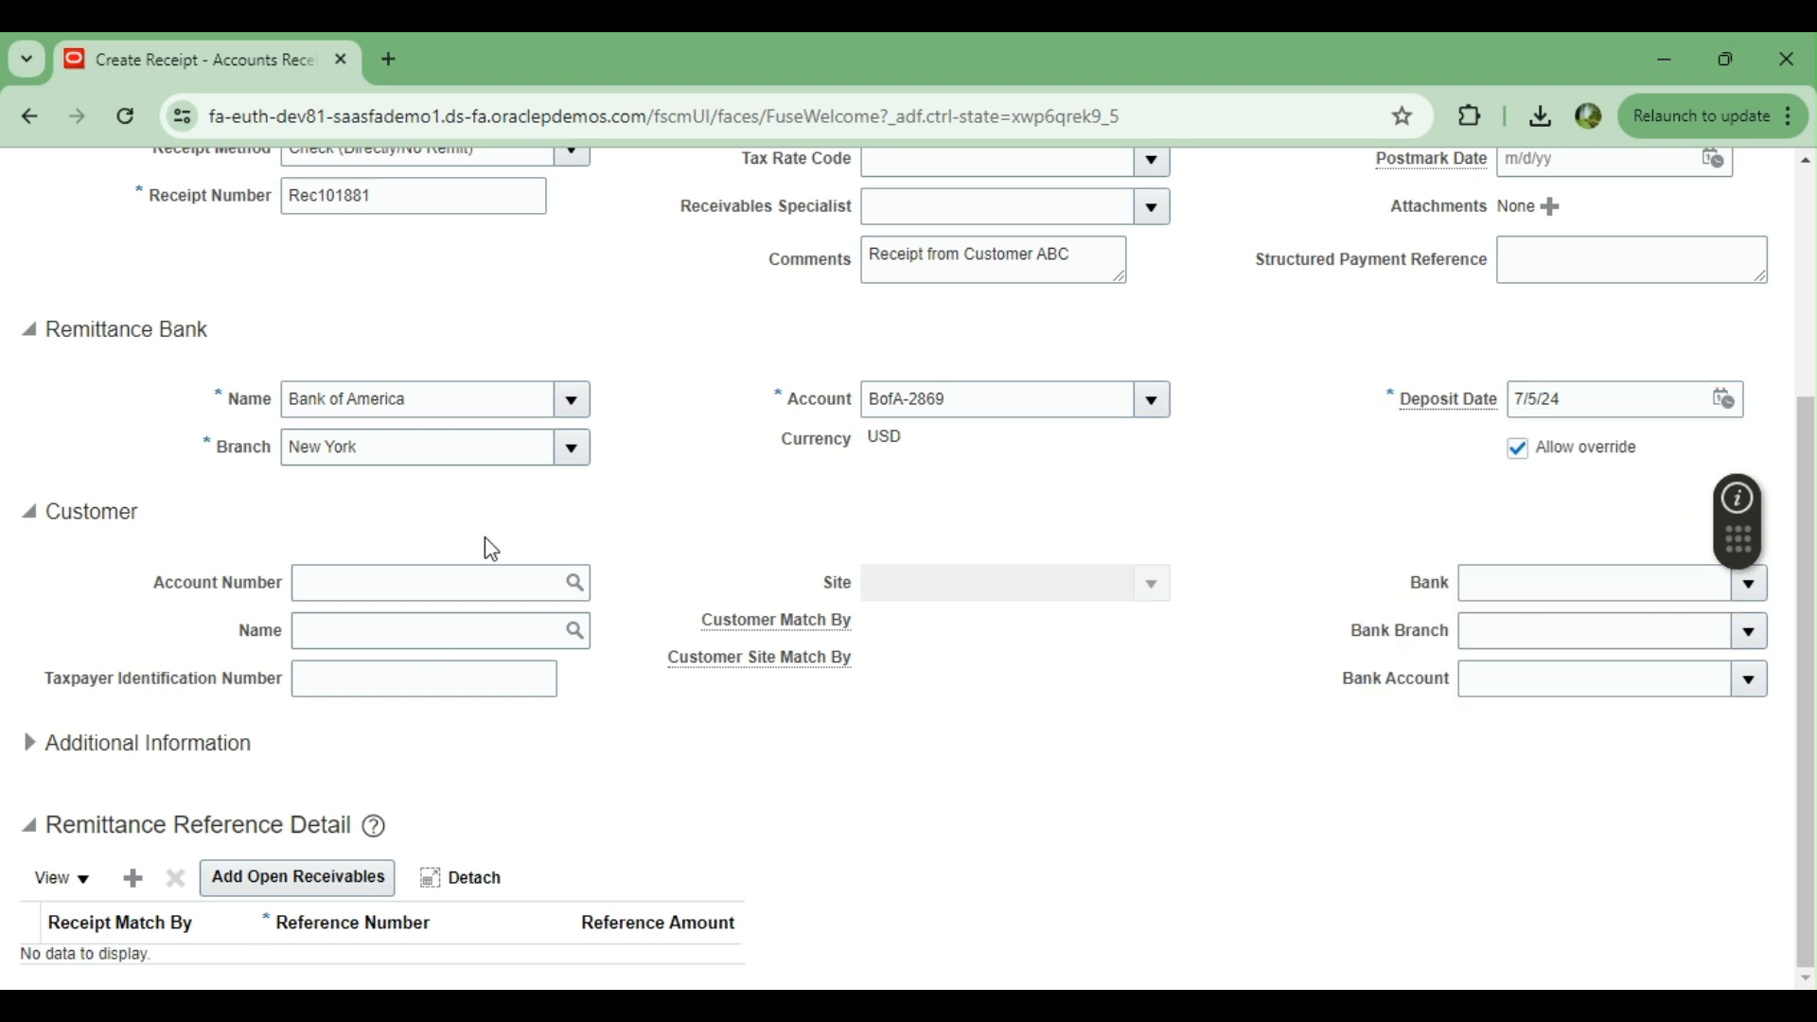
{"action": "scroll", "coordinate": [586, 530], "scroll_direction": "up", "scroll_amount": 4}
{"action": "scroll", "coordinate": [803, 722], "scroll_direction": "down", "scroll_amount": 3}
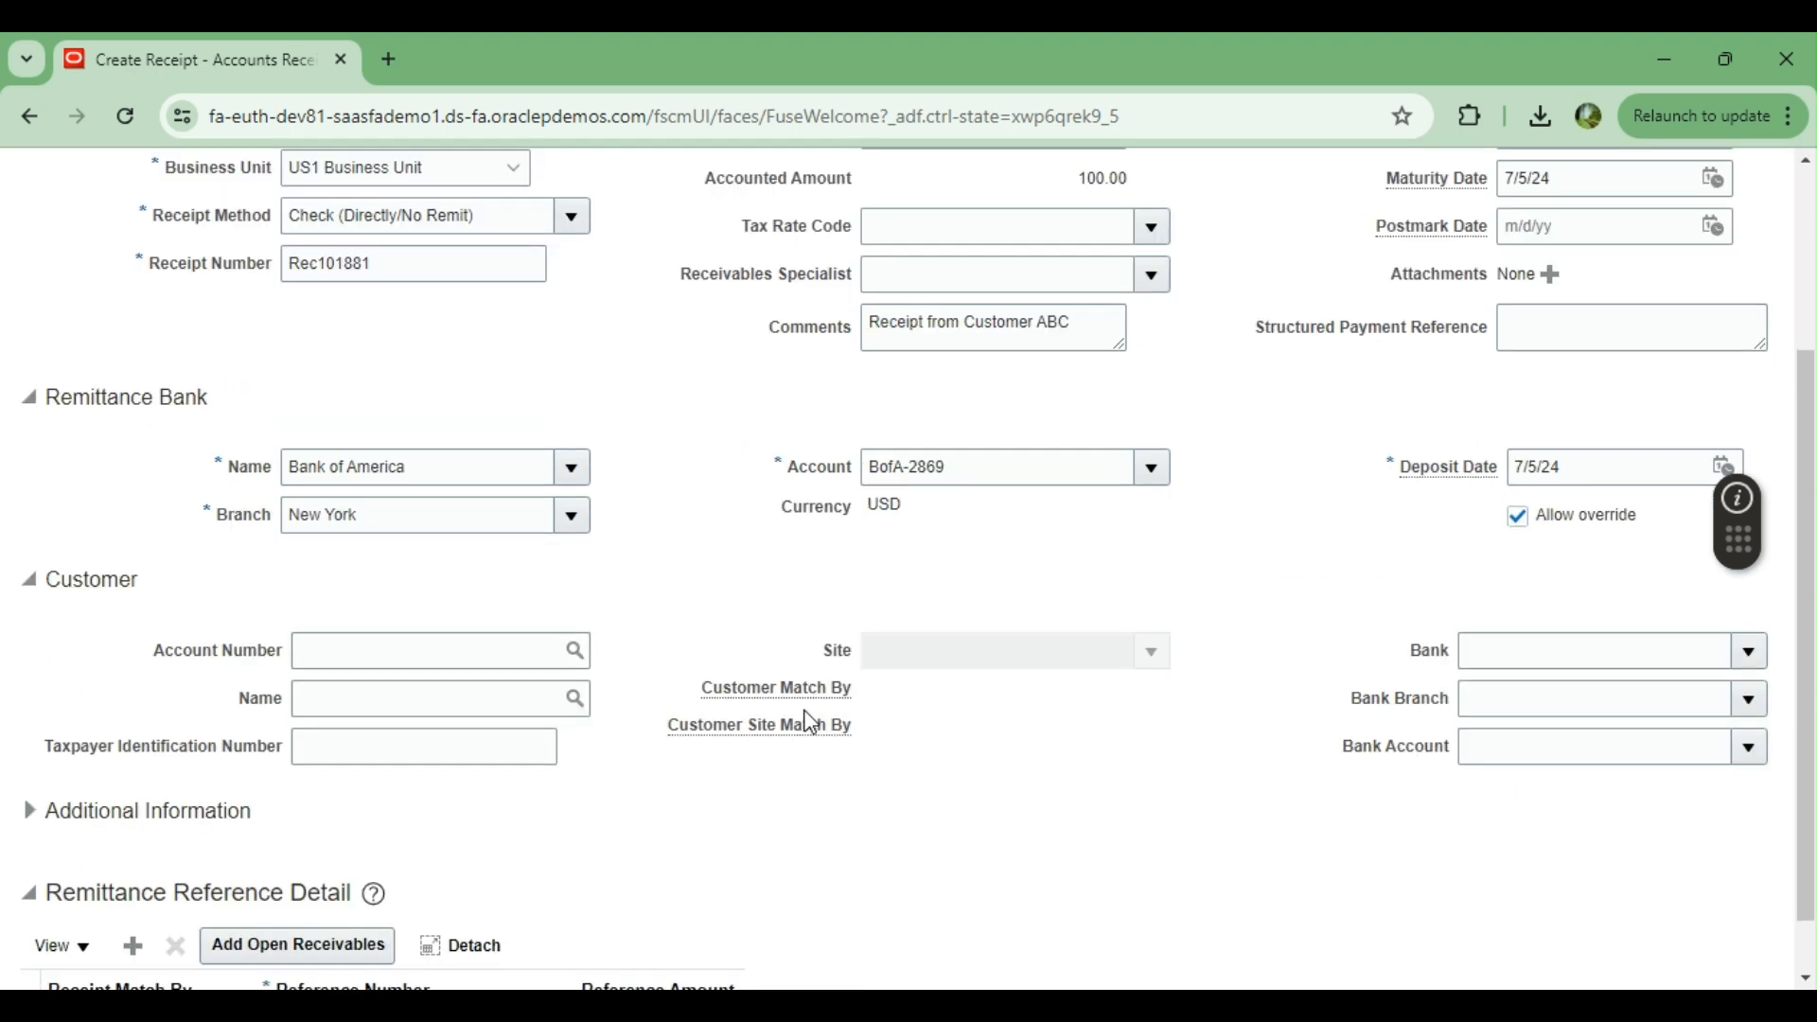
{"action": "scroll", "coordinate": [73, 413], "scroll_direction": "up", "scroll_amount": 3}
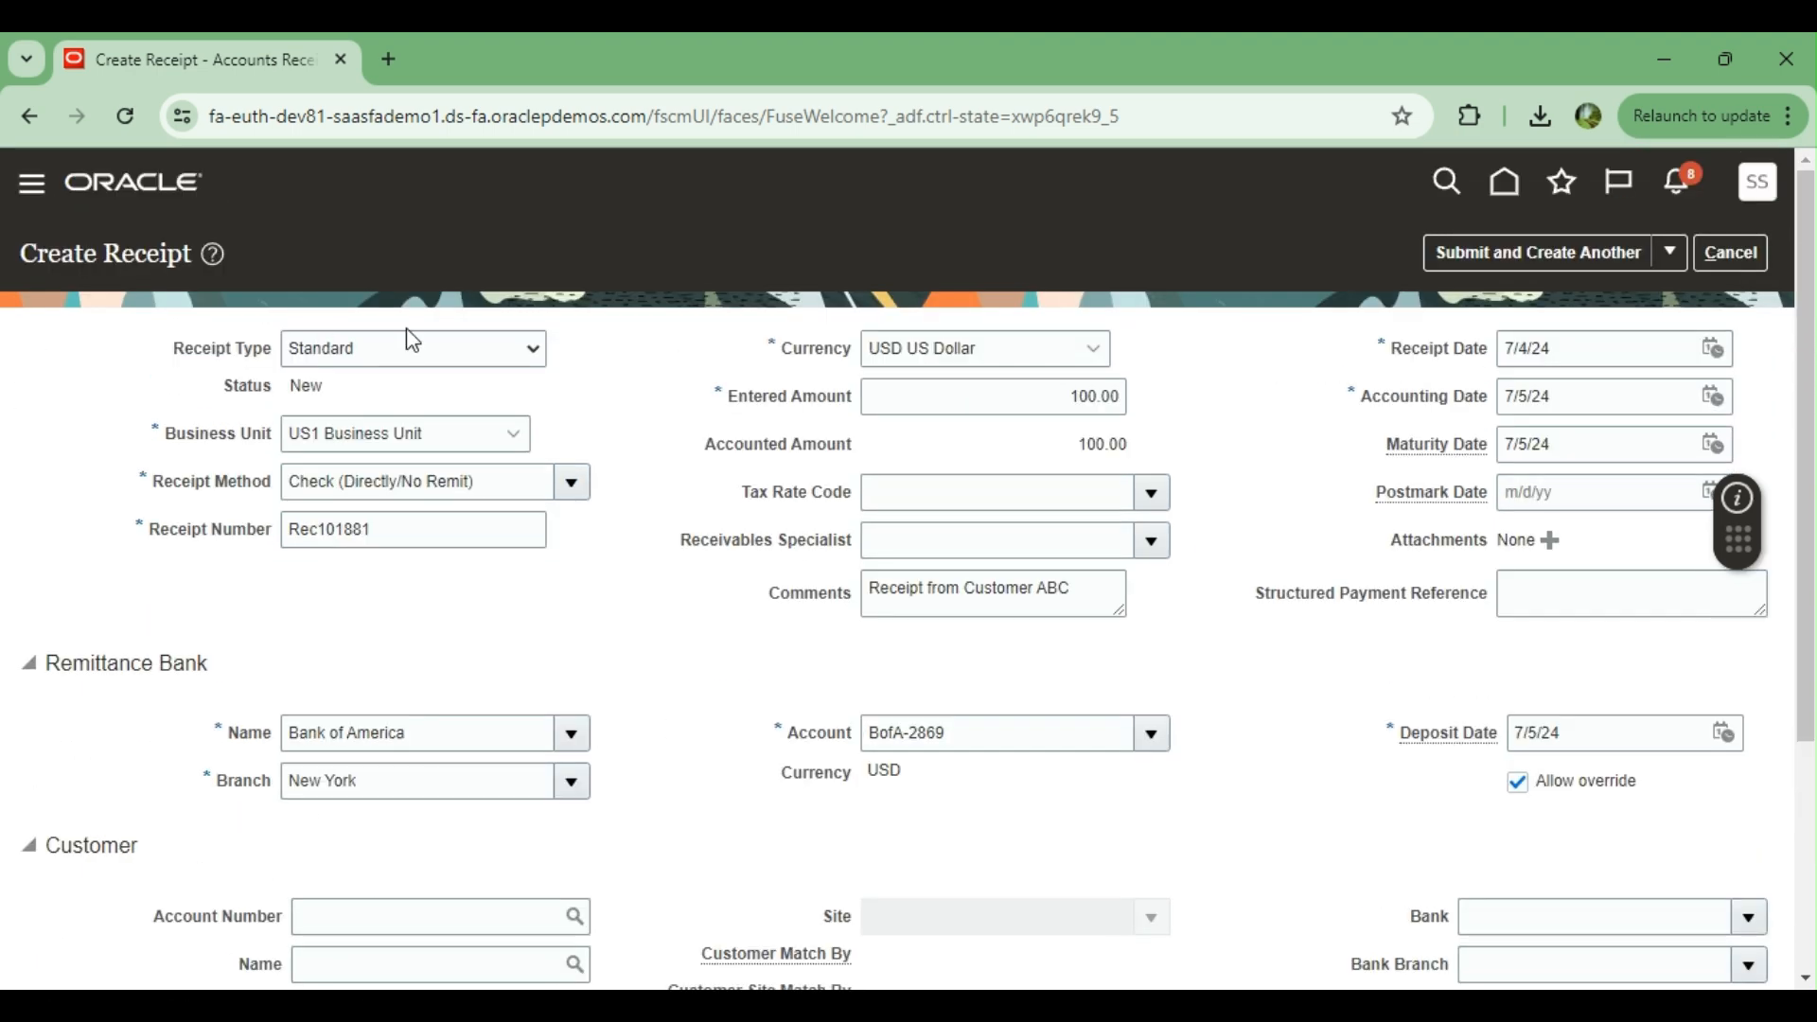
{"action": "scroll", "coordinate": [688, 572], "scroll_direction": "down", "scroll_amount": 2}
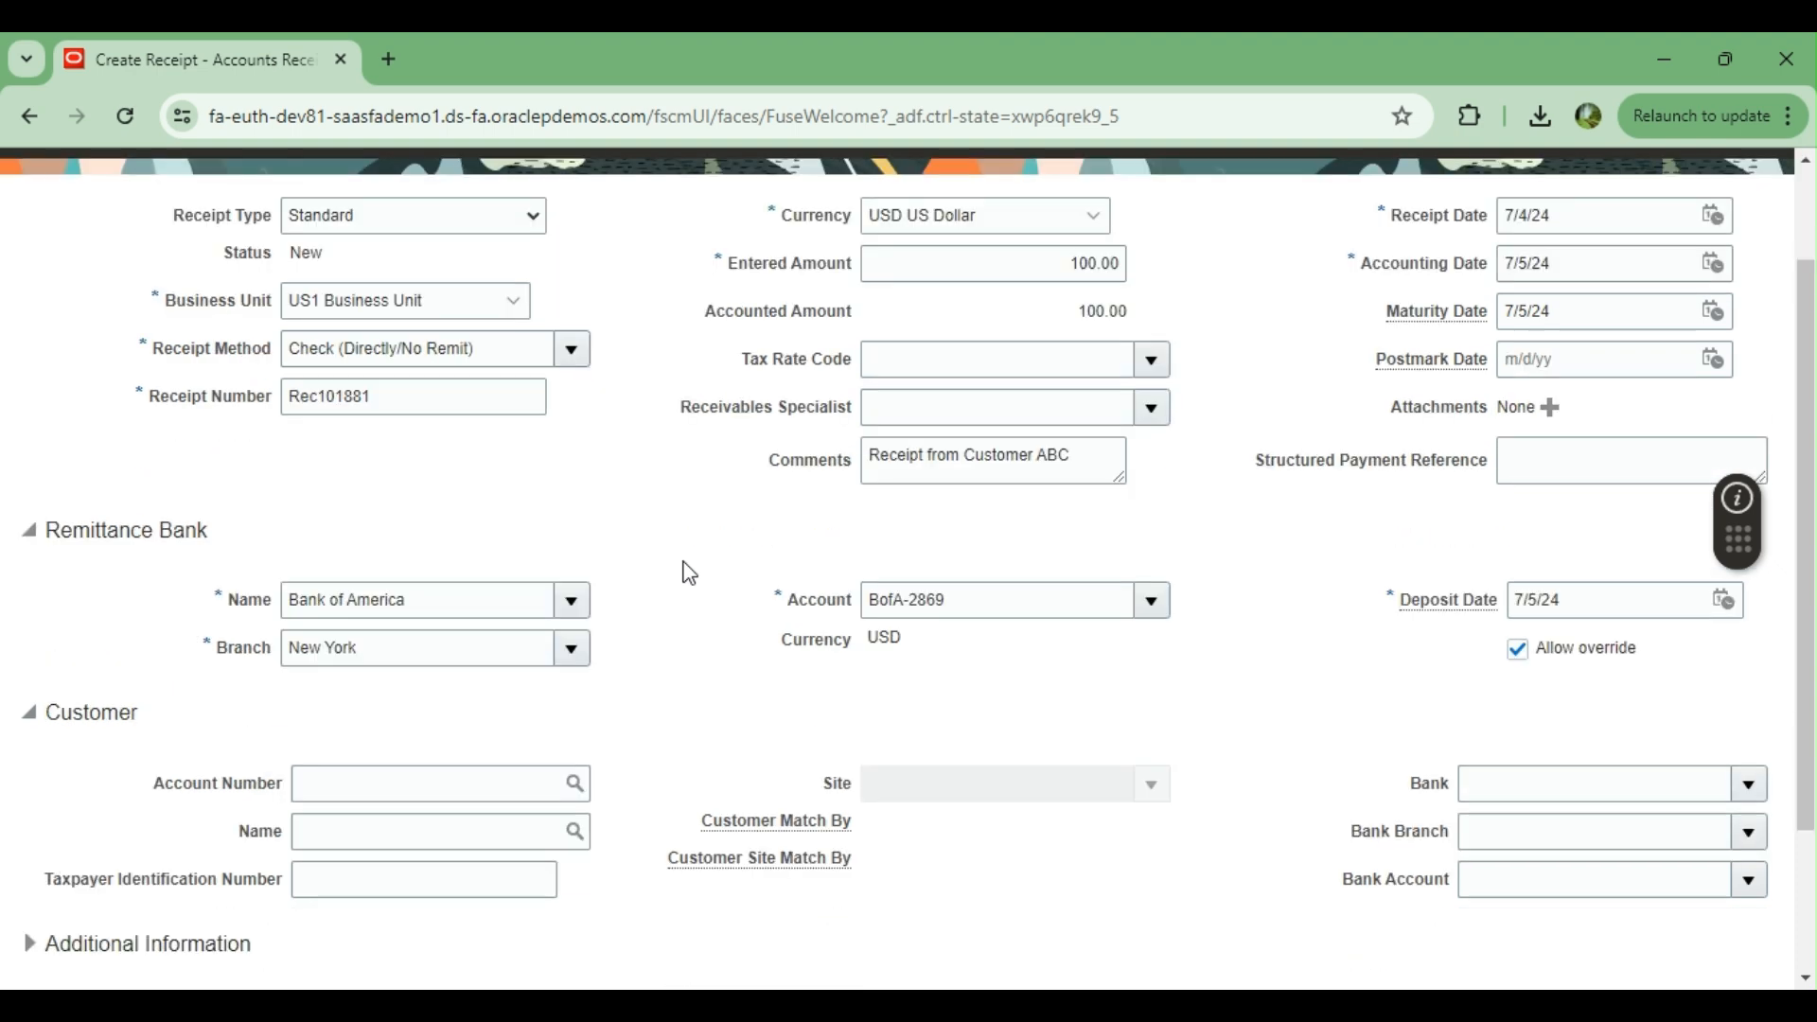
Search customers for DIXON, choose the second listed Dixon Industries account, and set the receipt's customer site to Atlanta
{"action": "scroll", "coordinate": [688, 573], "scroll_direction": "down", "scroll_amount": 2}
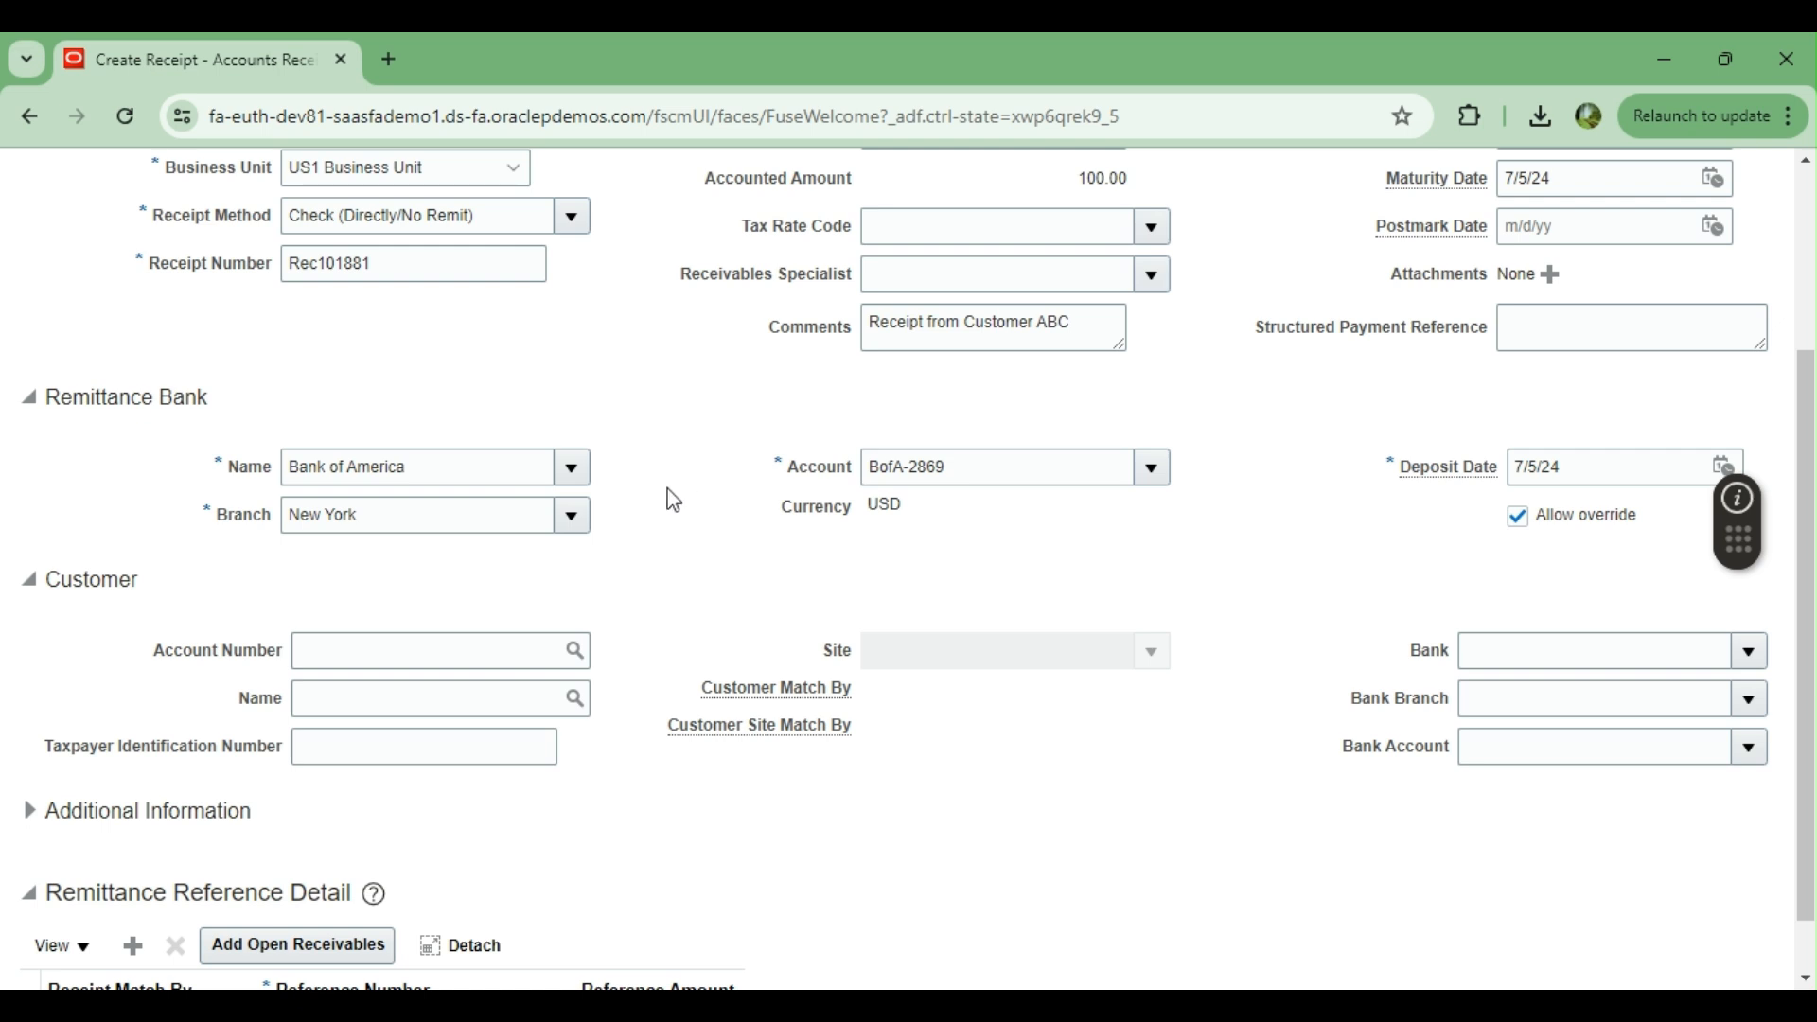
{"action": "scroll", "coordinate": [478, 682], "scroll_direction": "down", "scroll_amount": 1}
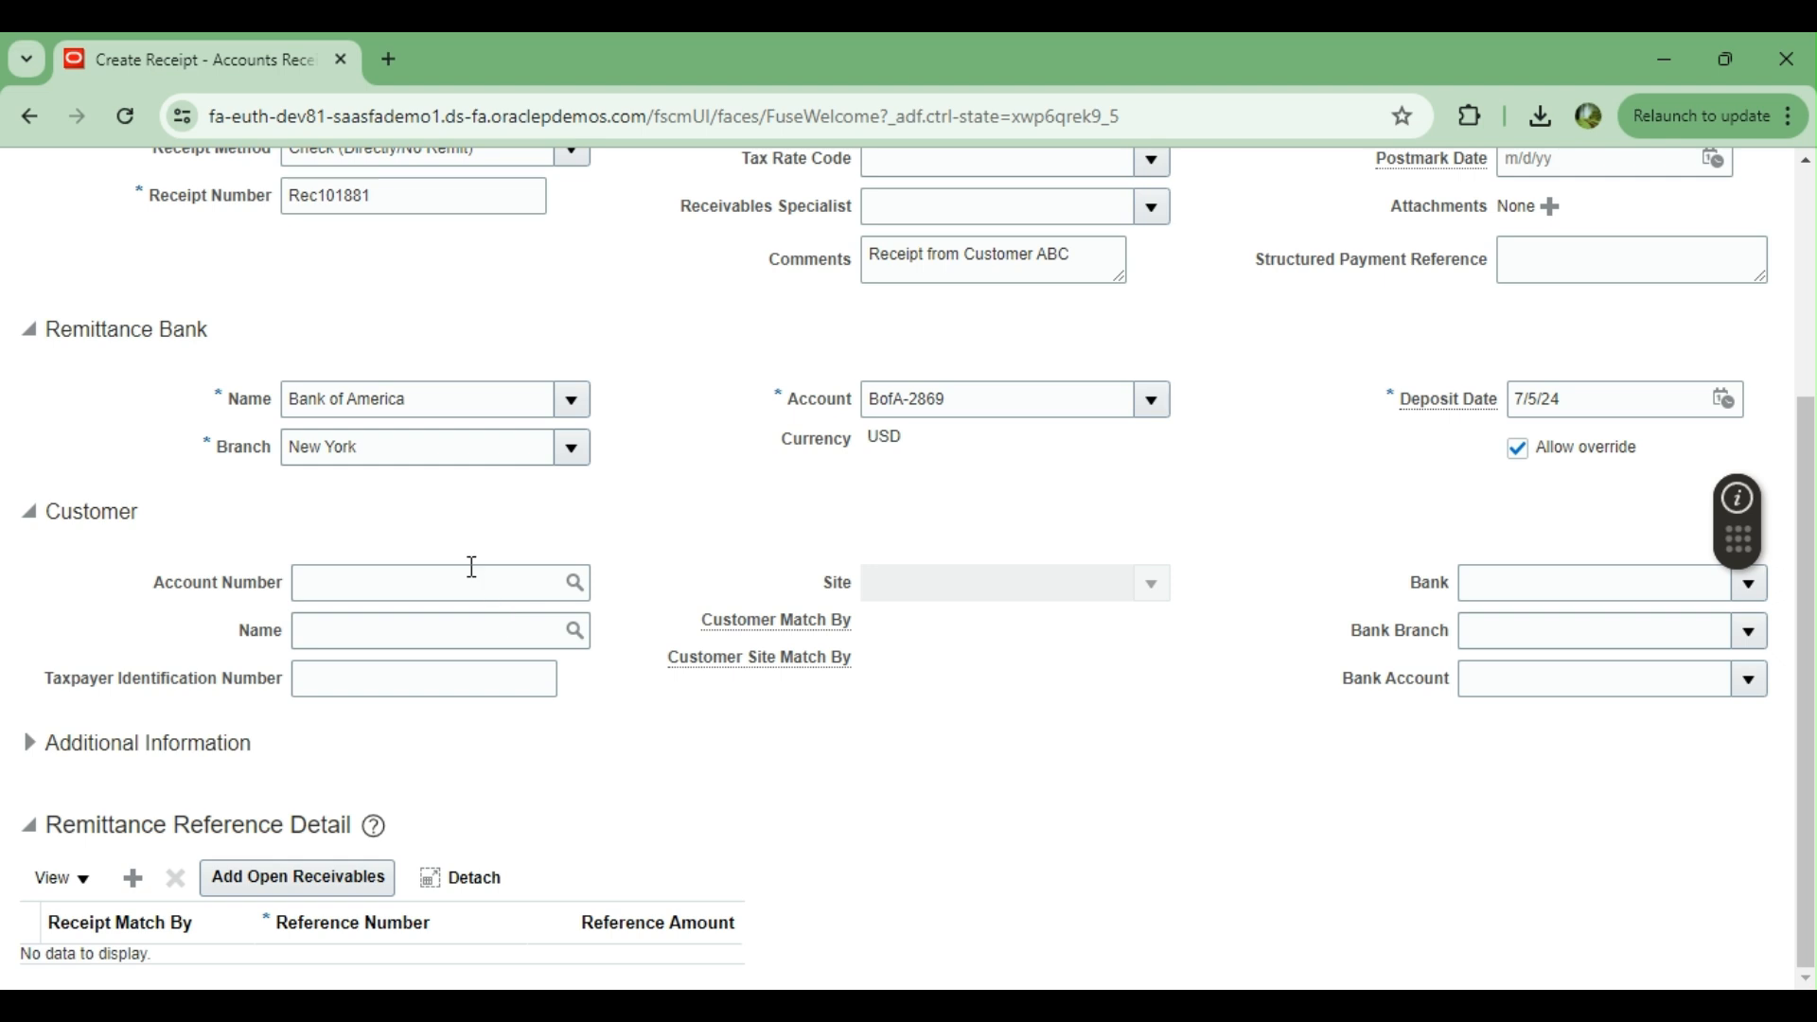
{"action": "left_click", "coordinate": [426, 634]}
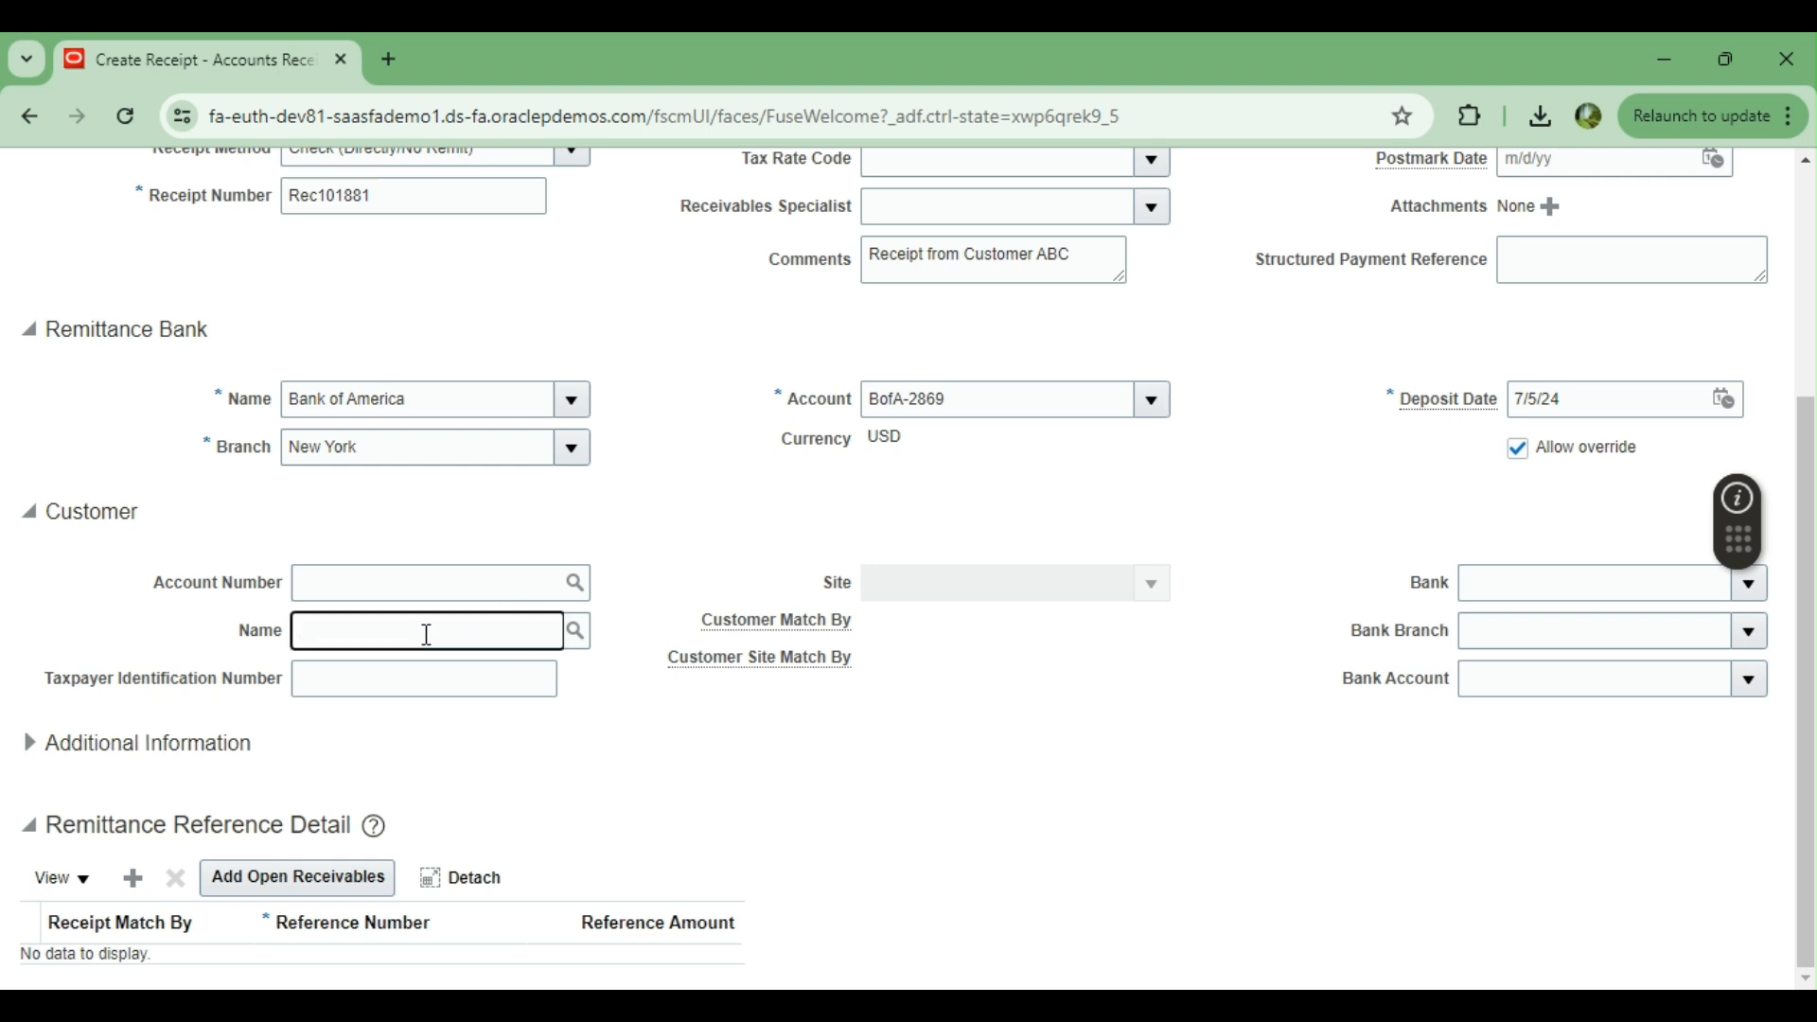
{"action": "type", "text": "DIXON"}
{"action": "left_click", "coordinate": [576, 633]}
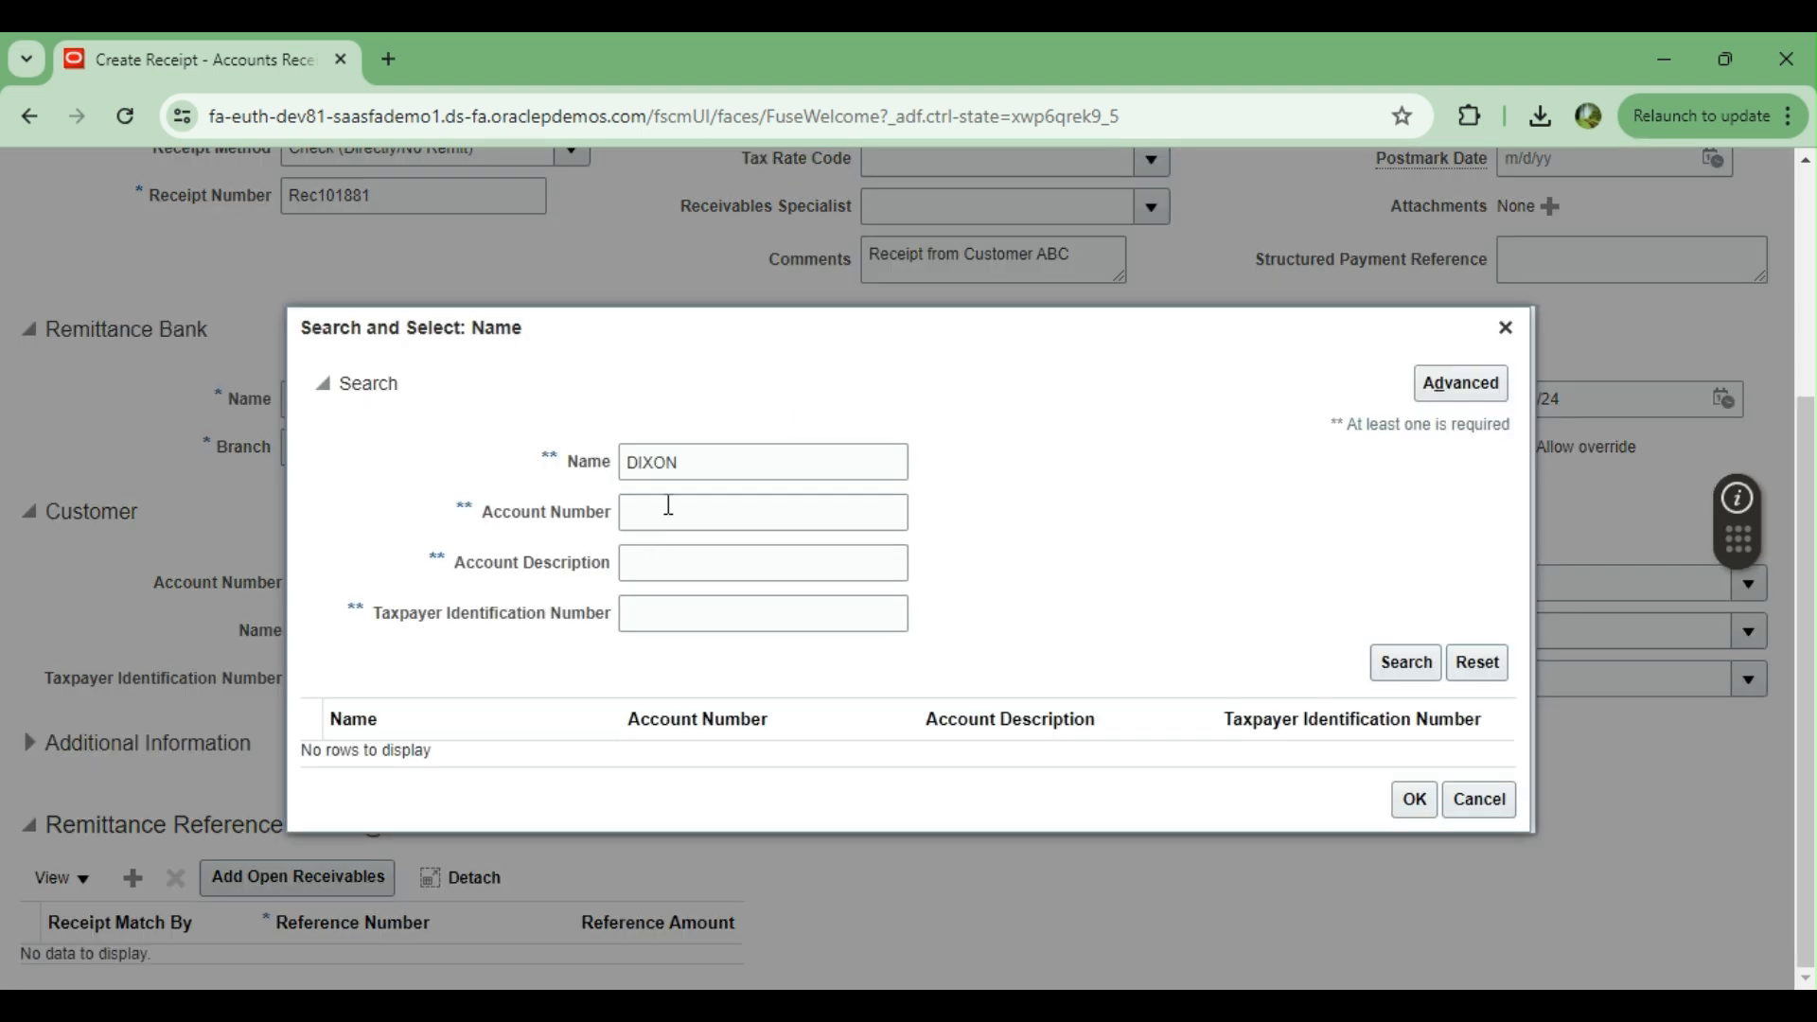
{"action": "left_click", "coordinate": [1414, 670]}
{"action": "left_click", "coordinate": [577, 771]}
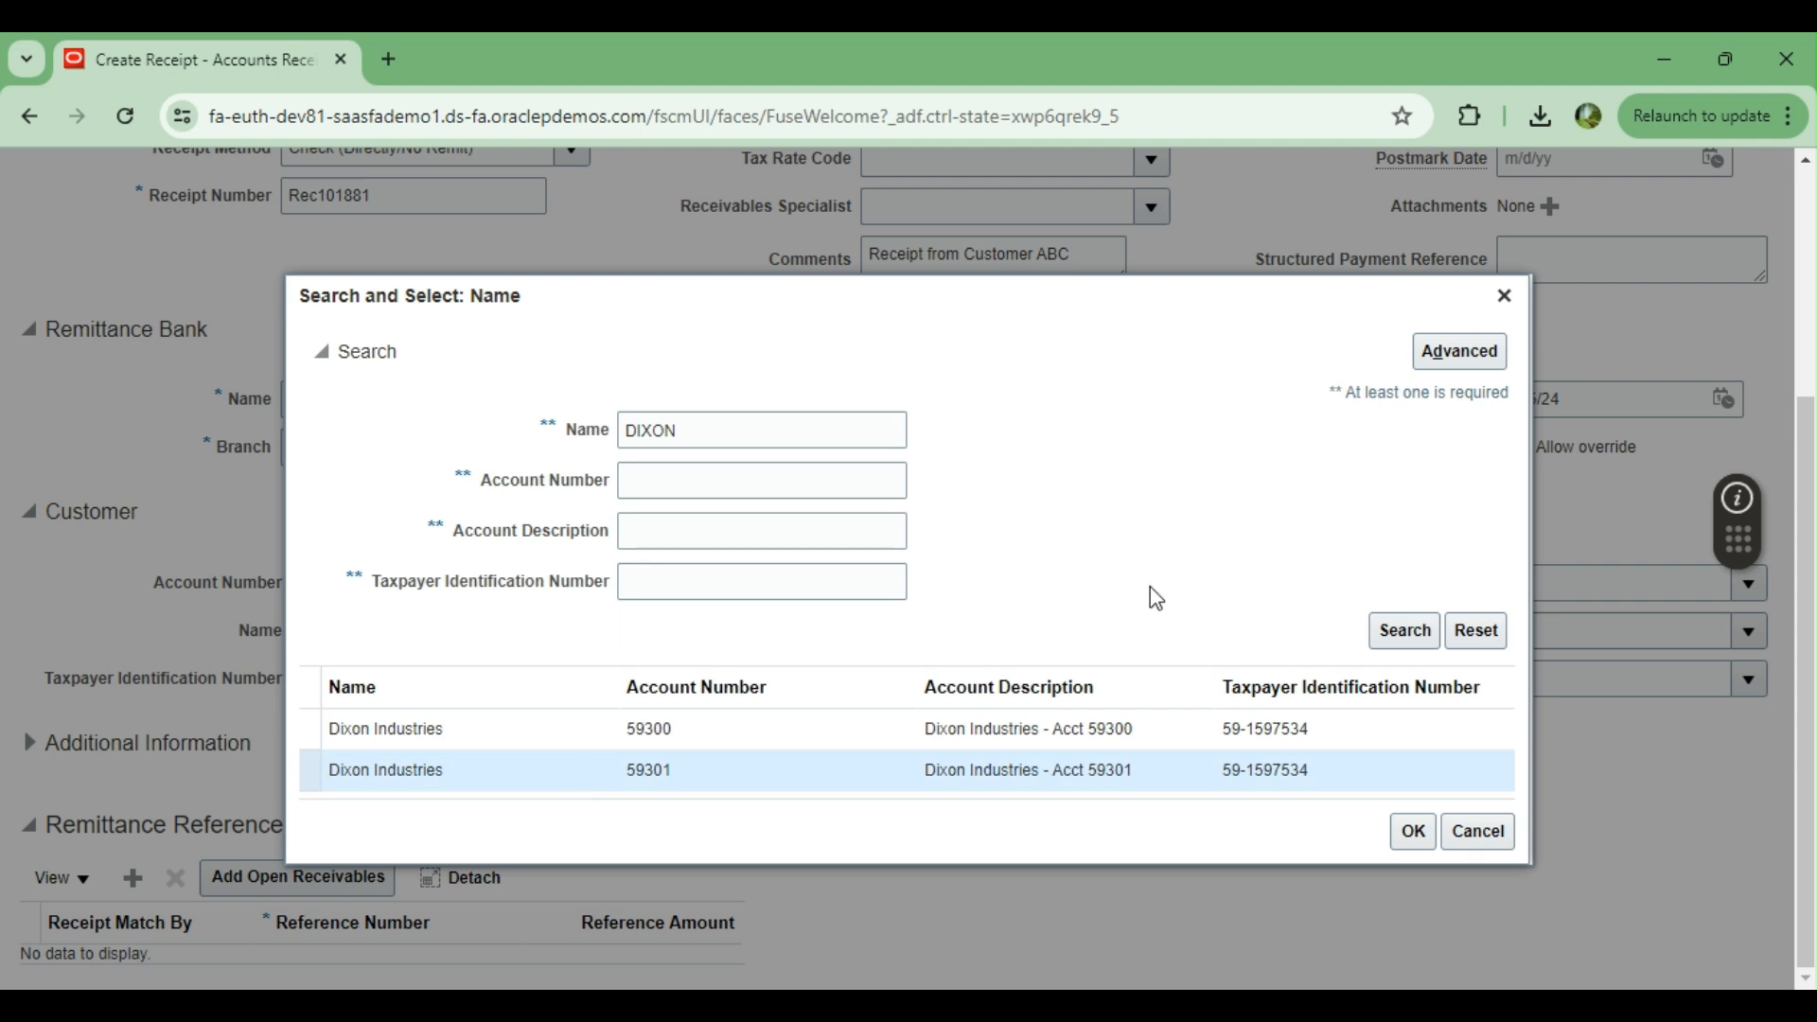
{"action": "left_click", "coordinate": [1409, 832]}
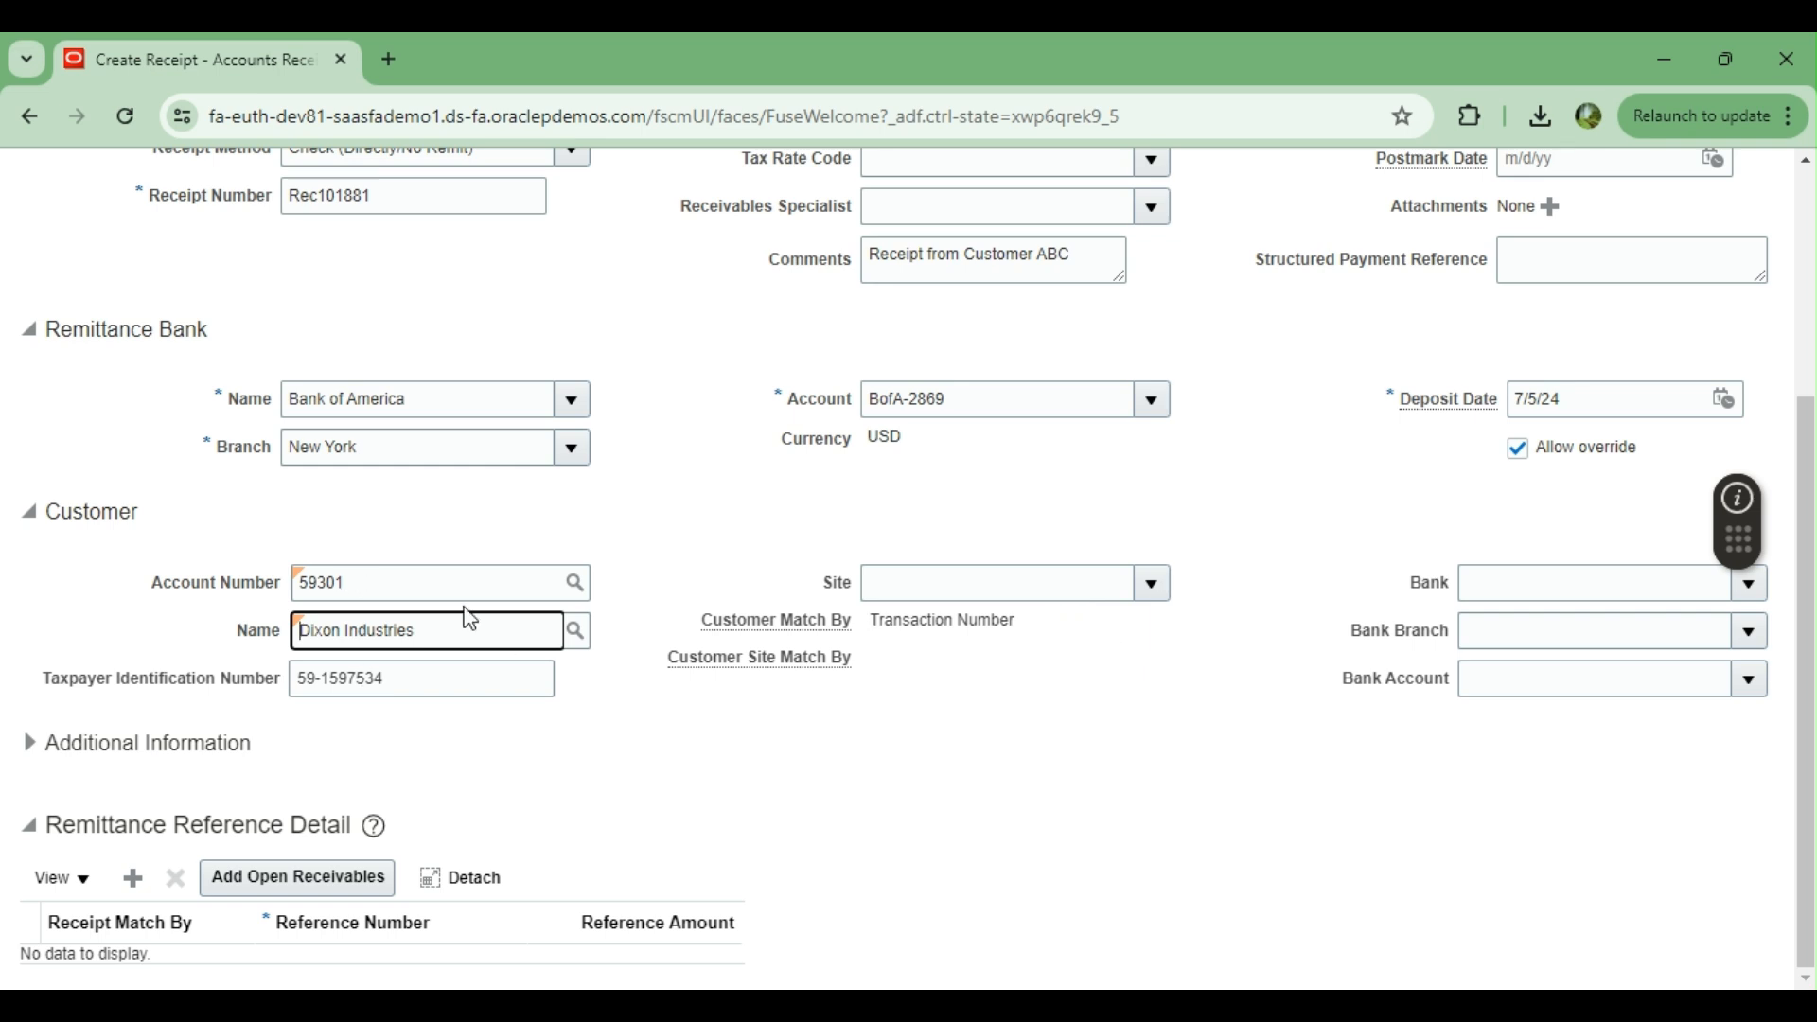
{"action": "left_click", "coordinate": [1153, 584]}
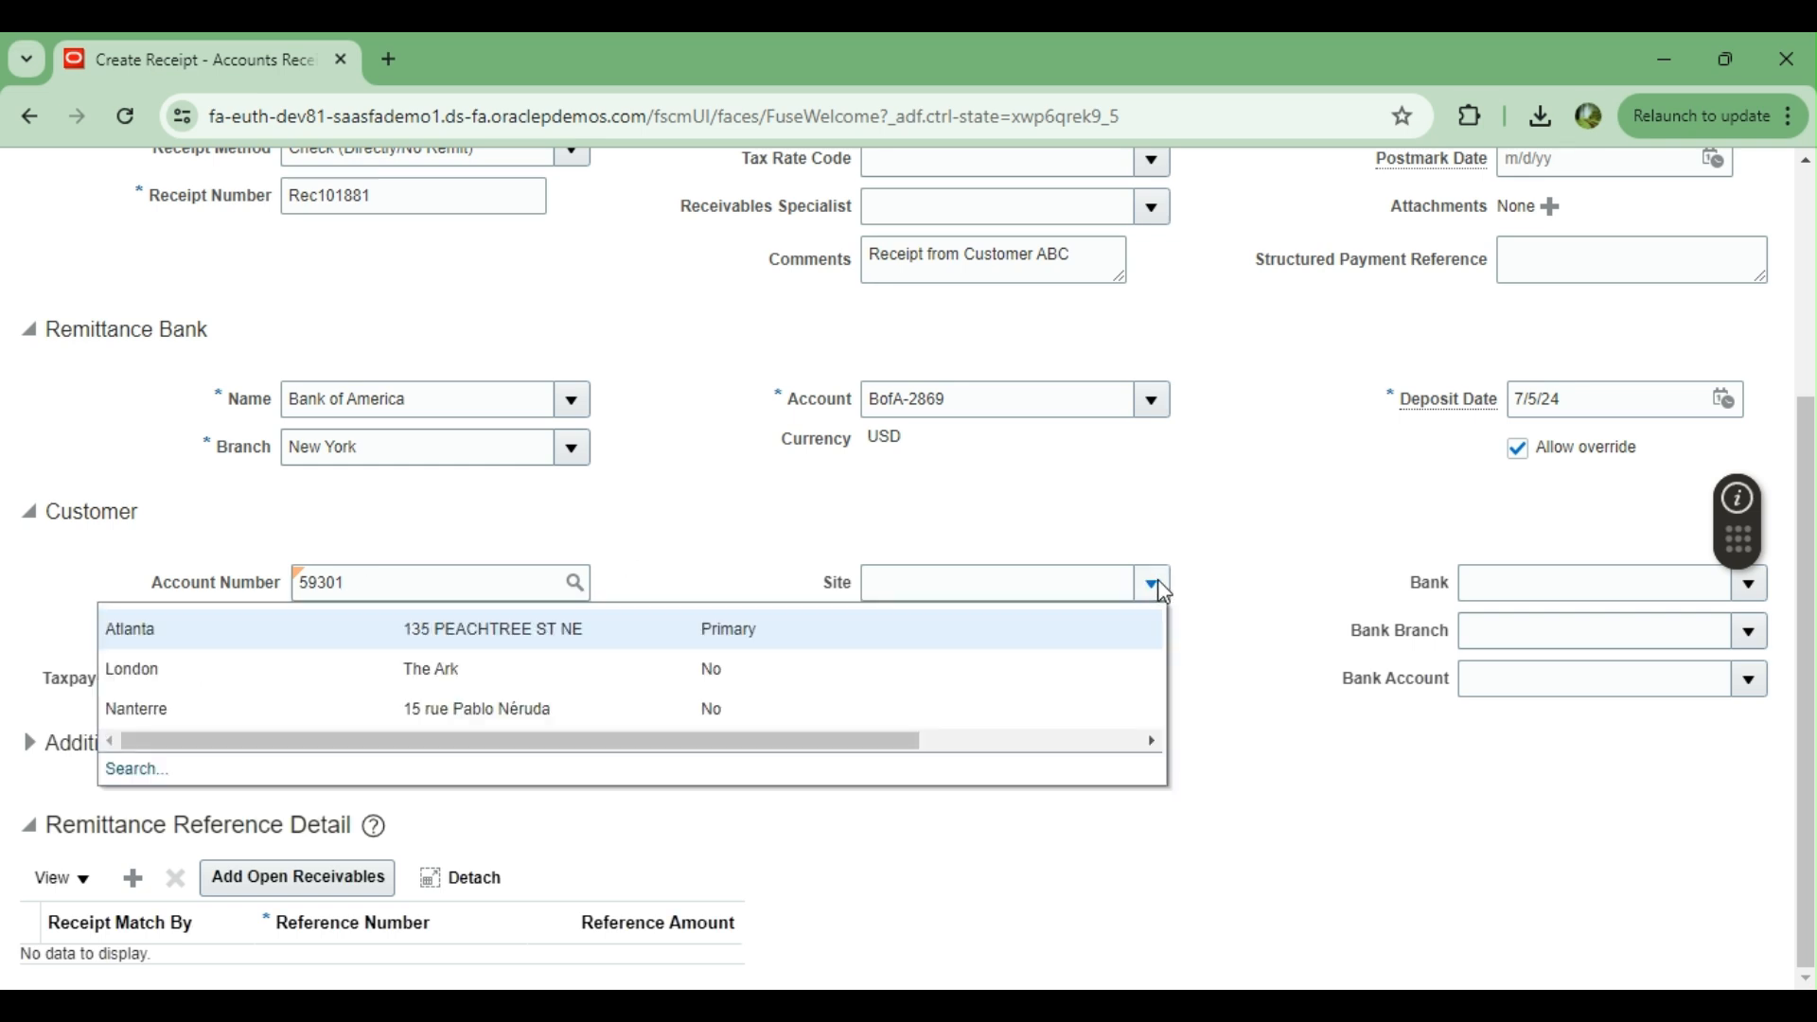
{"action": "left_click", "coordinate": [342, 631]}
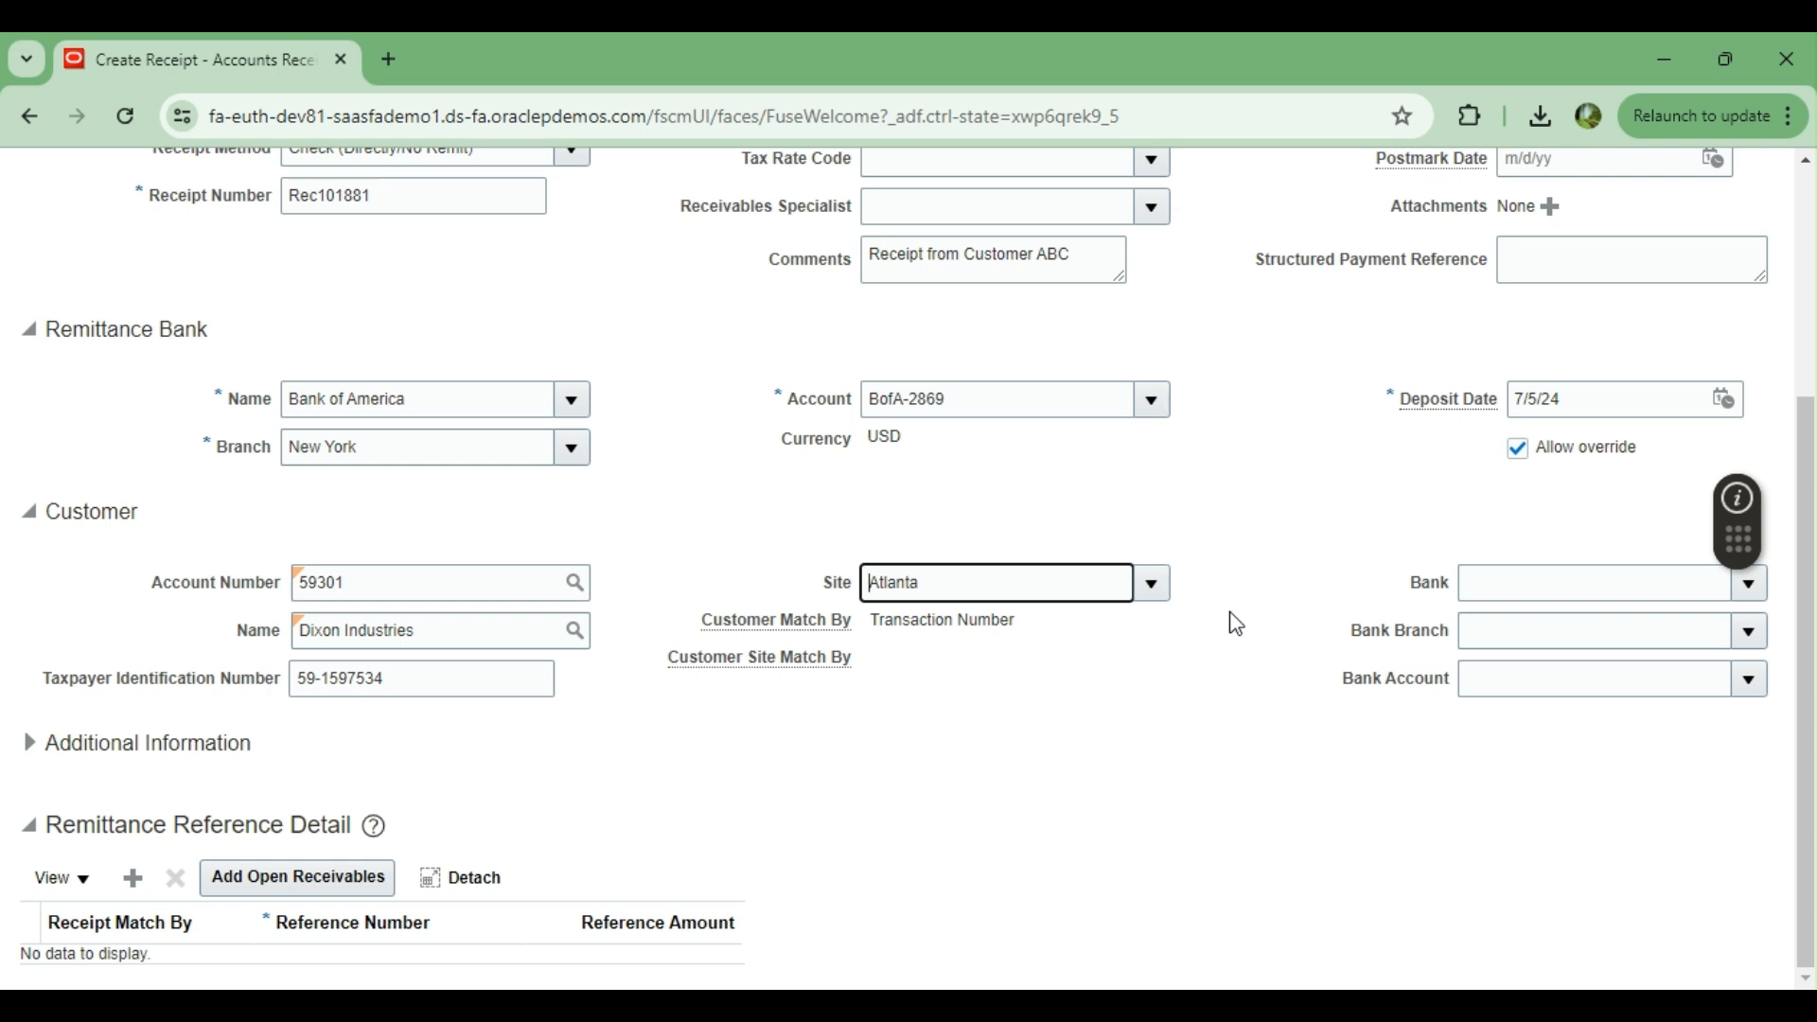
Check the bank choices available for the customer and look over the receipt's entered details
{"action": "scroll", "coordinate": [1239, 625], "scroll_direction": "up", "scroll_amount": 1}
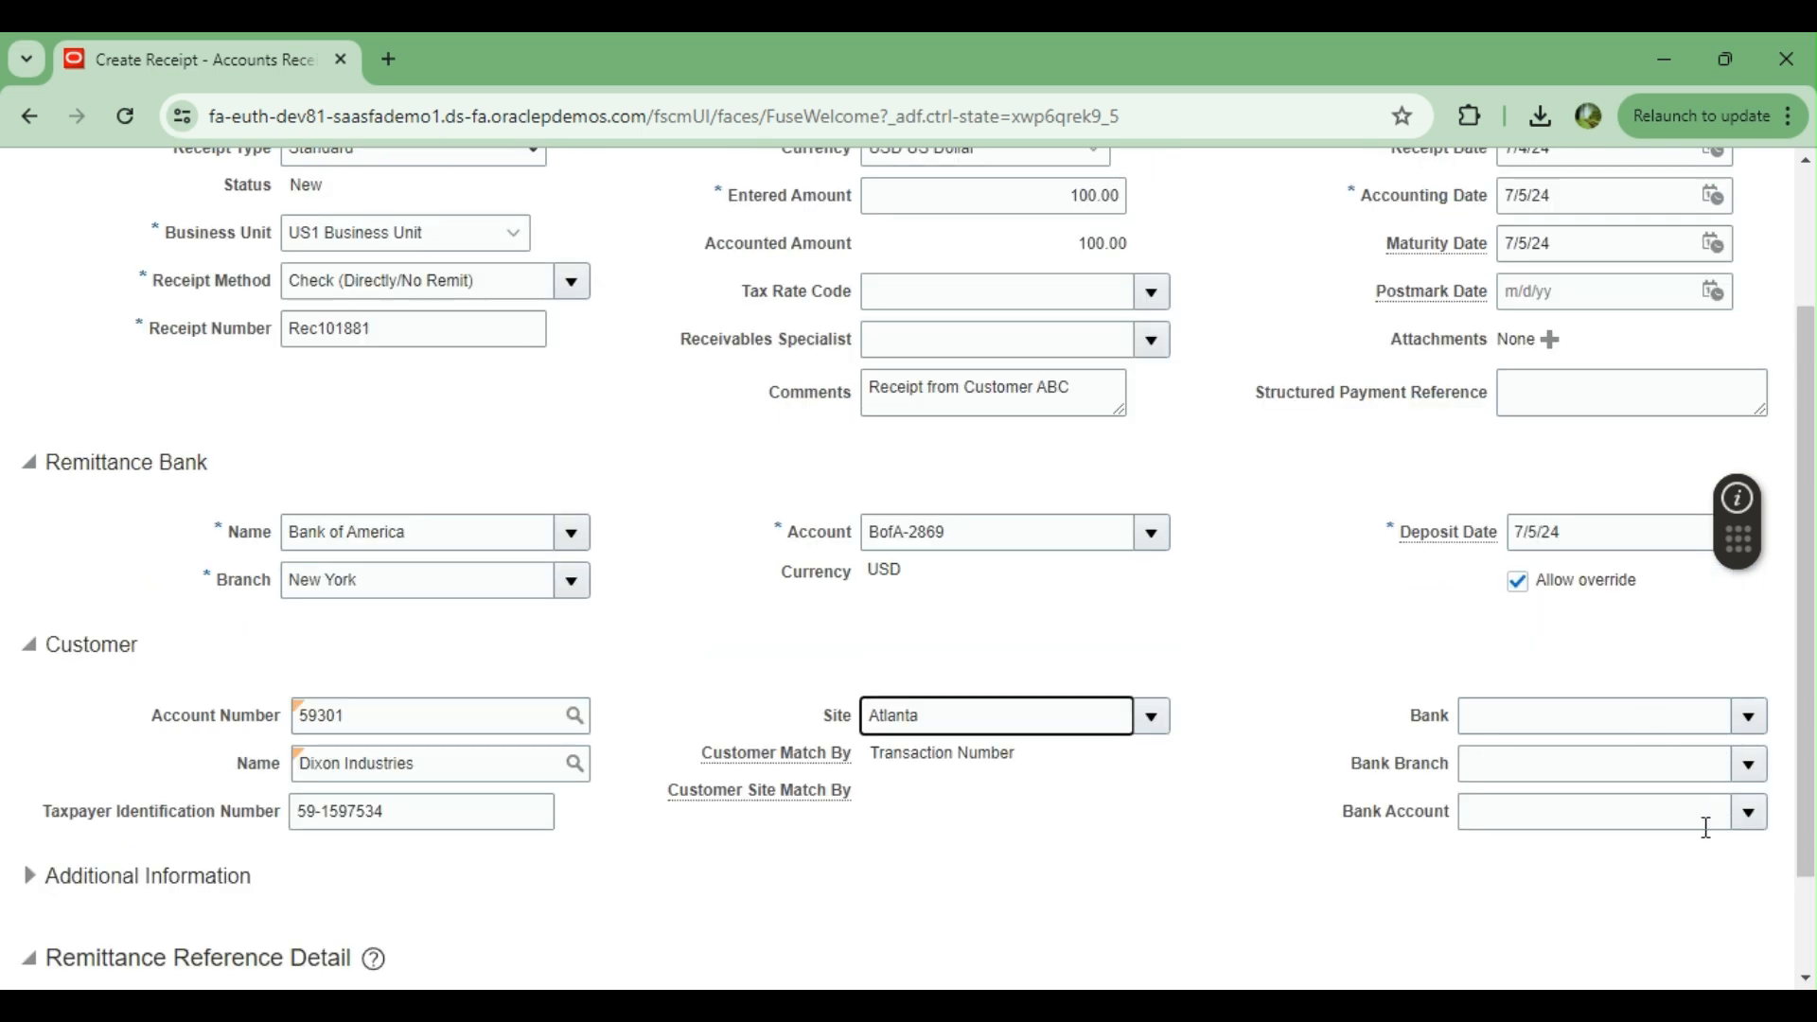
{"action": "left_click", "coordinate": [1766, 730]}
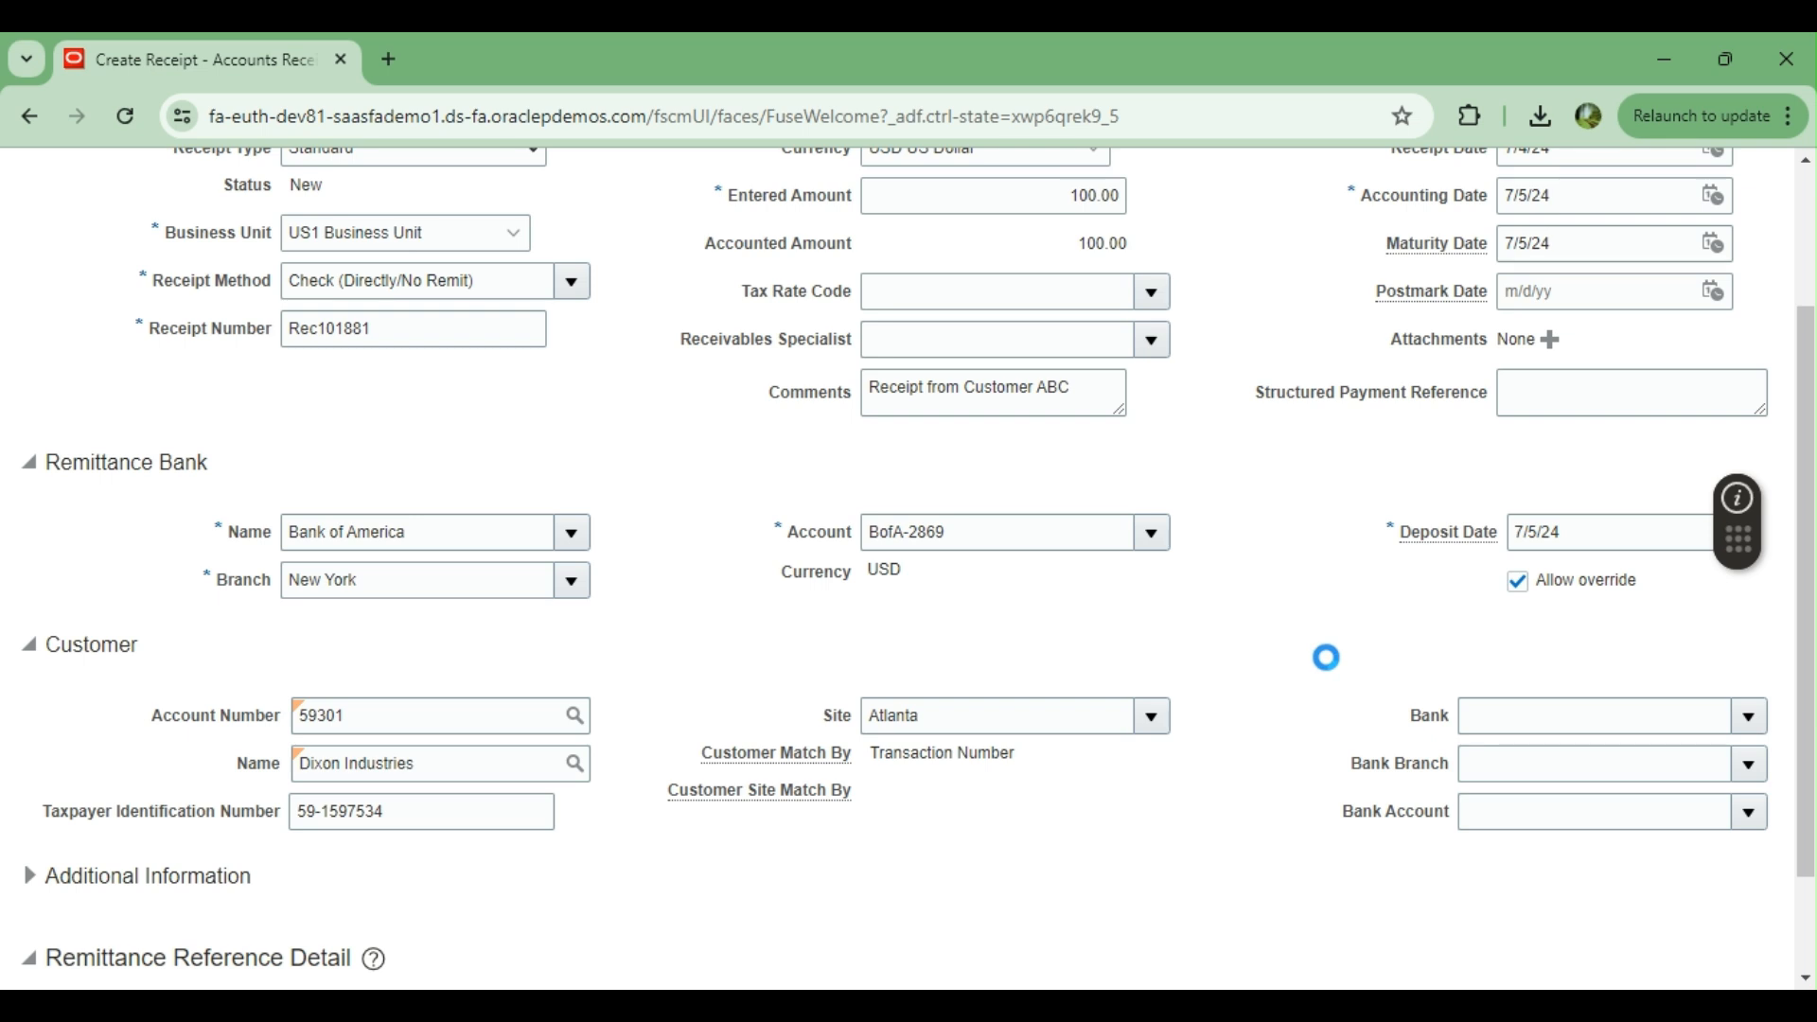
{"action": "left_click", "coordinate": [1336, 623]}
{"action": "scroll", "coordinate": [1301, 676], "scroll_direction": "down", "scroll_amount": 2}
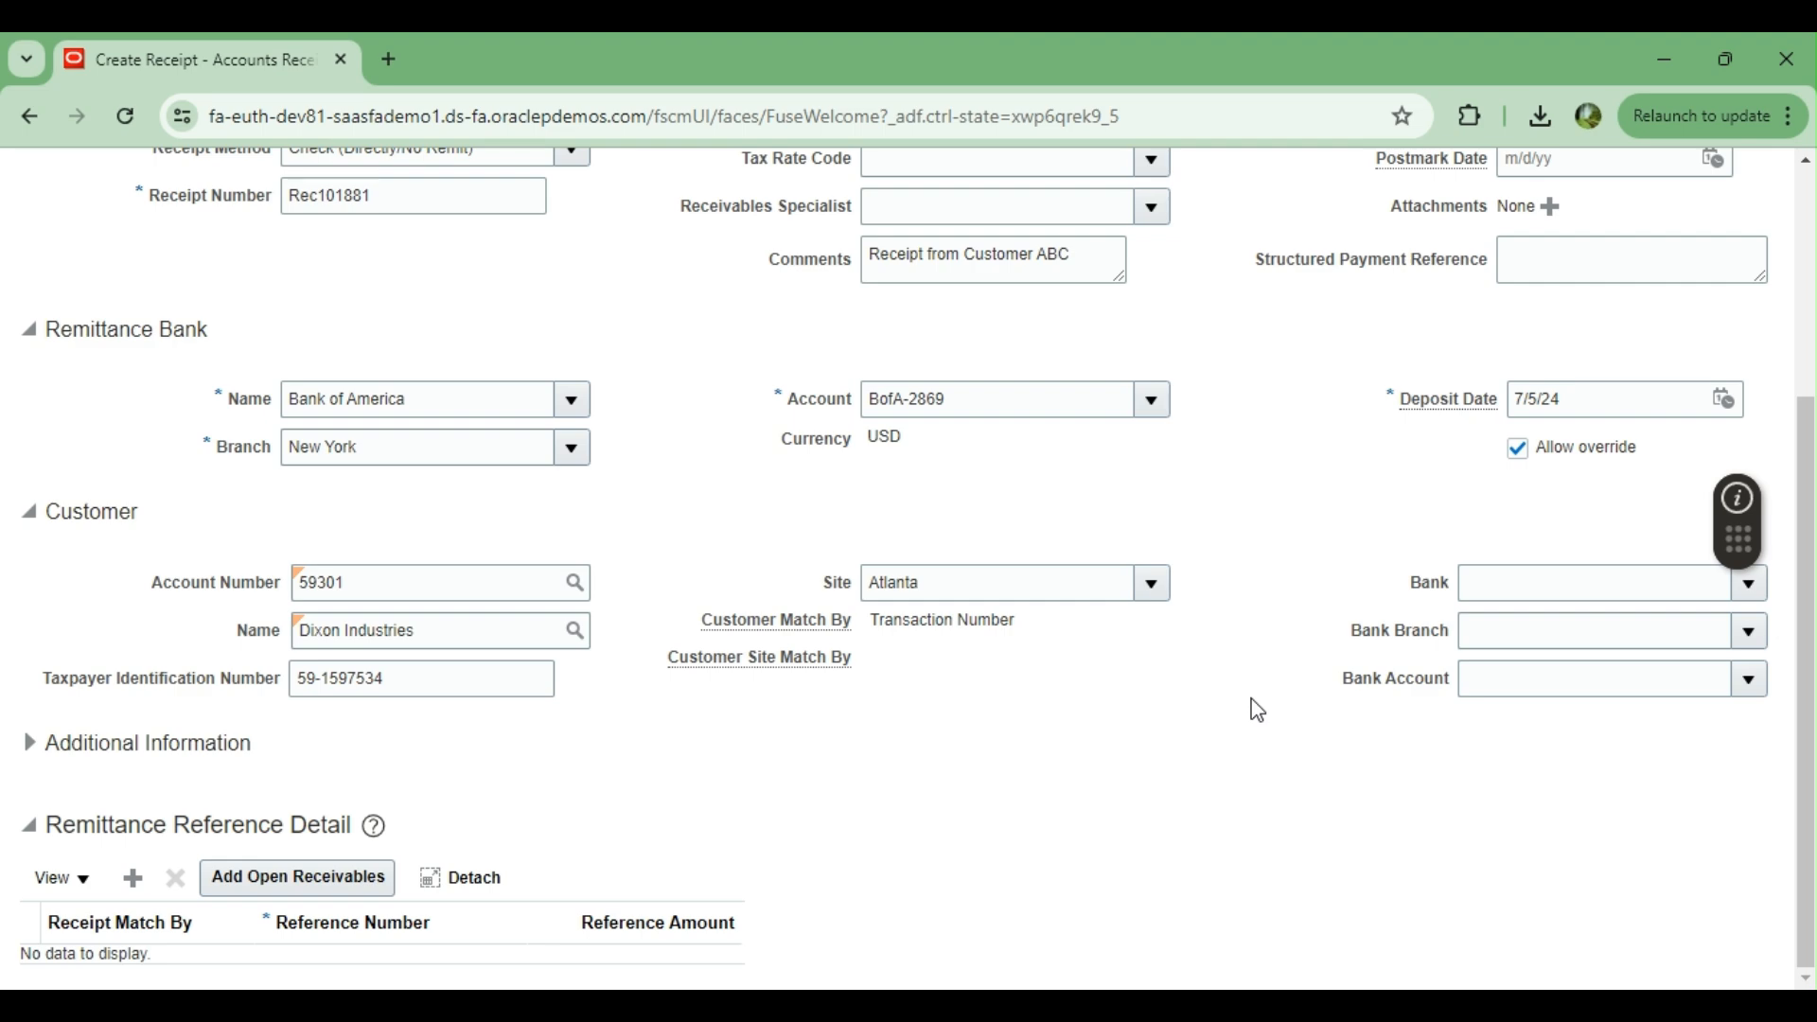
{"action": "scroll", "coordinate": [1253, 709], "scroll_direction": "up", "scroll_amount": 5}
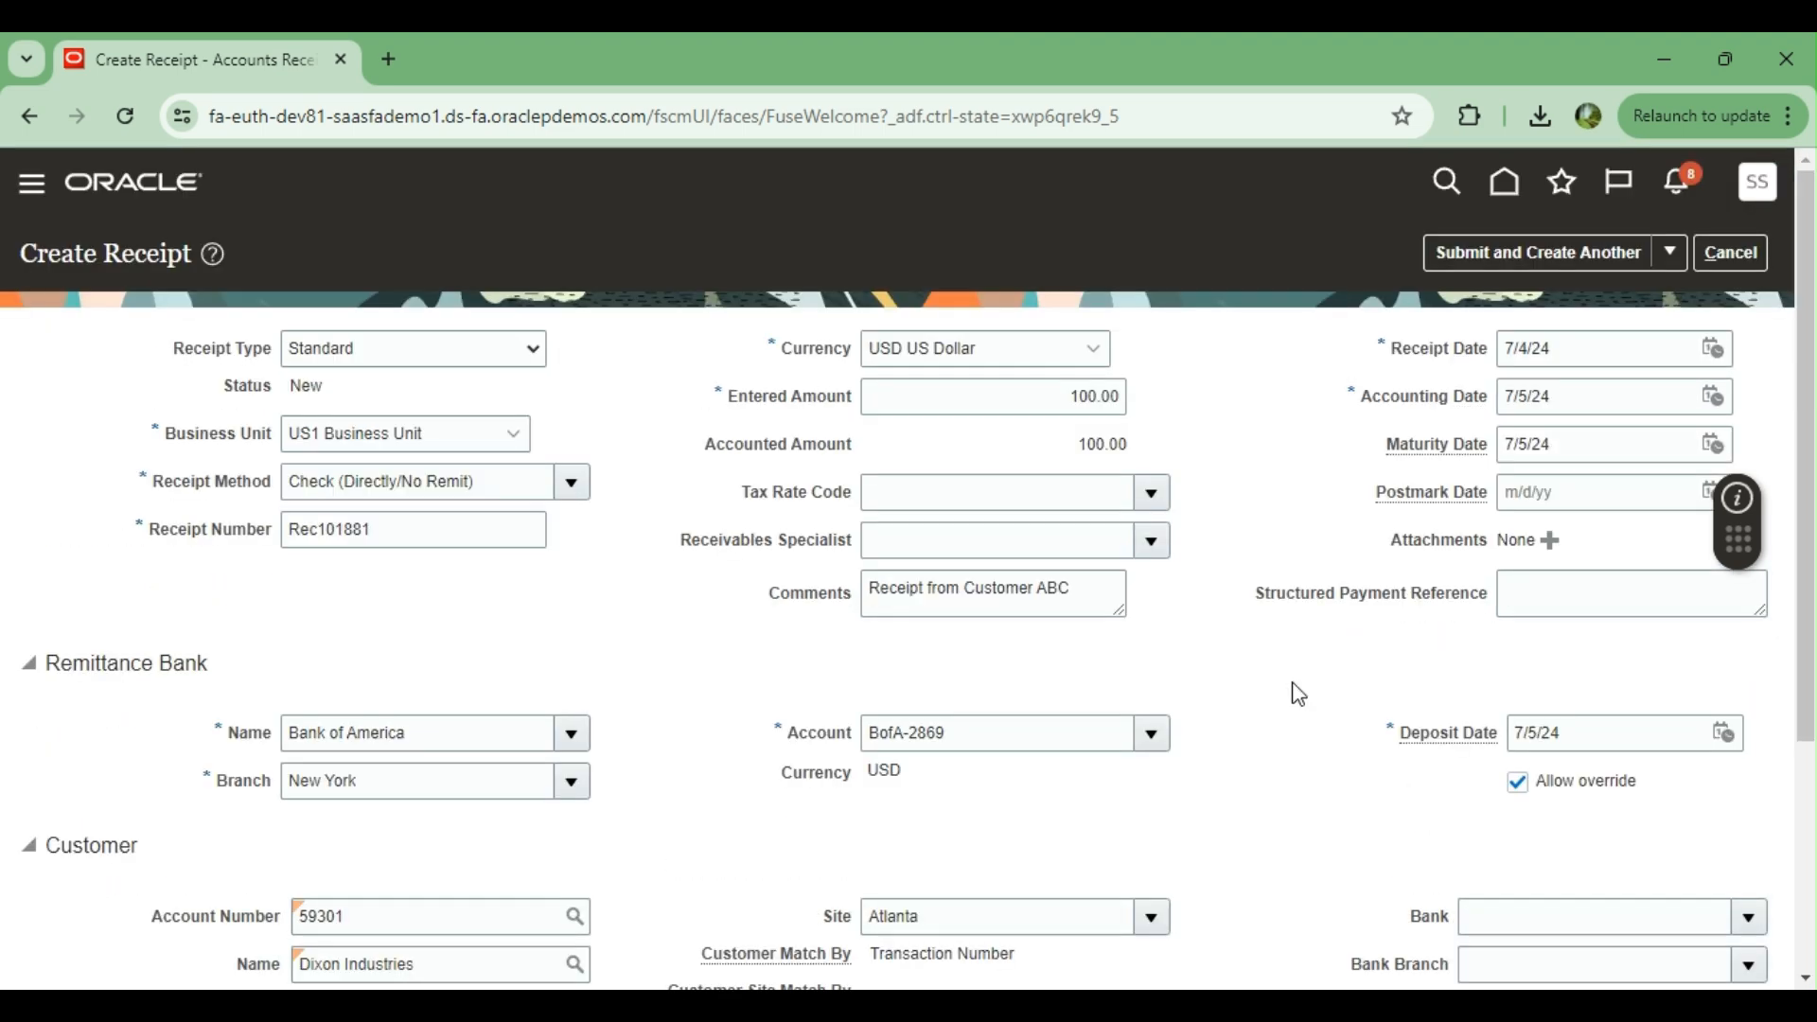
{"action": "scroll", "coordinate": [1289, 696], "scroll_direction": "down", "scroll_amount": 4}
{"action": "scroll", "coordinate": [1226, 662], "scroll_direction": "down", "scroll_amount": 1}
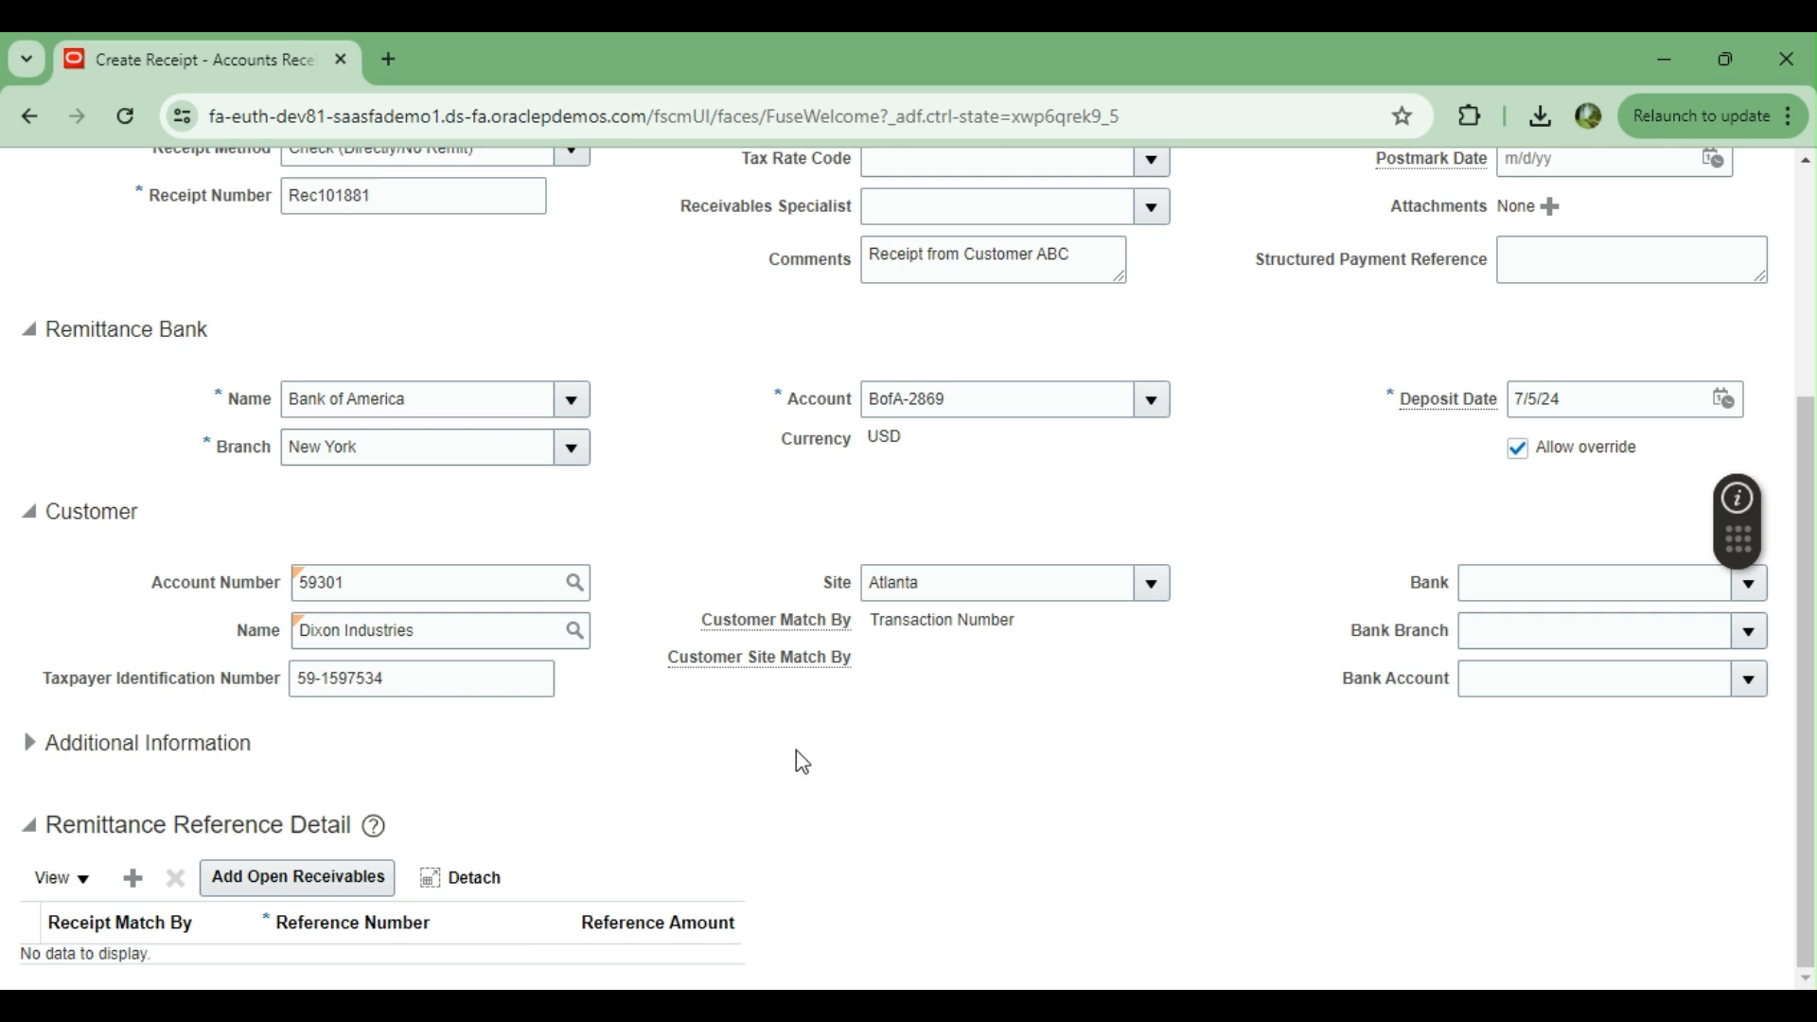
Examine the Context Value and Regional Information fields in the additional information section, and collapse it
{"action": "left_click", "coordinate": [34, 747]}
{"action": "scroll", "coordinate": [670, 796], "scroll_direction": "down", "scroll_amount": 1}
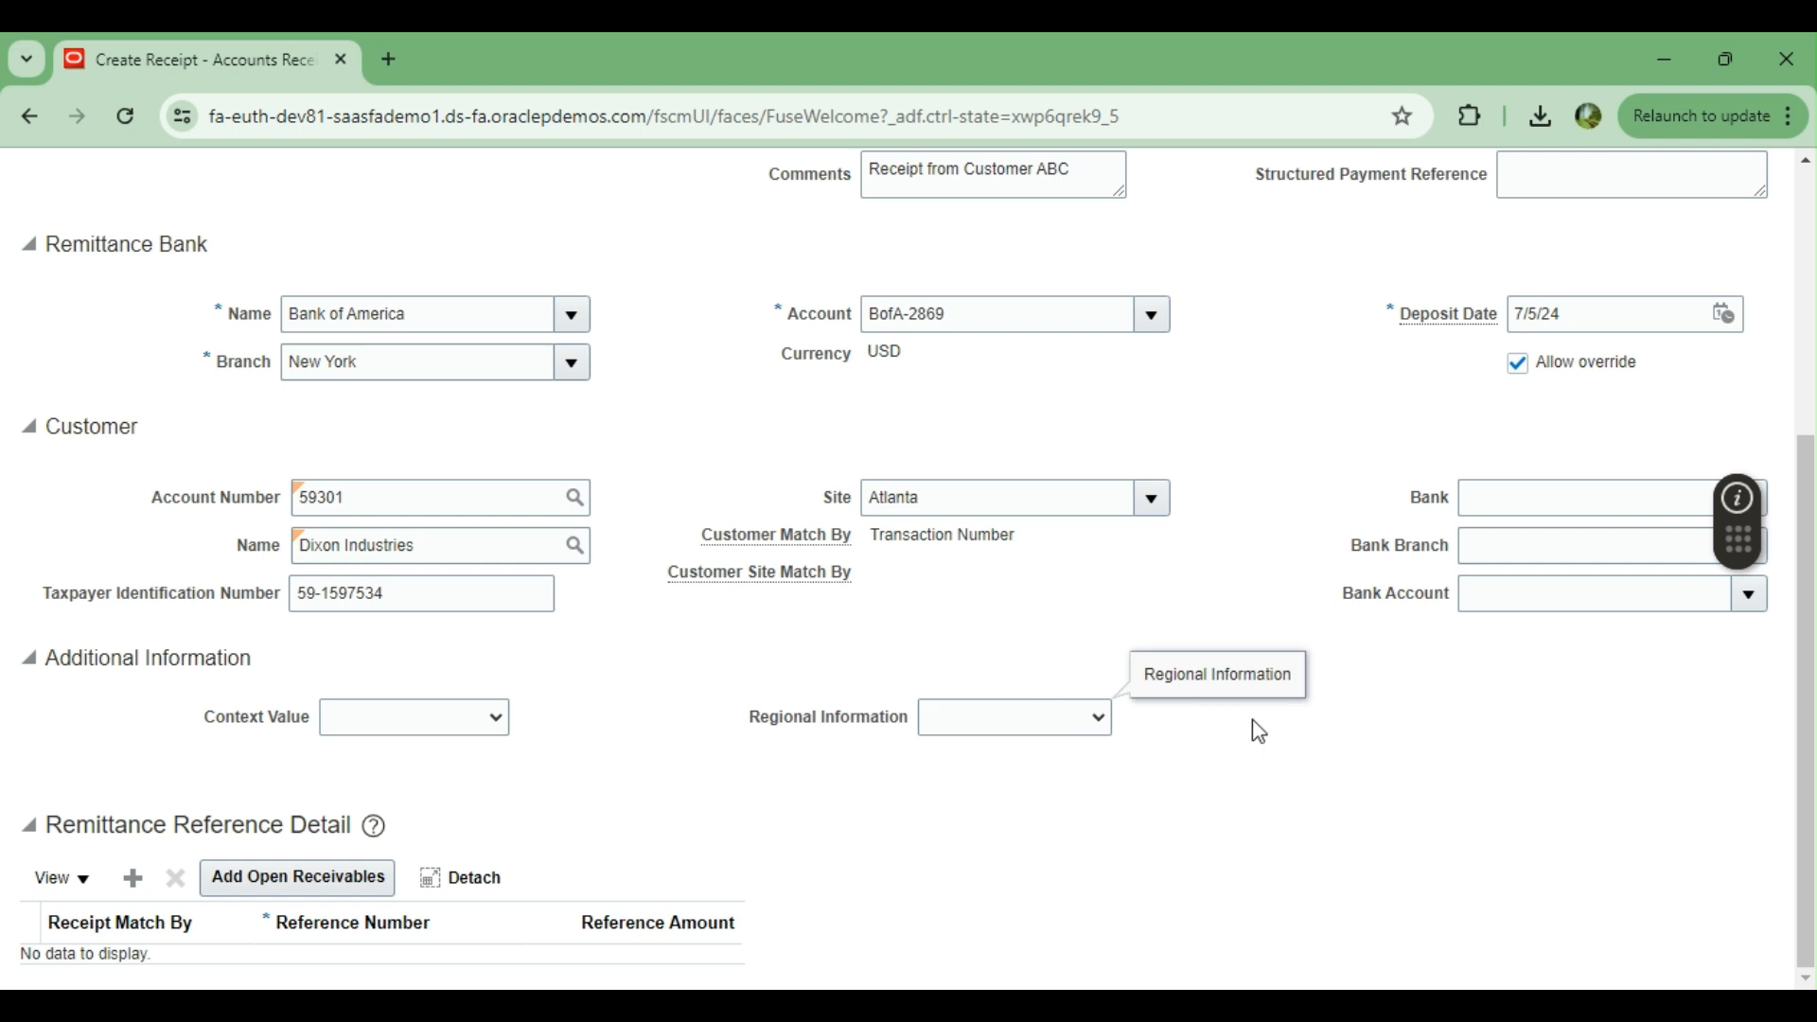
{"action": "left_click", "coordinate": [768, 769]}
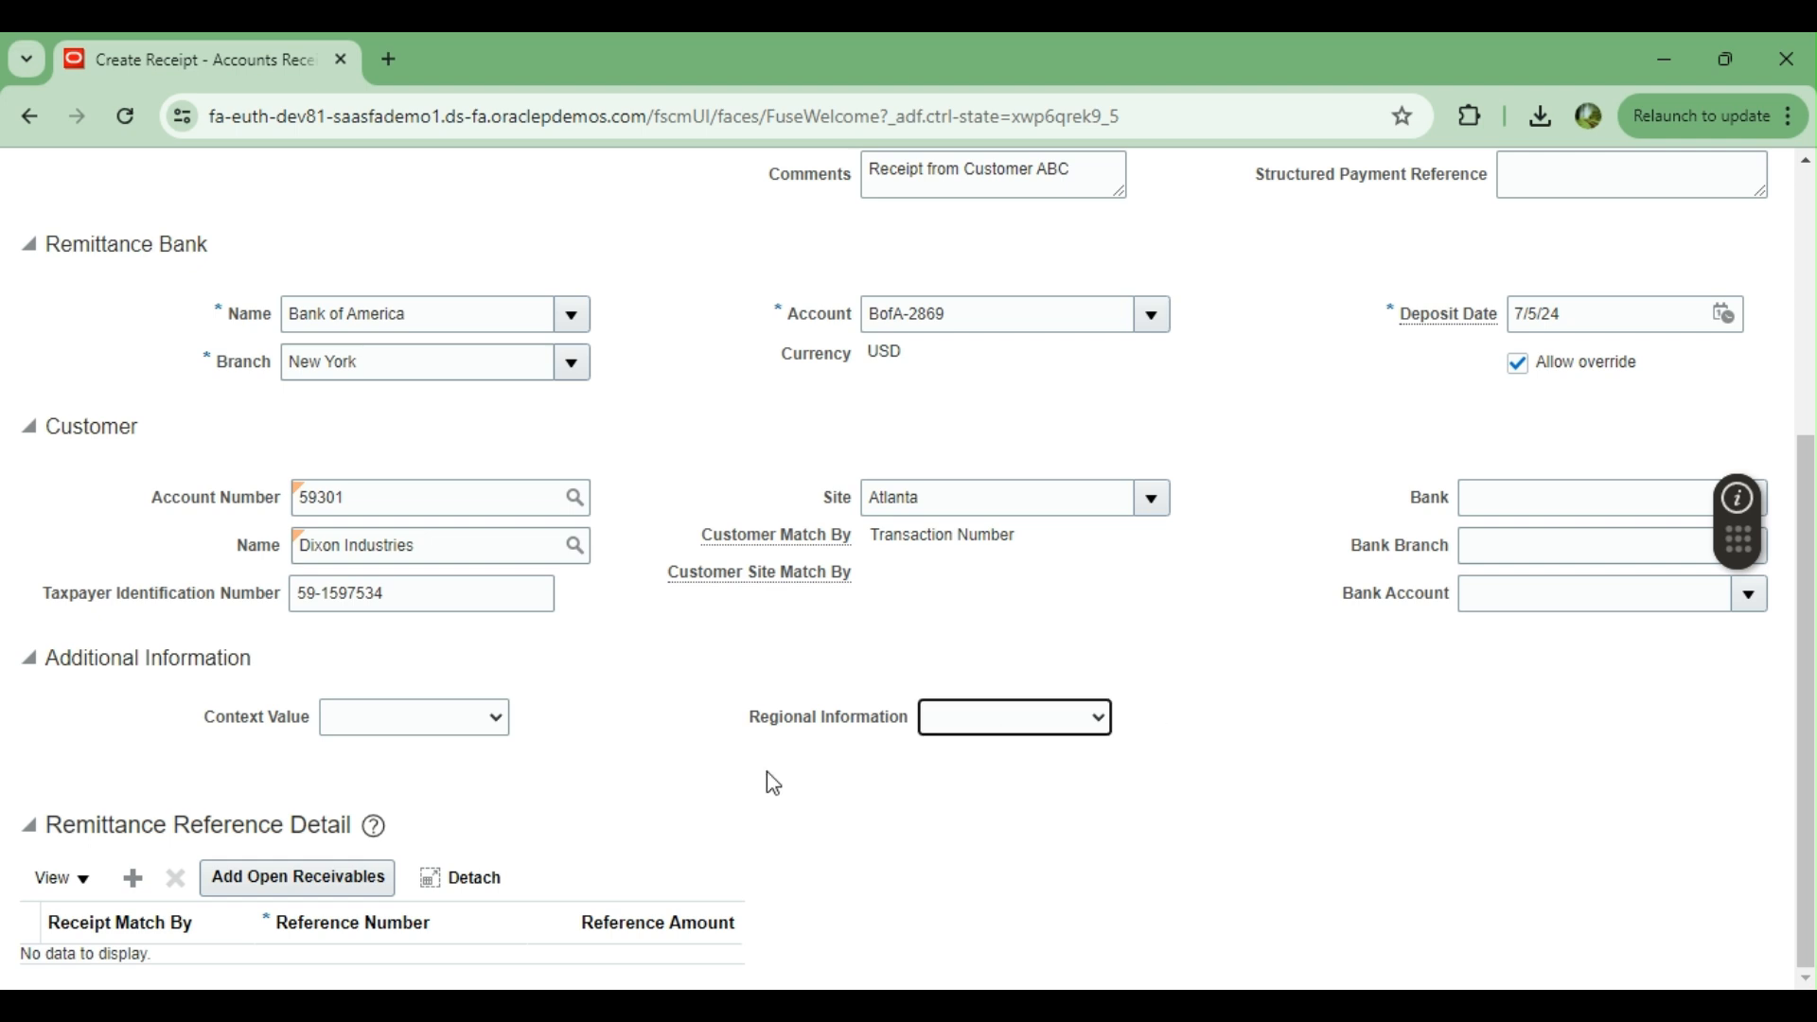
{"action": "left_click", "coordinate": [30, 662]}
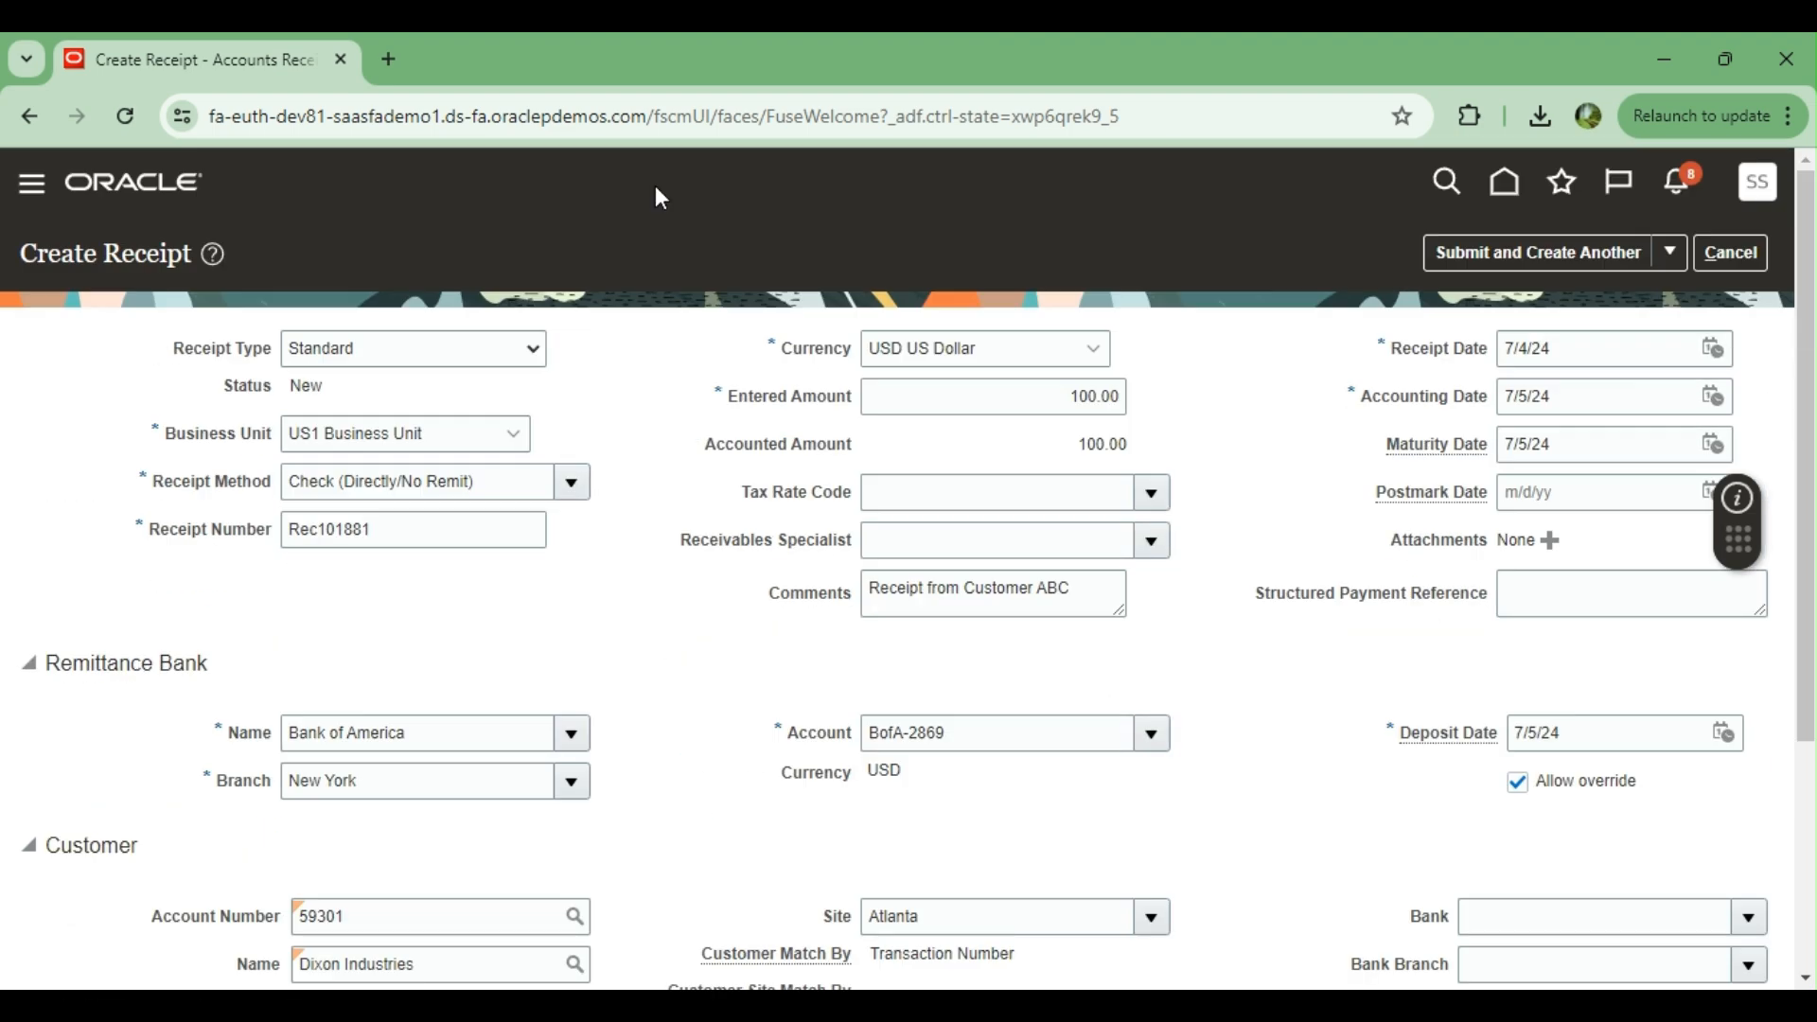
Submit the completed receipt with the option to apply it manually
{"action": "scroll", "coordinate": [684, 649], "scroll_direction": "down", "scroll_amount": 4}
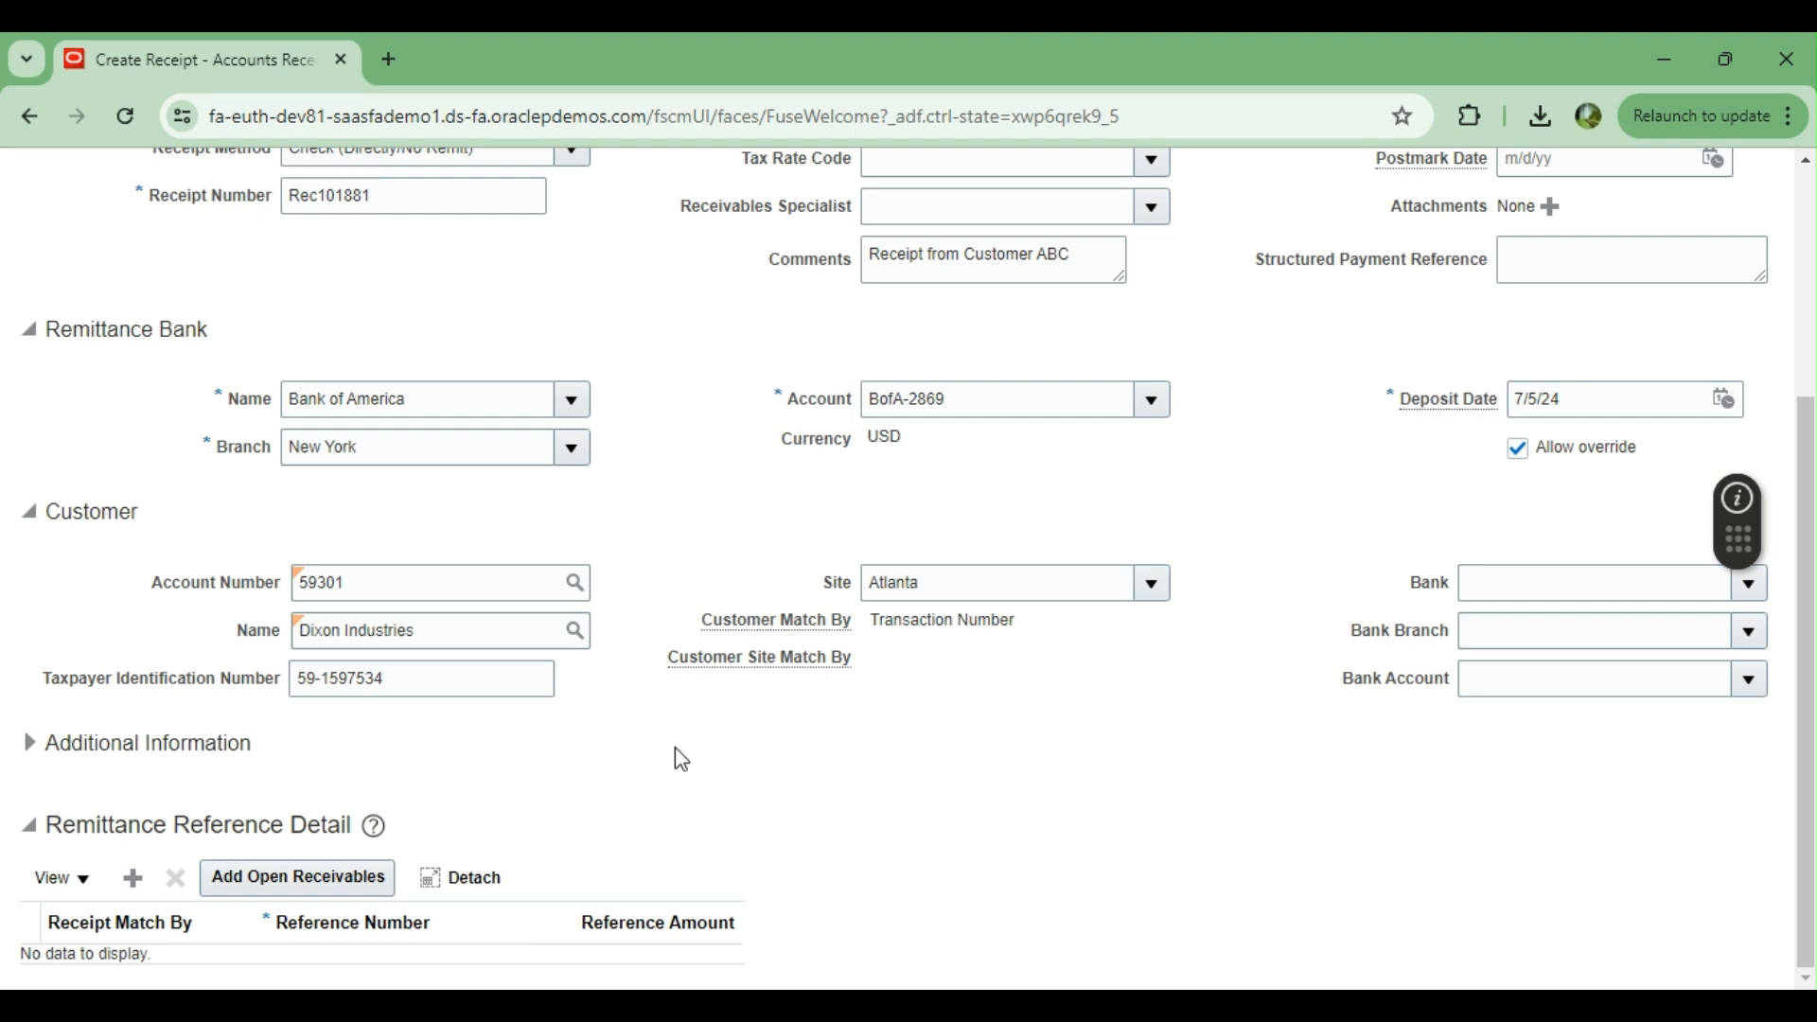
{"action": "scroll", "coordinate": [681, 760], "scroll_direction": "up", "scroll_amount": 5}
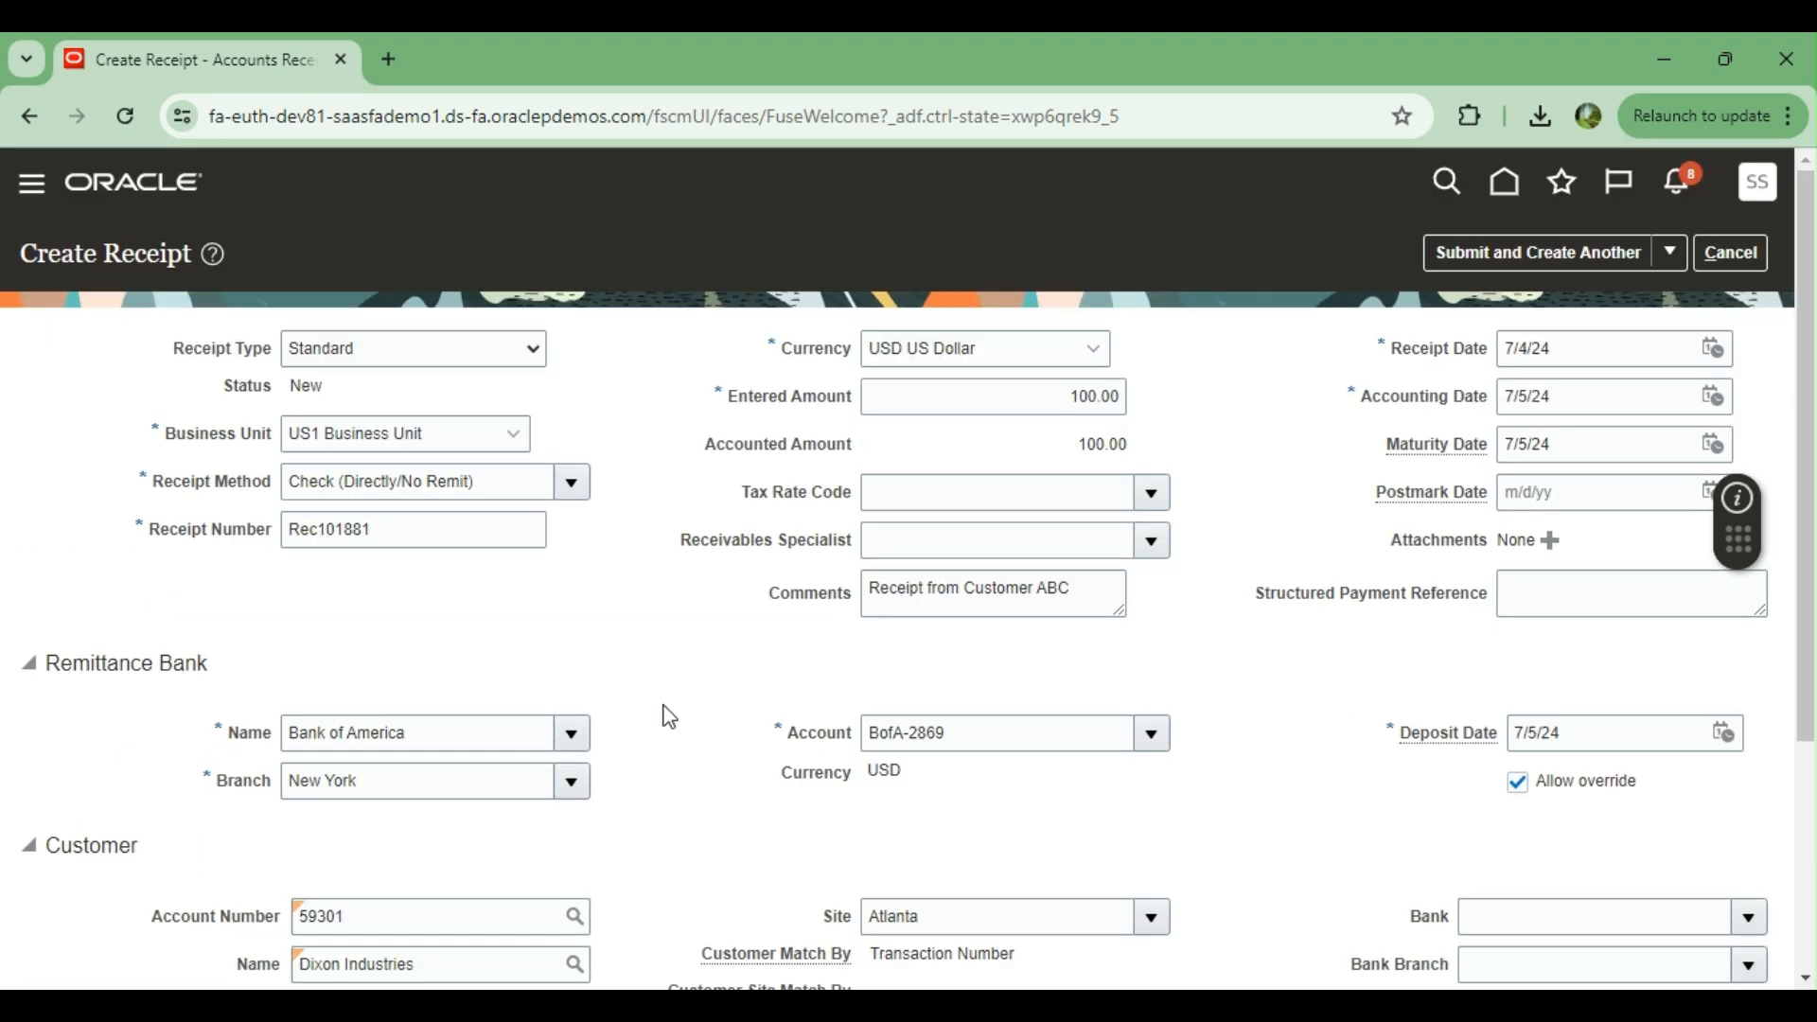
{"action": "scroll", "coordinate": [668, 722], "scroll_direction": "down", "scroll_amount": 3}
{"action": "scroll", "coordinate": [727, 817], "scroll_direction": "down", "scroll_amount": 1}
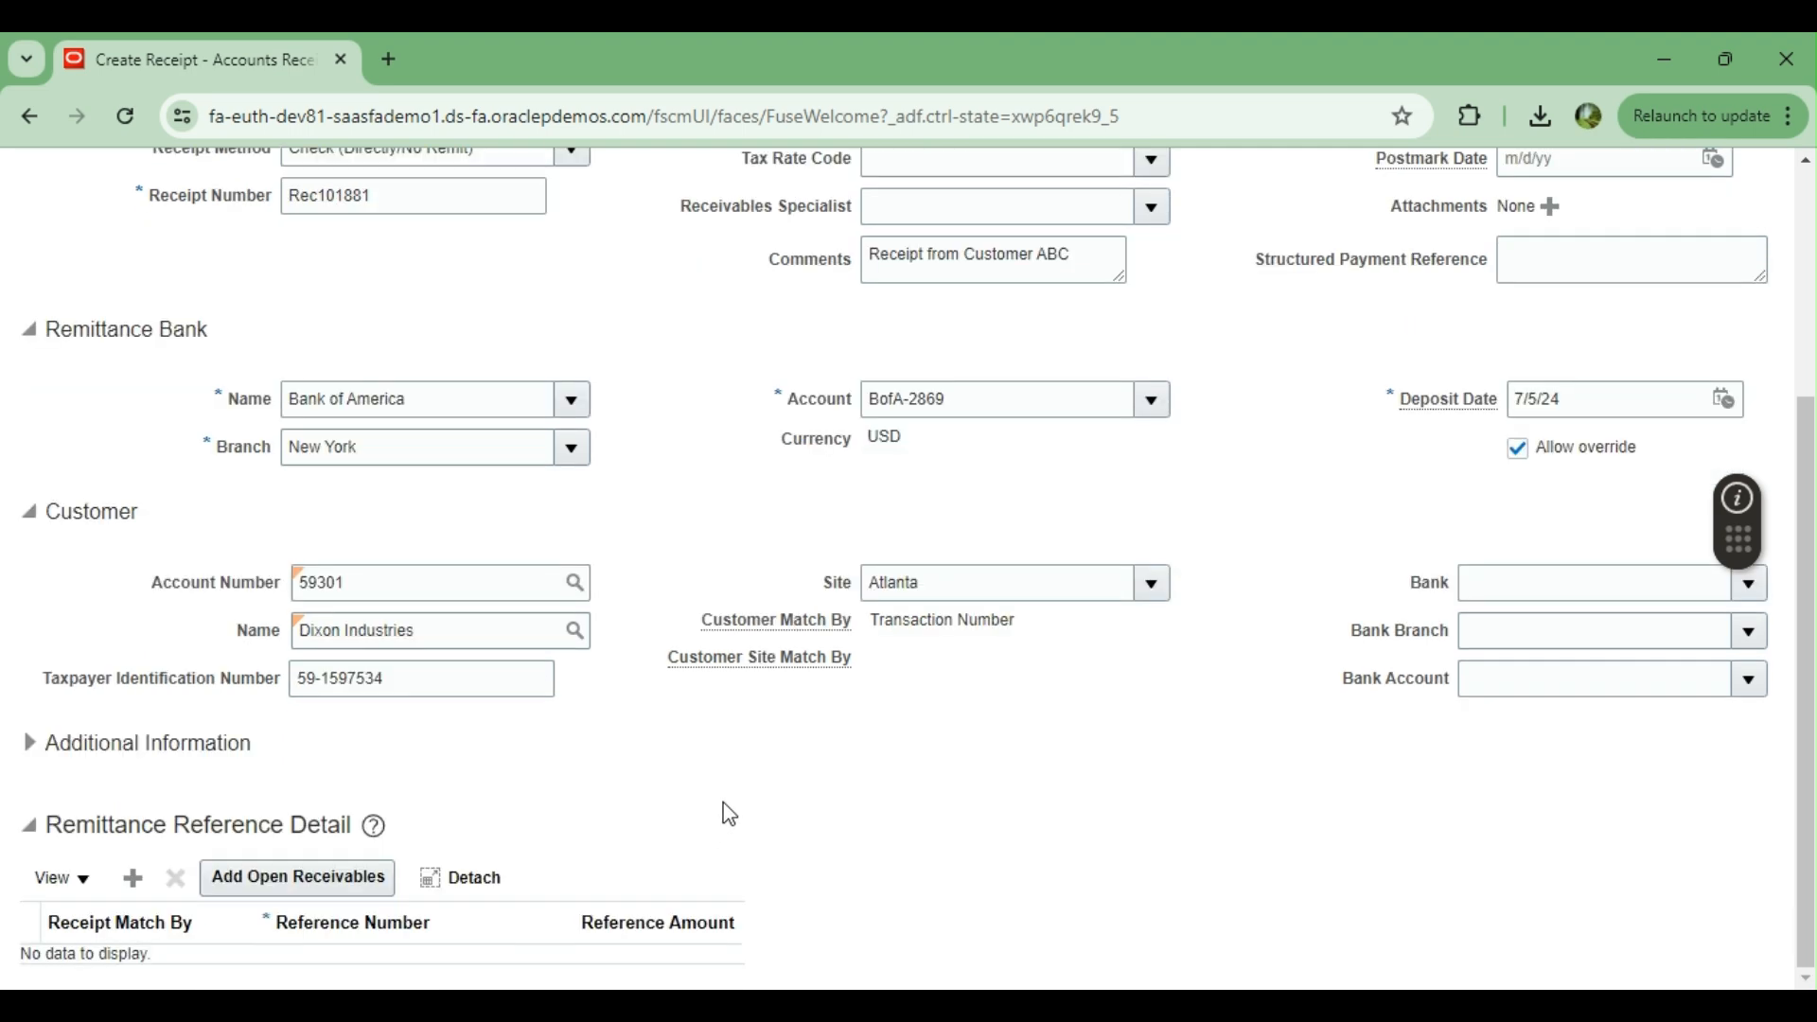
{"action": "scroll", "coordinate": [729, 814], "scroll_direction": "up", "scroll_amount": 5}
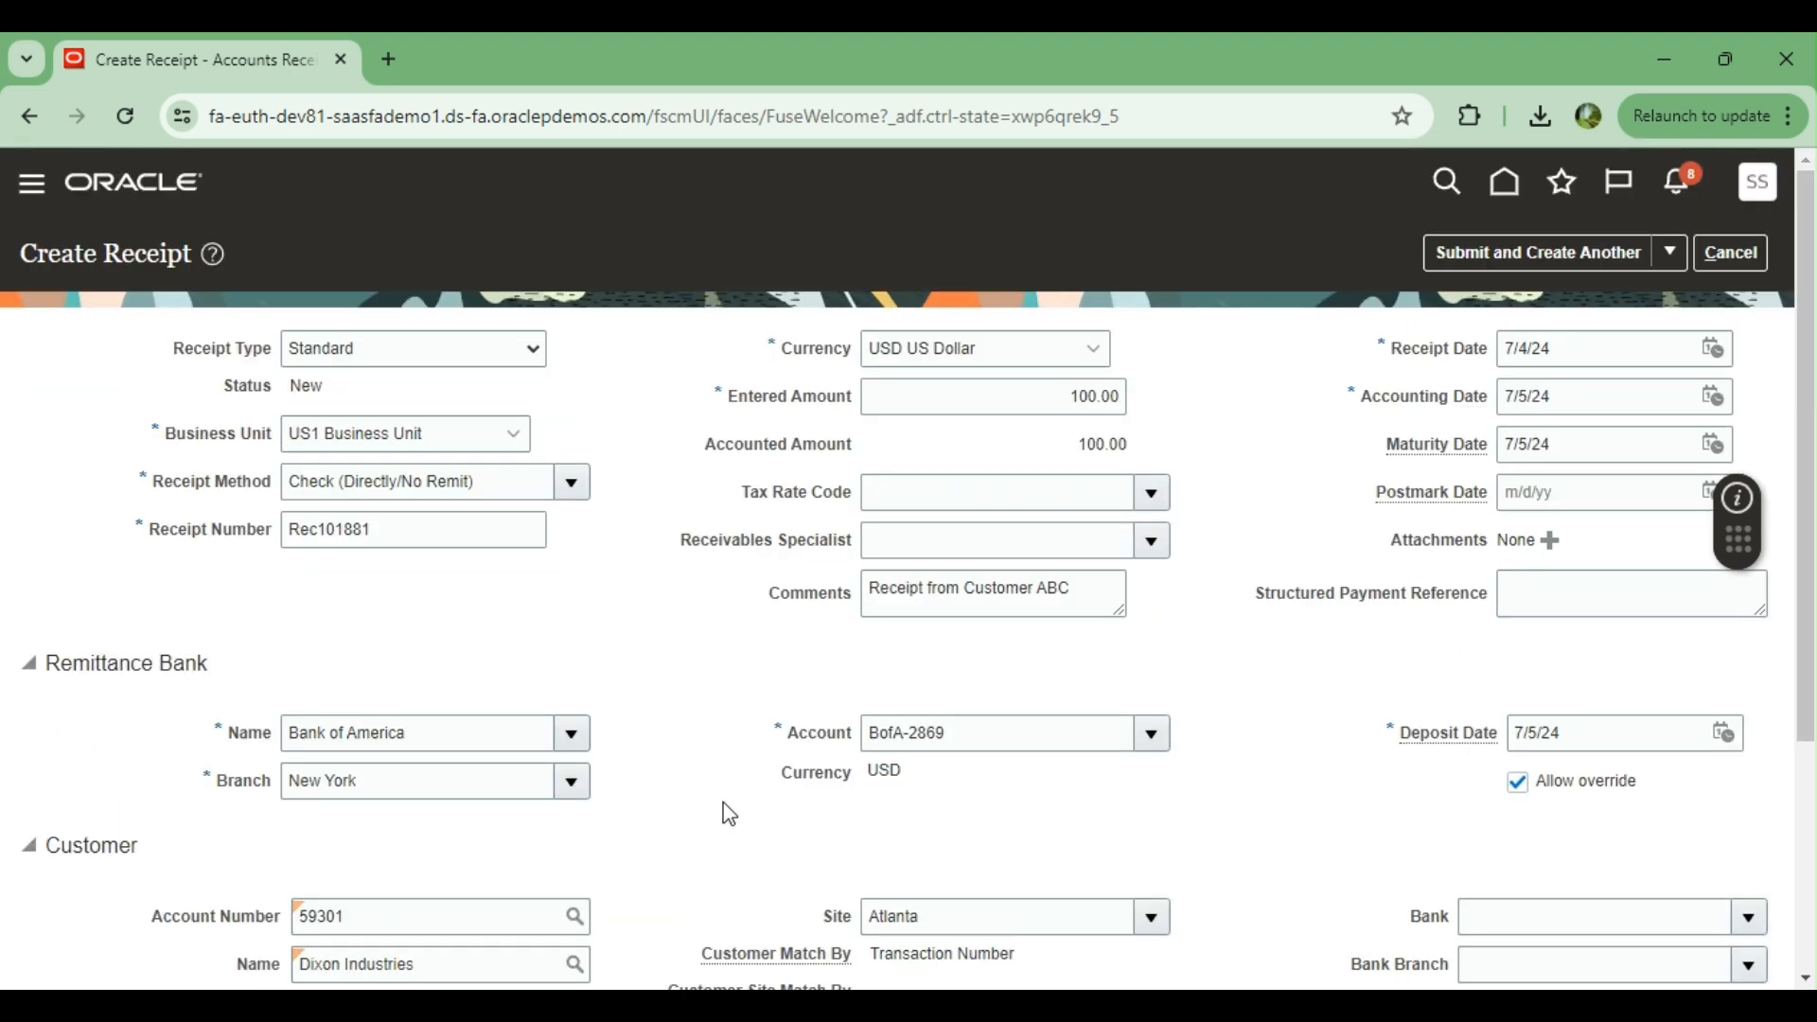
{"action": "scroll", "coordinate": [728, 814], "scroll_direction": "down", "scroll_amount": 5}
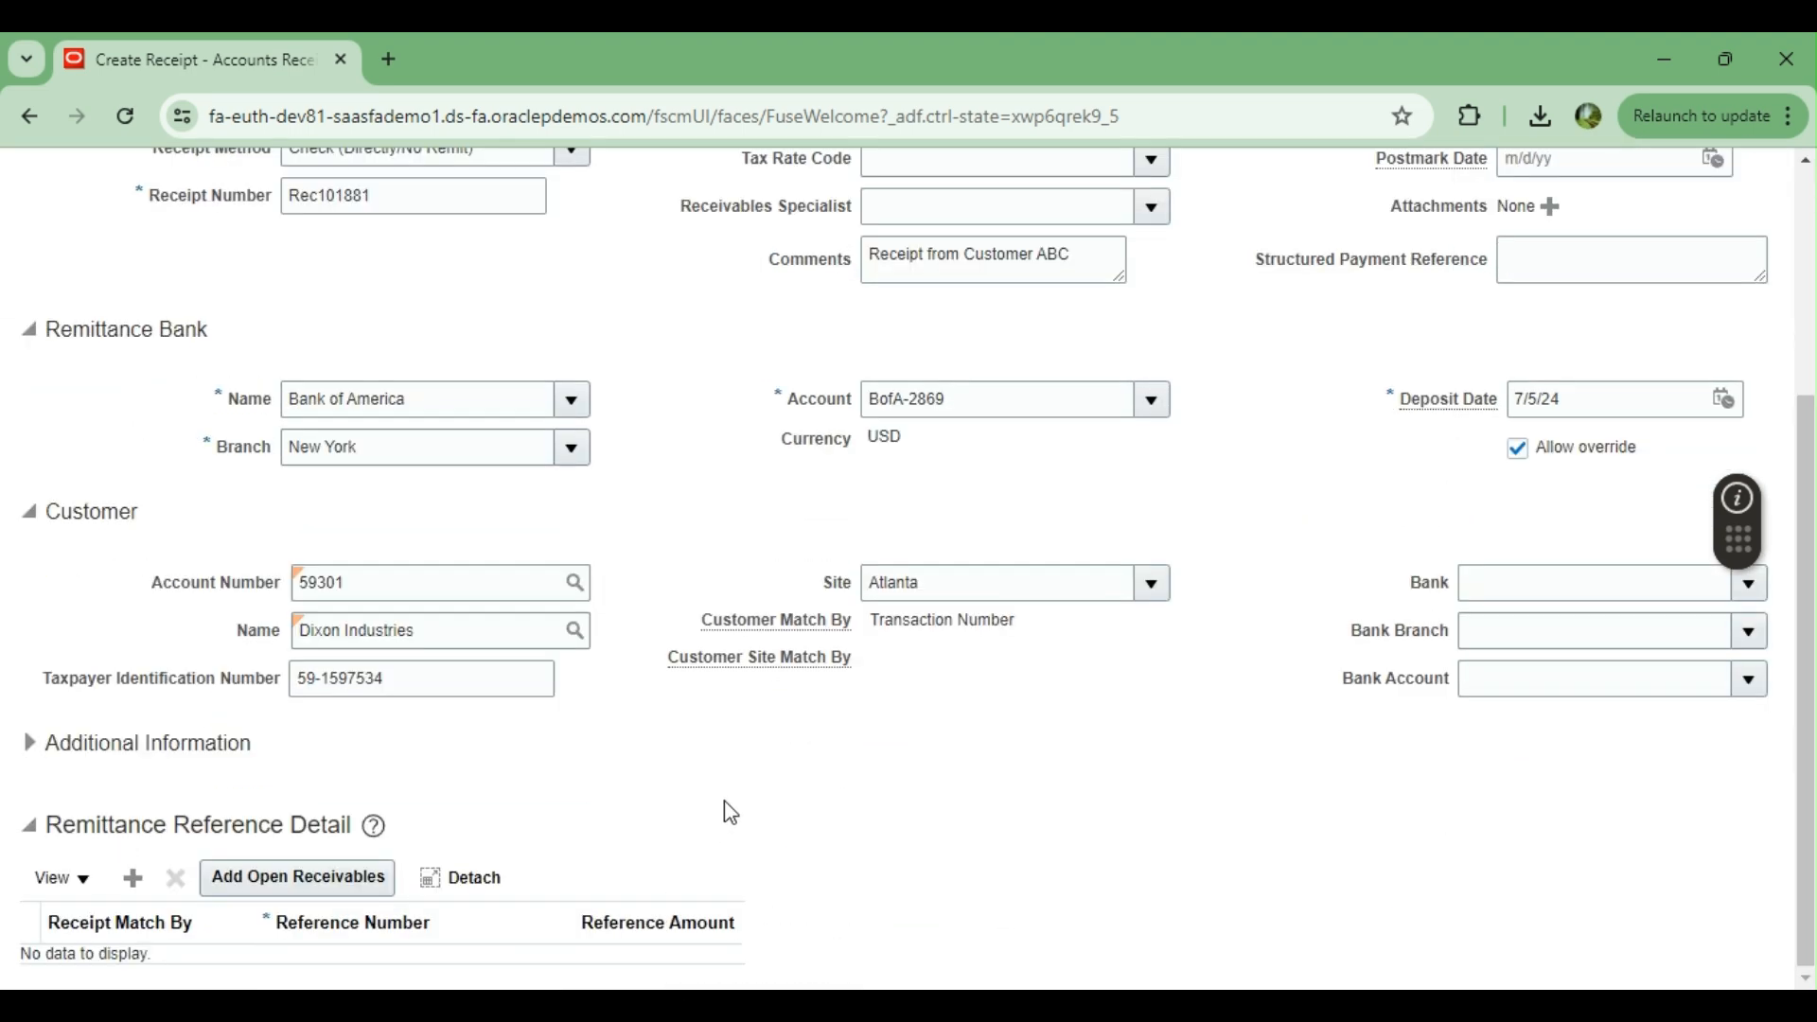
{"action": "scroll", "coordinate": [730, 812], "scroll_direction": "up", "scroll_amount": 5}
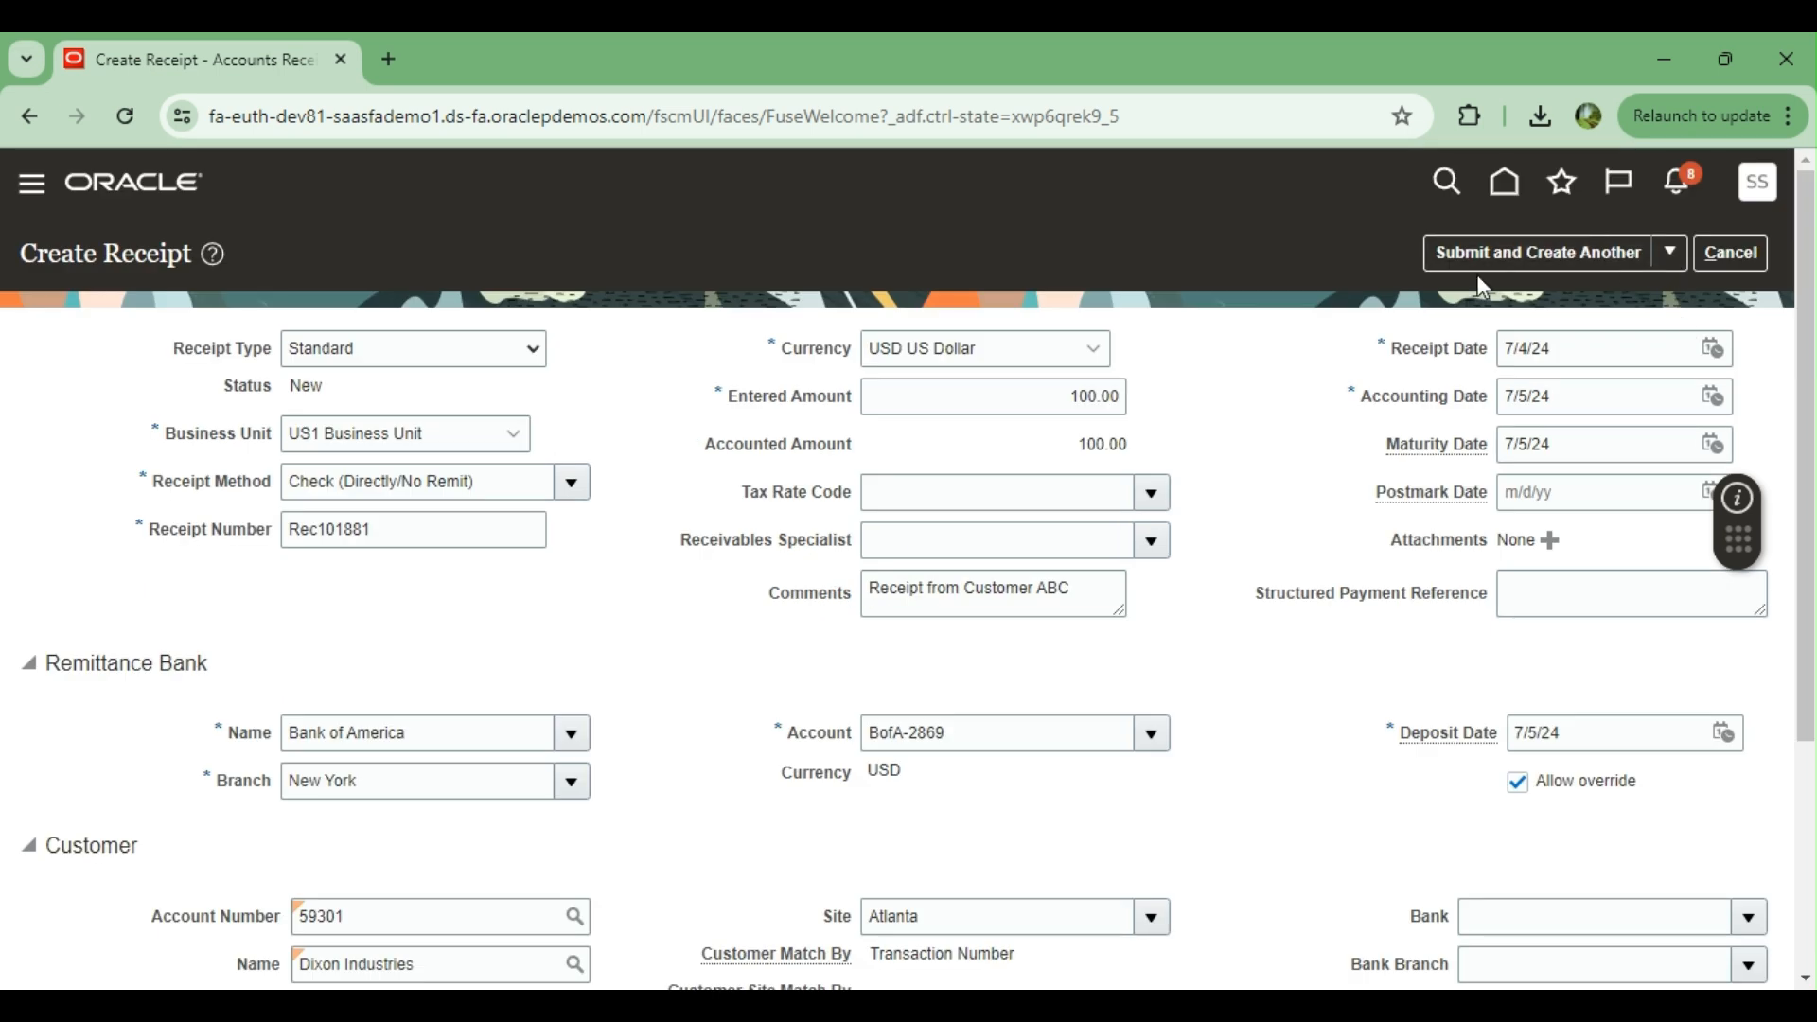
{"action": "left_click", "coordinate": [1671, 254]}
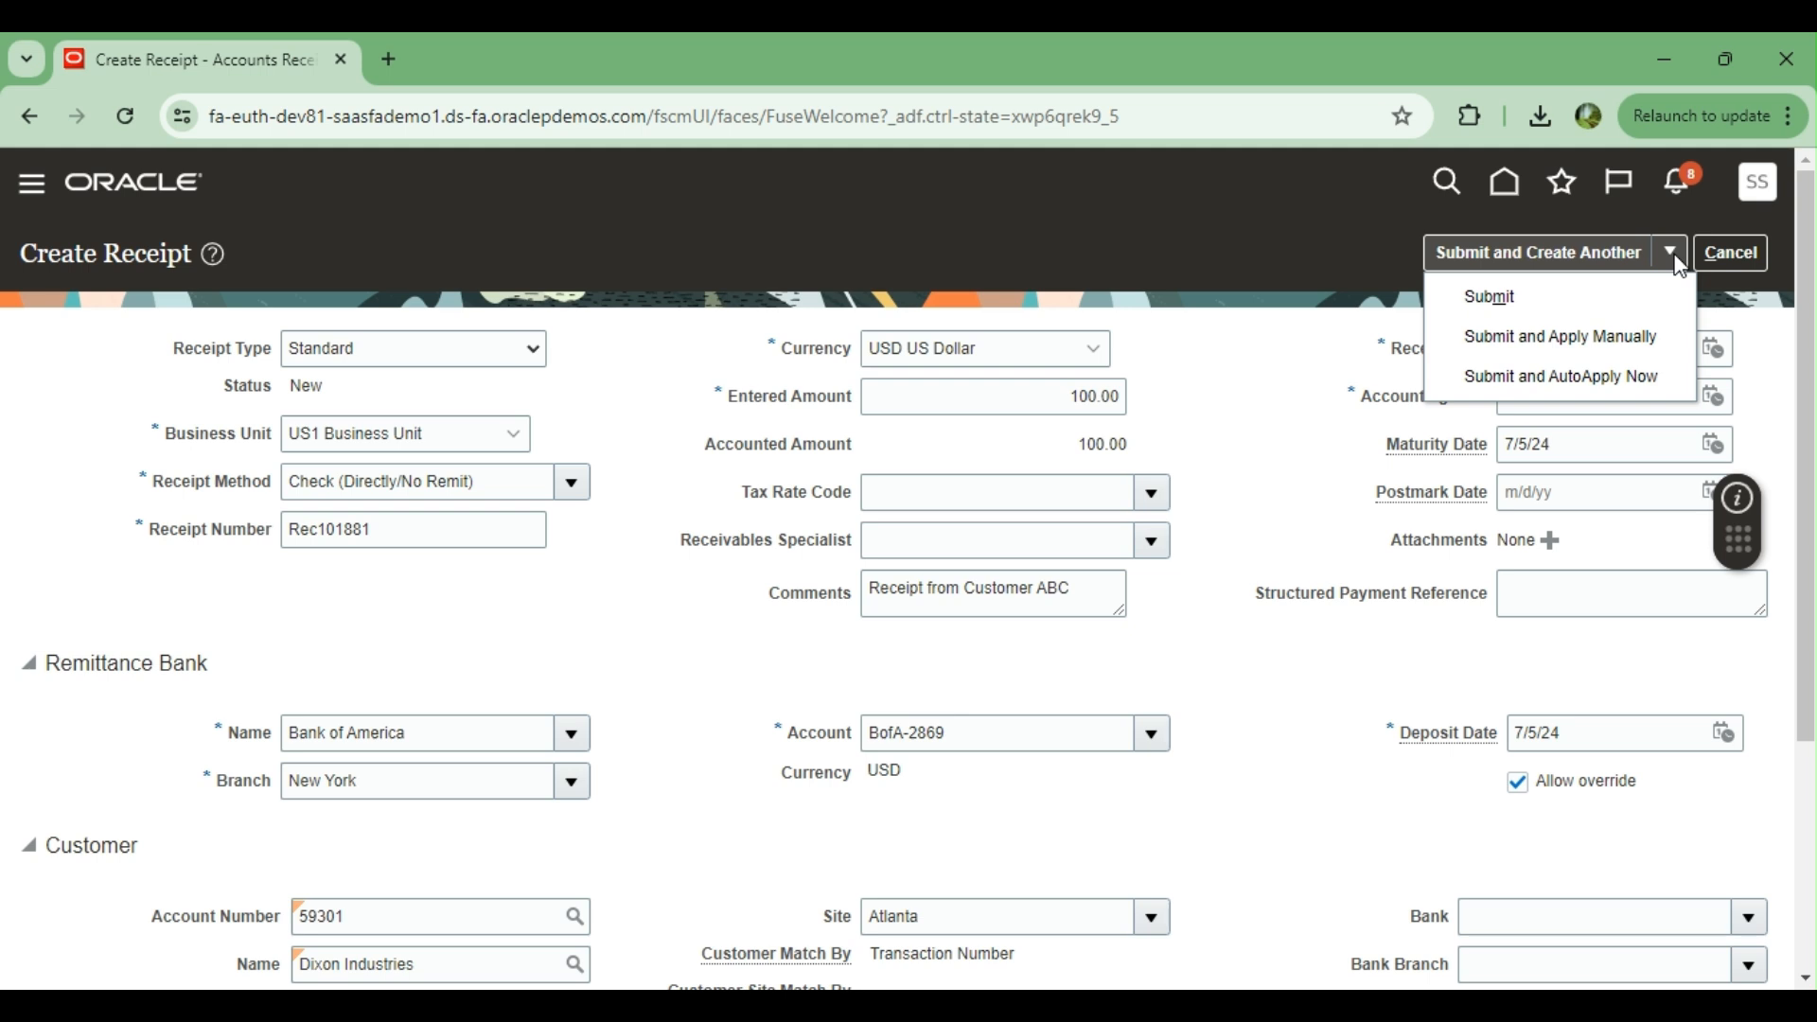
{"action": "left_click", "coordinate": [1496, 343]}
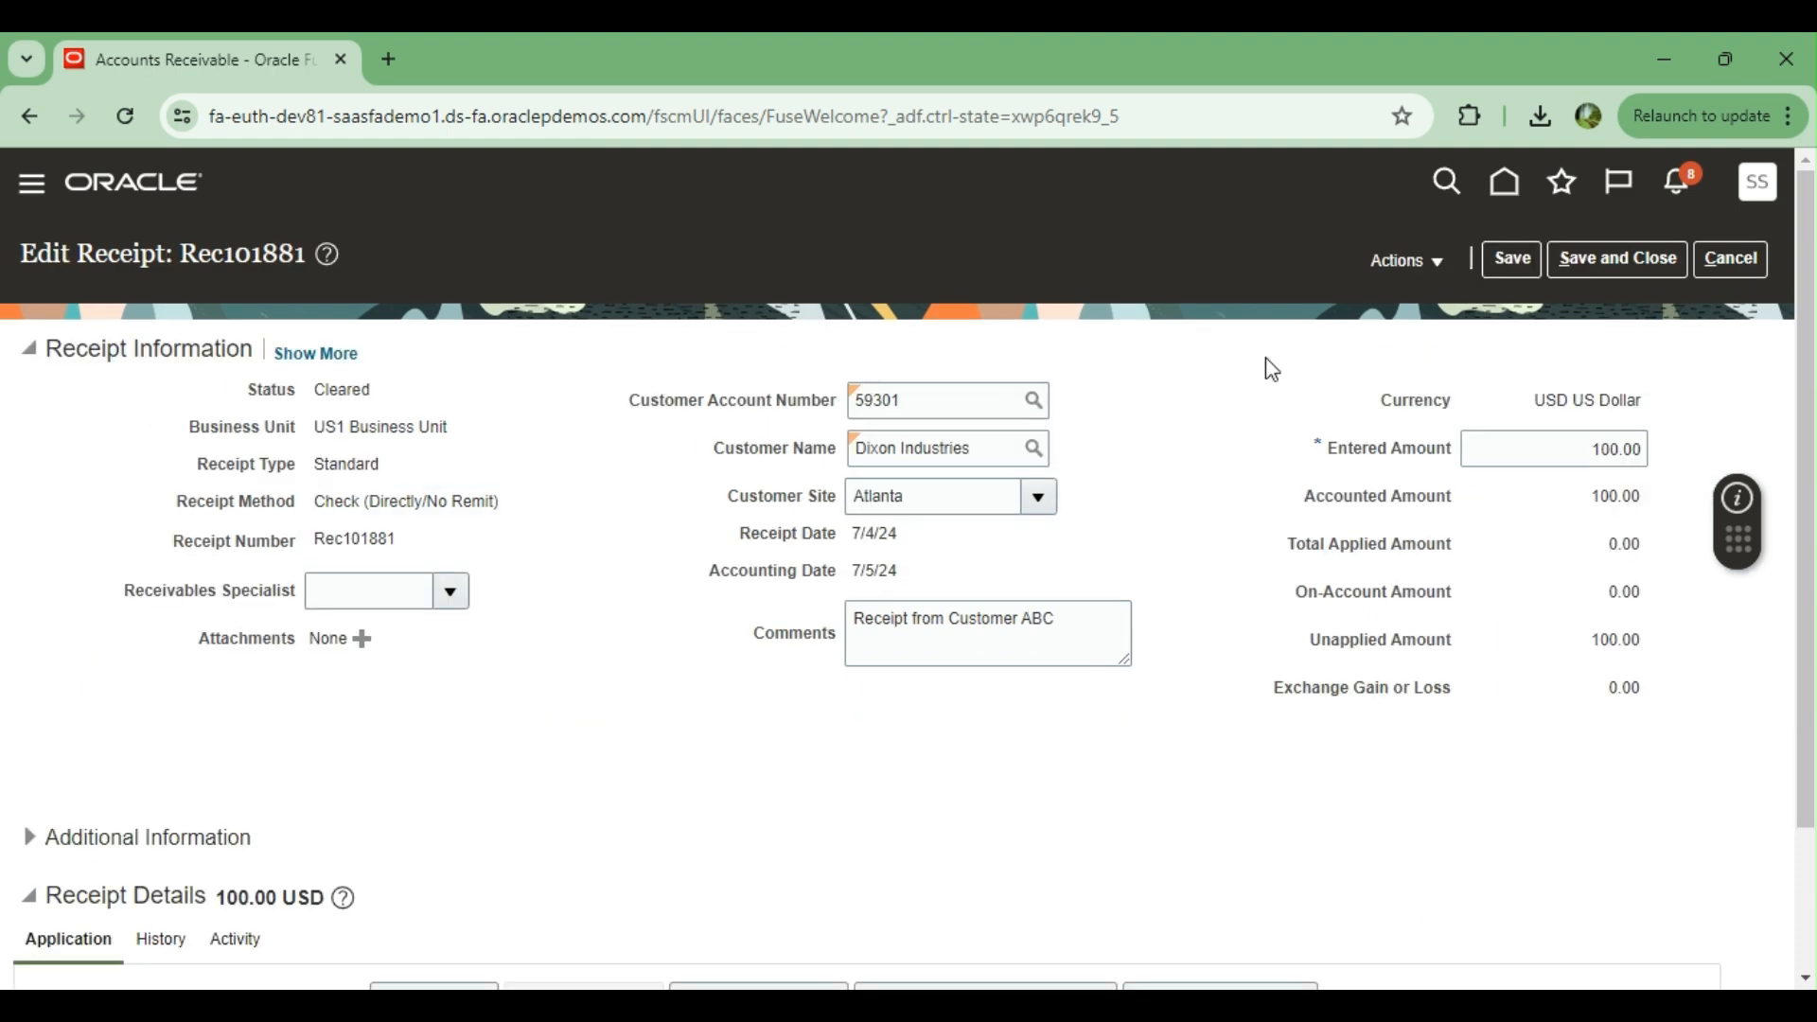
Examine the submitted receipt's status, its unapplied amount and the application section
{"action": "scroll", "coordinate": [1273, 368], "scroll_direction": "down", "scroll_amount": 2}
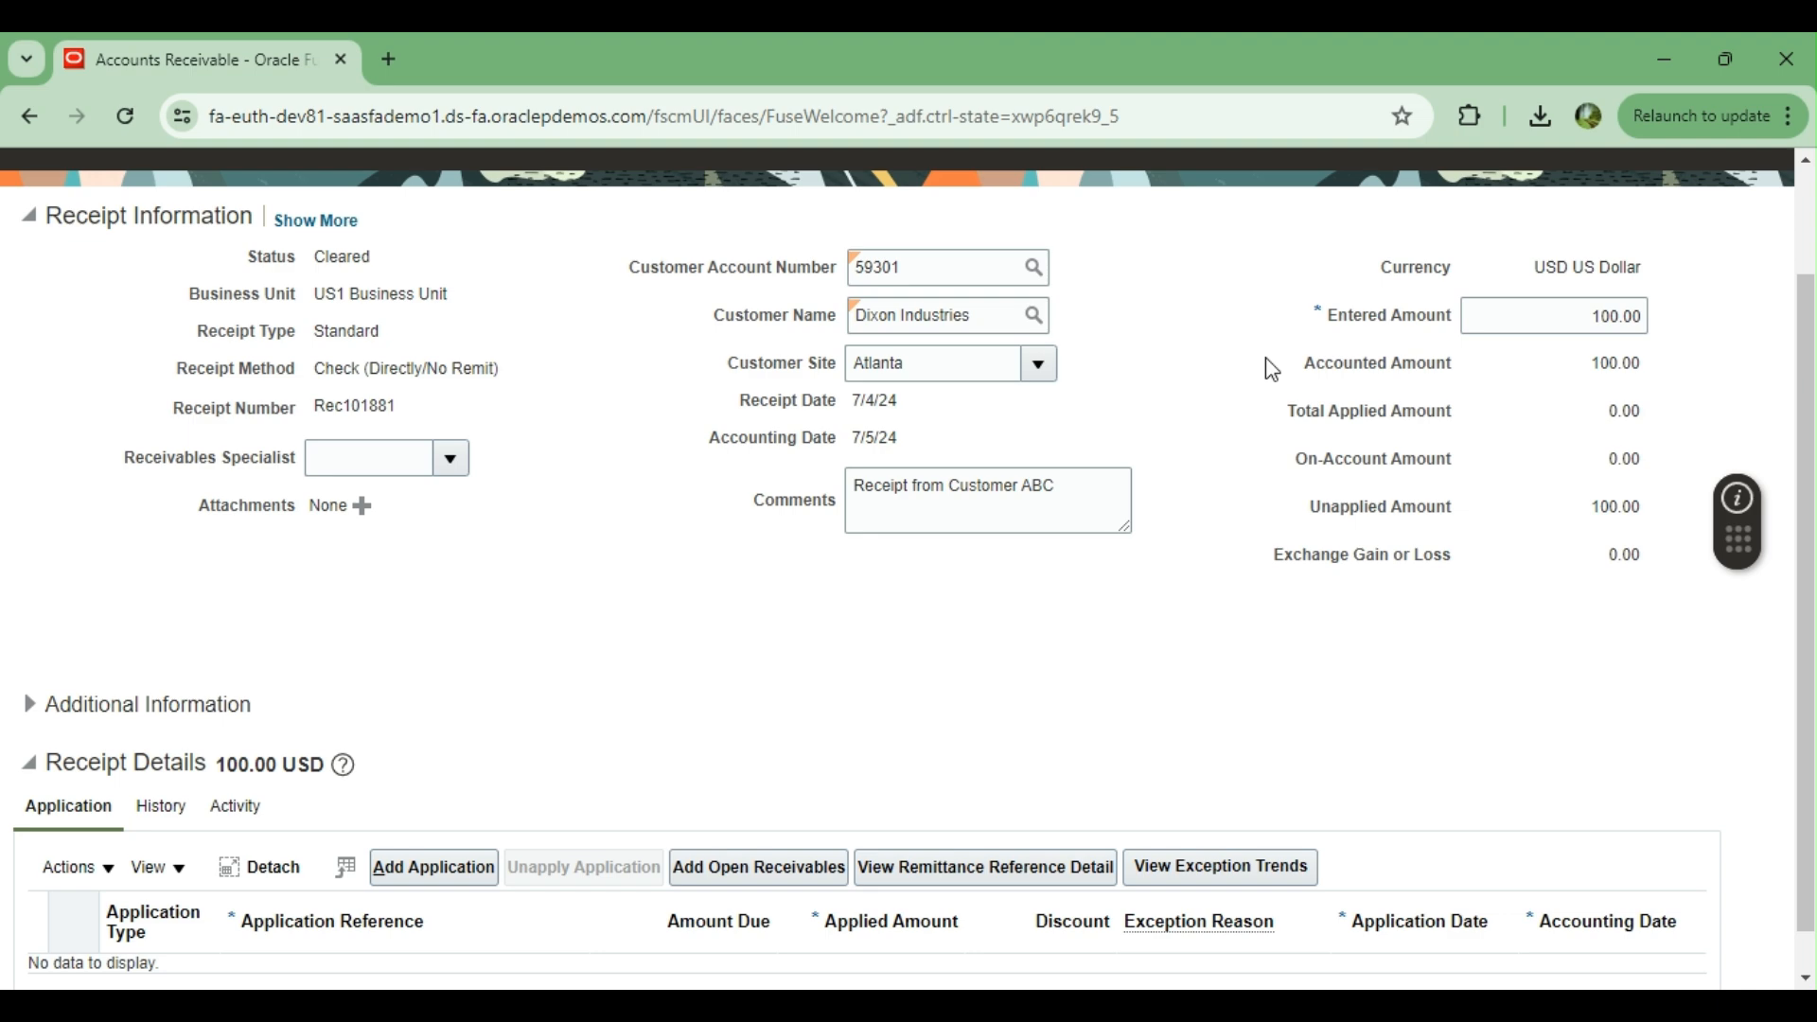
{"action": "scroll", "coordinate": [1272, 369], "scroll_direction": "up", "scroll_amount": 2}
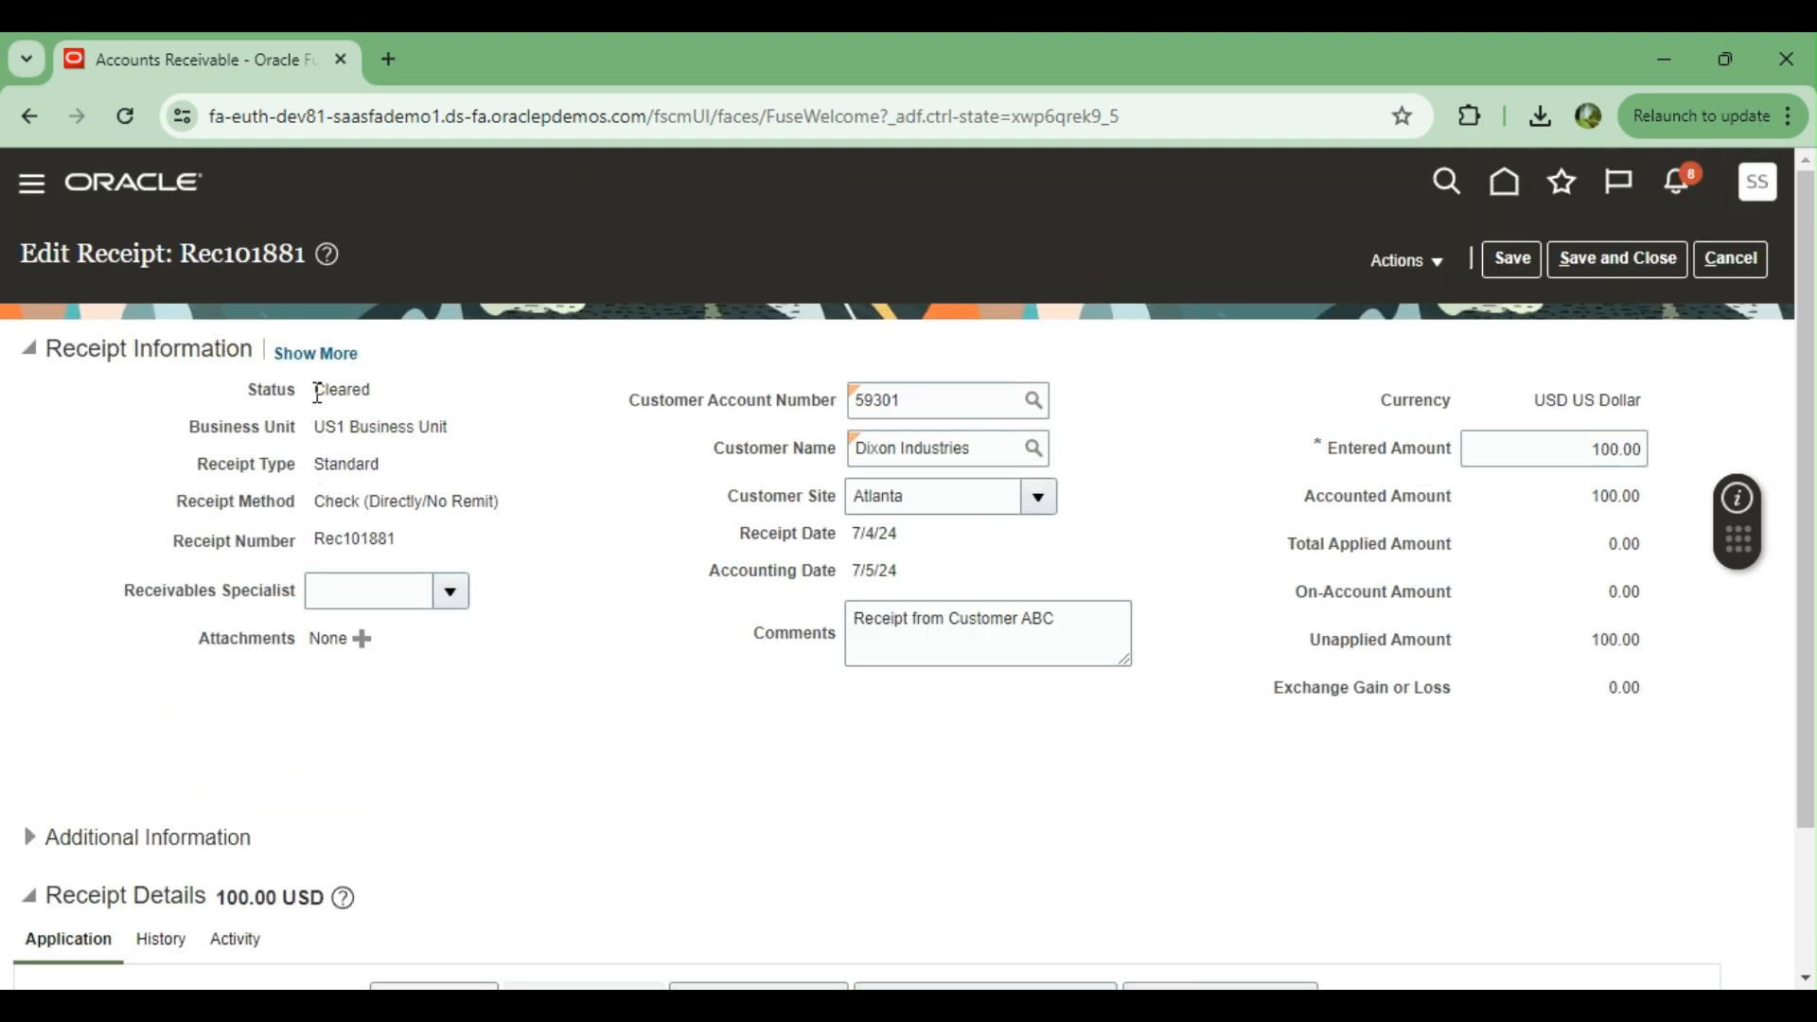
{"action": "left_click_drag", "start_coordinate": [316, 396], "coordinate": [373, 394]}
{"action": "scroll", "coordinate": [630, 743], "scroll_direction": "down", "scroll_amount": 2}
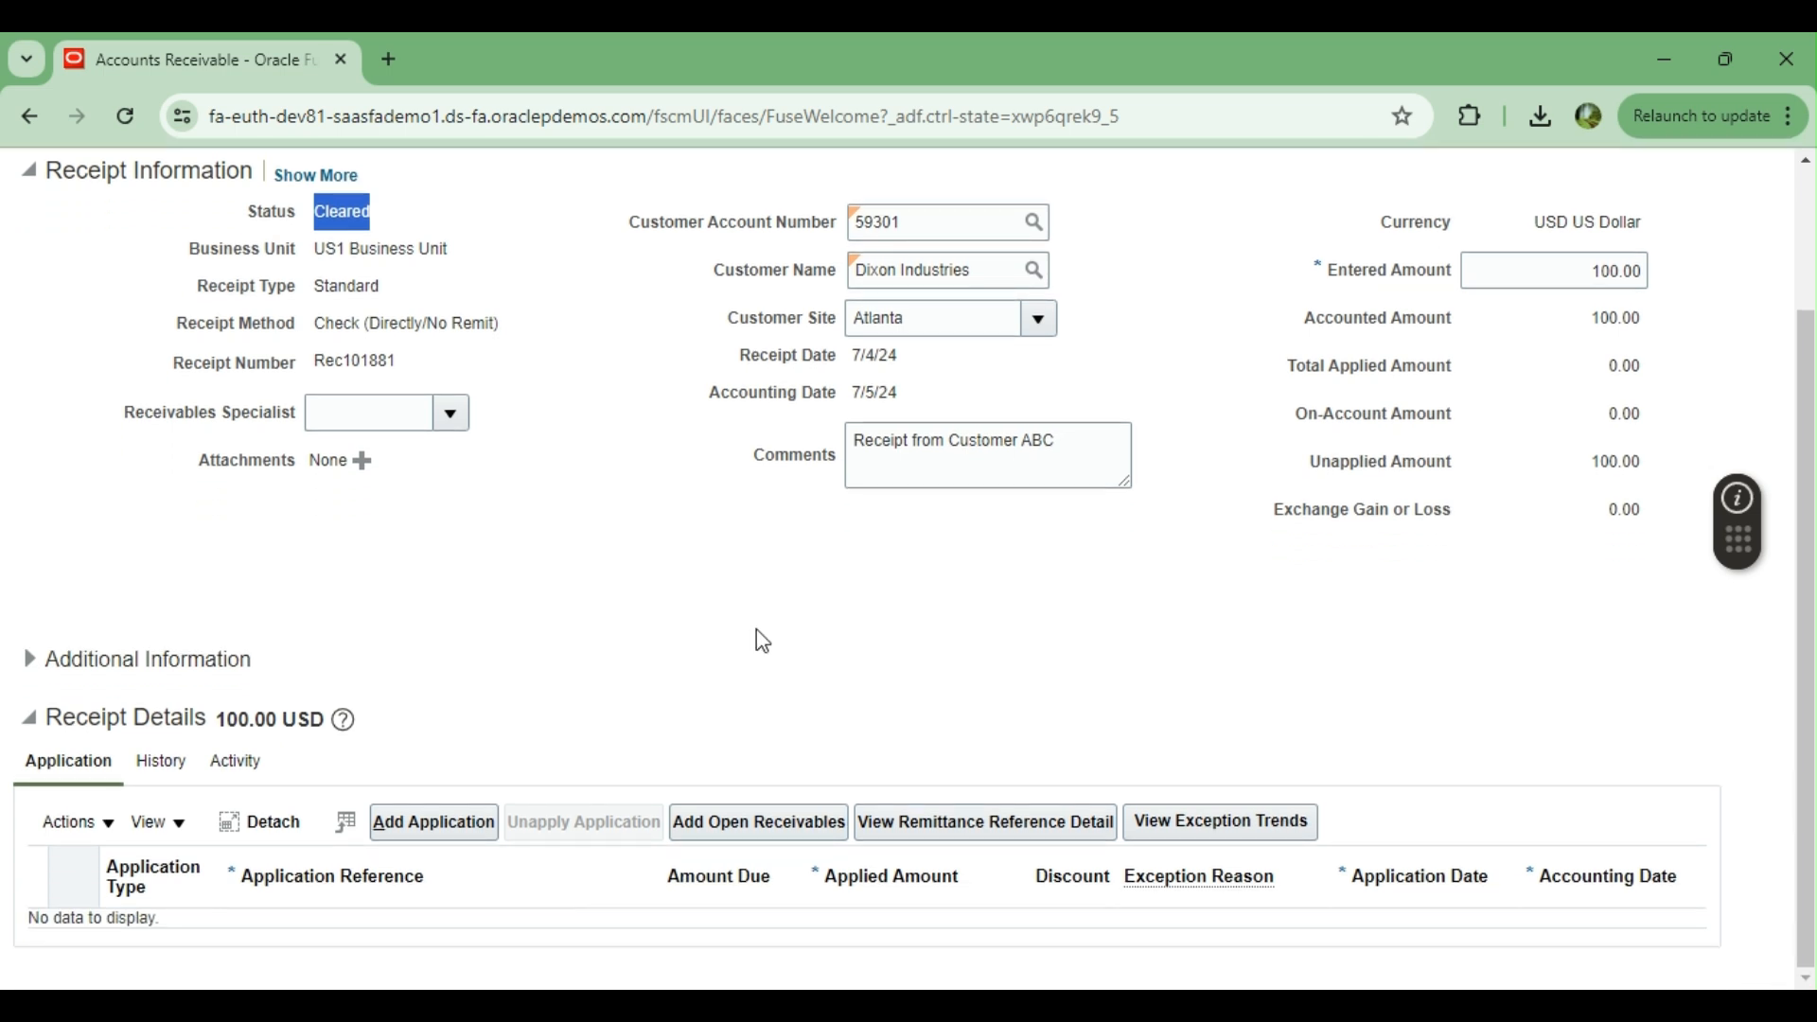
{"action": "scroll", "coordinate": [1250, 634], "scroll_direction": "up", "scroll_amount": 2}
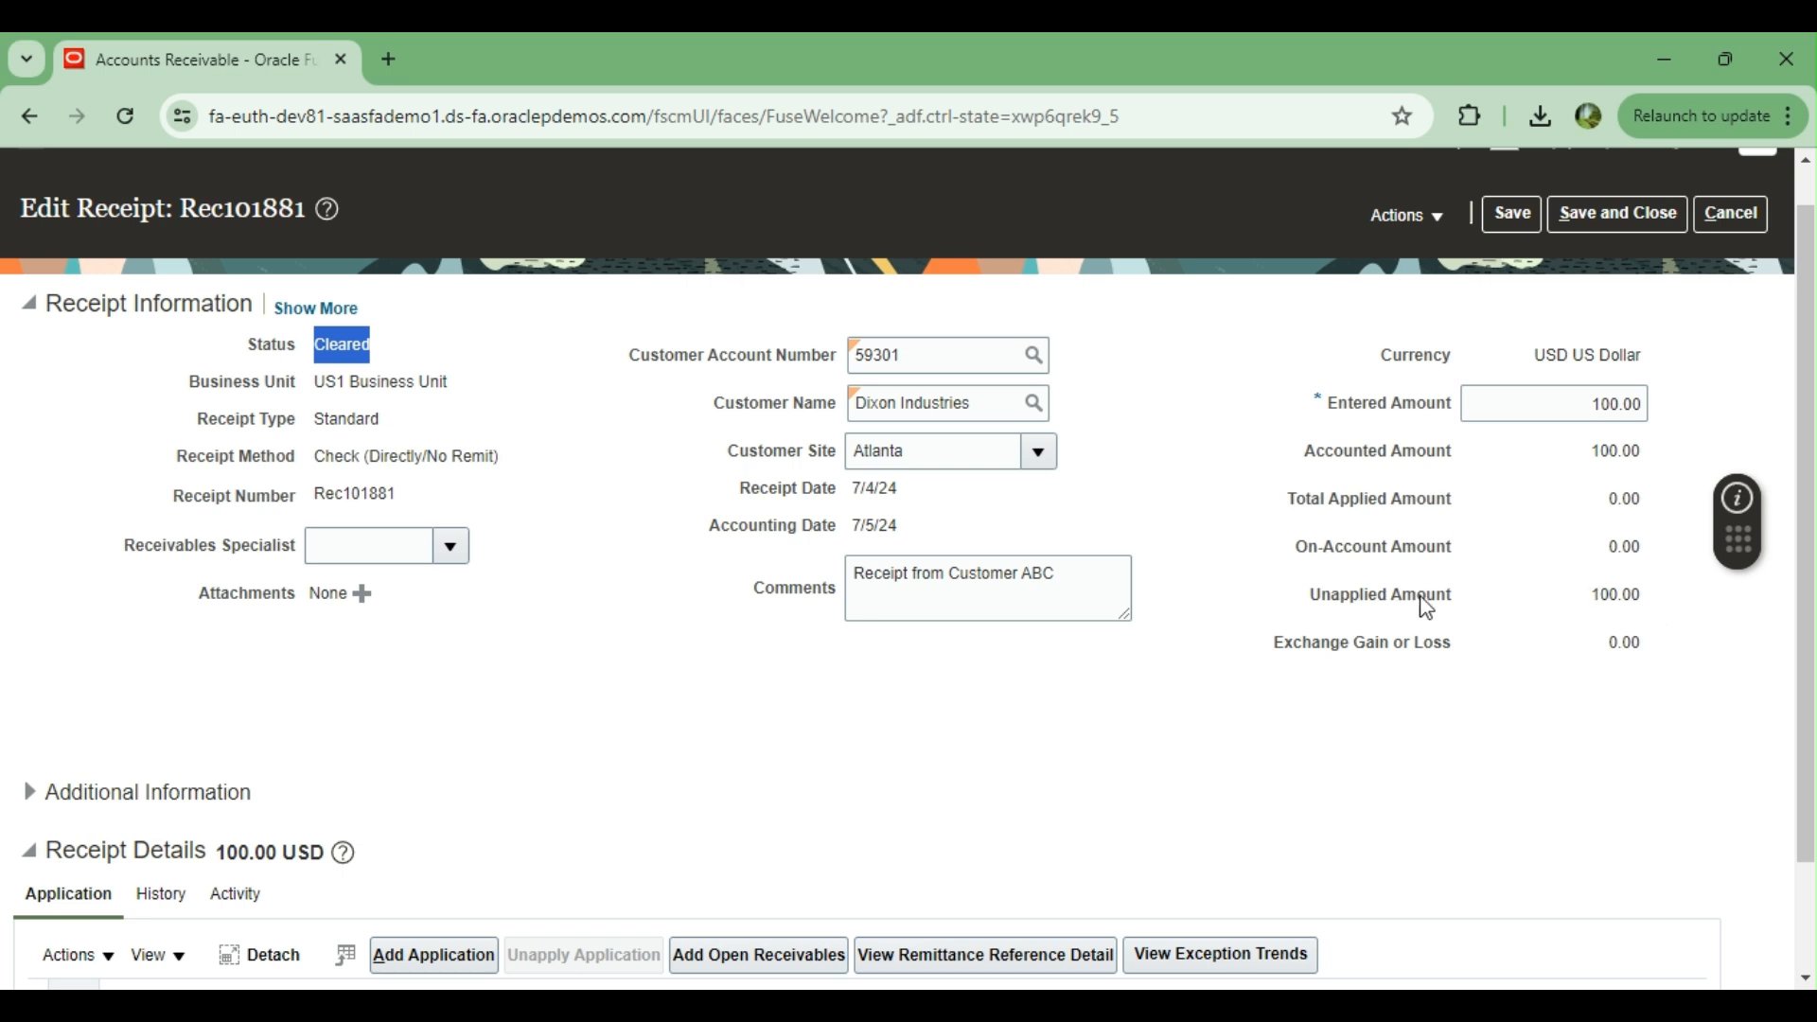
{"action": "scroll", "coordinate": [1007, 766], "scroll_direction": "down", "scroll_amount": 1}
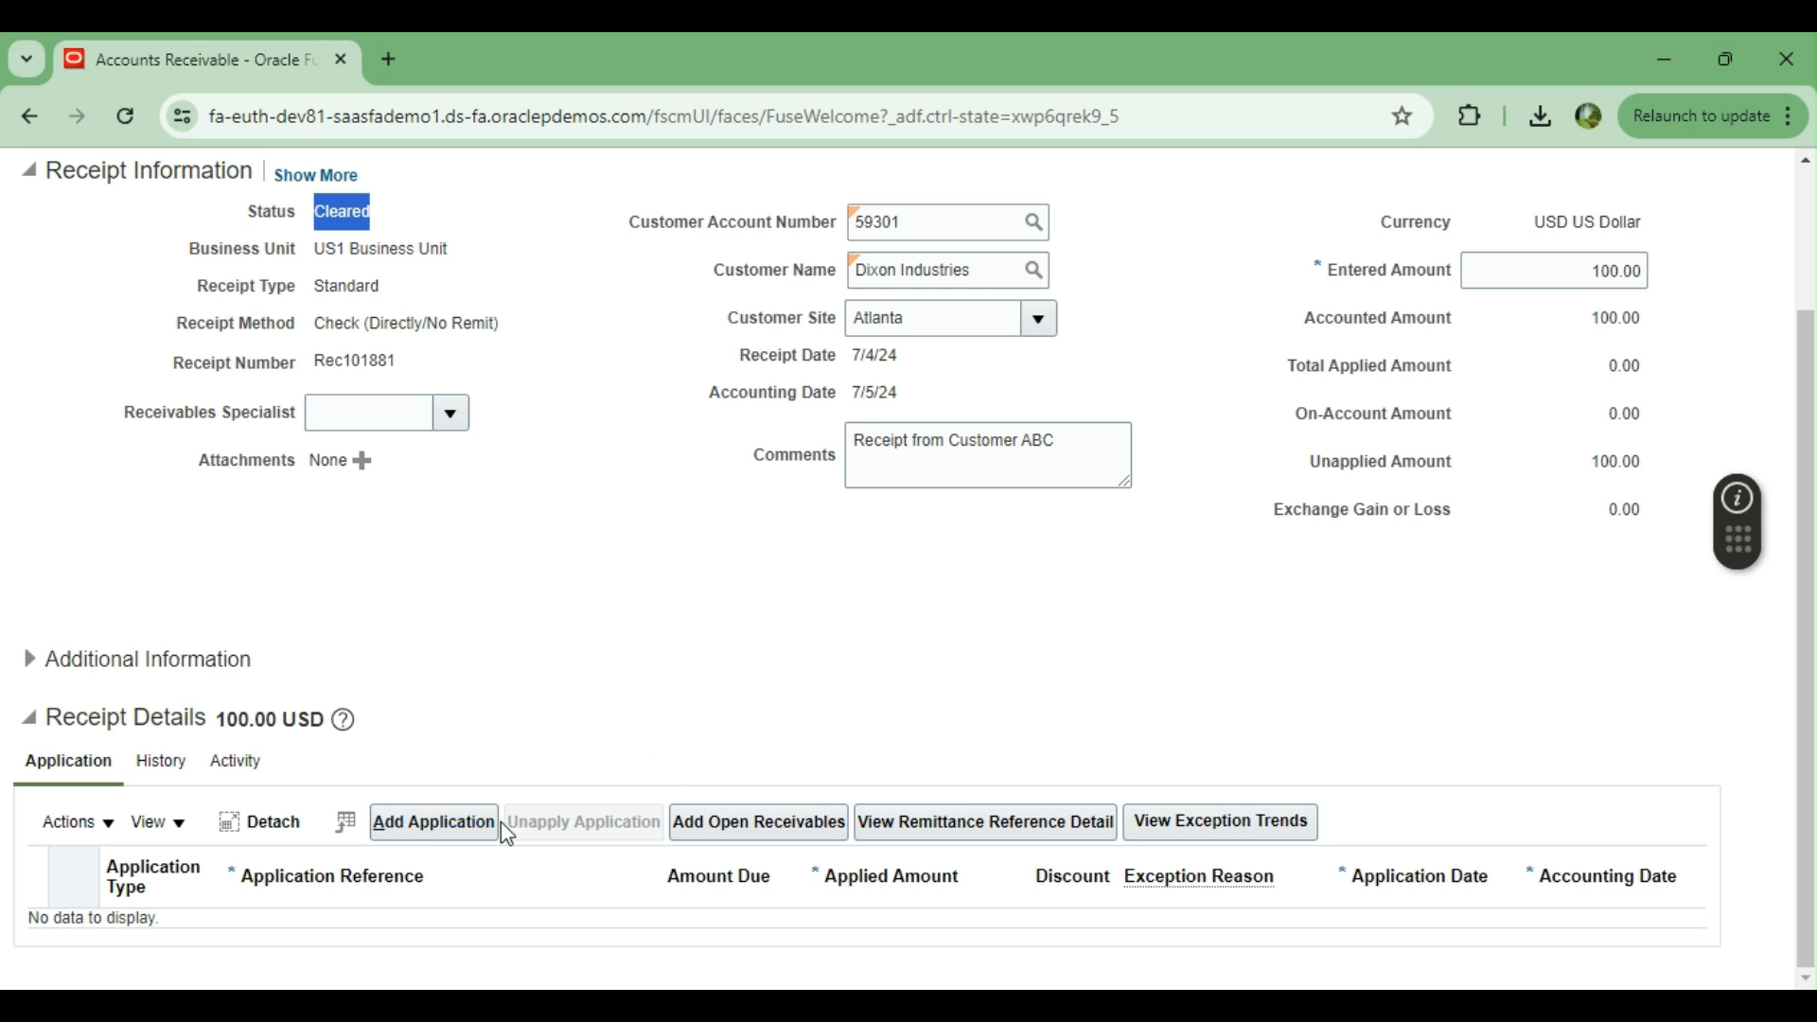
Search the open receivables that can be added to the receipt for Dixon Industries in US1 Business Unit, and browse the listed transactions
{"action": "left_click", "coordinate": [738, 825]}
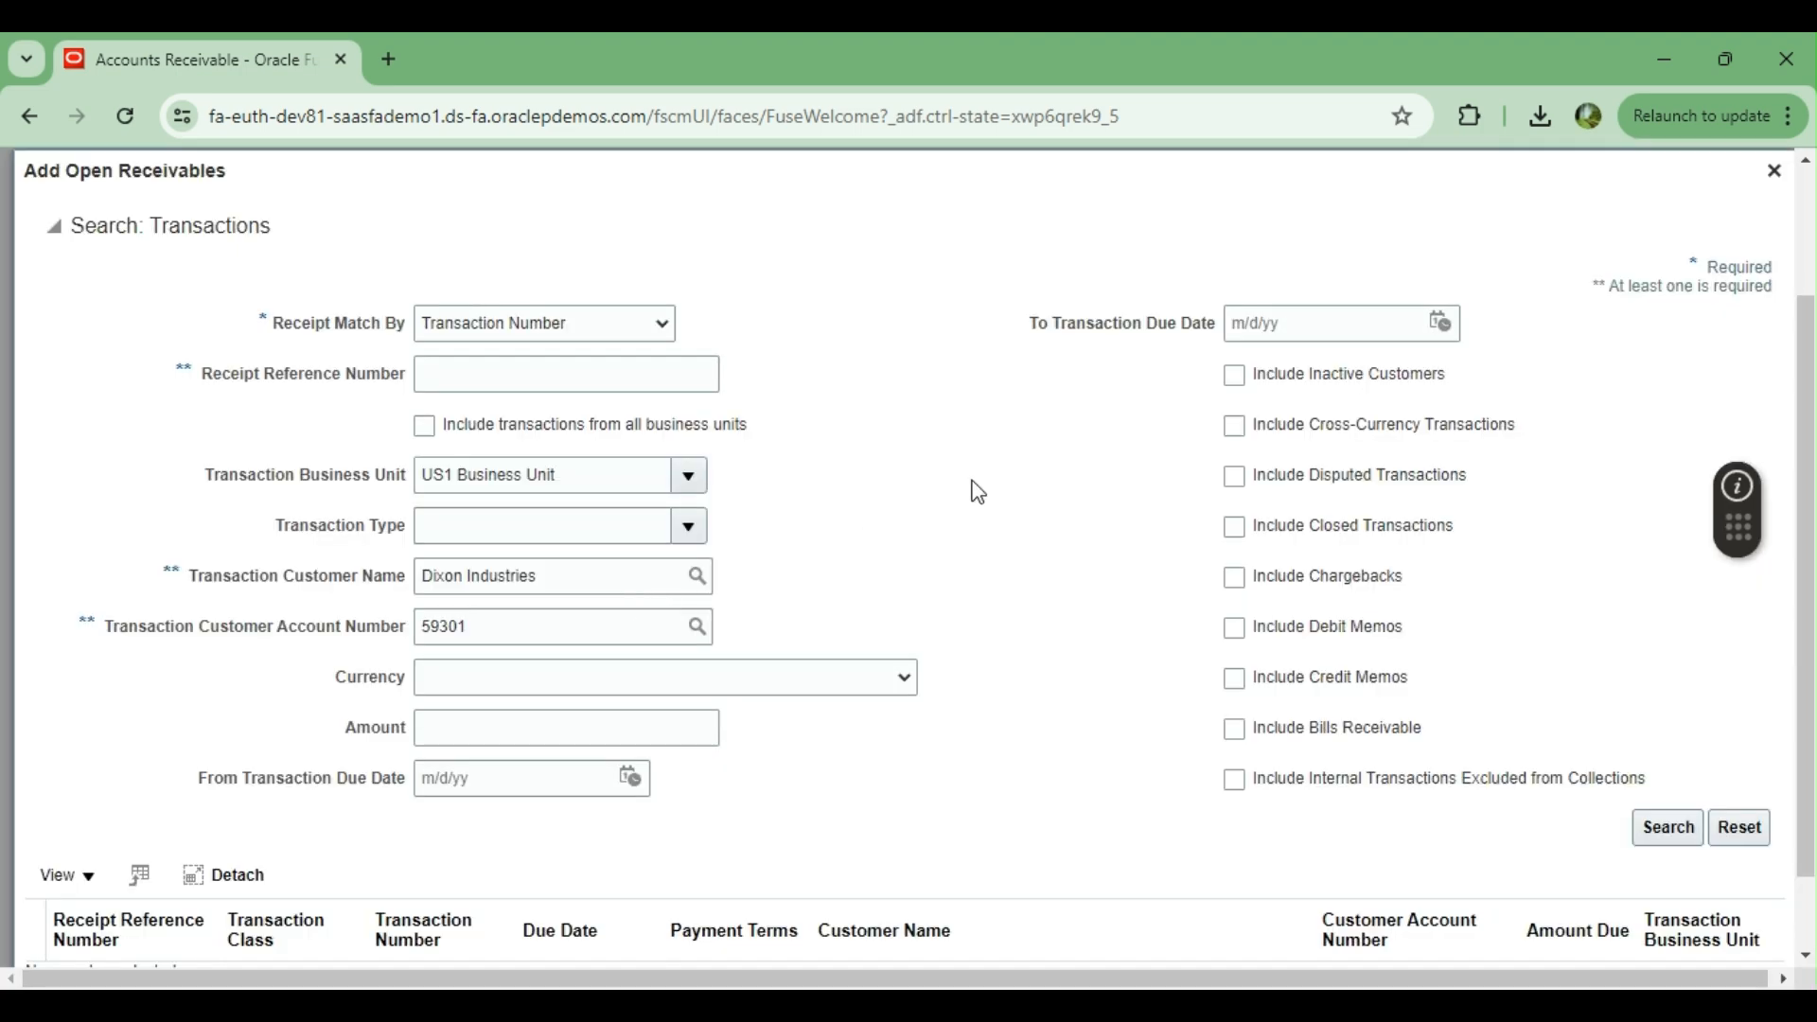
{"action": "scroll", "coordinate": [977, 491], "scroll_direction": "down", "scroll_amount": 1}
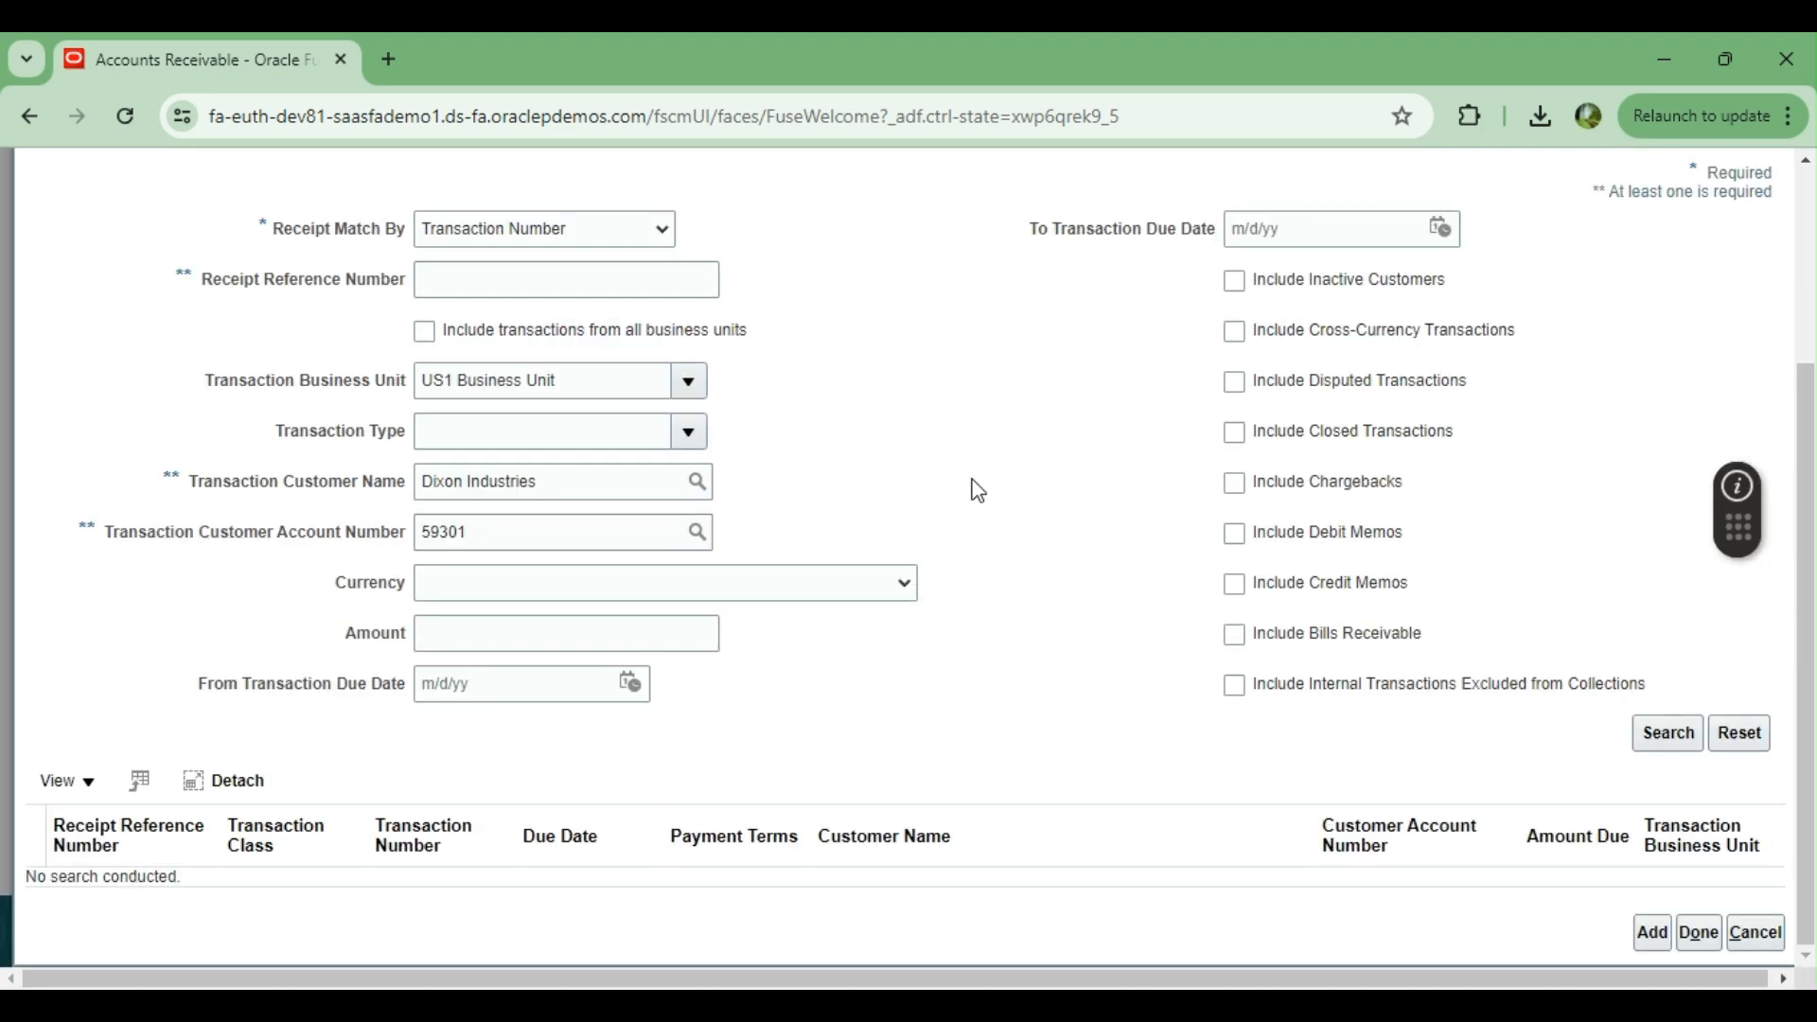
{"action": "scroll", "coordinate": [978, 491], "scroll_direction": "up", "scroll_amount": 3}
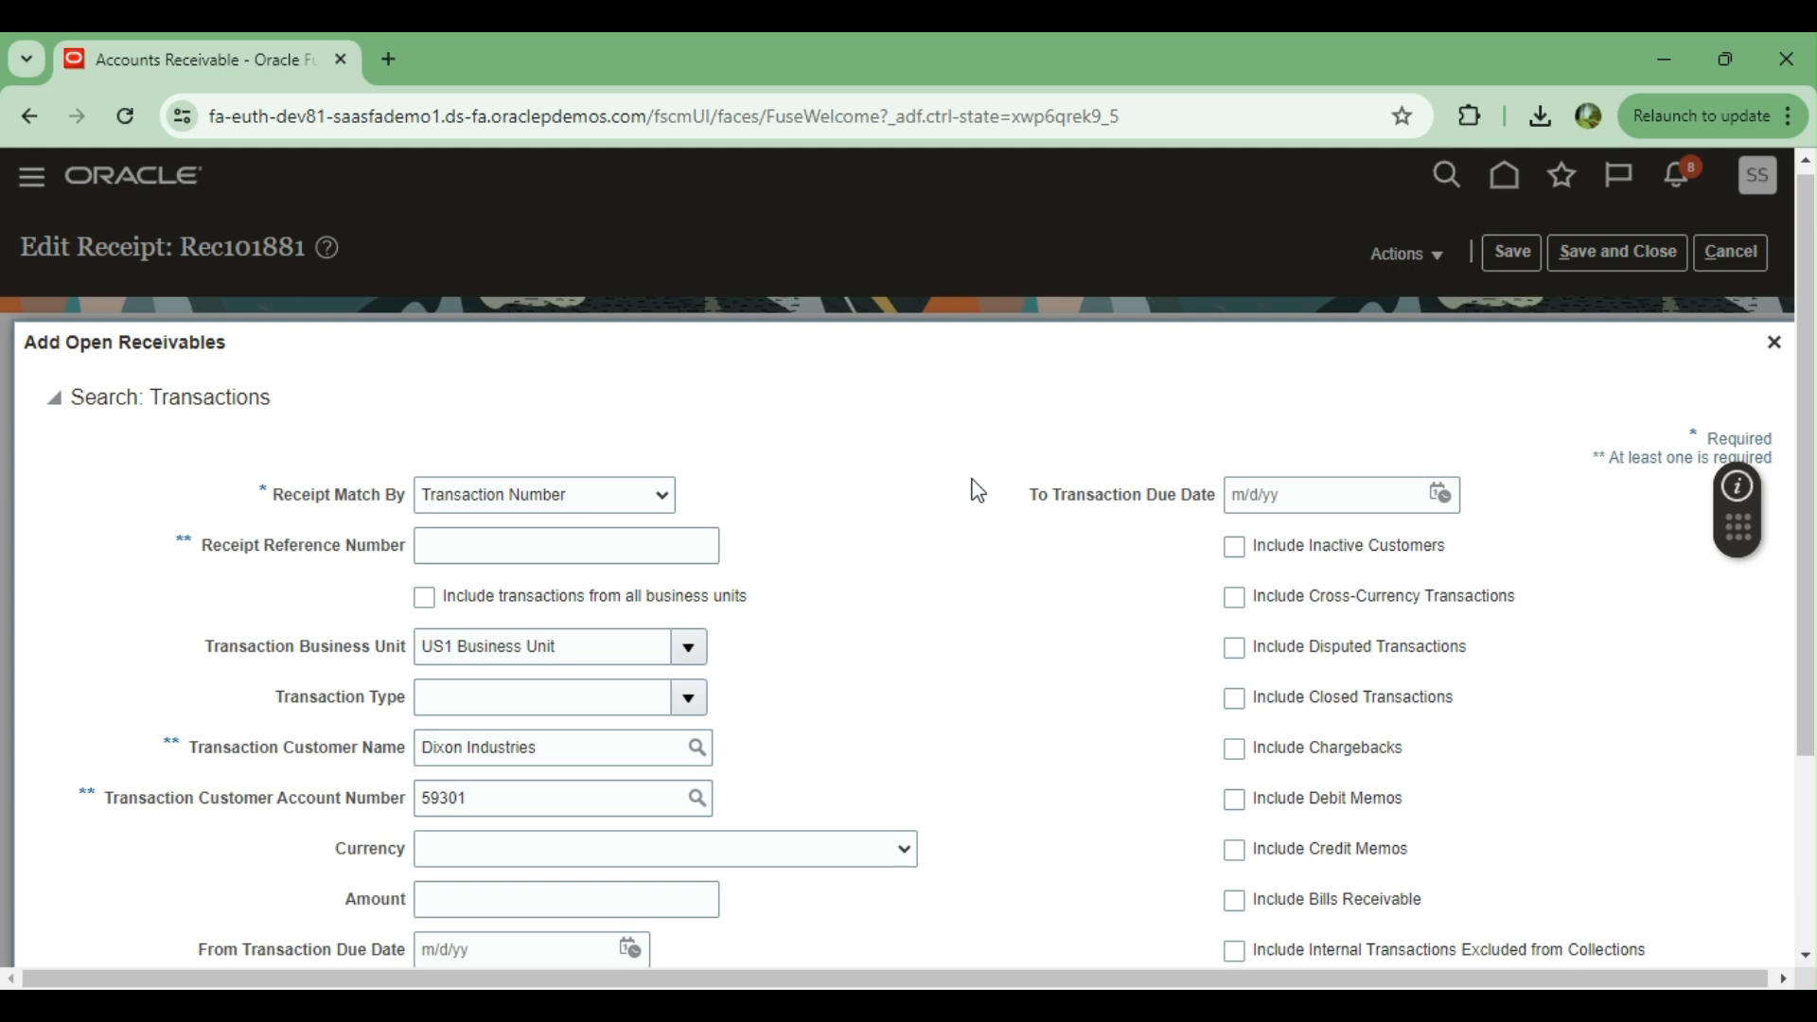
{"action": "scroll", "coordinate": [977, 491], "scroll_direction": "down", "scroll_amount": 2}
{"action": "scroll", "coordinate": [977, 491], "scroll_direction": "down", "scroll_amount": 1}
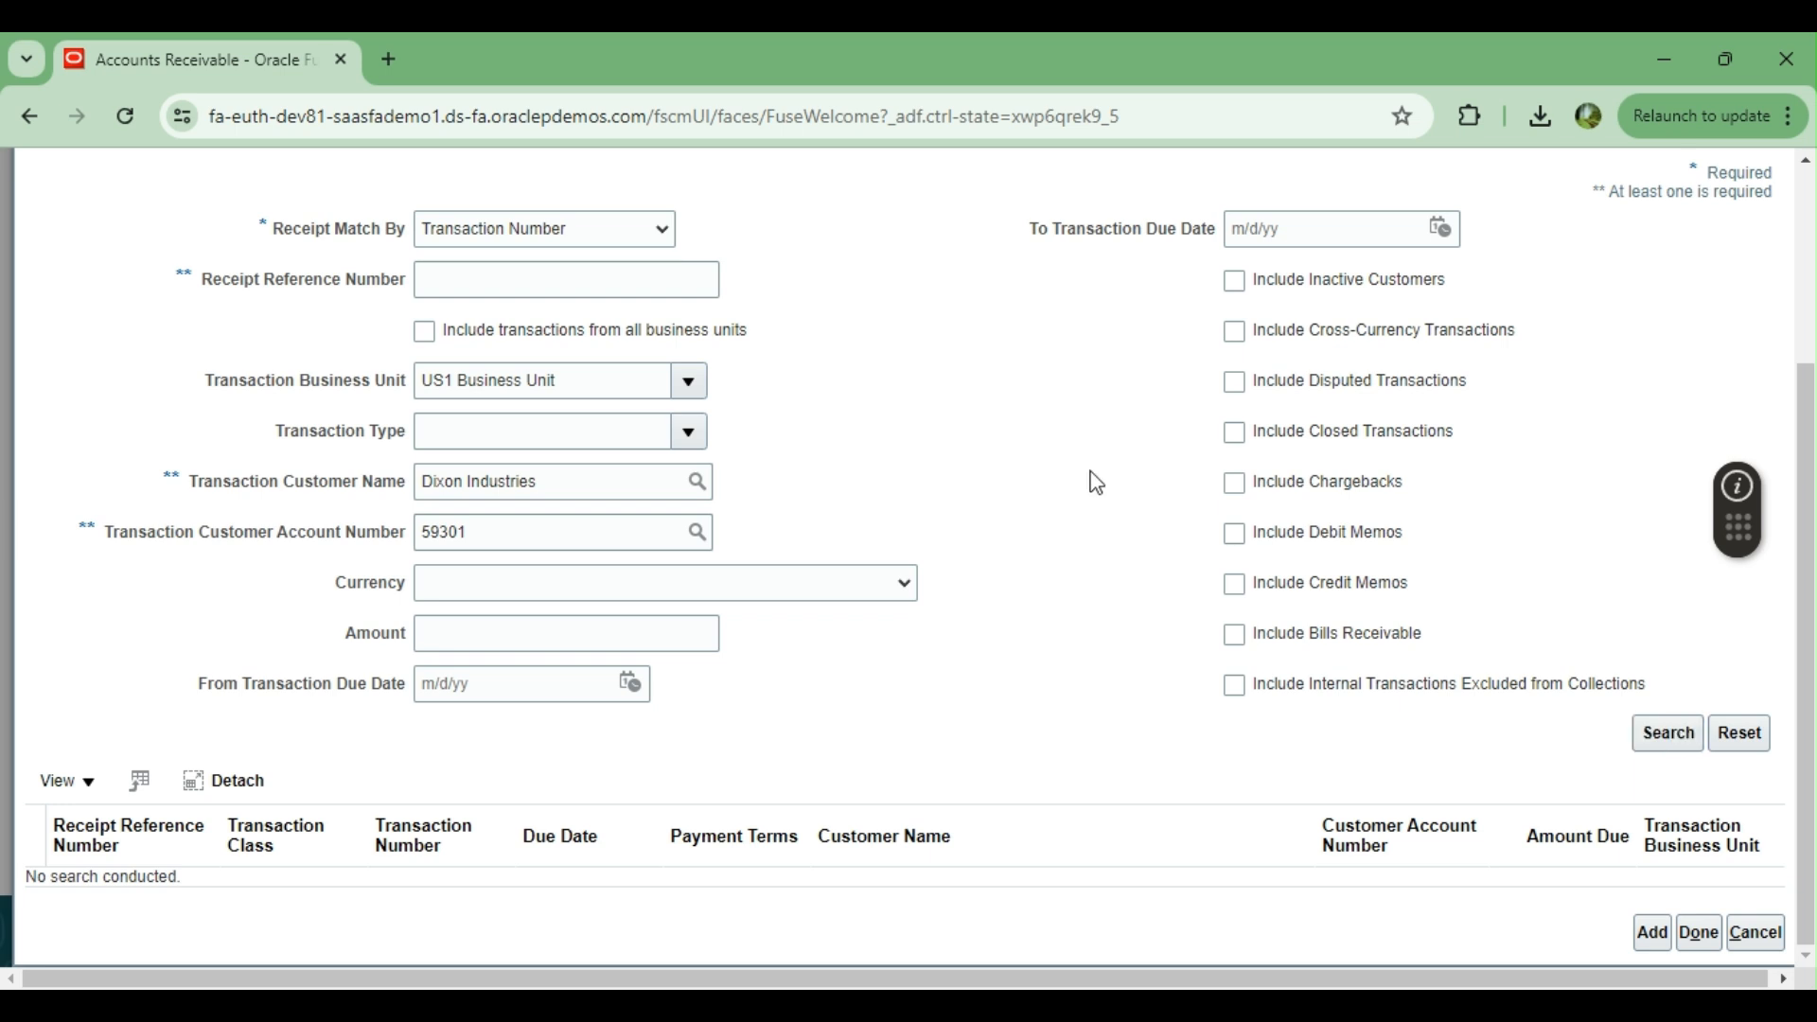
{"action": "scroll", "coordinate": [1086, 649], "scroll_direction": "down", "scroll_amount": 3}
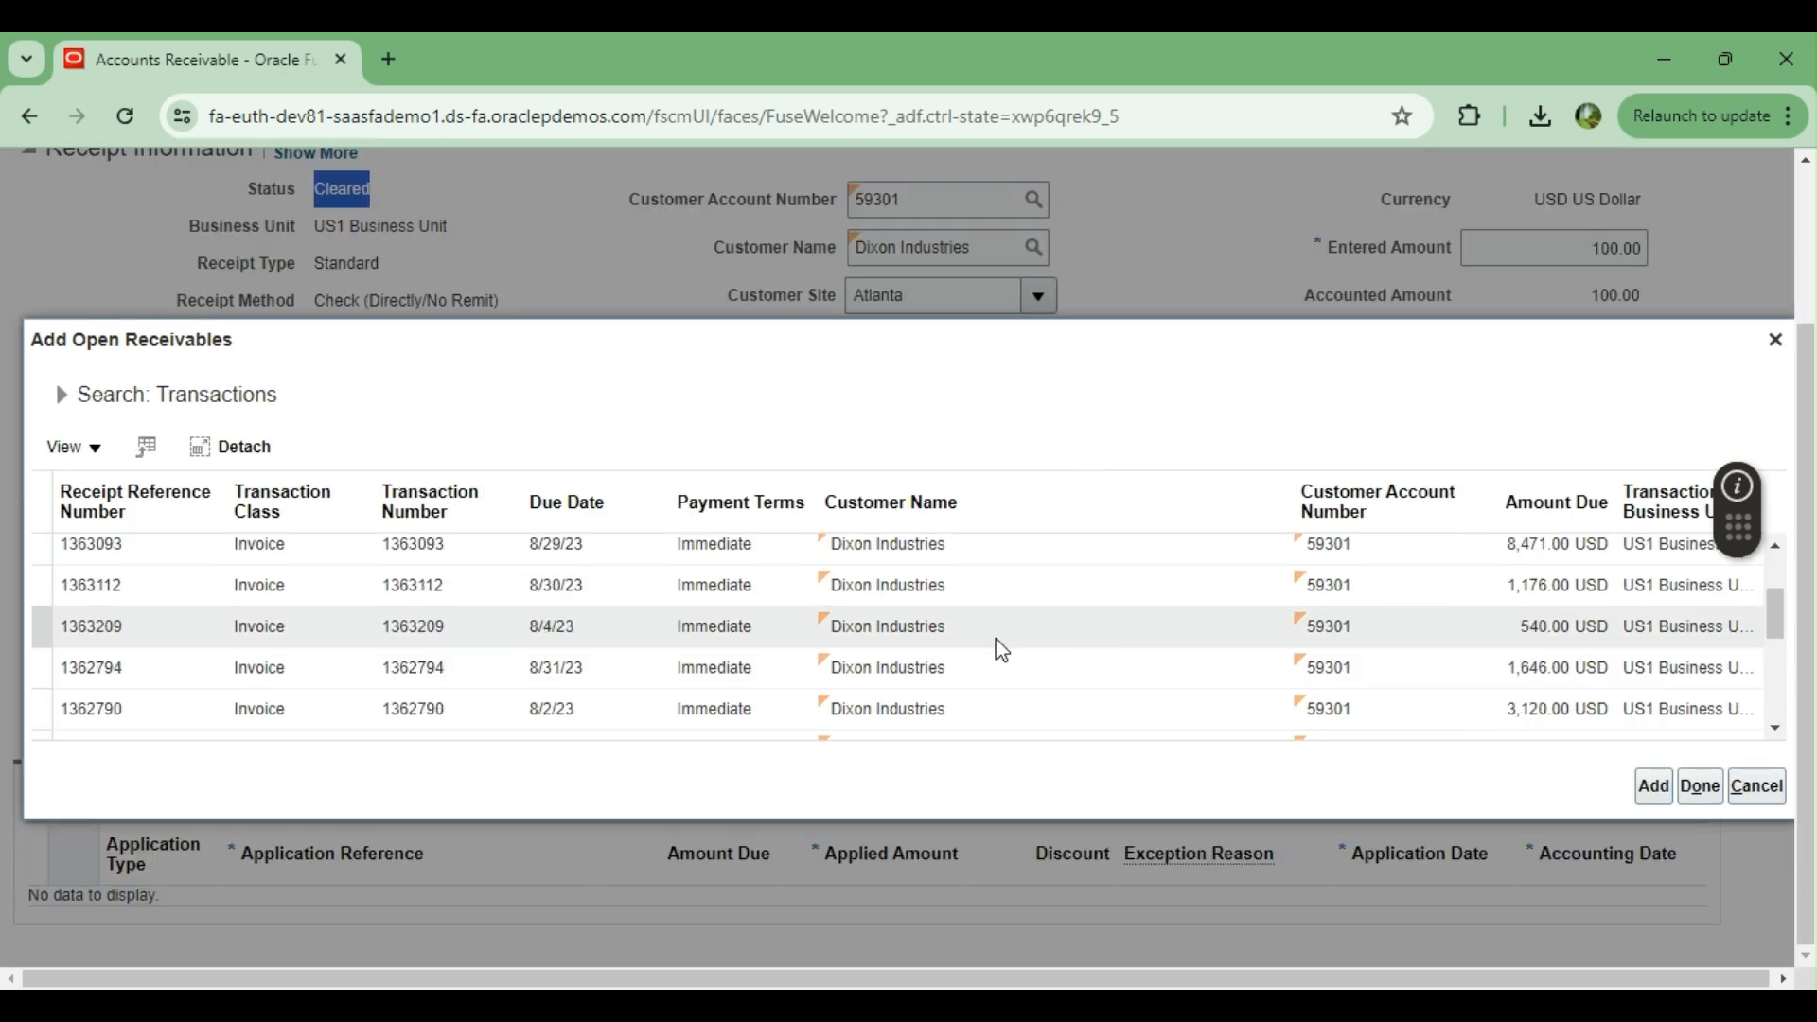
{"action": "scroll", "coordinate": [995, 639], "scroll_direction": "up", "scroll_amount": 5}
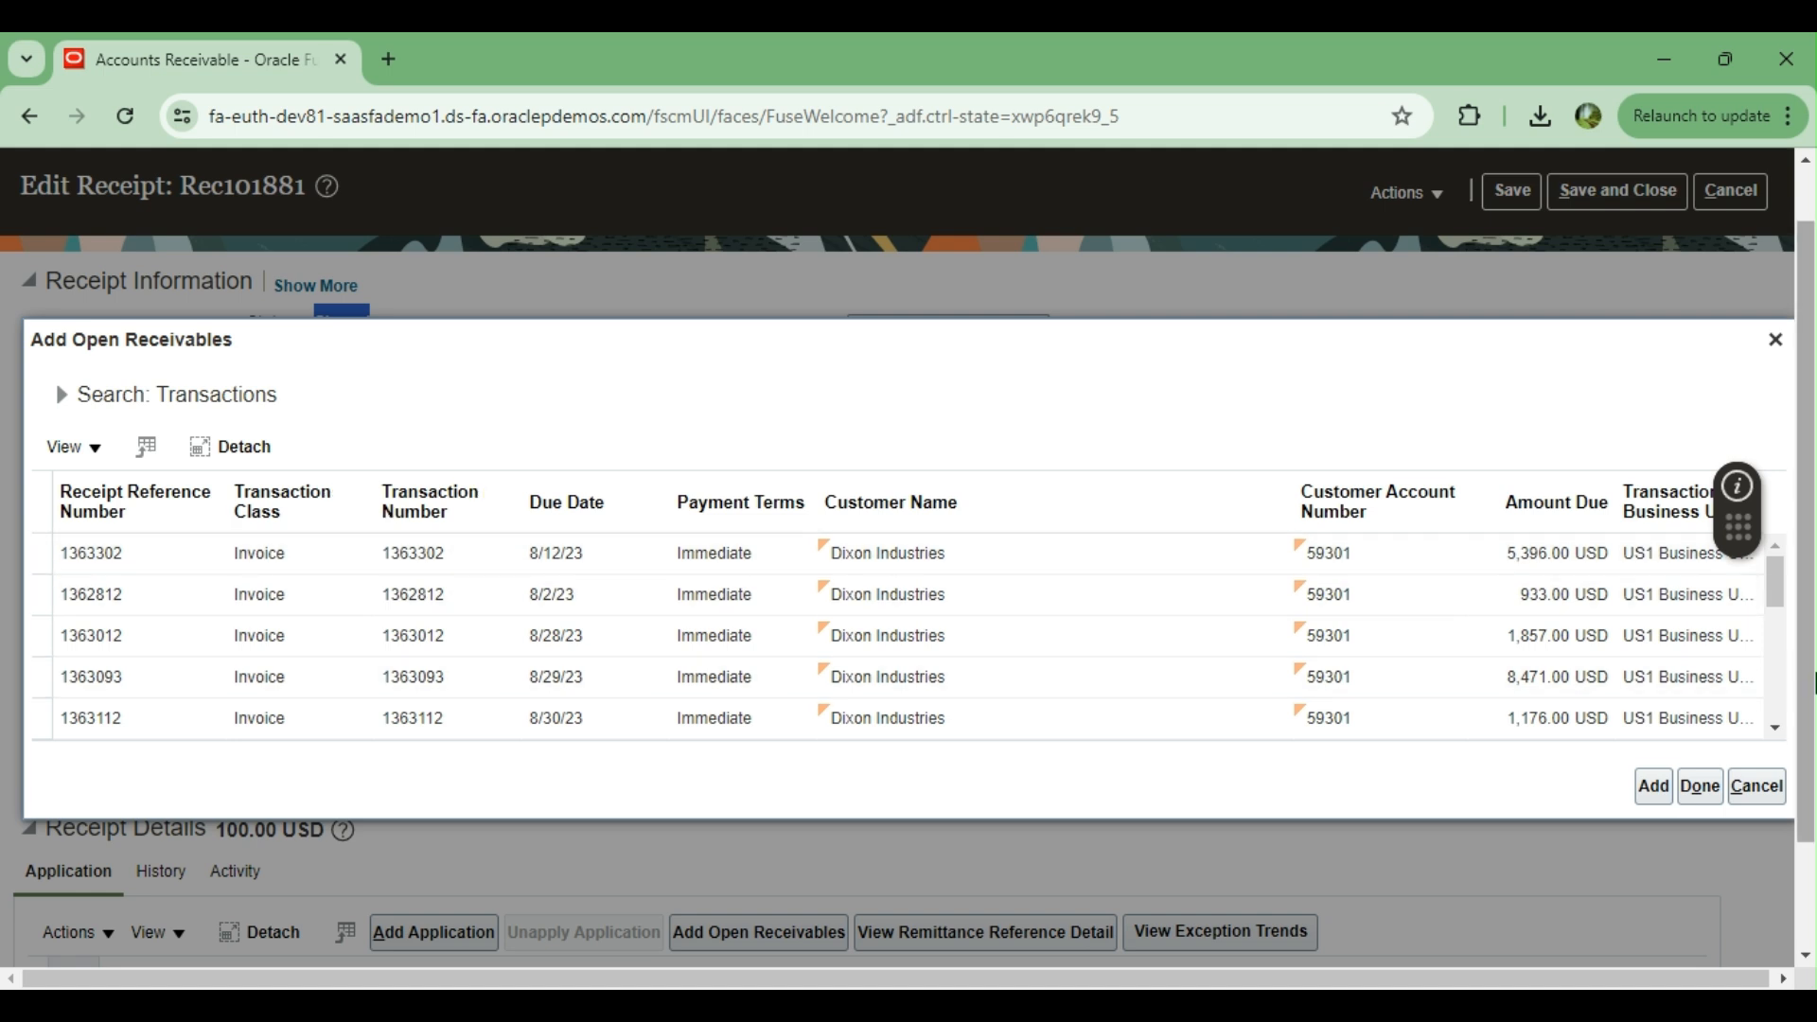
Add the 933.00 USD Dixon Industries invoice due 8/2/23 from the open receivables to the receipt, and close the list
{"action": "left_click", "coordinate": [1775, 674]}
{"action": "left_click", "coordinate": [1781, 681]}
{"action": "left_click", "coordinate": [1781, 683]}
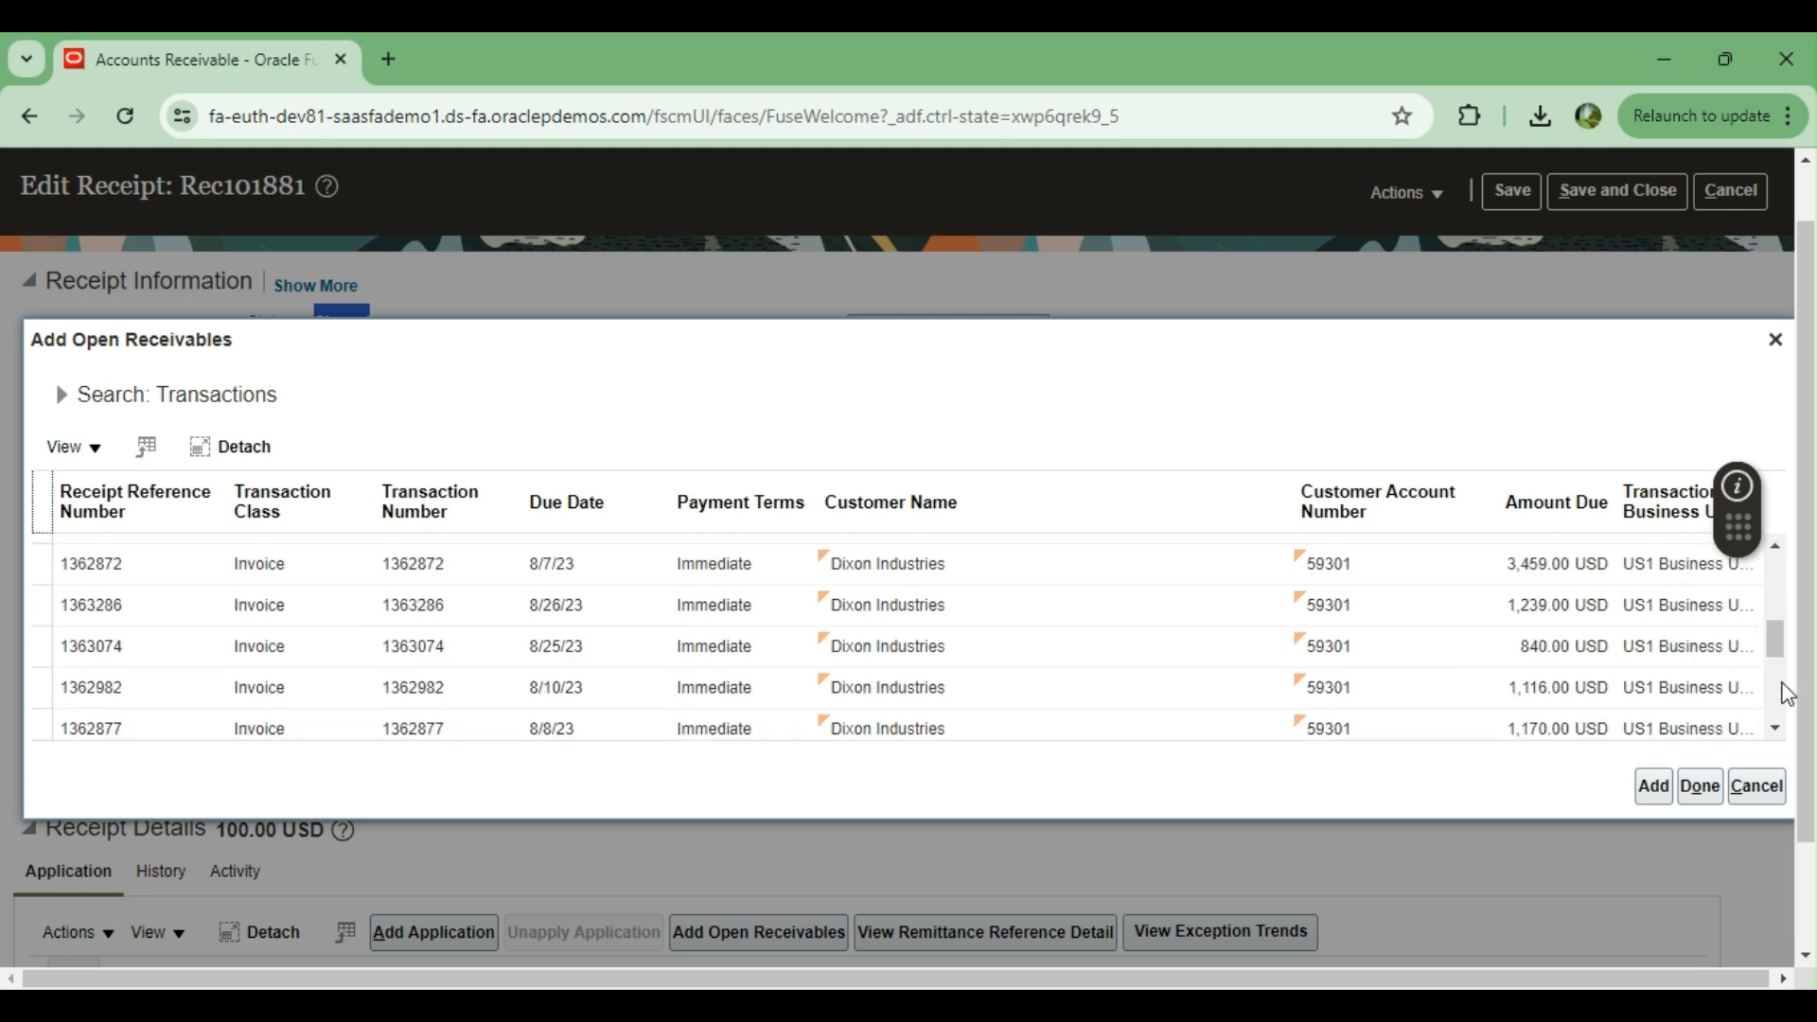
{"action": "left_click", "coordinate": [1779, 683]}
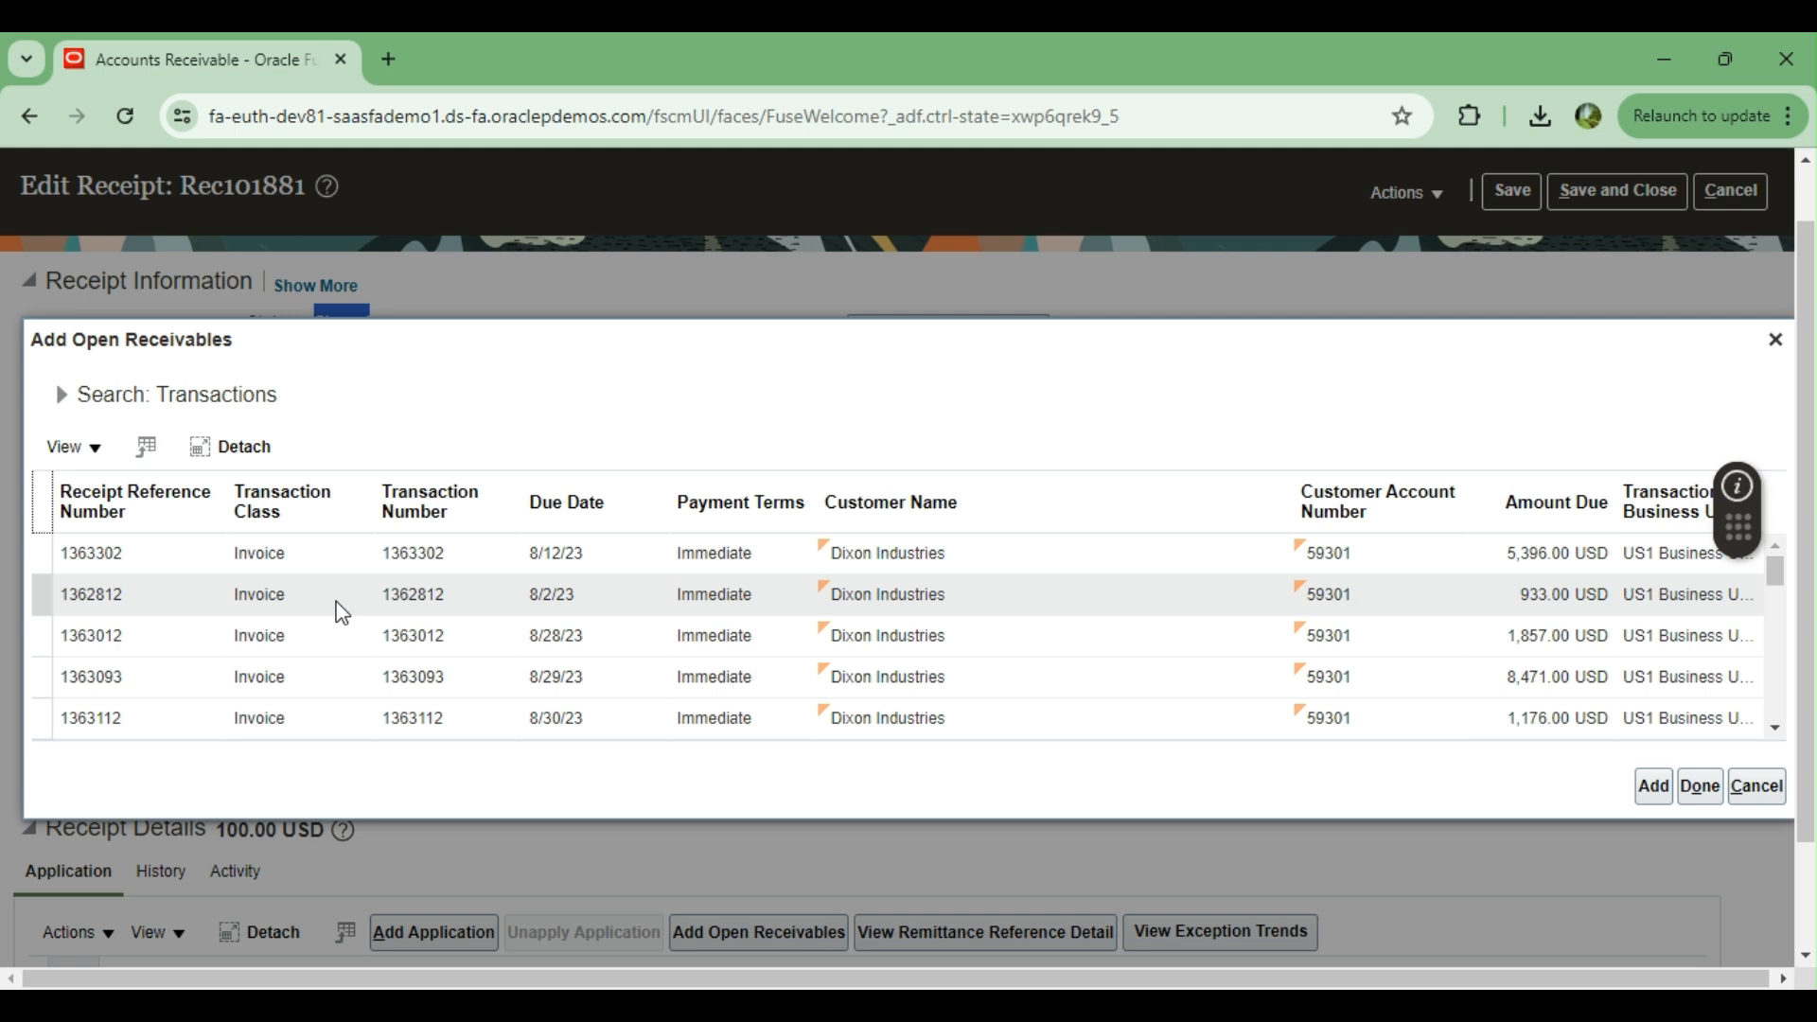
{"action": "left_click", "coordinate": [455, 591]}
{"action": "left_click", "coordinate": [1655, 791]}
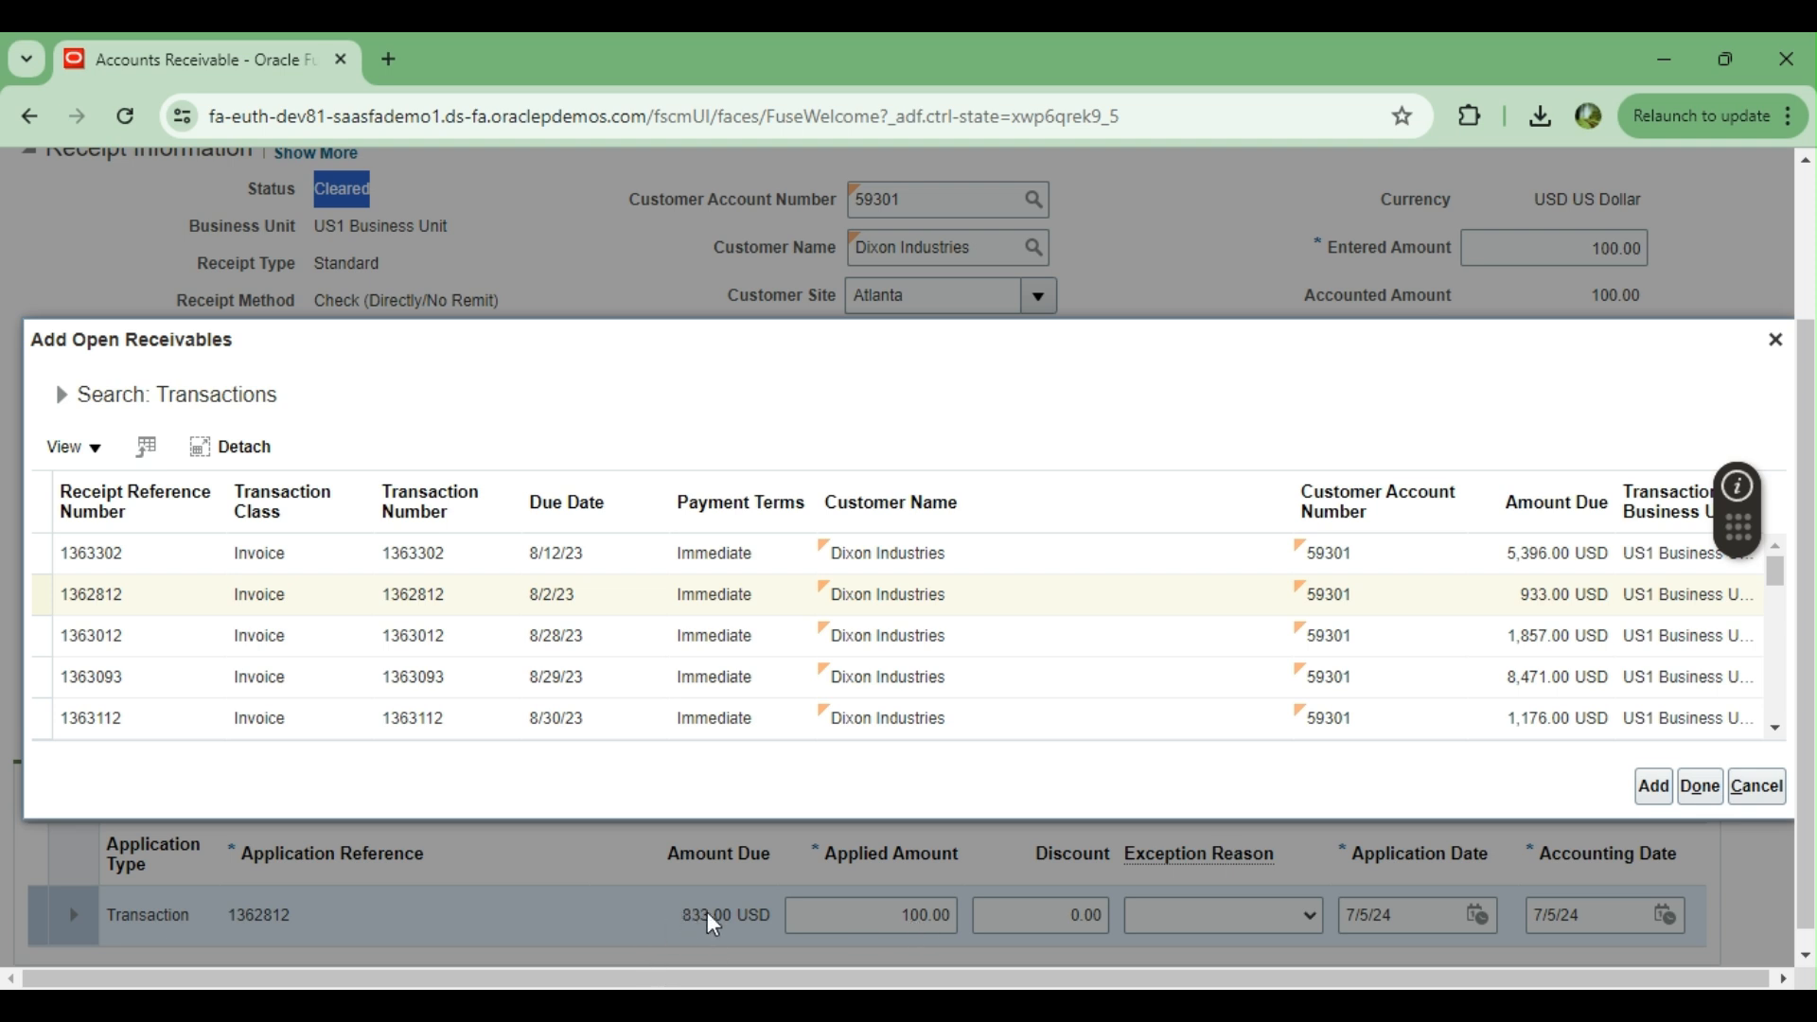
{"action": "left_click", "coordinate": [1700, 786]}
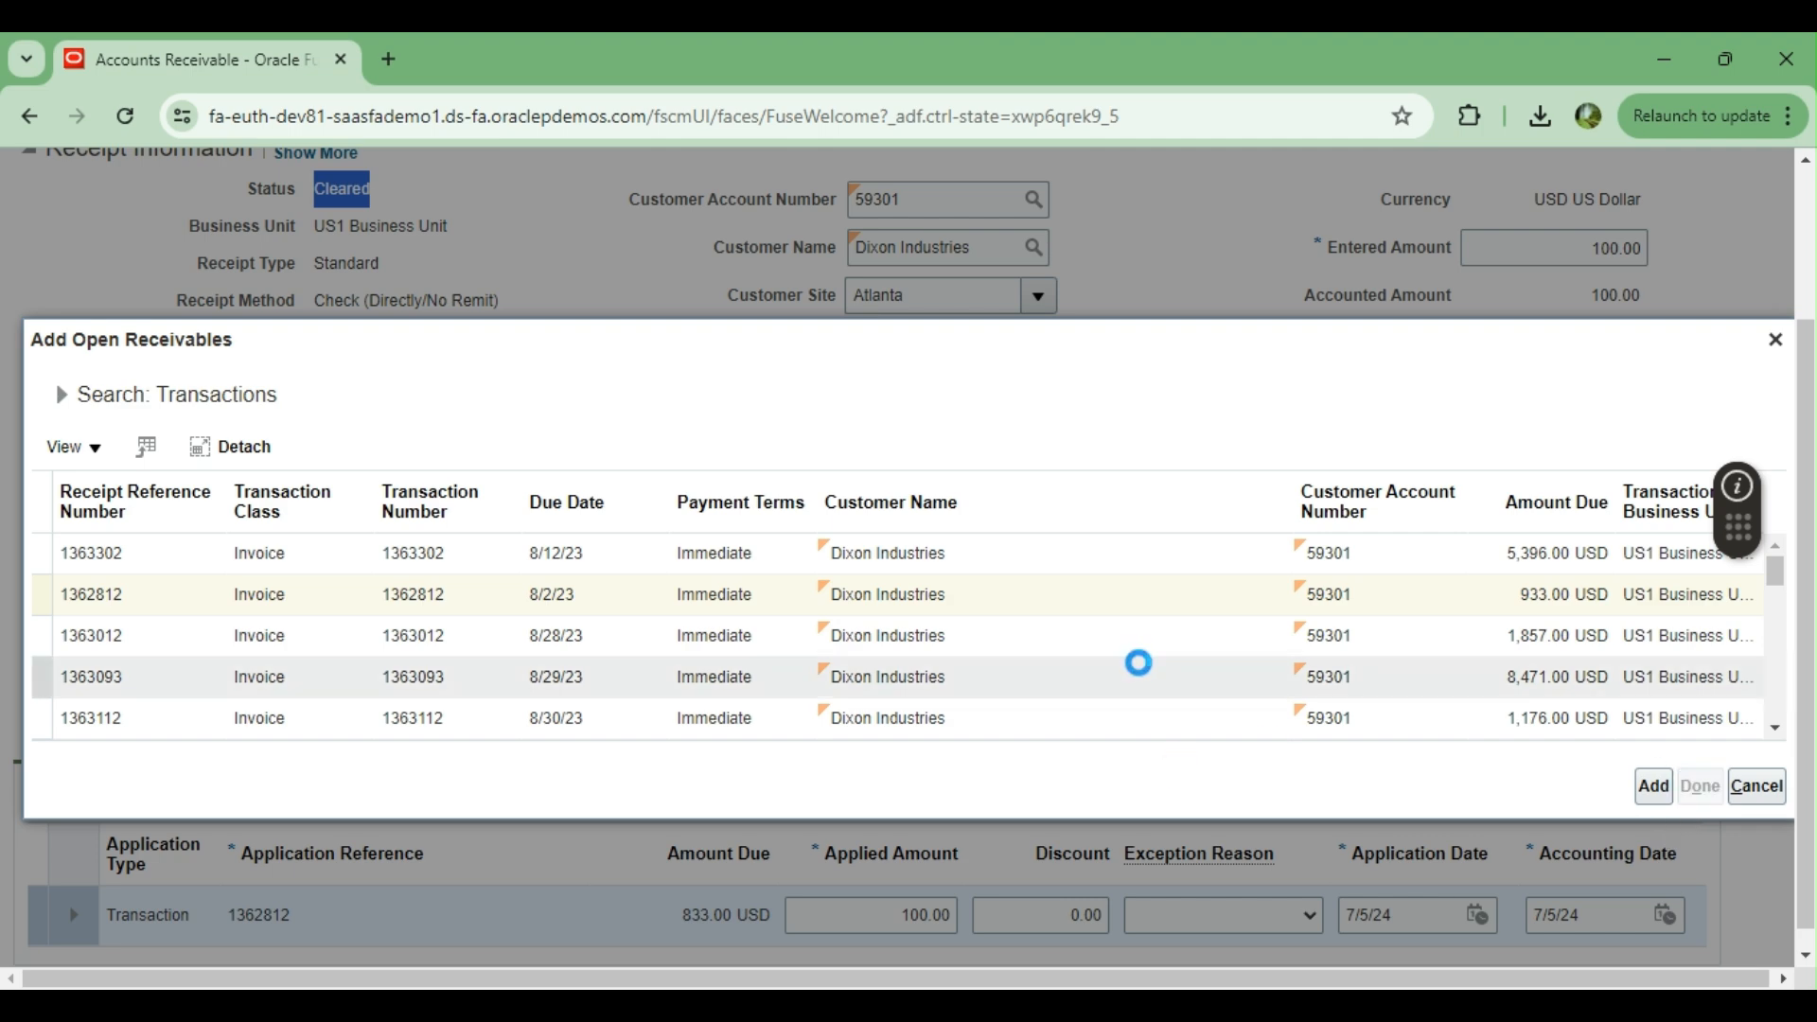
Review the application details and receipt amounts, and unapply the invoice due 8/2/23 from the receipt
{"action": "scroll", "coordinate": [1148, 669], "scroll_direction": "down", "scroll_amount": 2}
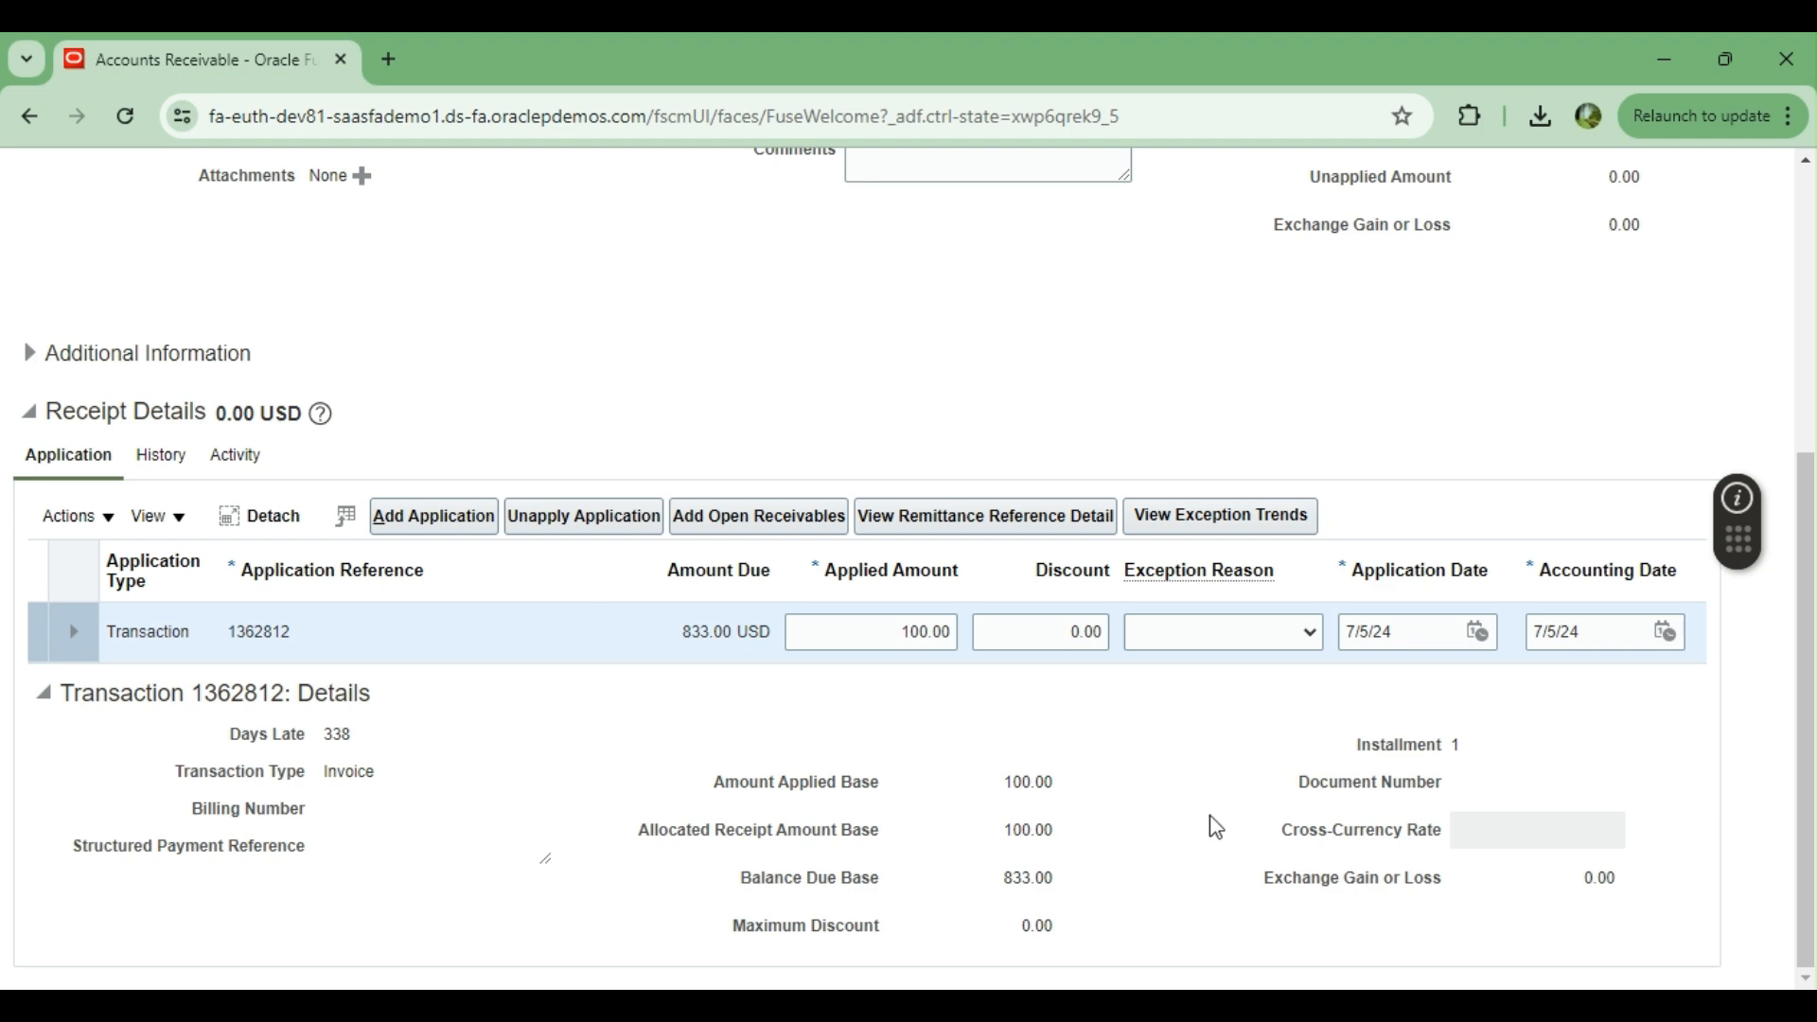
{"action": "scroll", "coordinate": [1345, 351], "scroll_direction": "up", "scroll_amount": 5}
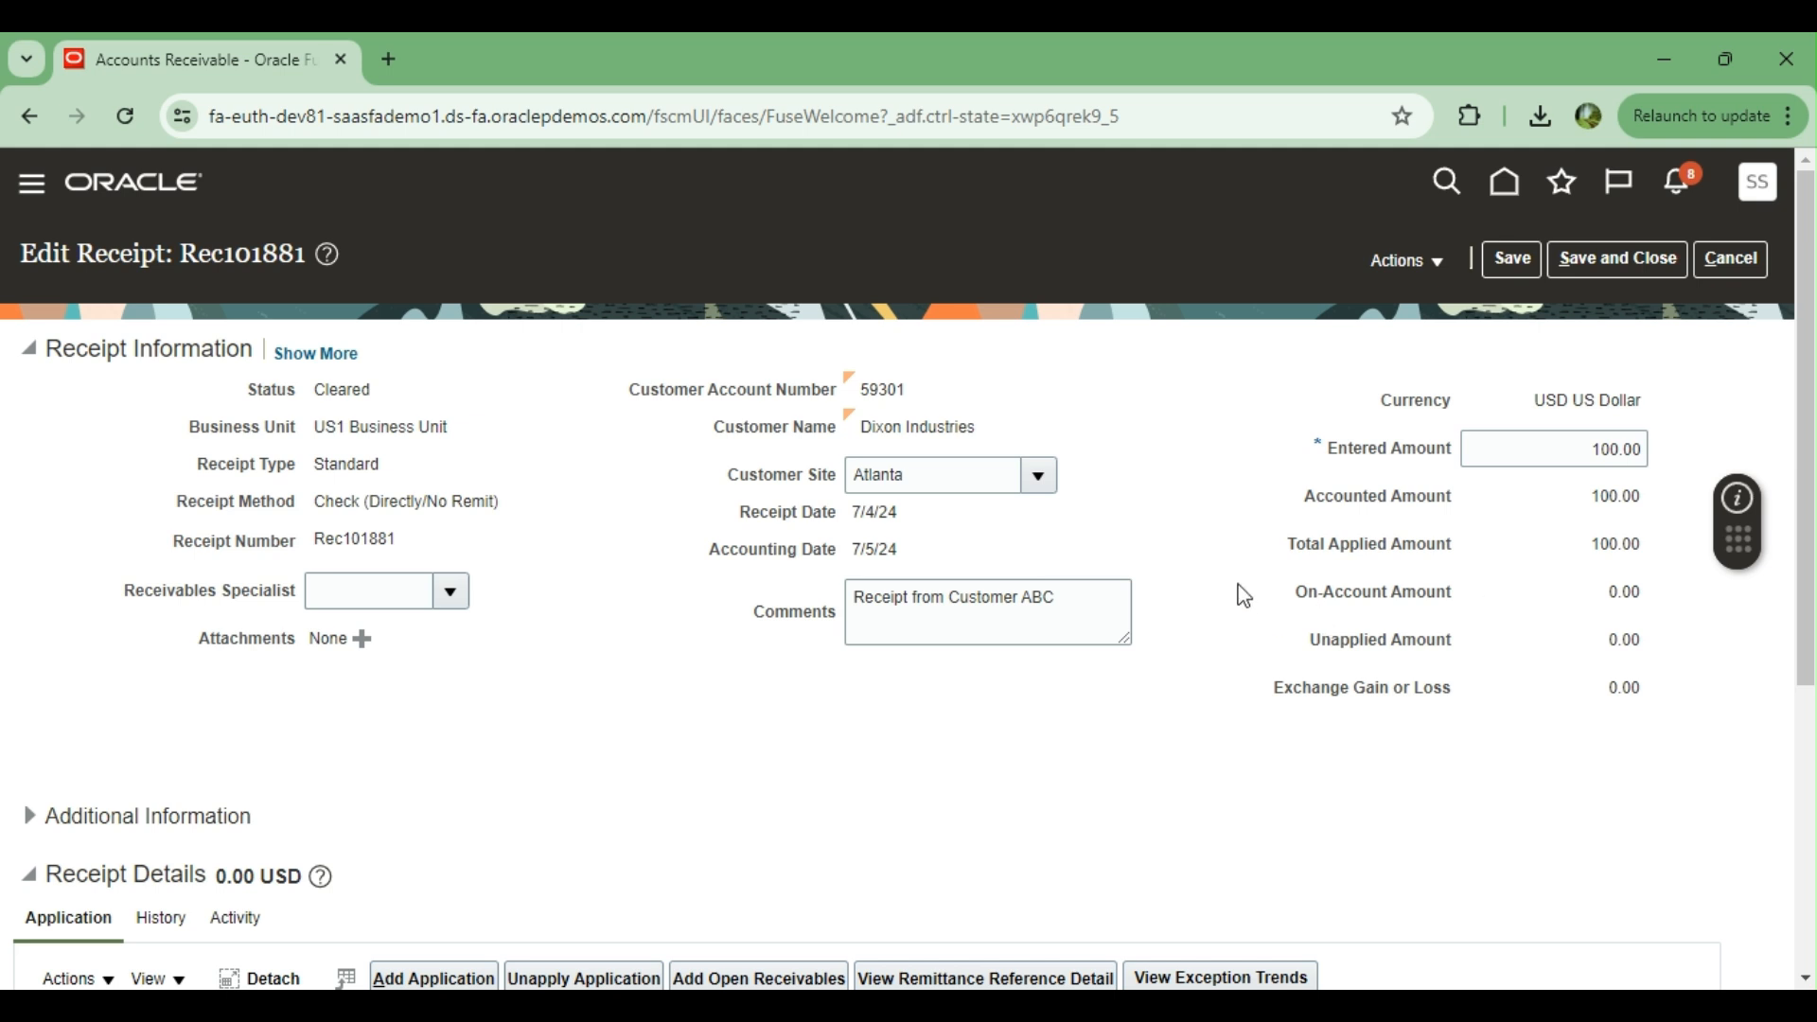
{"action": "scroll", "coordinate": [1244, 596], "scroll_direction": "down", "scroll_amount": 2}
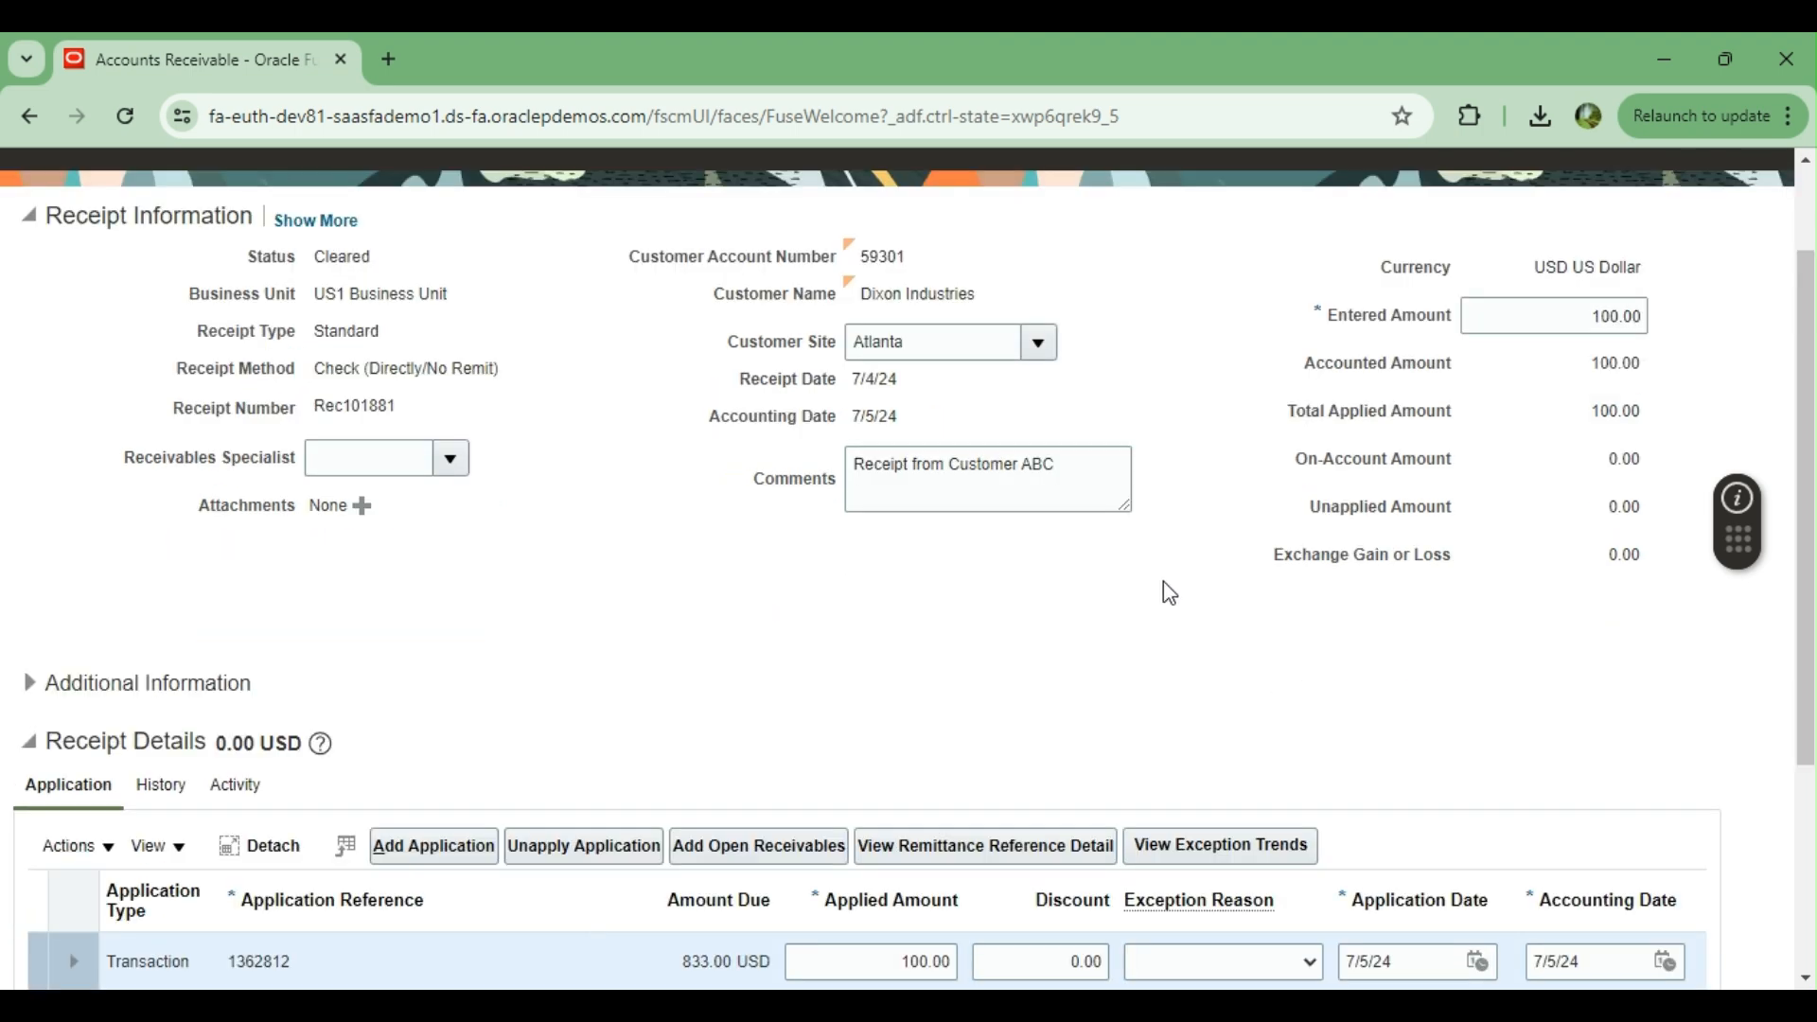
{"action": "scroll", "coordinate": [1186, 618], "scroll_direction": "down", "scroll_amount": 3}
{"action": "scroll", "coordinate": [1099, 378], "scroll_direction": "down", "scroll_amount": 1}
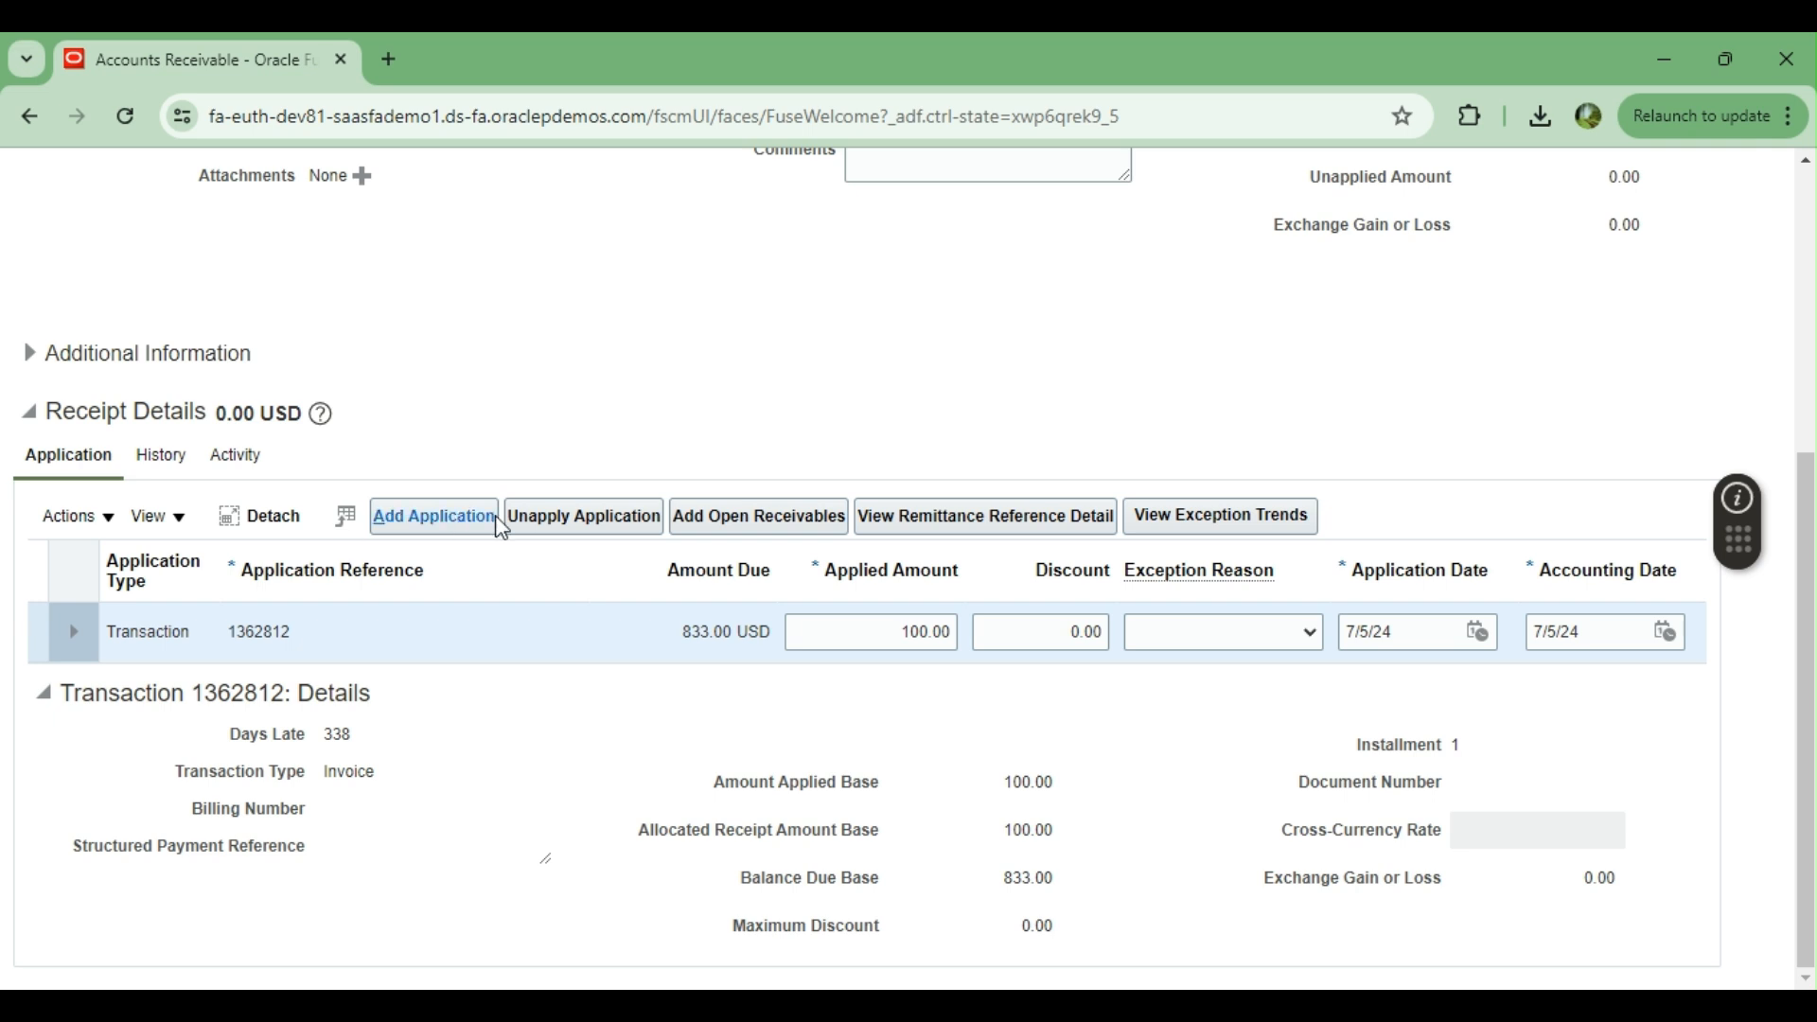
{"action": "left_click", "coordinate": [598, 526]}
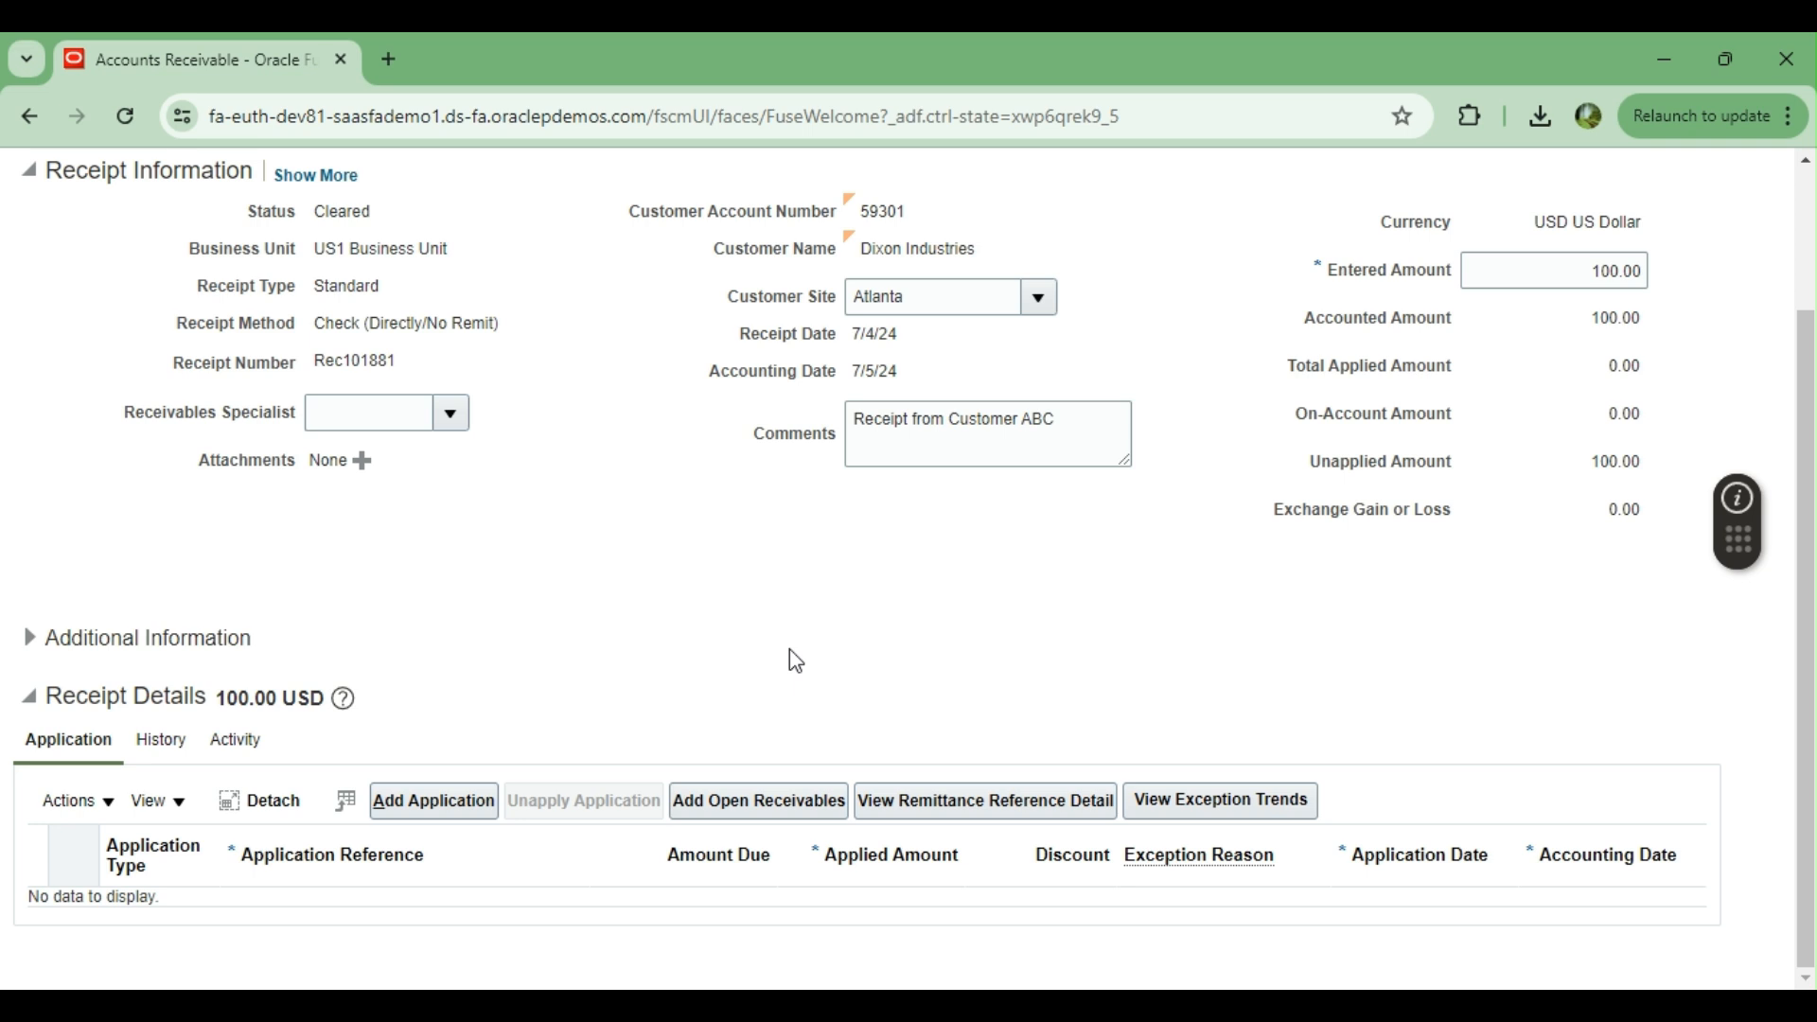
Add the 1,857.00 USD Dixon Industries invoice due 8/28/23 from the open receivables to the receipt, and close the list
{"action": "left_click", "coordinate": [758, 800]}
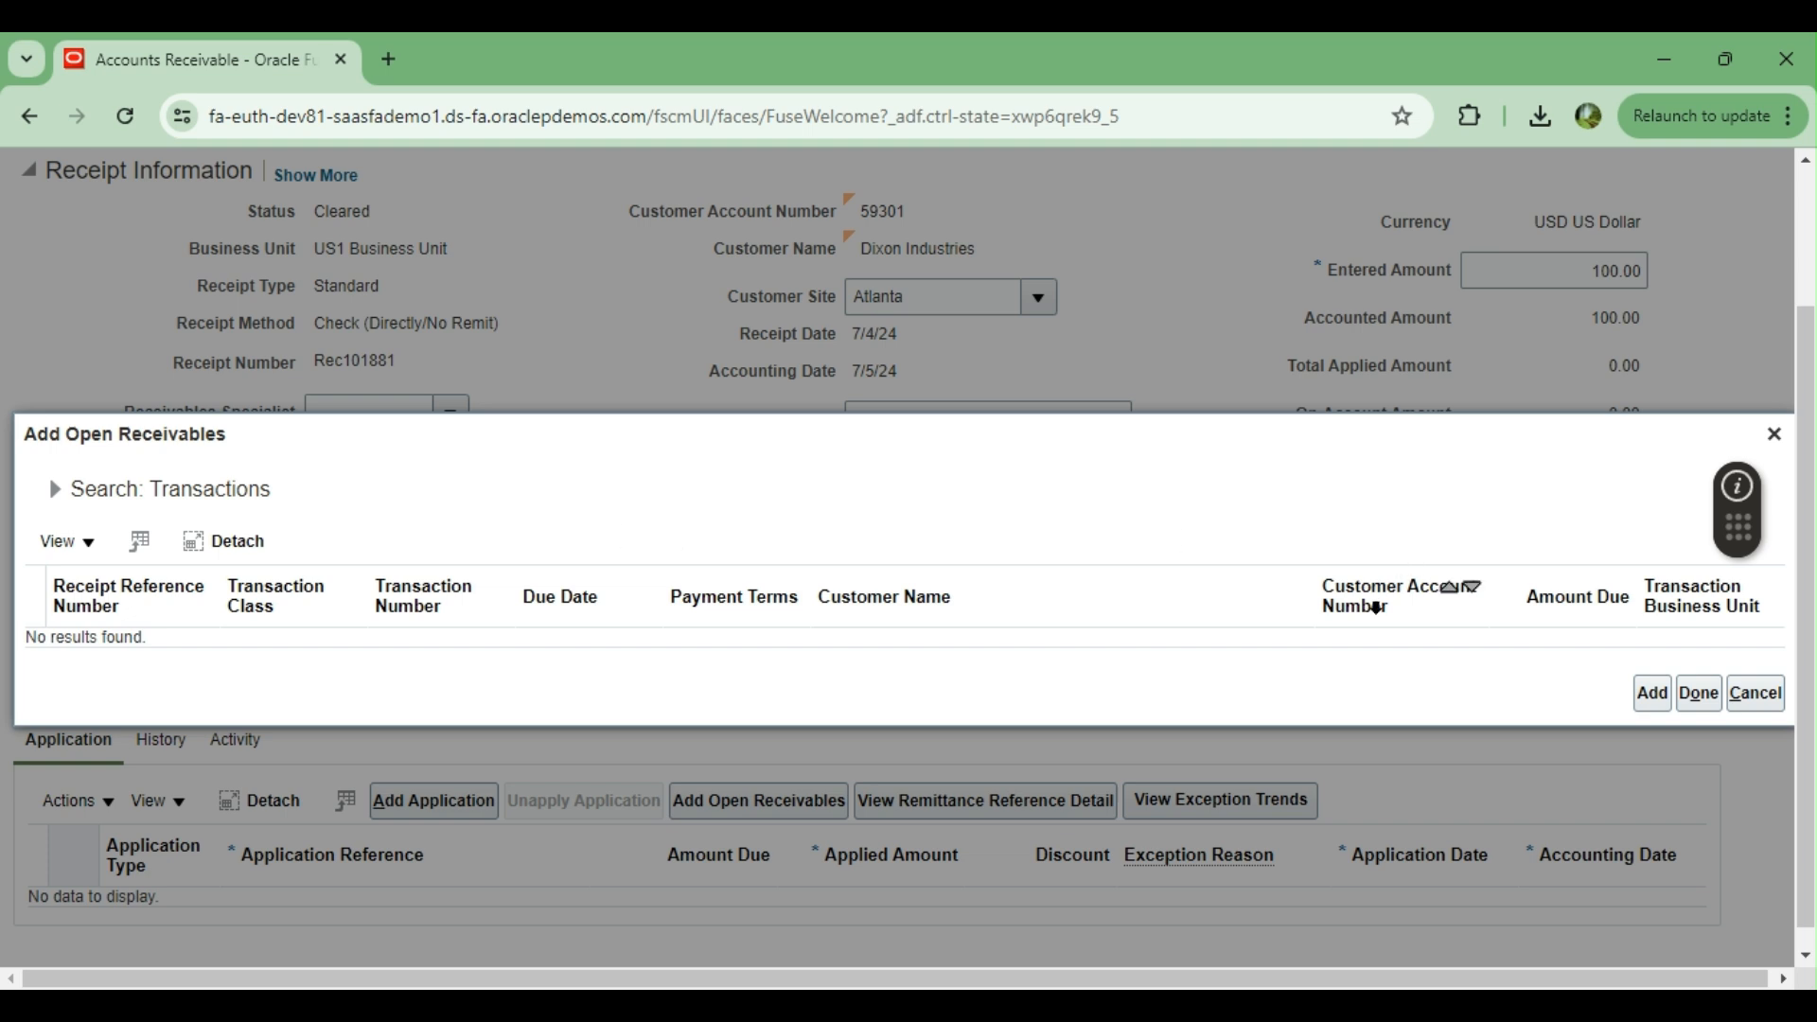
{"action": "left_click", "coordinate": [1775, 435]}
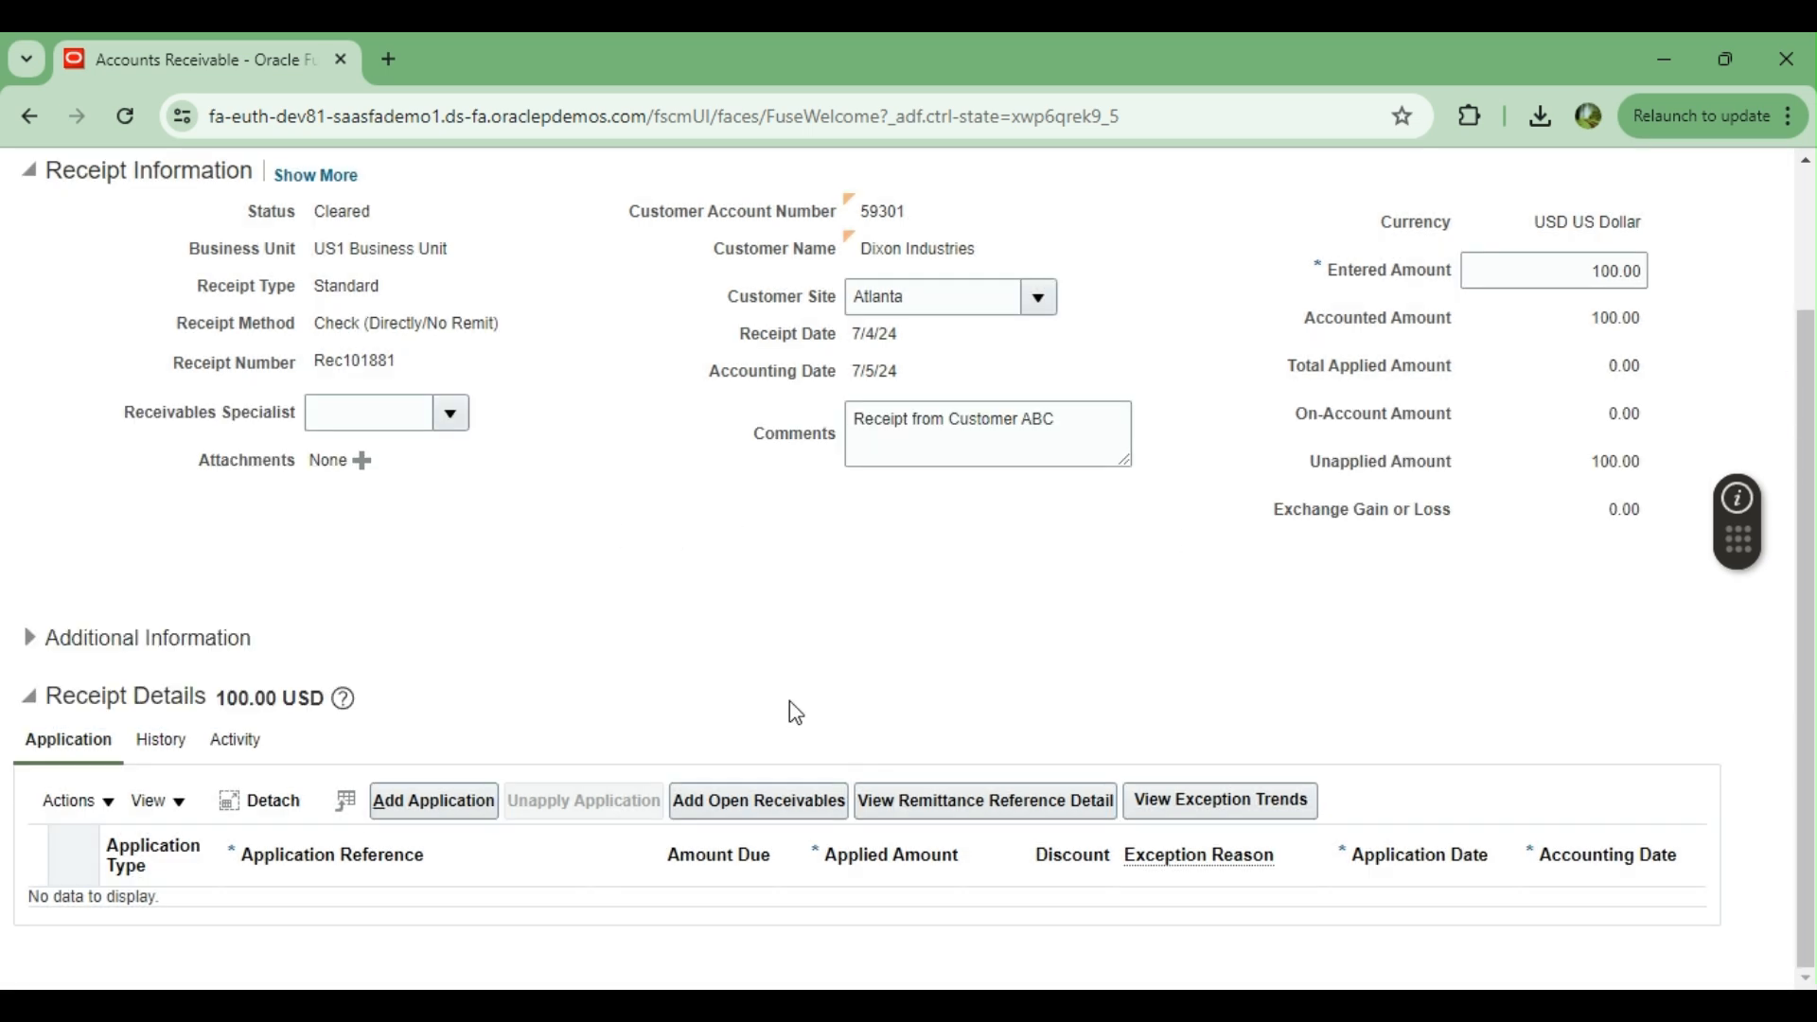
{"action": "left_click", "coordinate": [745, 804]}
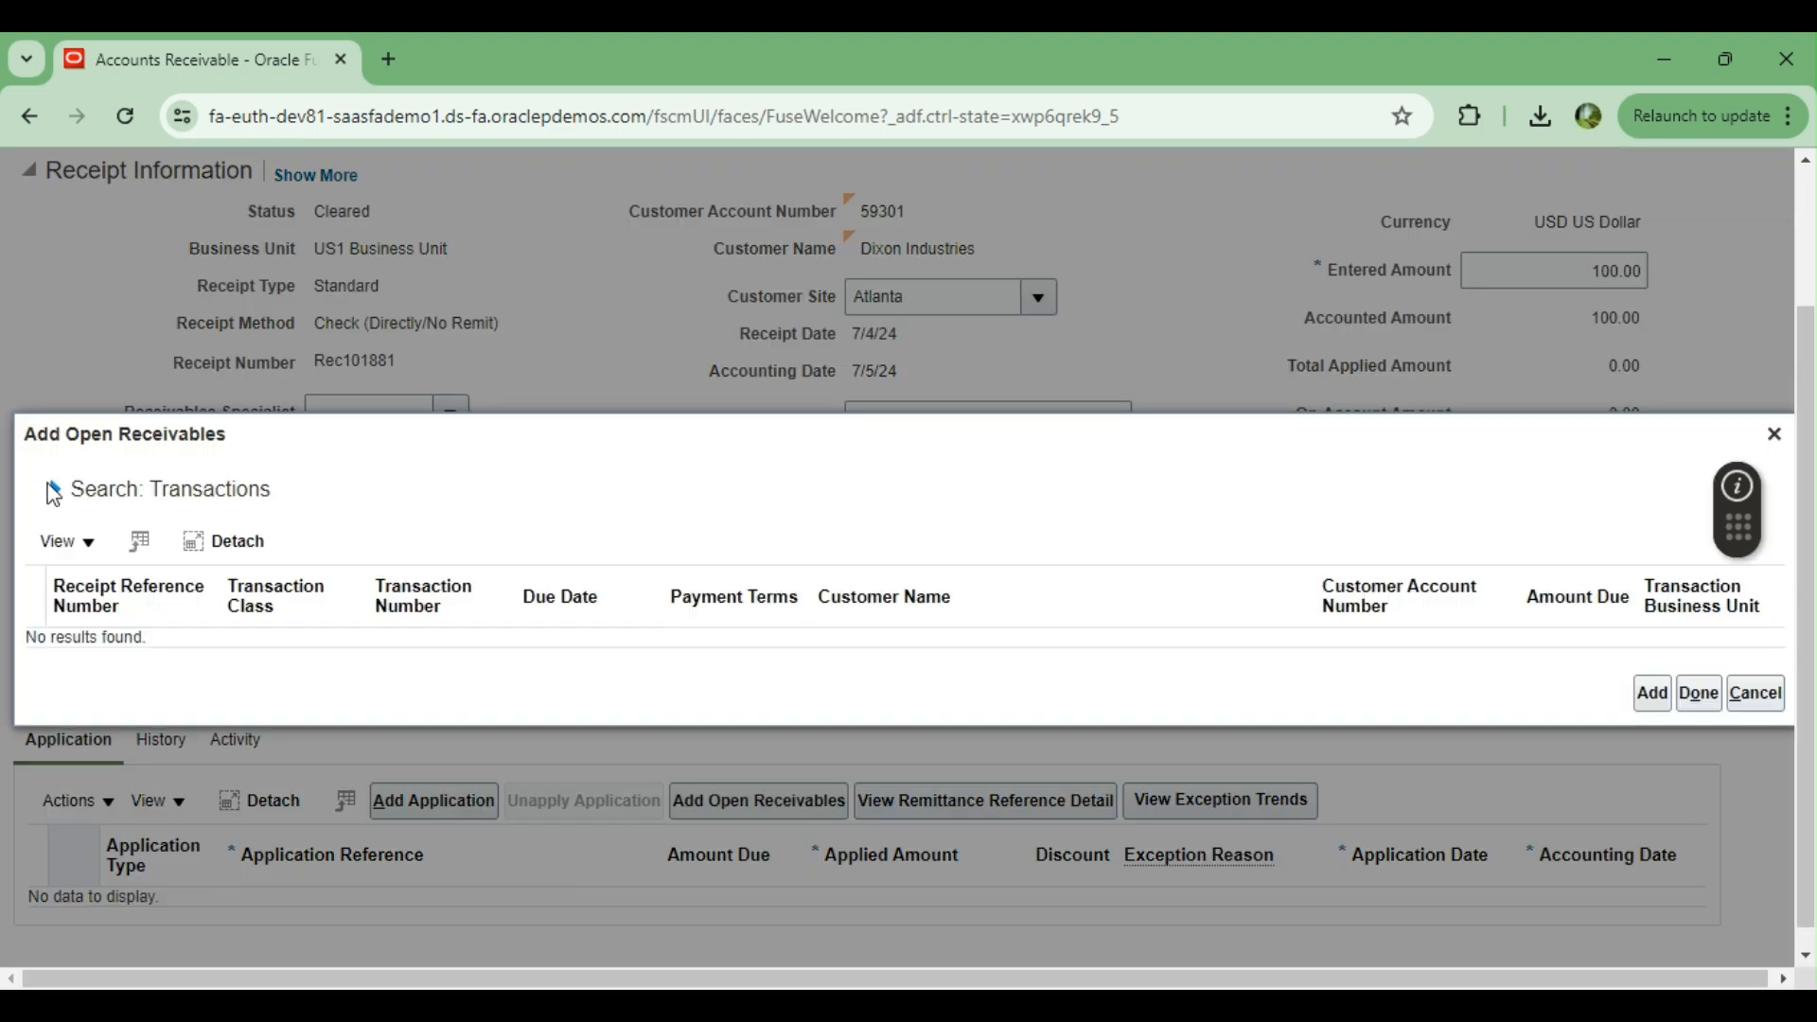
{"action": "left_click", "coordinate": [54, 491]}
{"action": "scroll", "coordinate": [1145, 619], "scroll_direction": "down", "scroll_amount": 4}
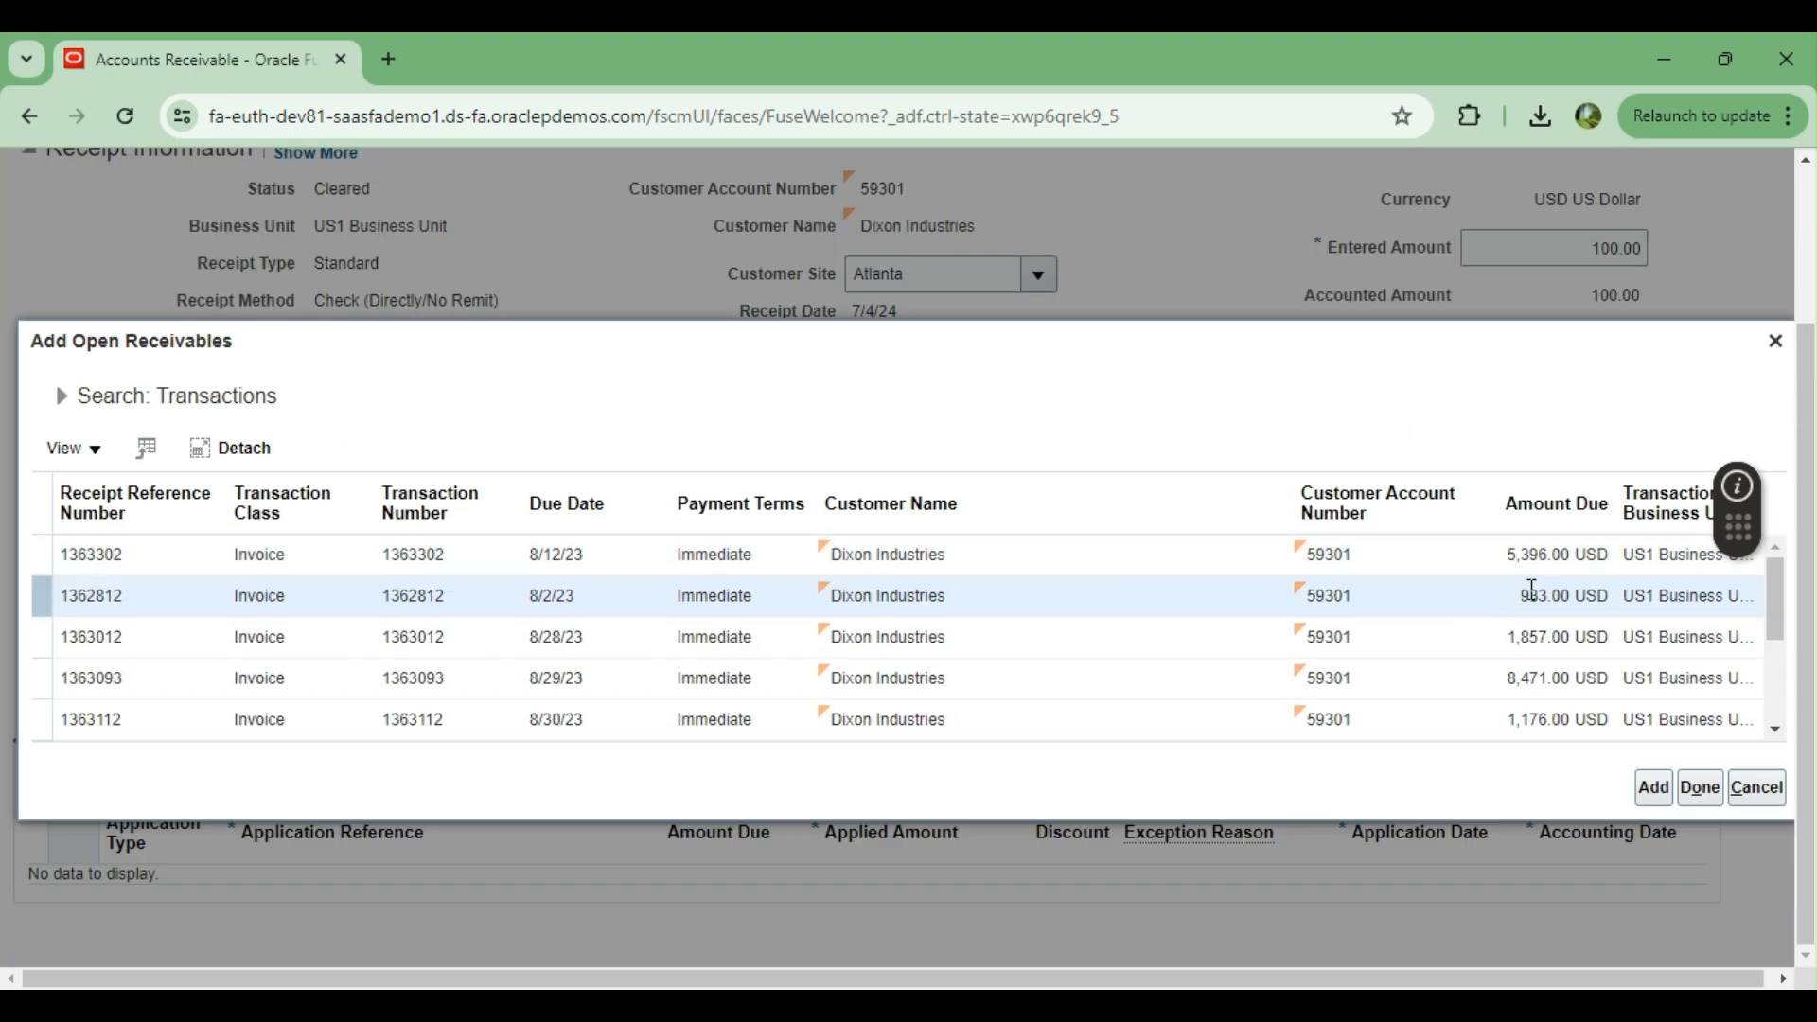
{"action": "left_click", "coordinate": [980, 643]}
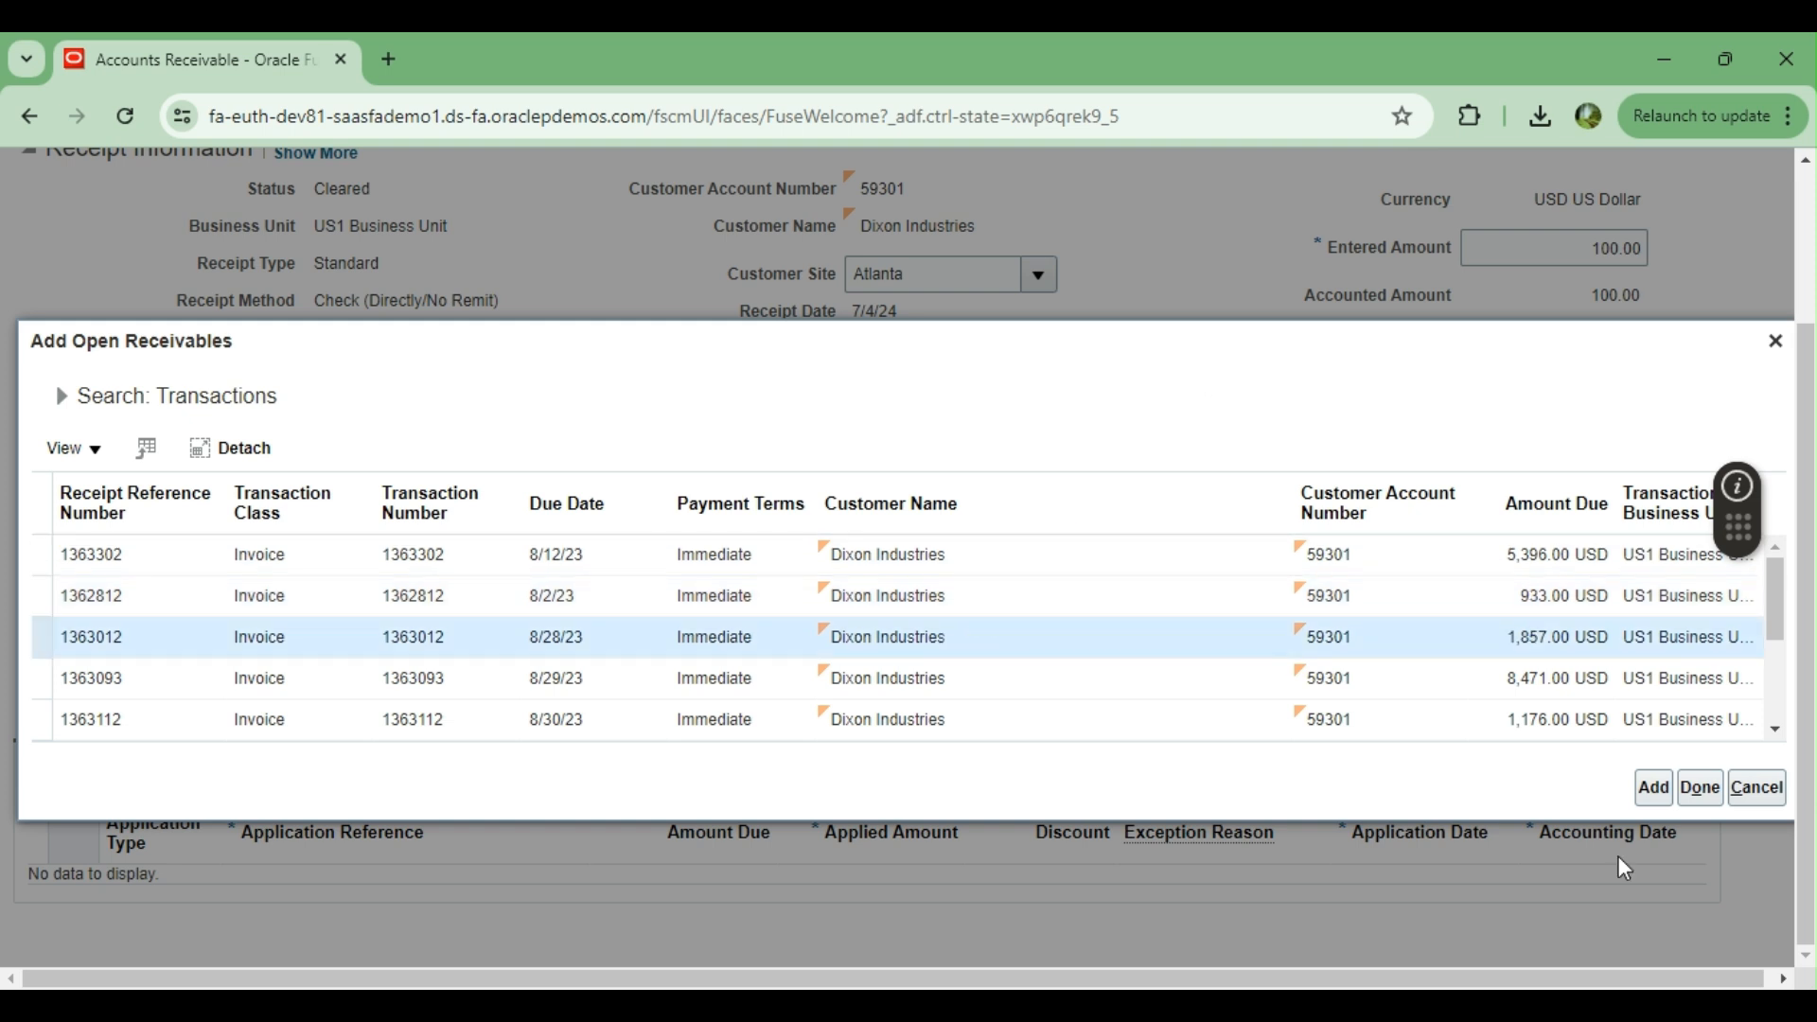
{"action": "left_click", "coordinate": [1654, 789]}
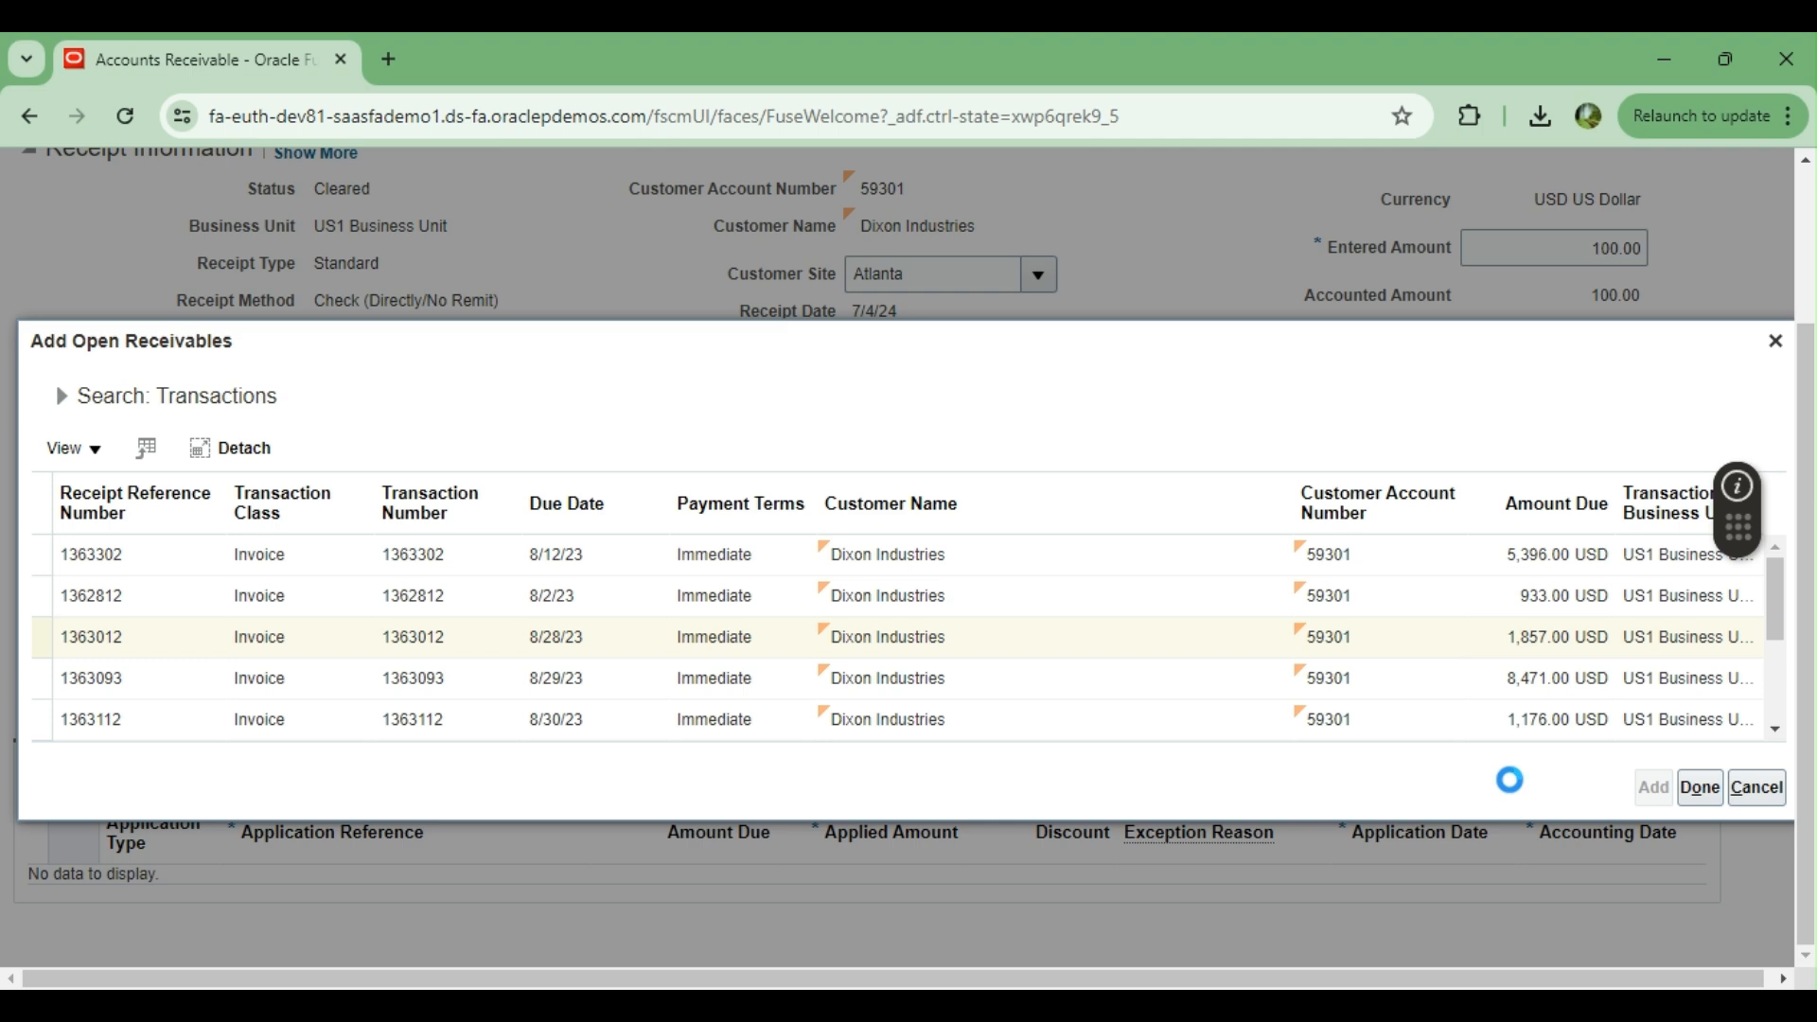
{"action": "left_click", "coordinate": [1700, 787]}
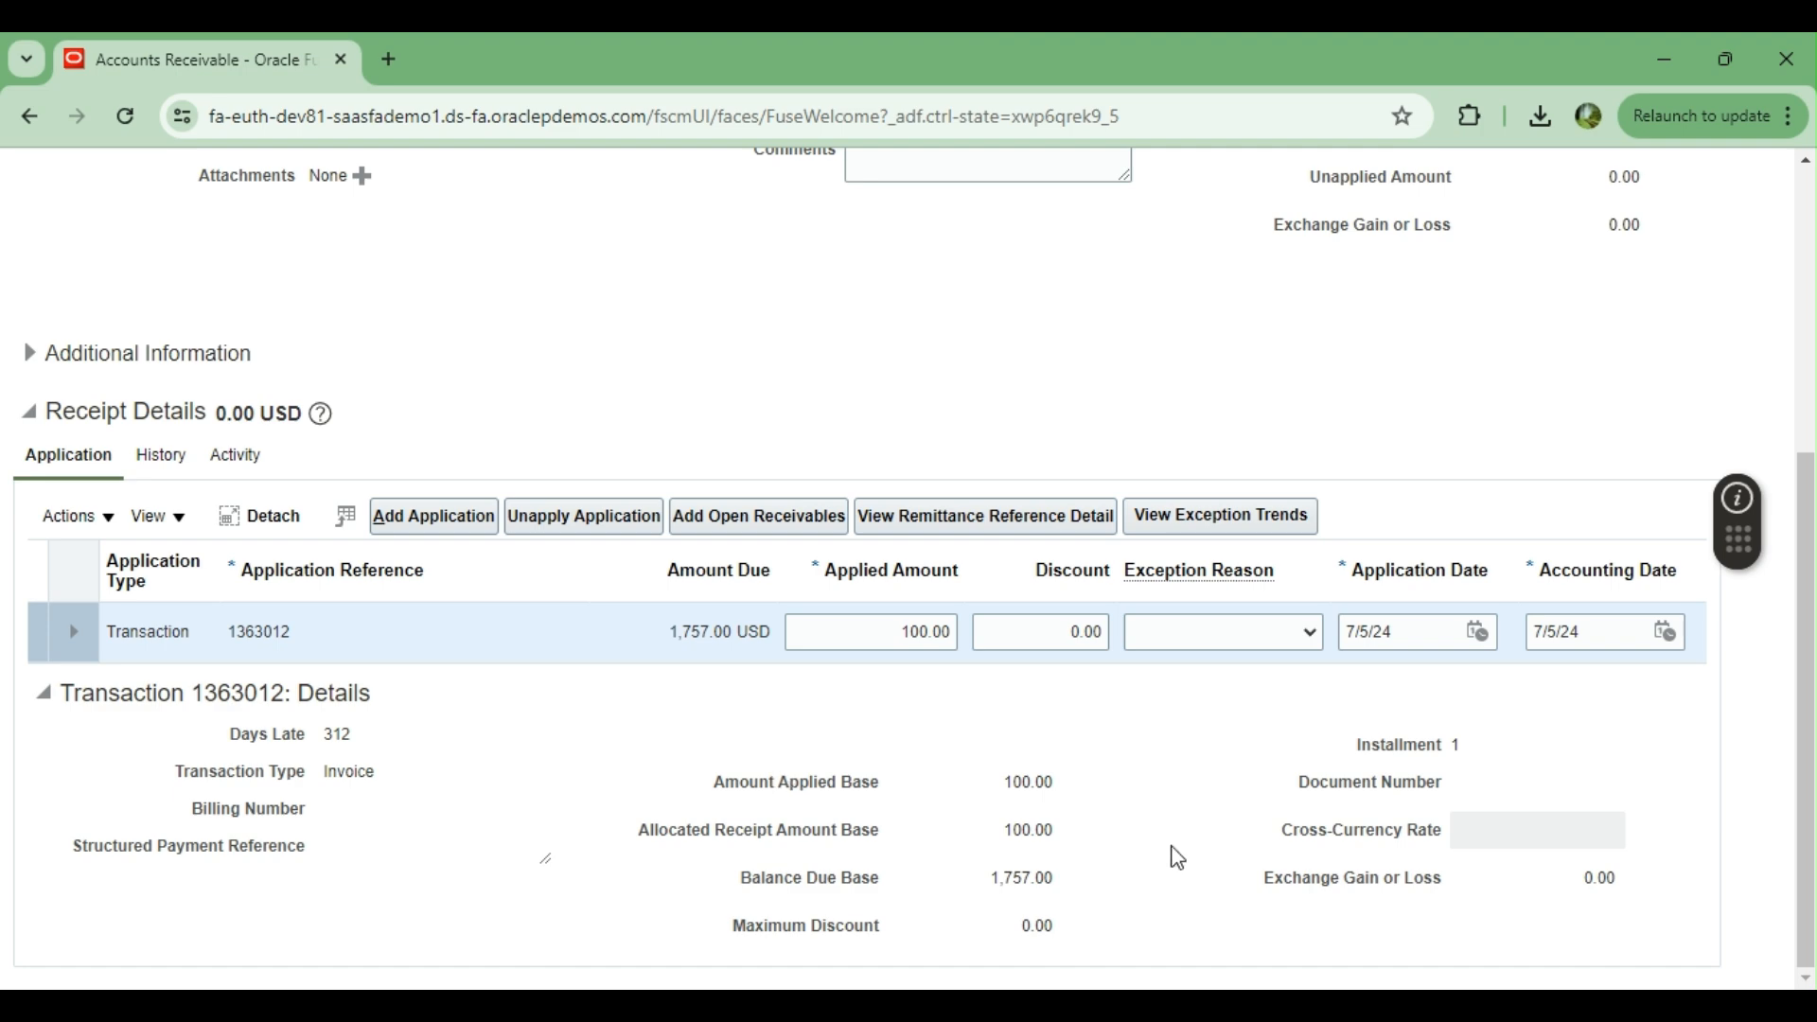
Review the receipt's applied and unapplied amounts and the transaction details, and save the receipt
{"action": "scroll", "coordinate": [1177, 857], "scroll_direction": "up", "scroll_amount": 5}
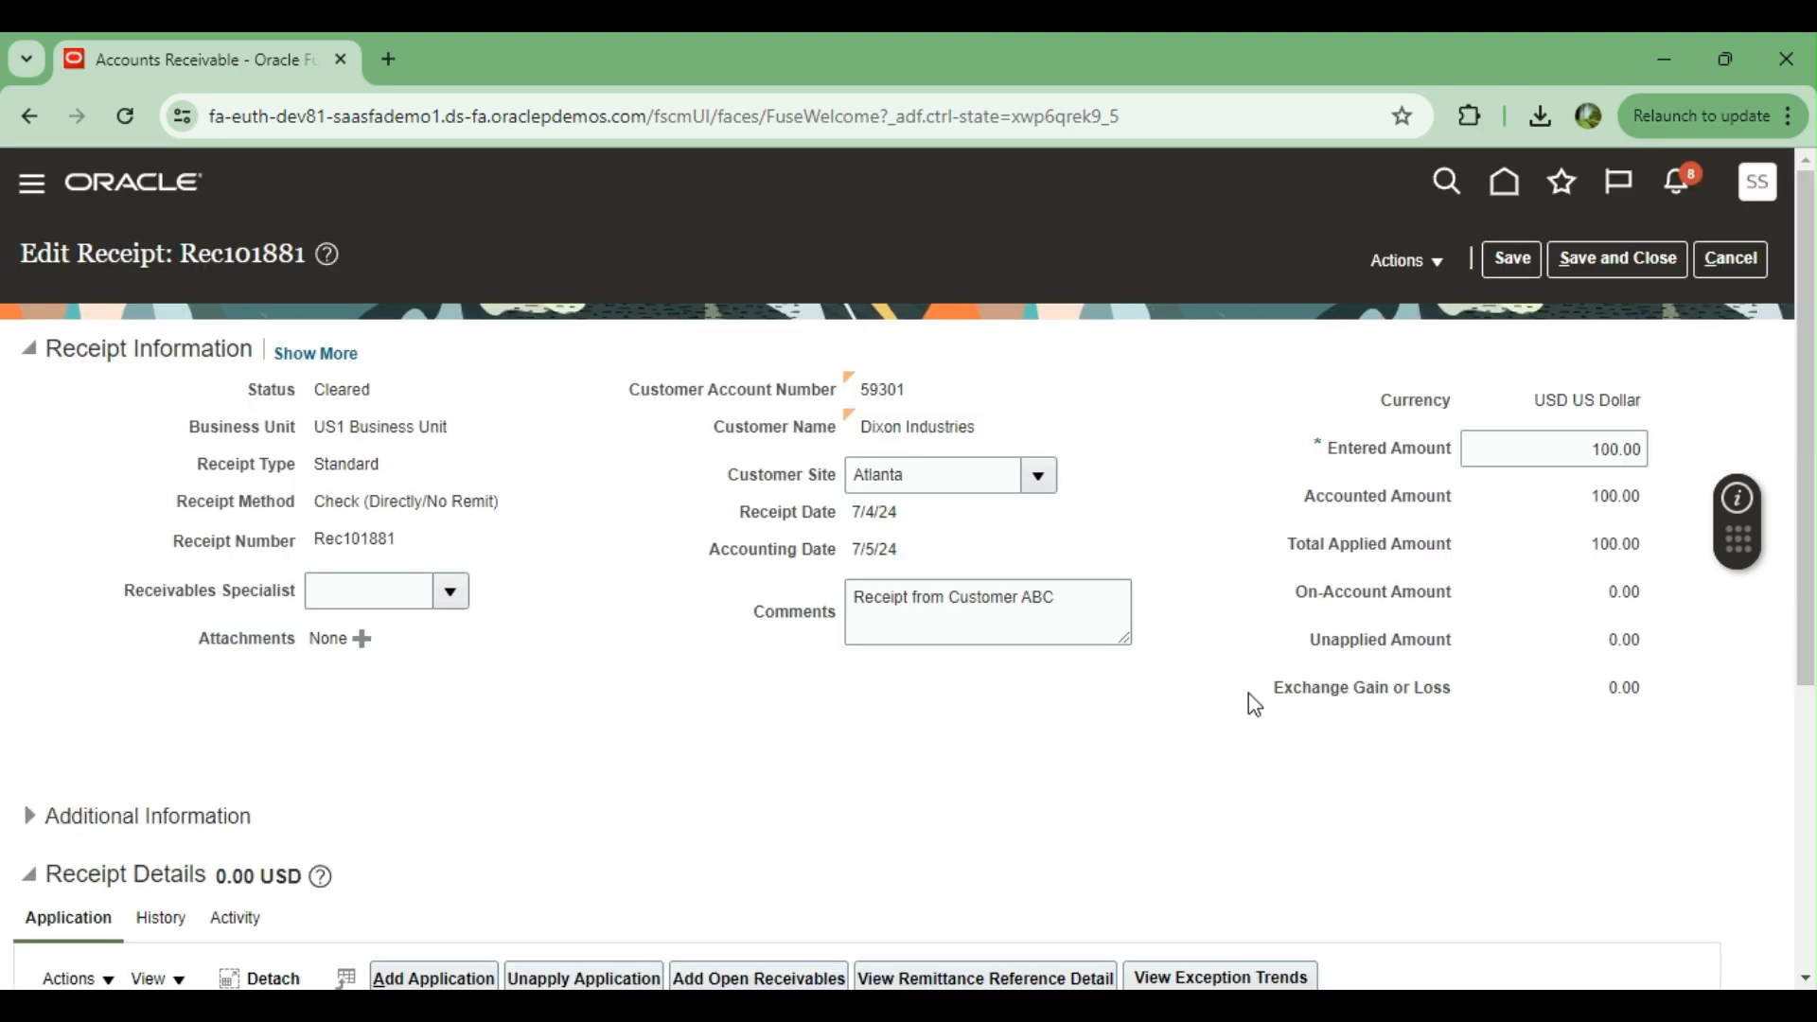
{"action": "scroll", "coordinate": [1218, 677], "scroll_direction": "down", "scroll_amount": 5}
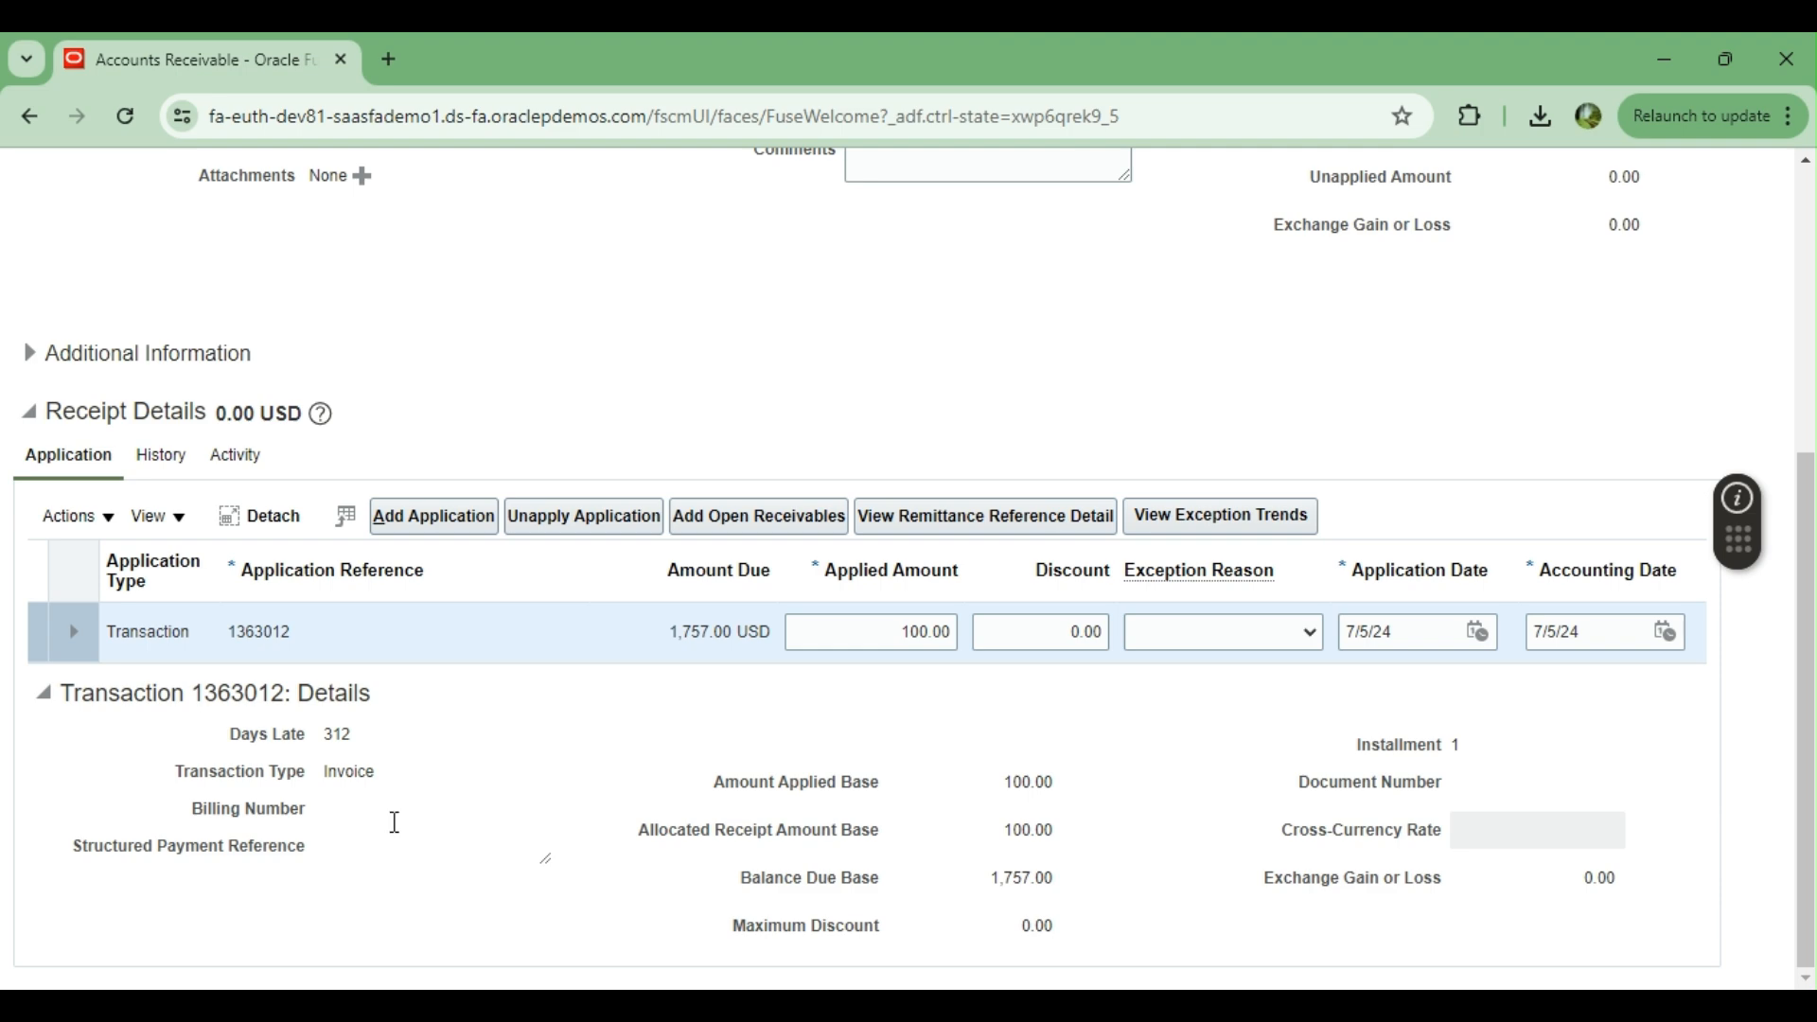
{"action": "scroll", "coordinate": [1212, 802], "scroll_direction": "up", "scroll_amount": 5}
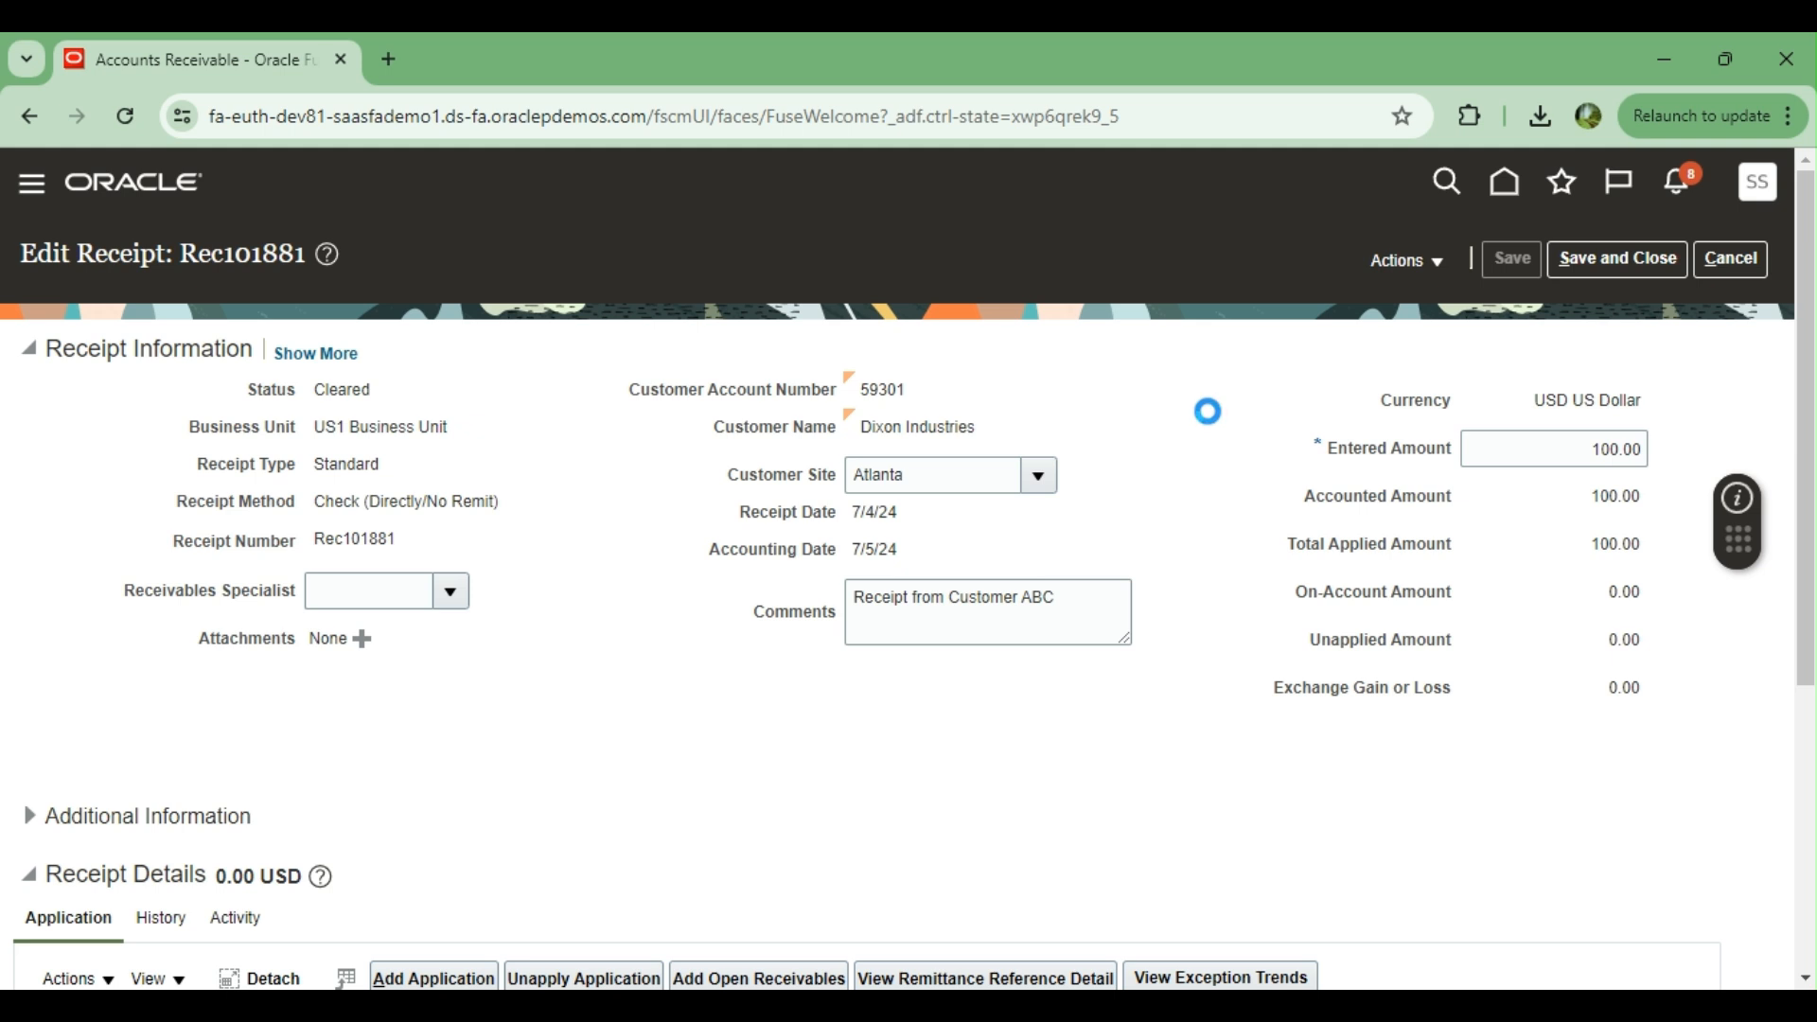
Try to view the receipt's accounting, and dismiss the accounting lines dialog
{"action": "left_click", "coordinate": [1438, 261]}
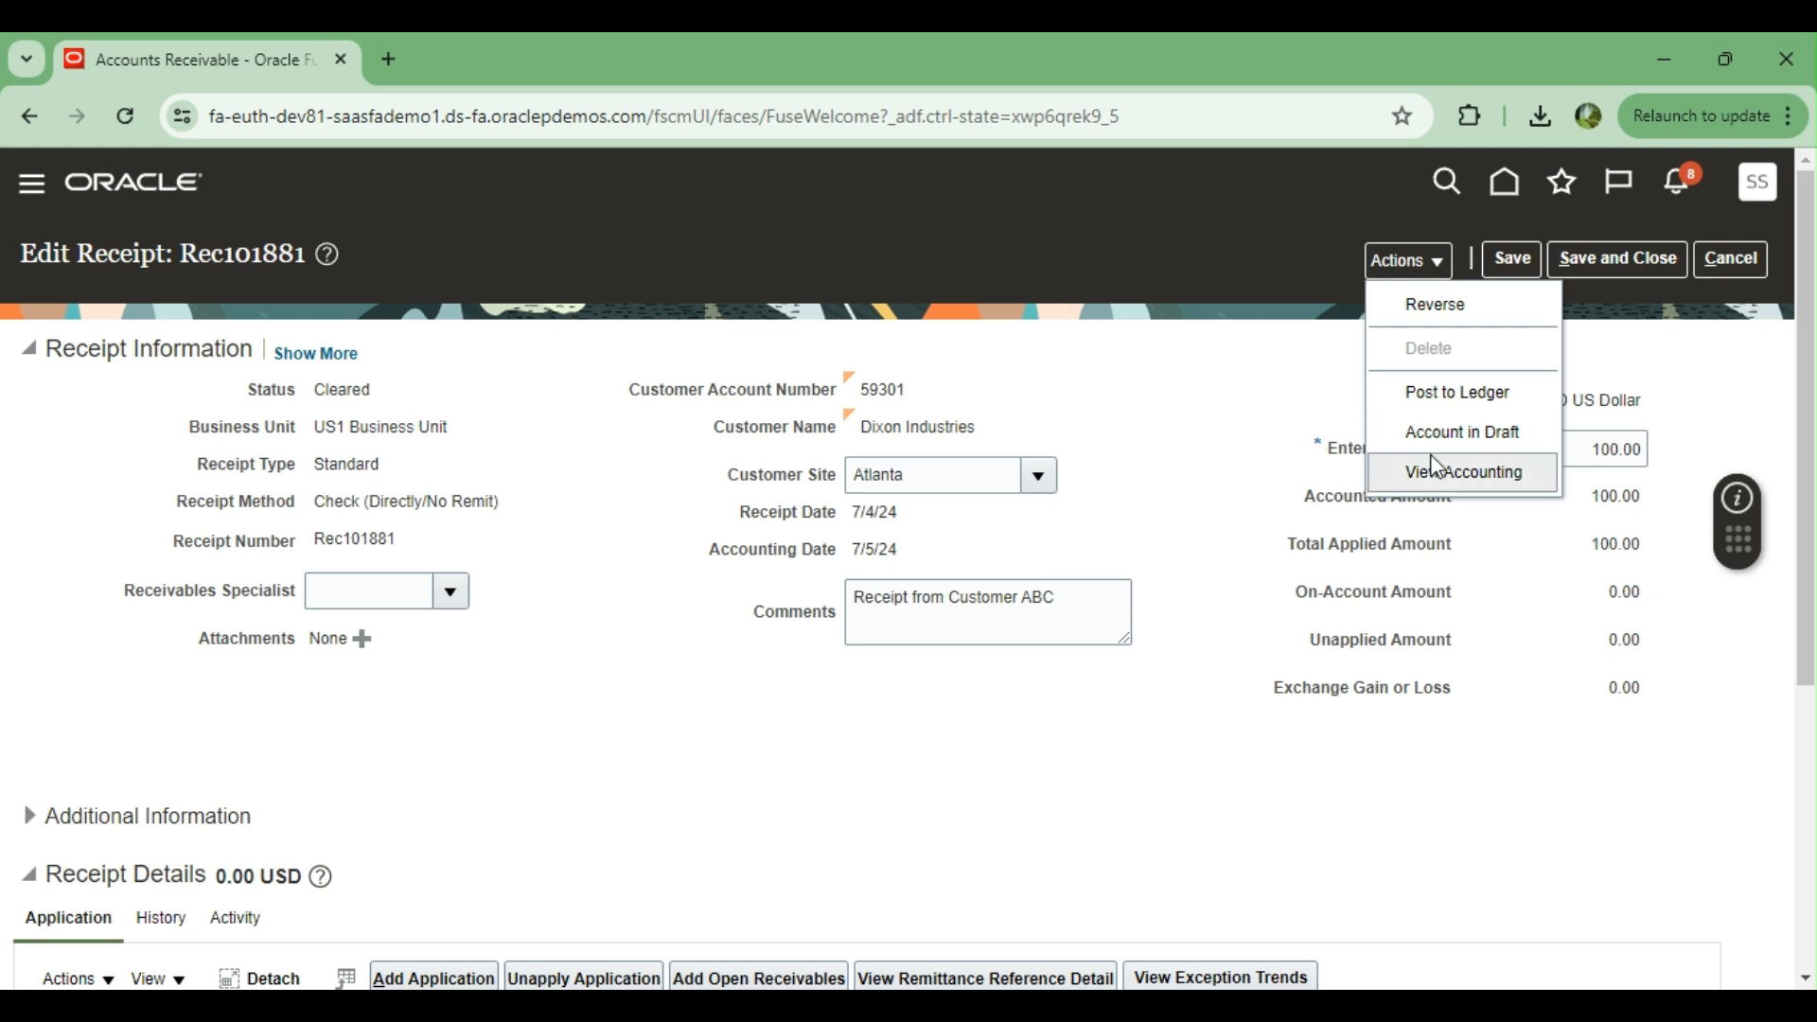
{"action": "left_click", "coordinate": [1450, 473]}
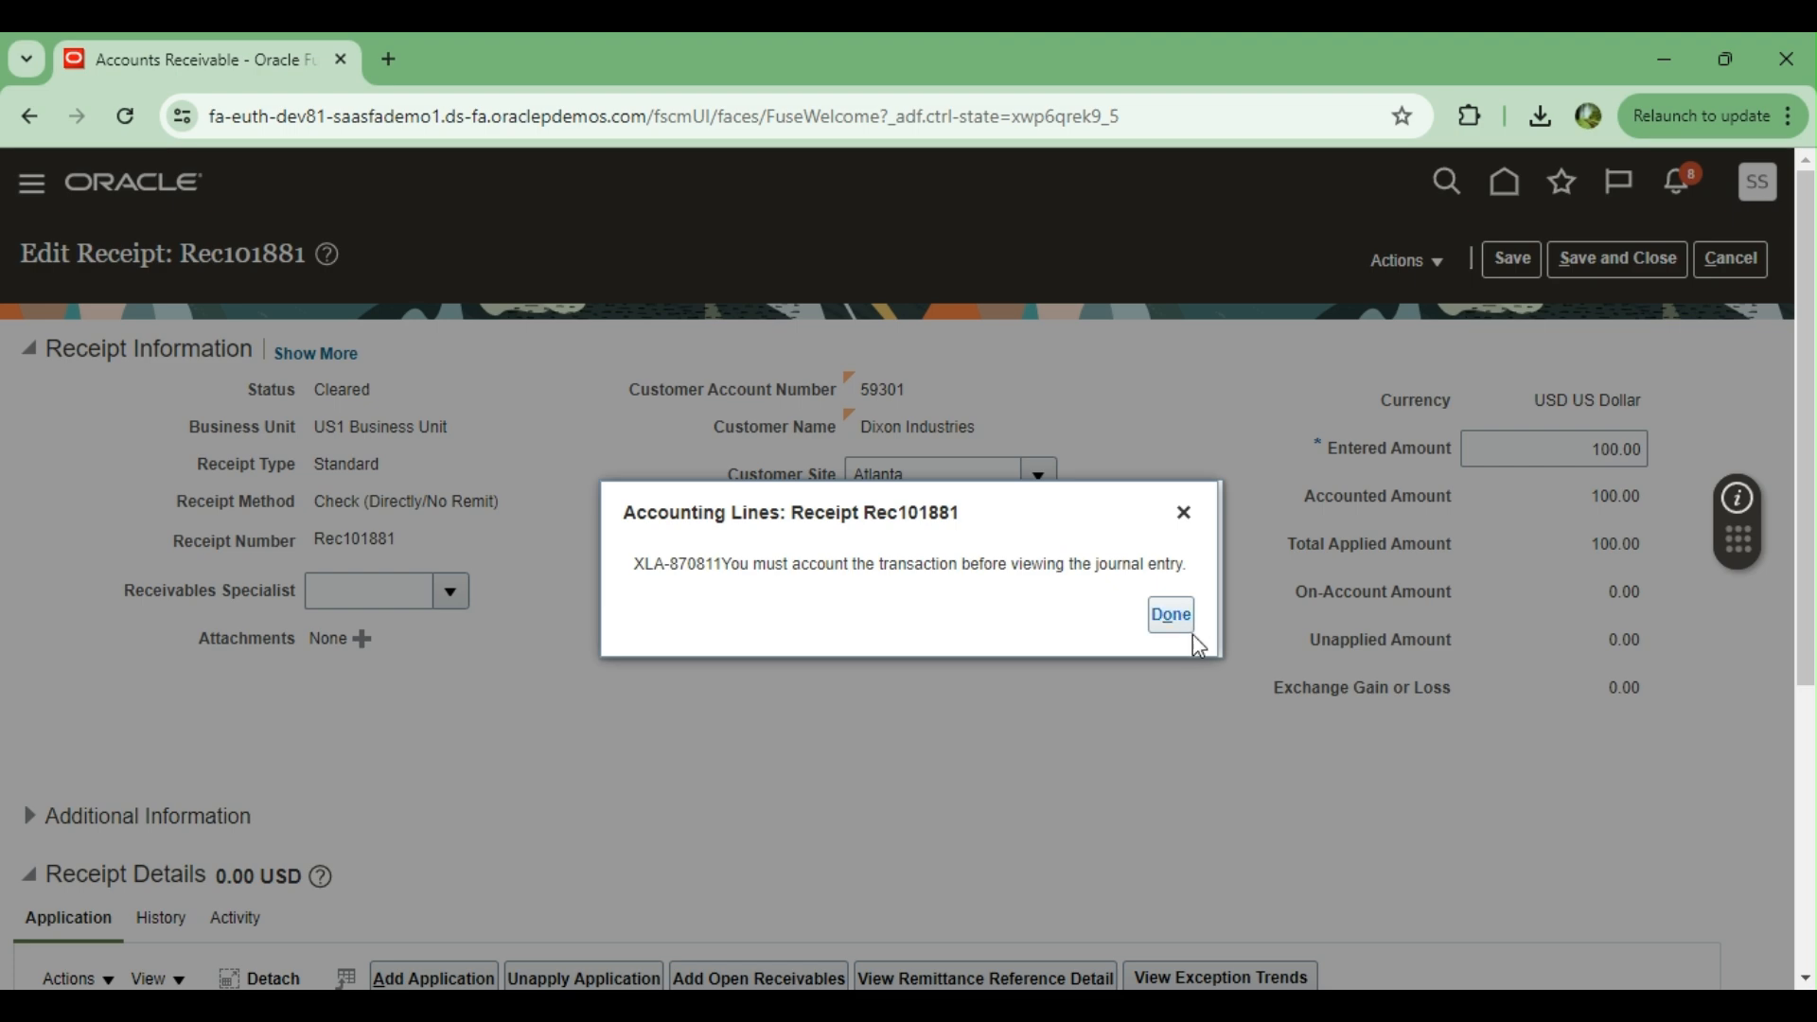
{"action": "left_click", "coordinate": [1173, 617]}
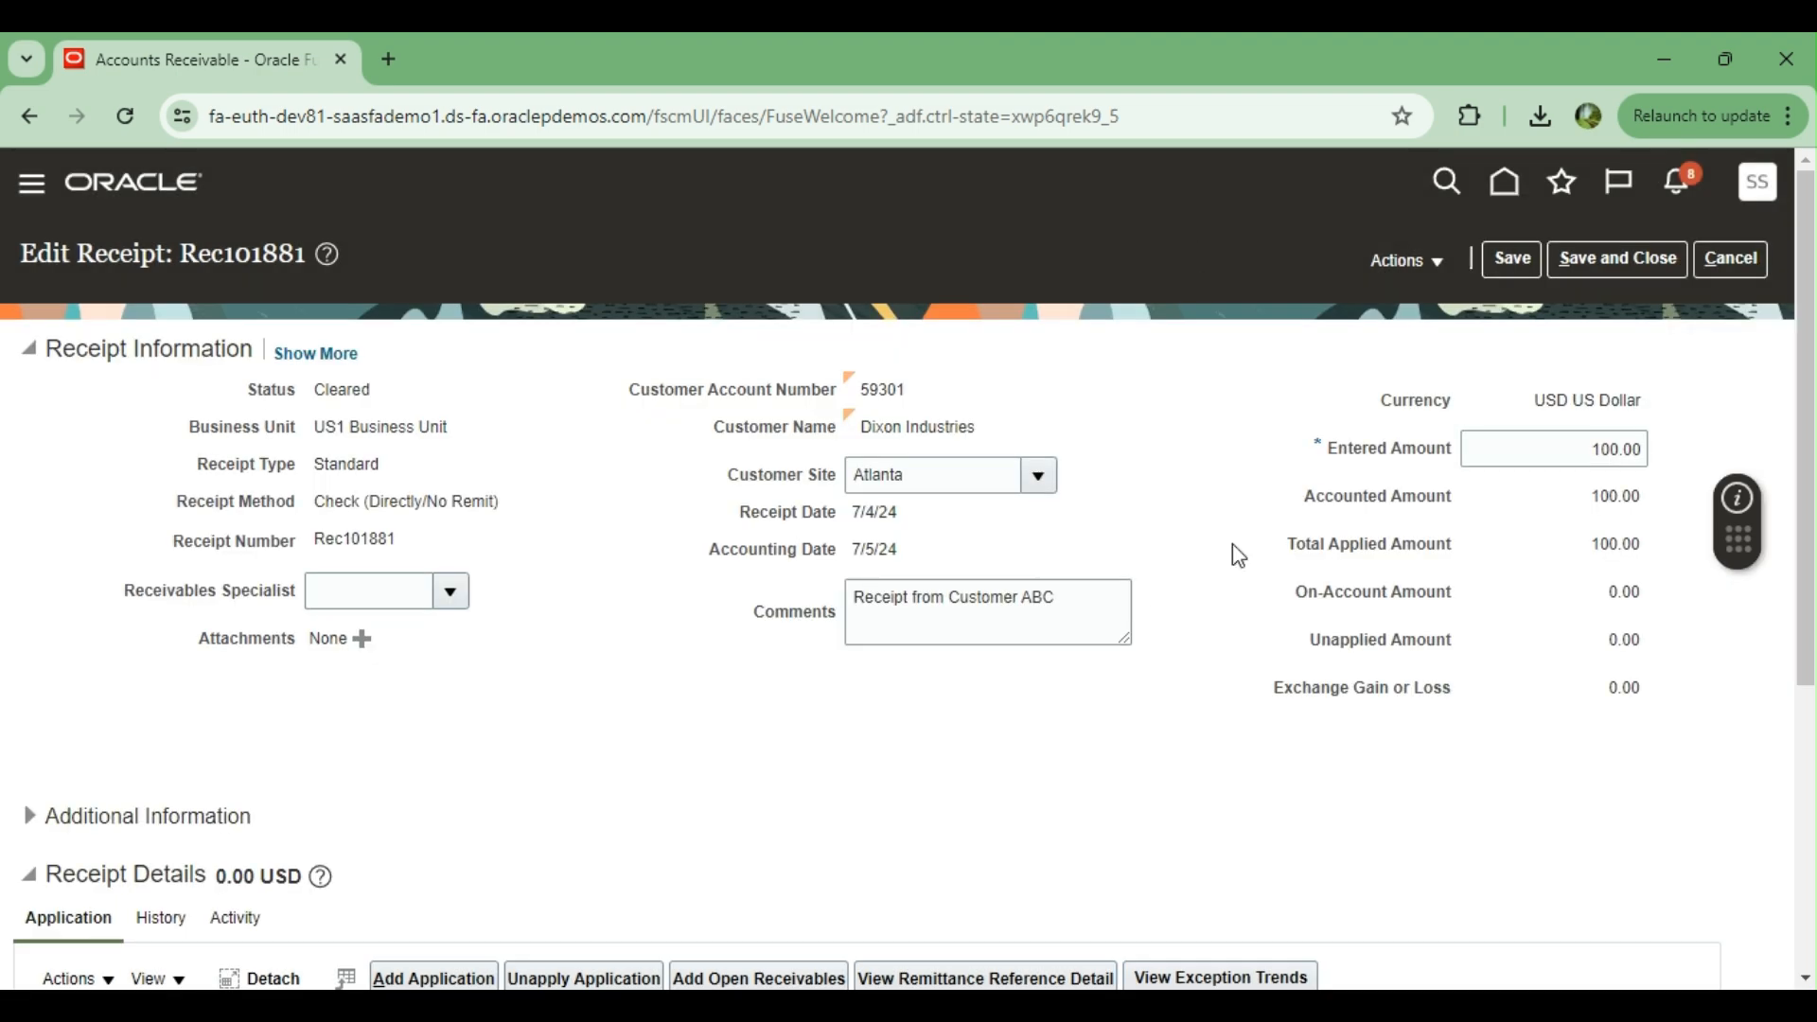
Account the receipt in draft
{"action": "scroll", "coordinate": [1232, 543], "scroll_direction": "down", "scroll_amount": 5}
{"action": "scroll", "coordinate": [1235, 529], "scroll_direction": "up", "scroll_amount": 5}
{"action": "left_click", "coordinate": [1437, 263]}
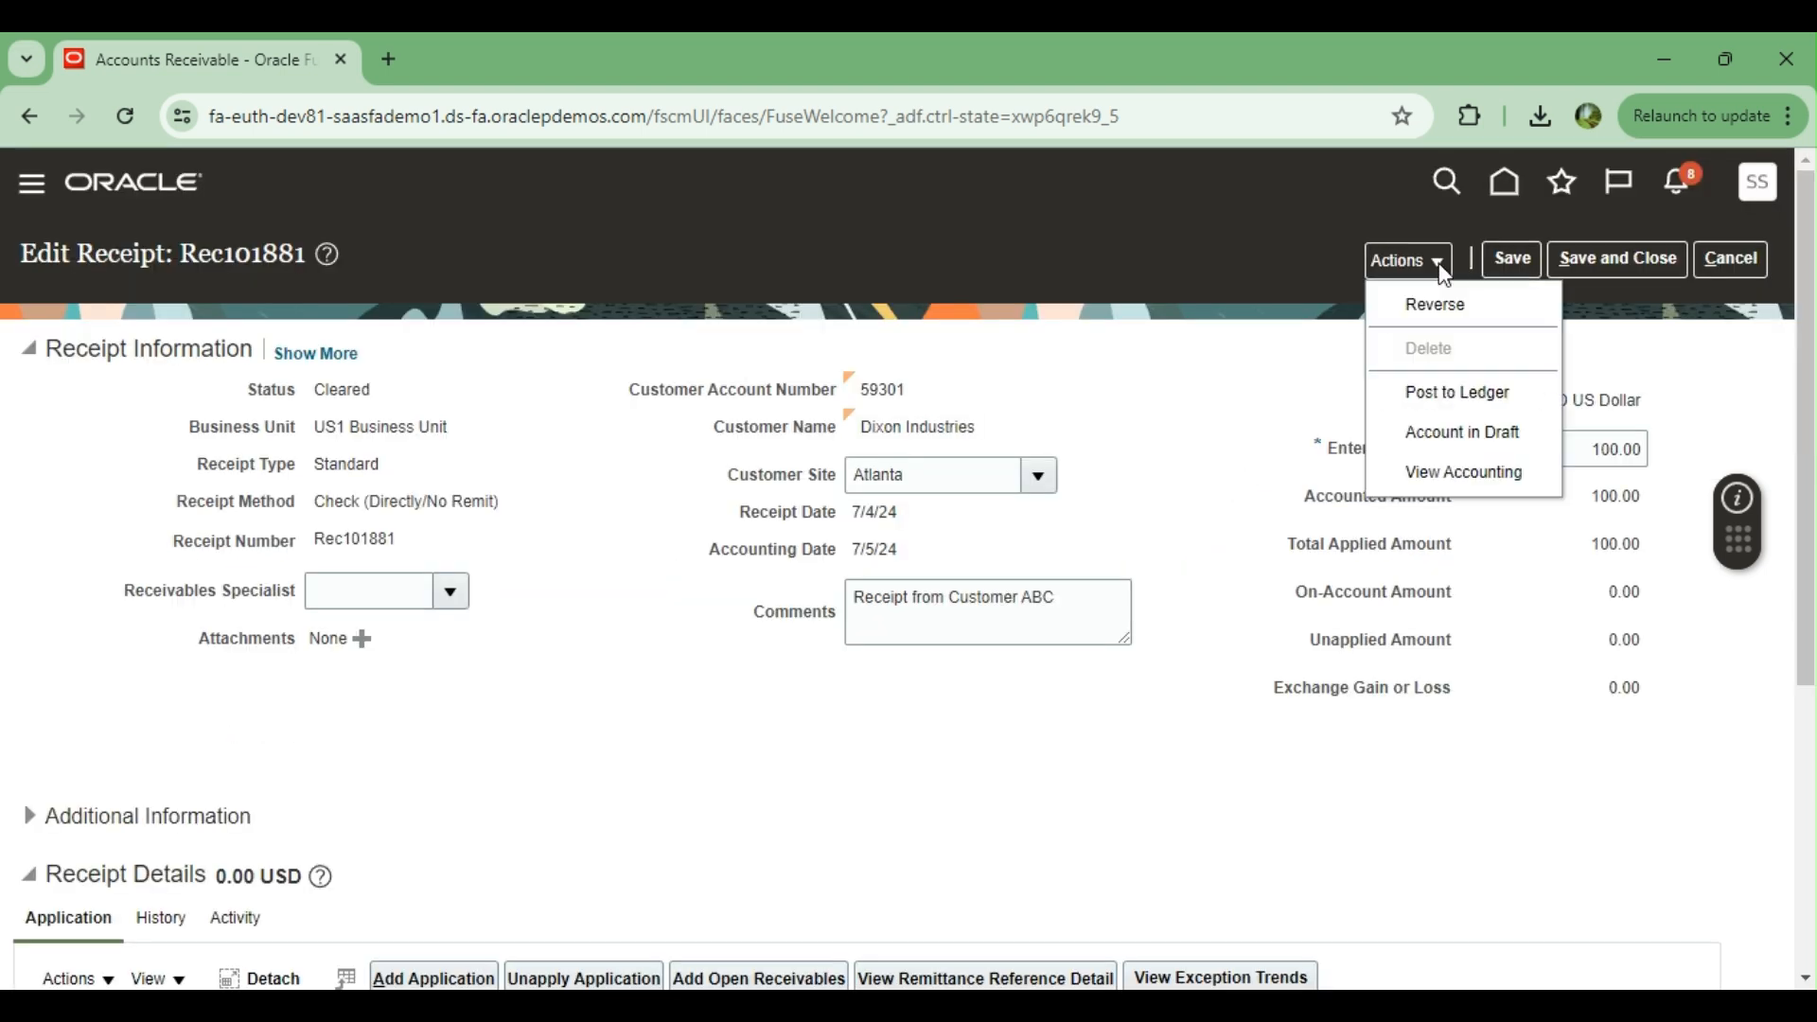
{"action": "left_click", "coordinate": [1443, 444]}
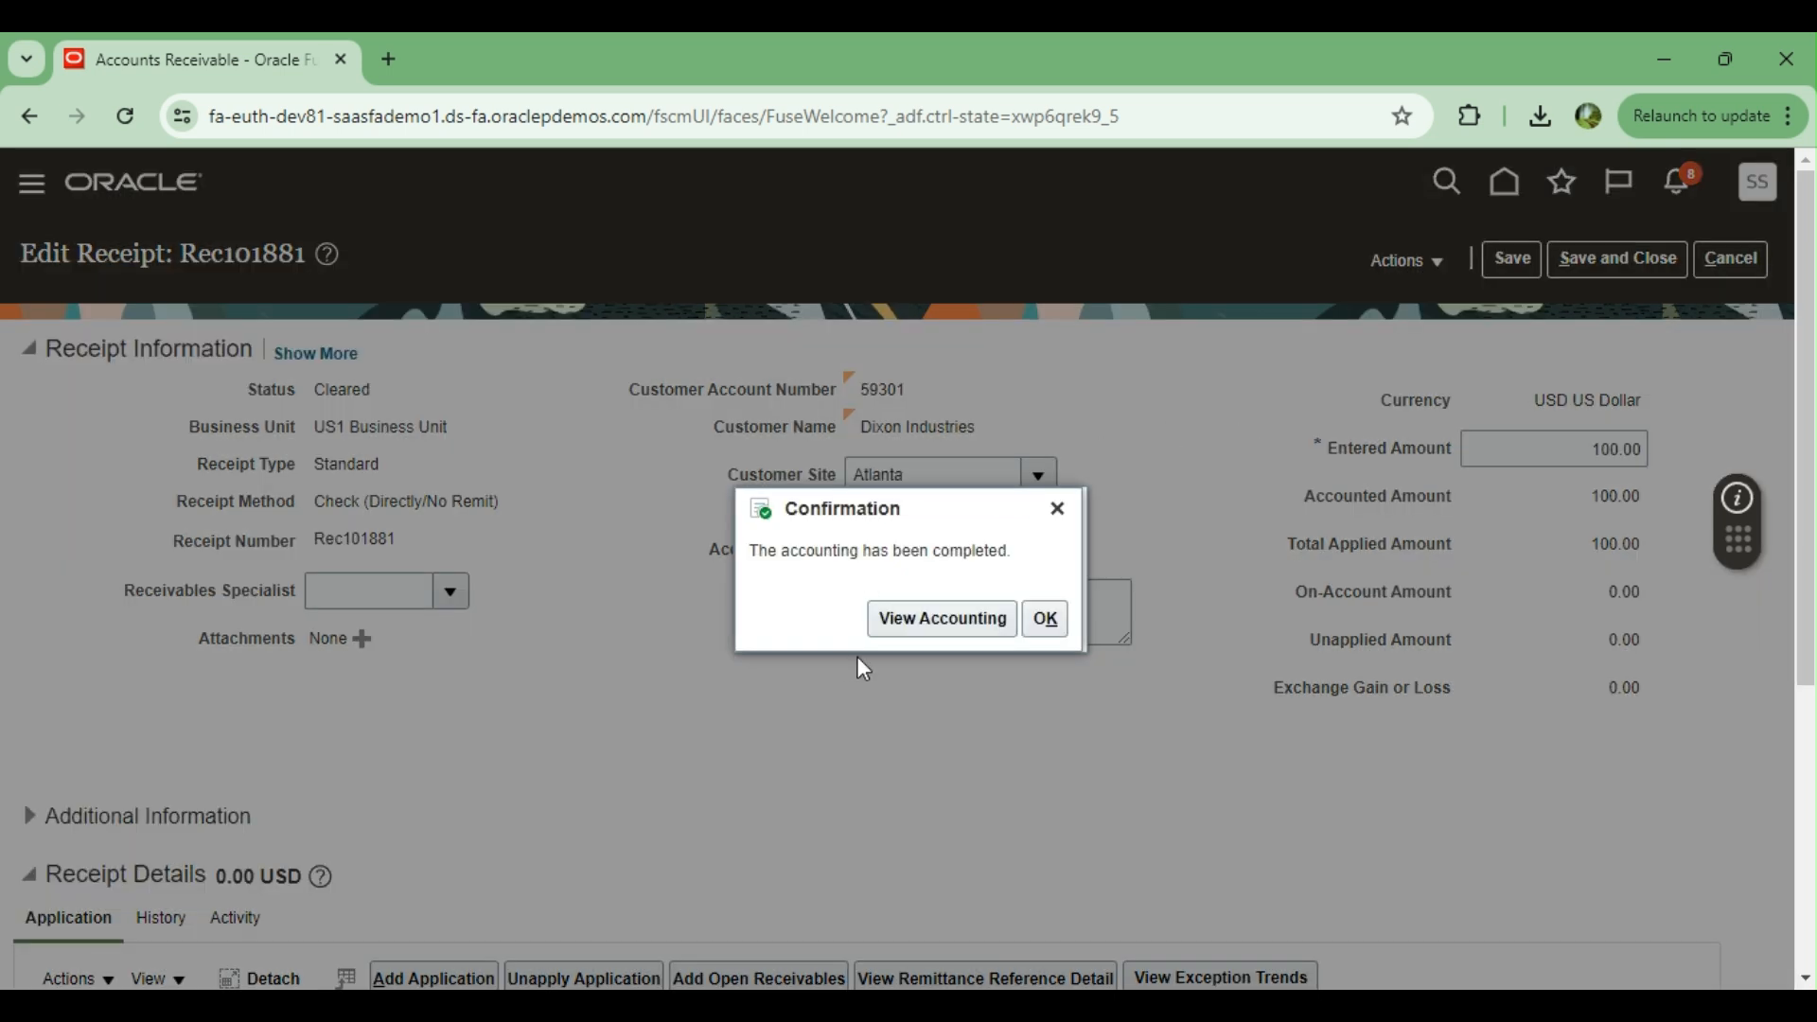
Examine the receipt's draft accounting lines in US Primary Ledger, including the cash line's account segments, and close them
{"action": "left_click", "coordinate": [917, 617]}
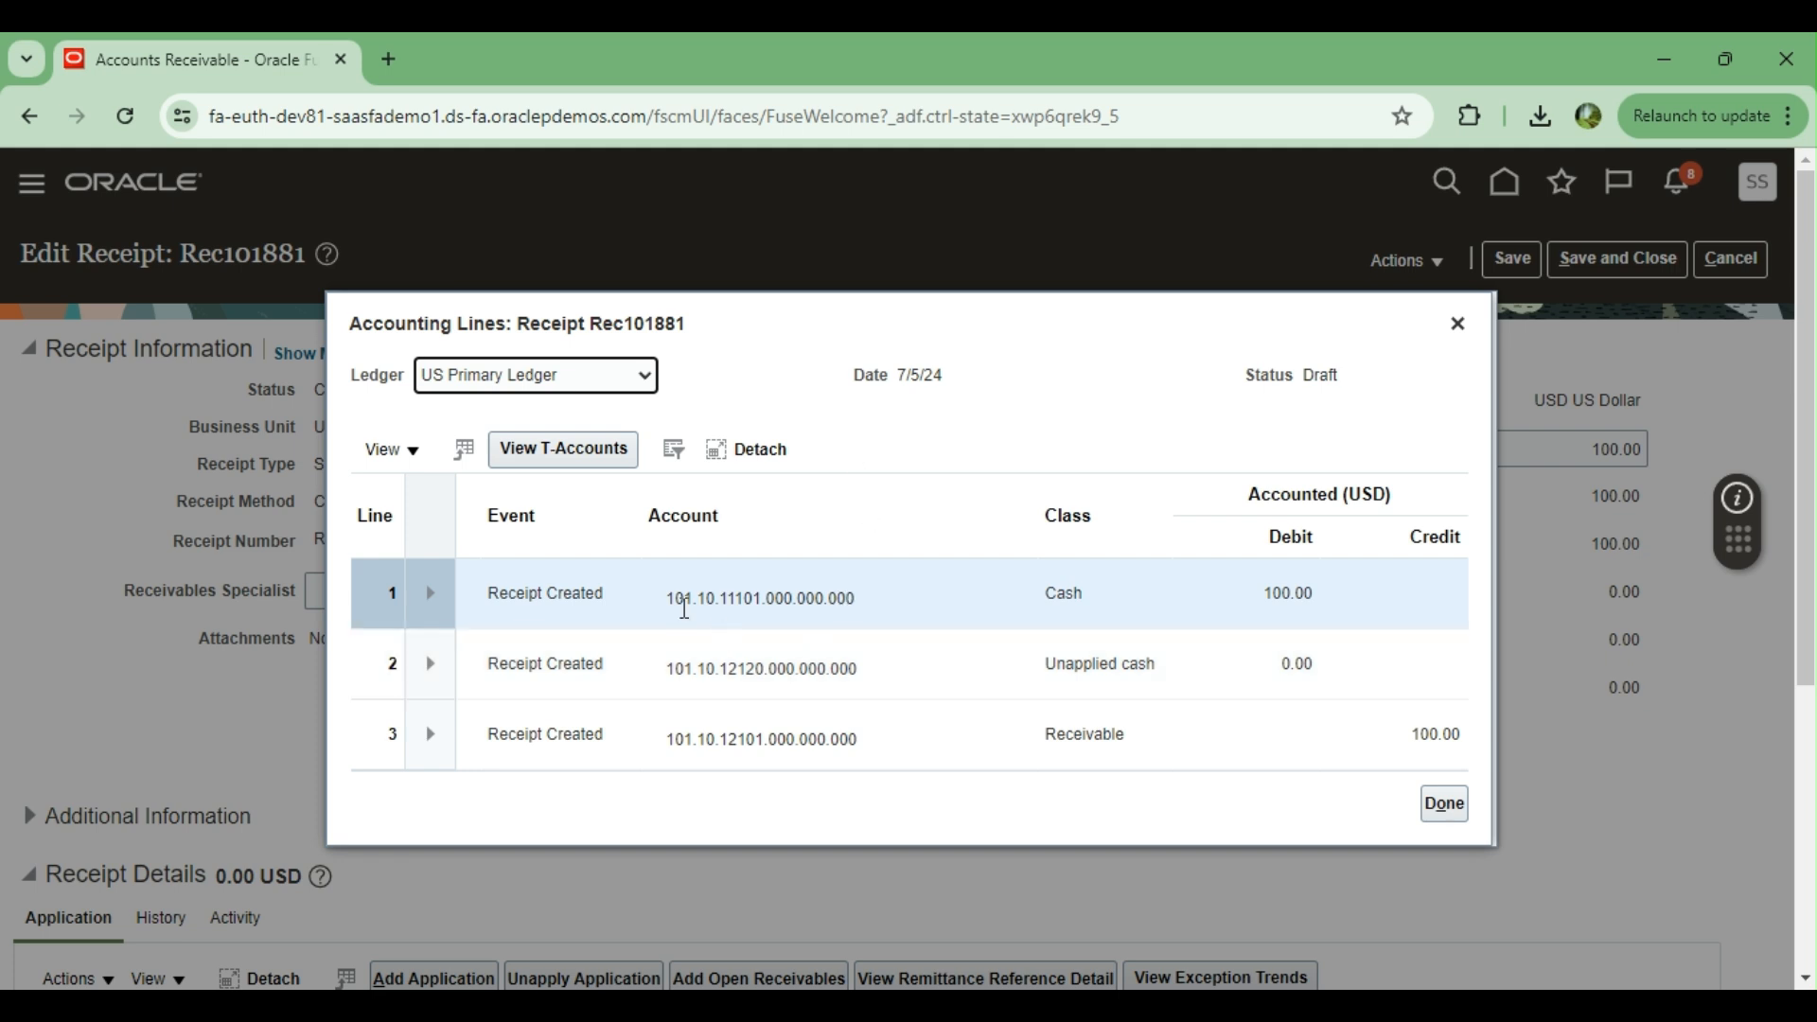
{"action": "left_click", "coordinate": [703, 598]}
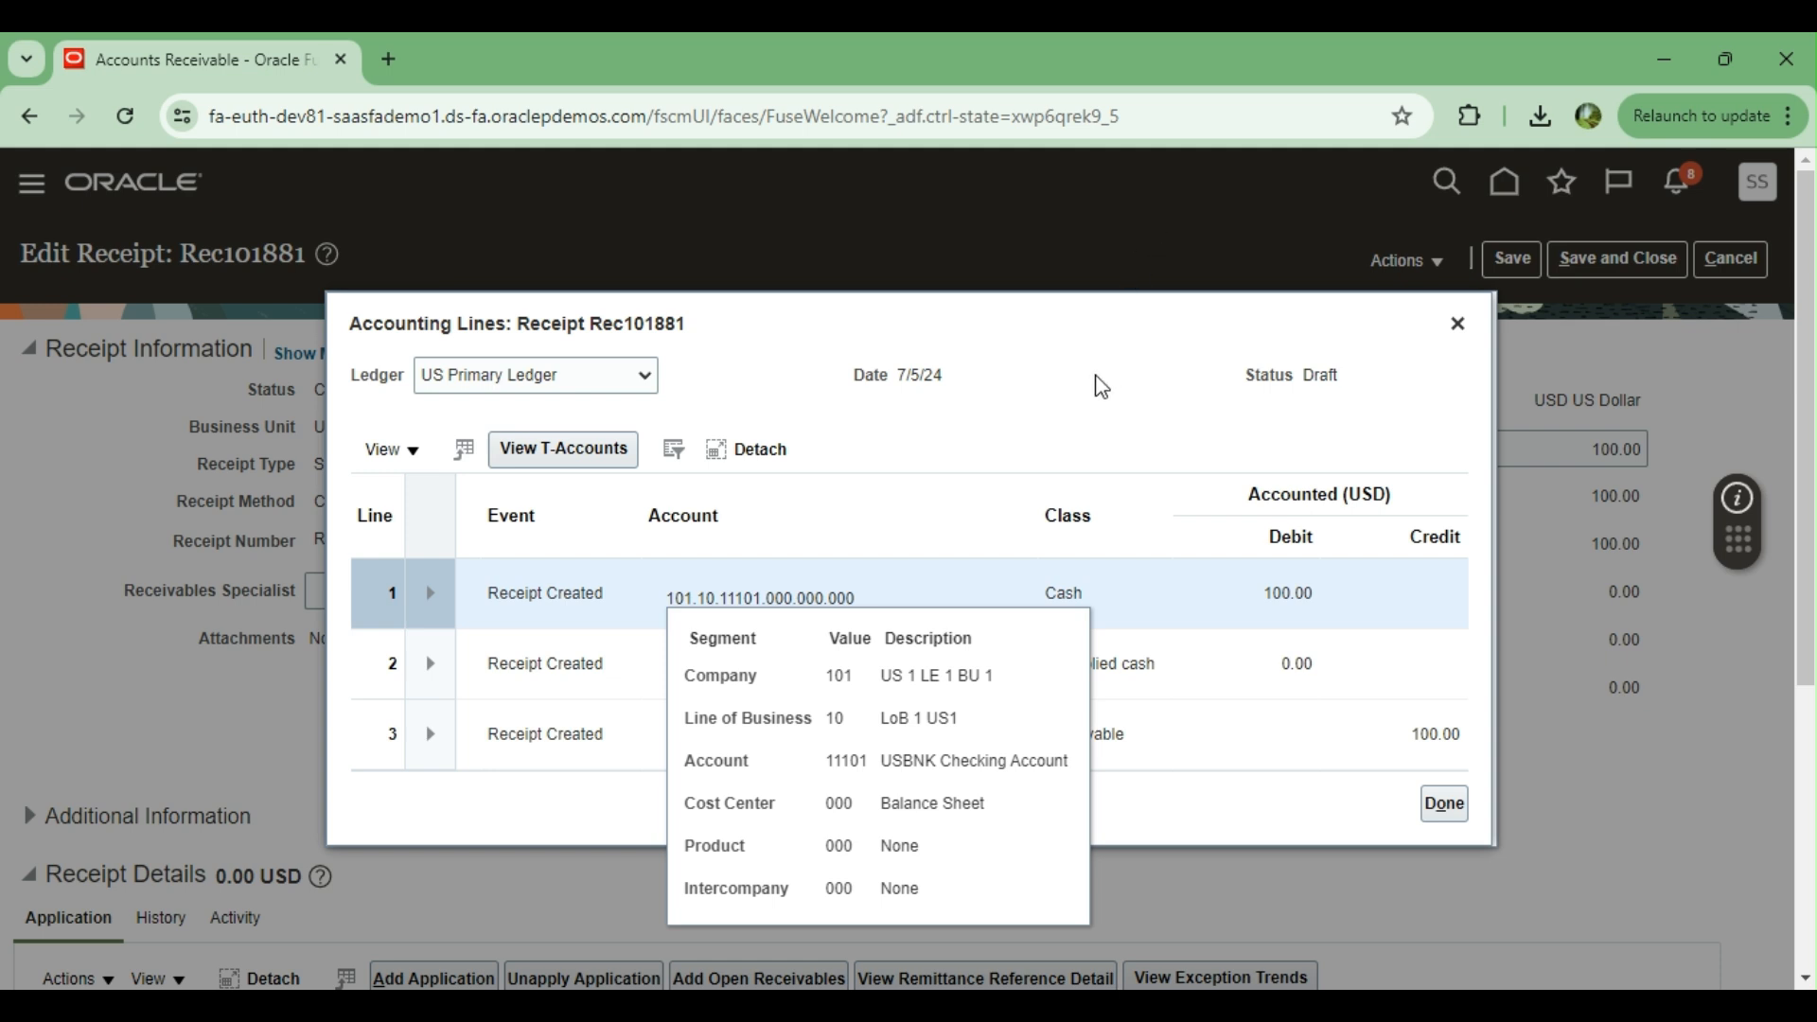
{"action": "left_click", "coordinate": [1000, 333]}
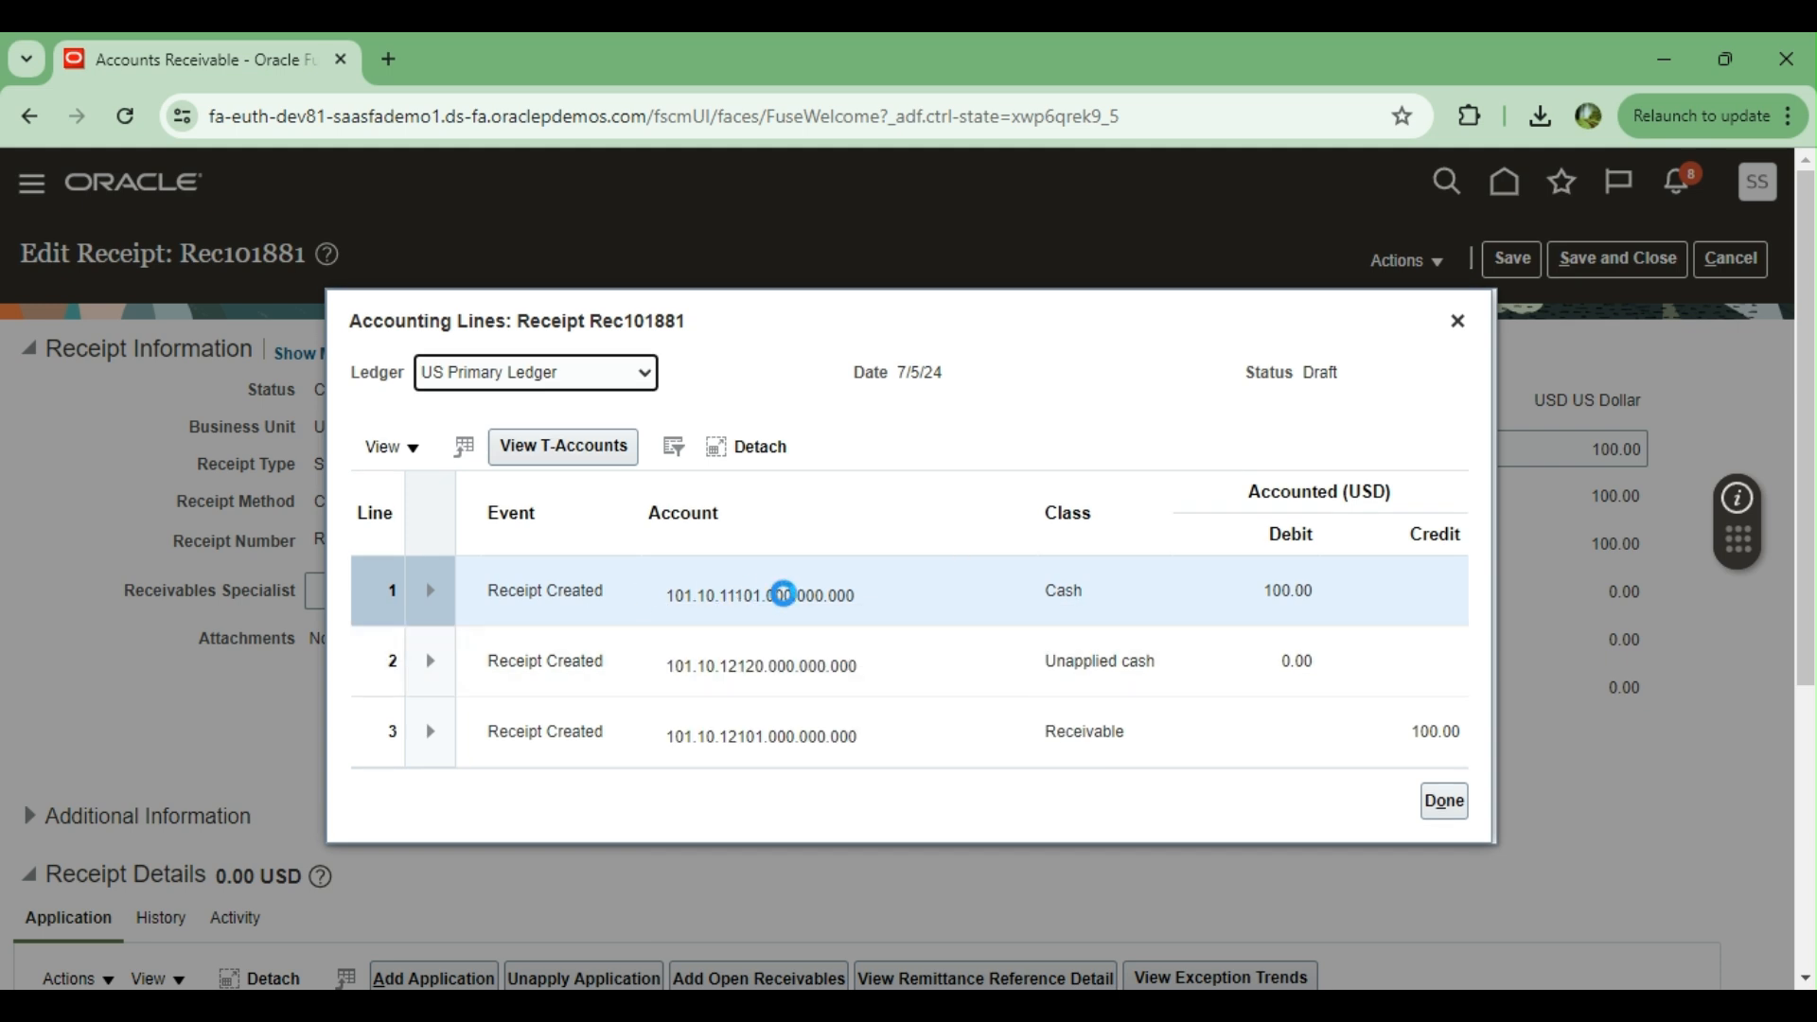
{"action": "mouse_move", "coordinate": [747, 595]}
{"action": "left_click", "coordinate": [1079, 330]}
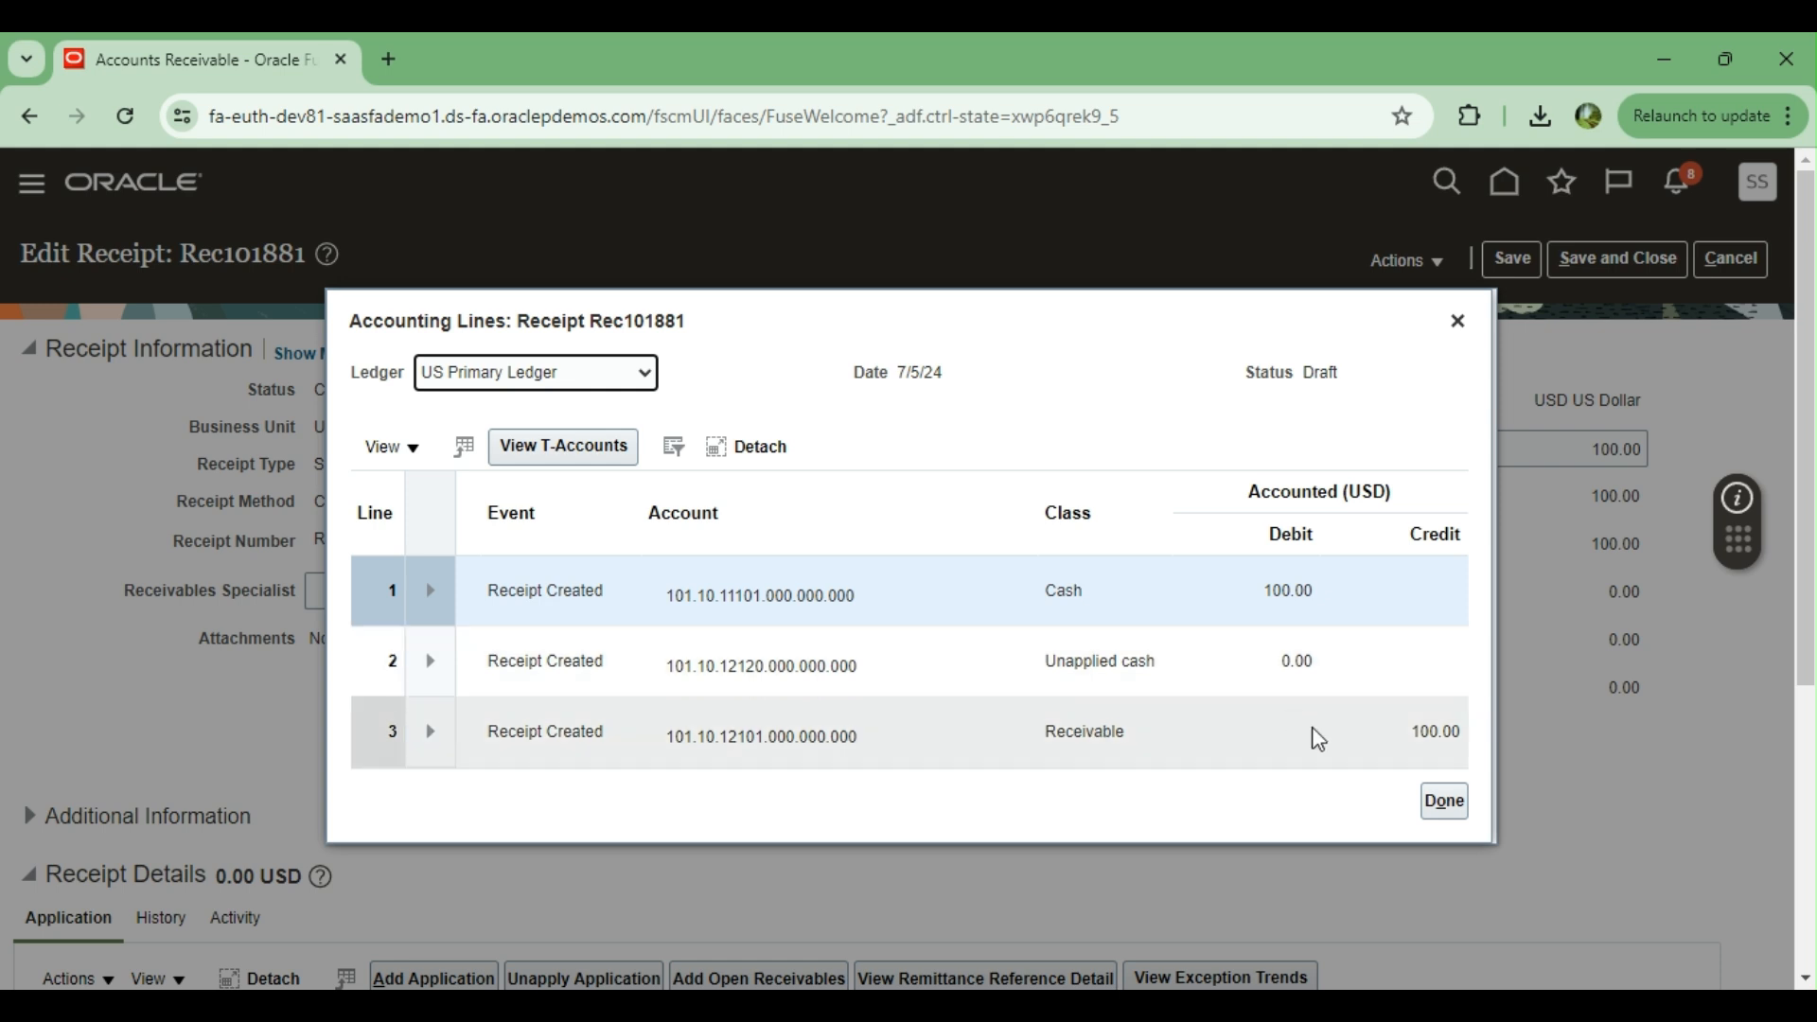
{"action": "left_click", "coordinate": [1454, 807]}
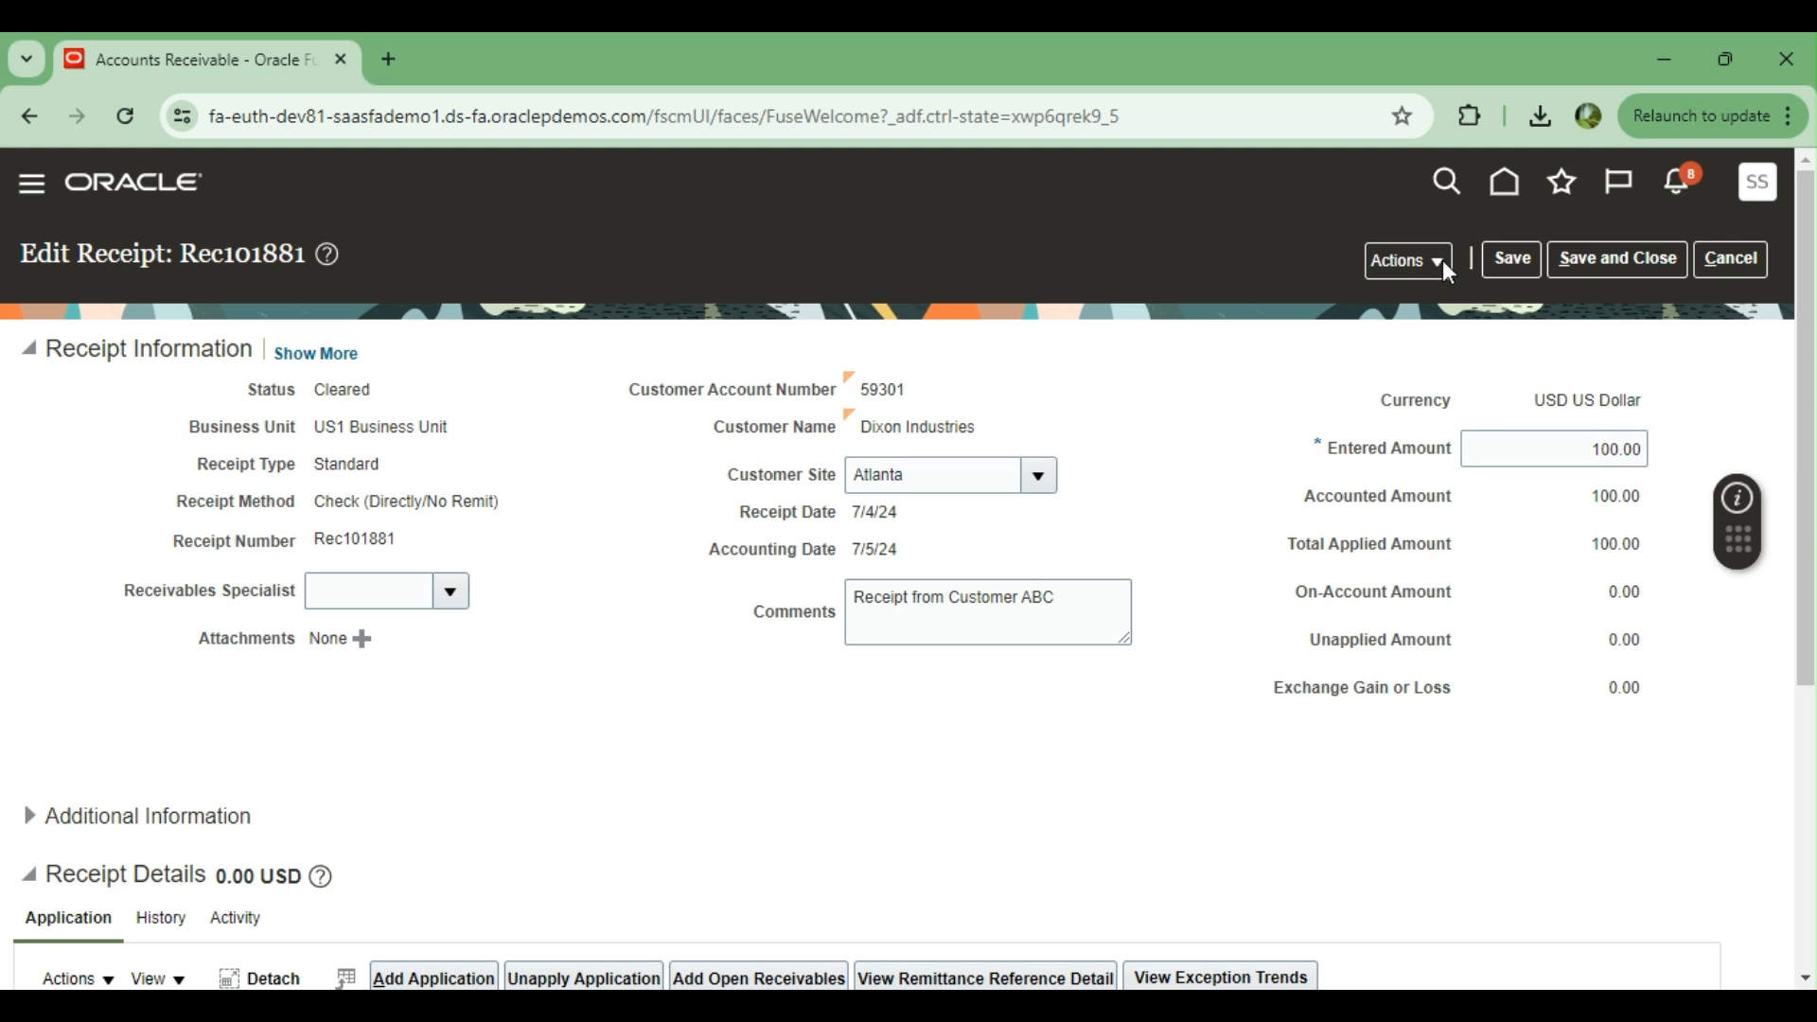
Post the receipt to the ledger and open its accounting lines
{"action": "left_click", "coordinate": [1442, 260]}
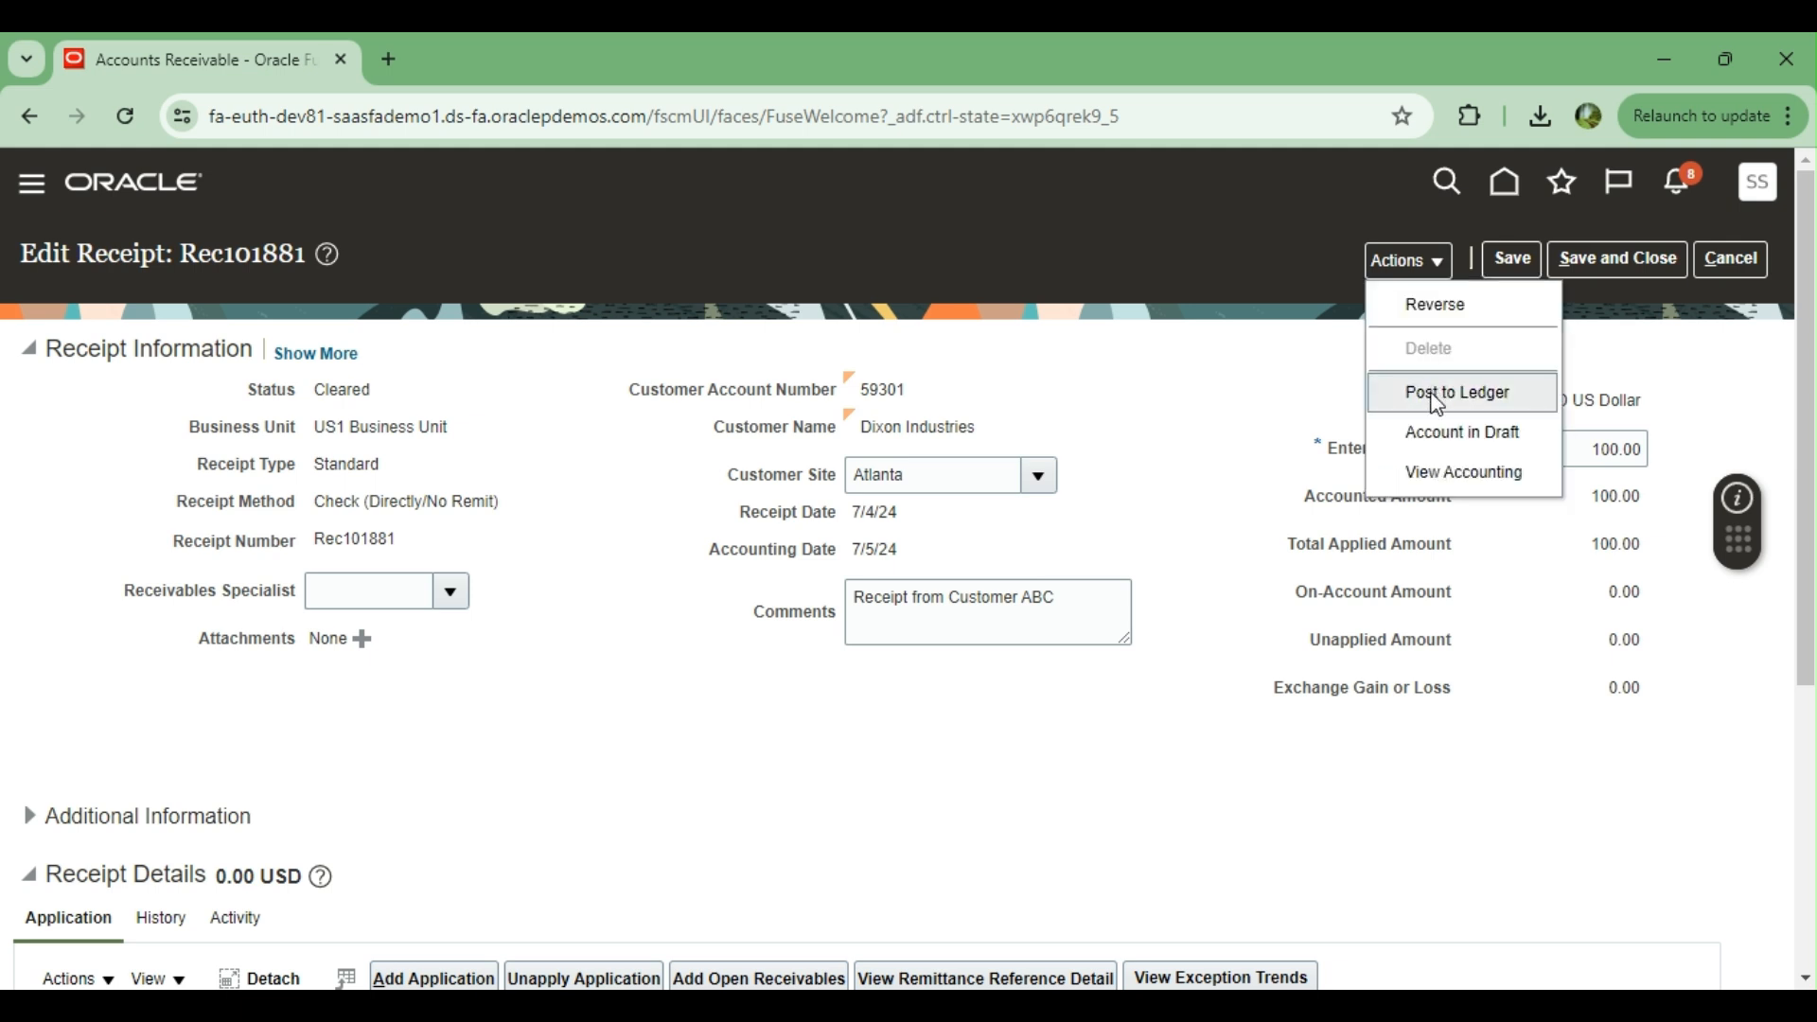
{"action": "left_click", "coordinate": [1437, 393]}
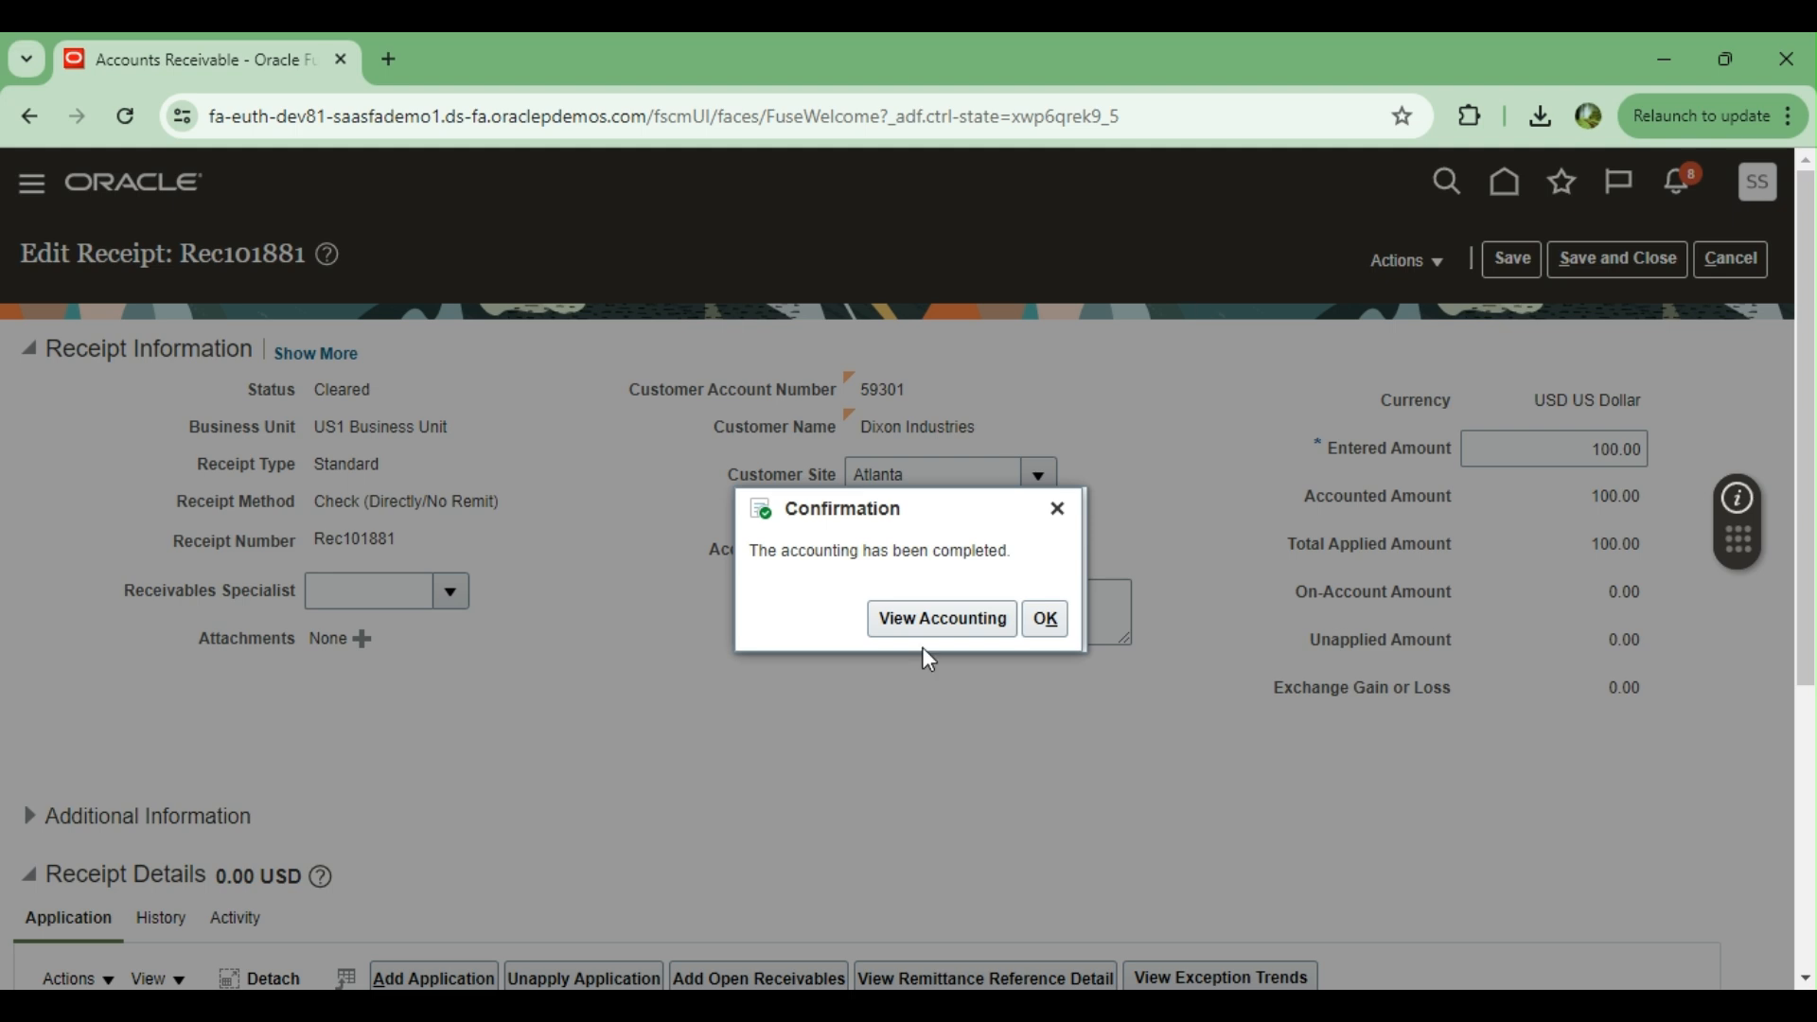
{"action": "left_click", "coordinate": [941, 618]}
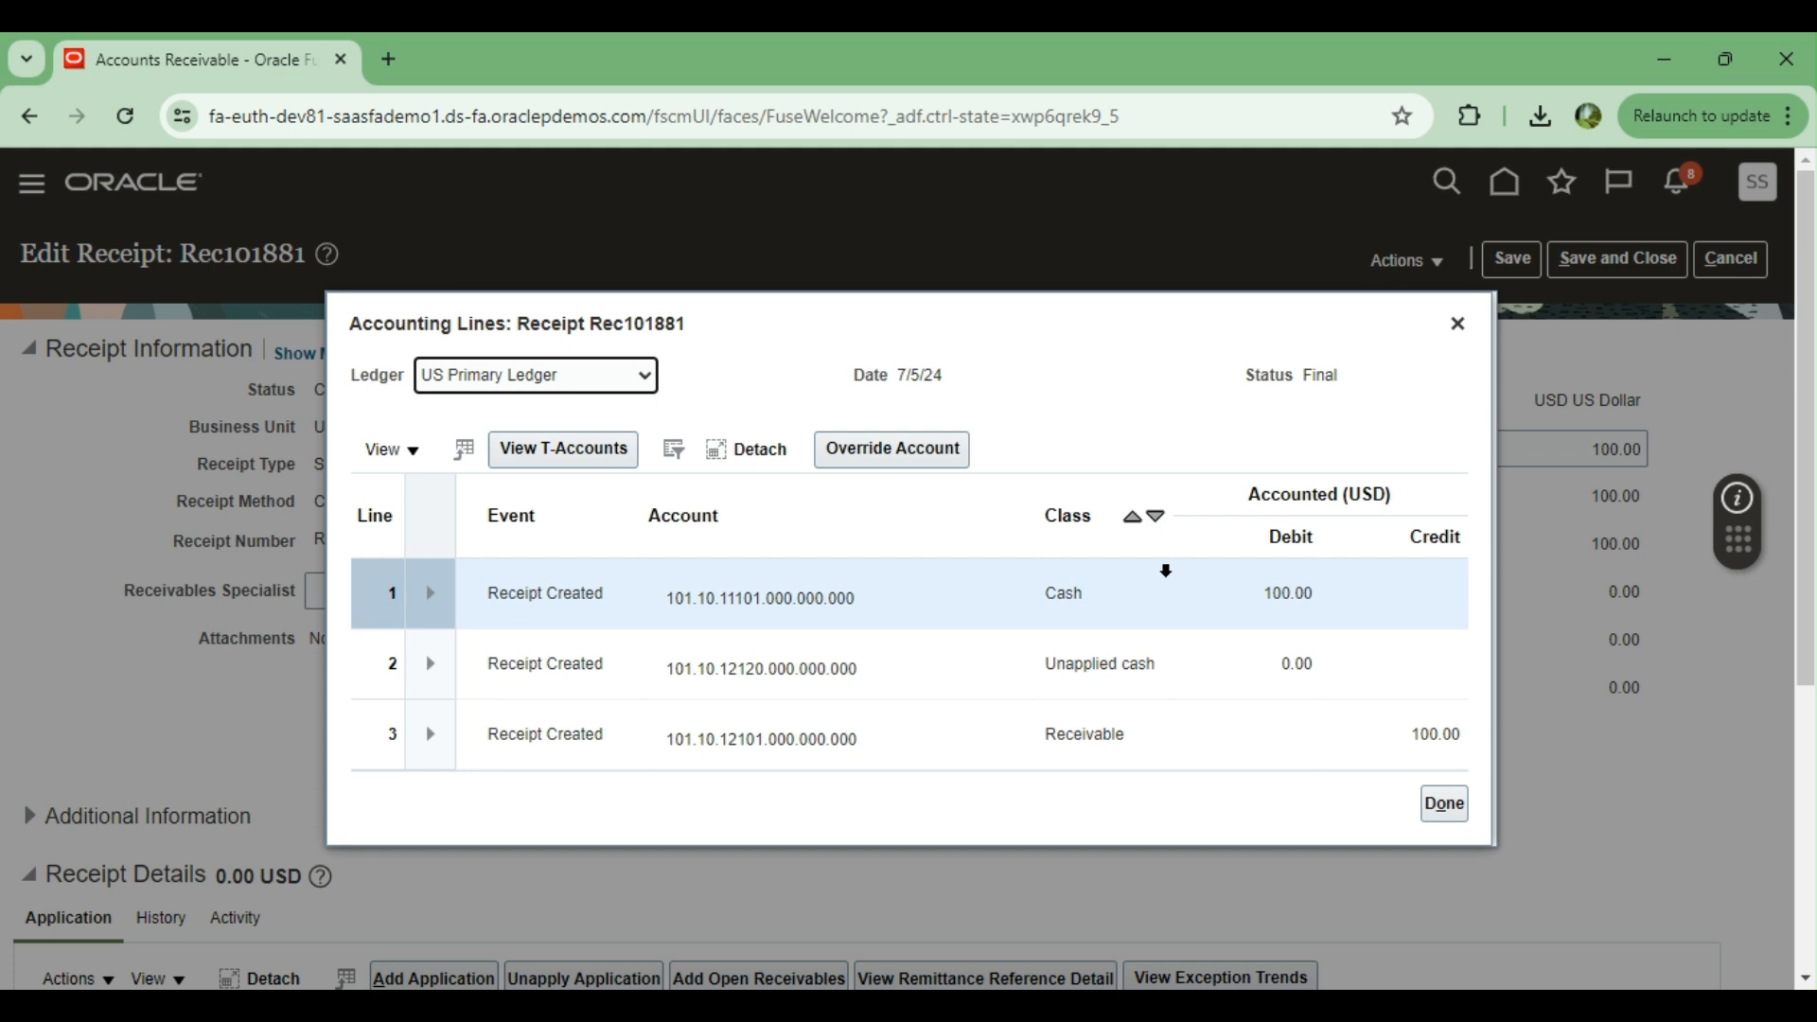
Examine the posted receipt's cash line and accounting status in US Primary Ledger, and close the accounting lines
{"action": "left_click", "coordinate": [430, 593]}
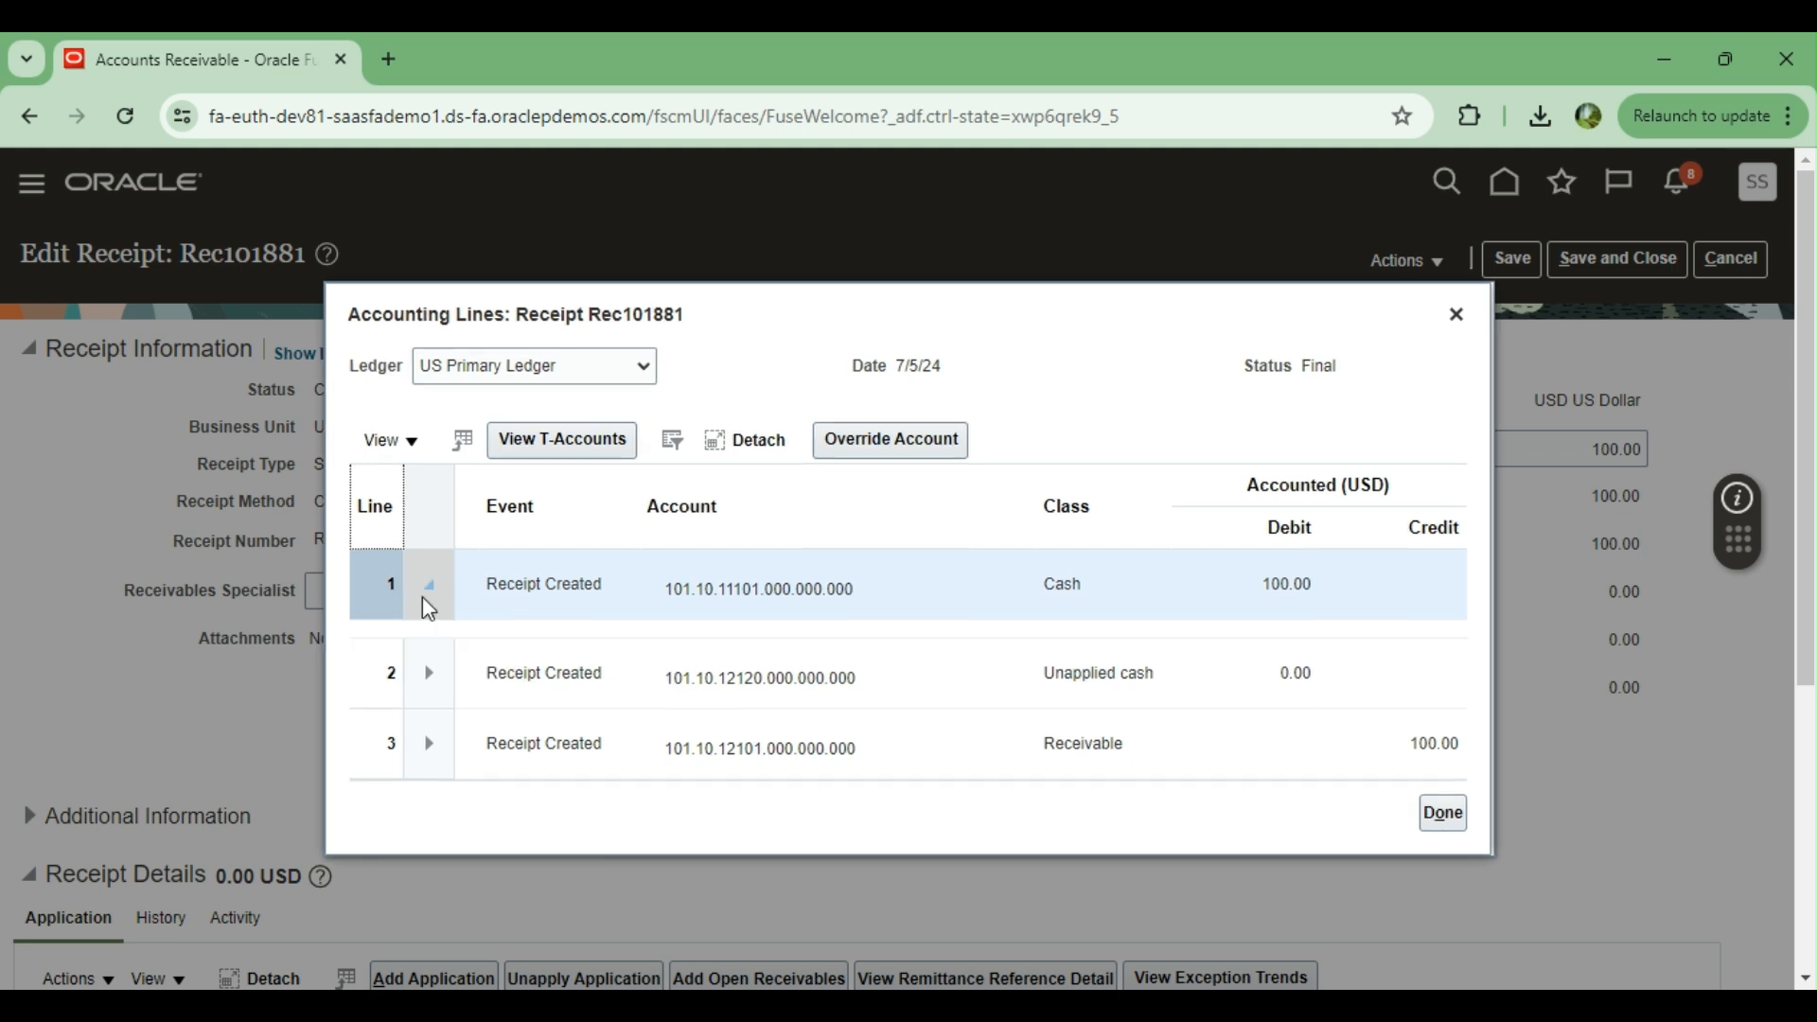
{"action": "left_click", "coordinate": [411, 441]}
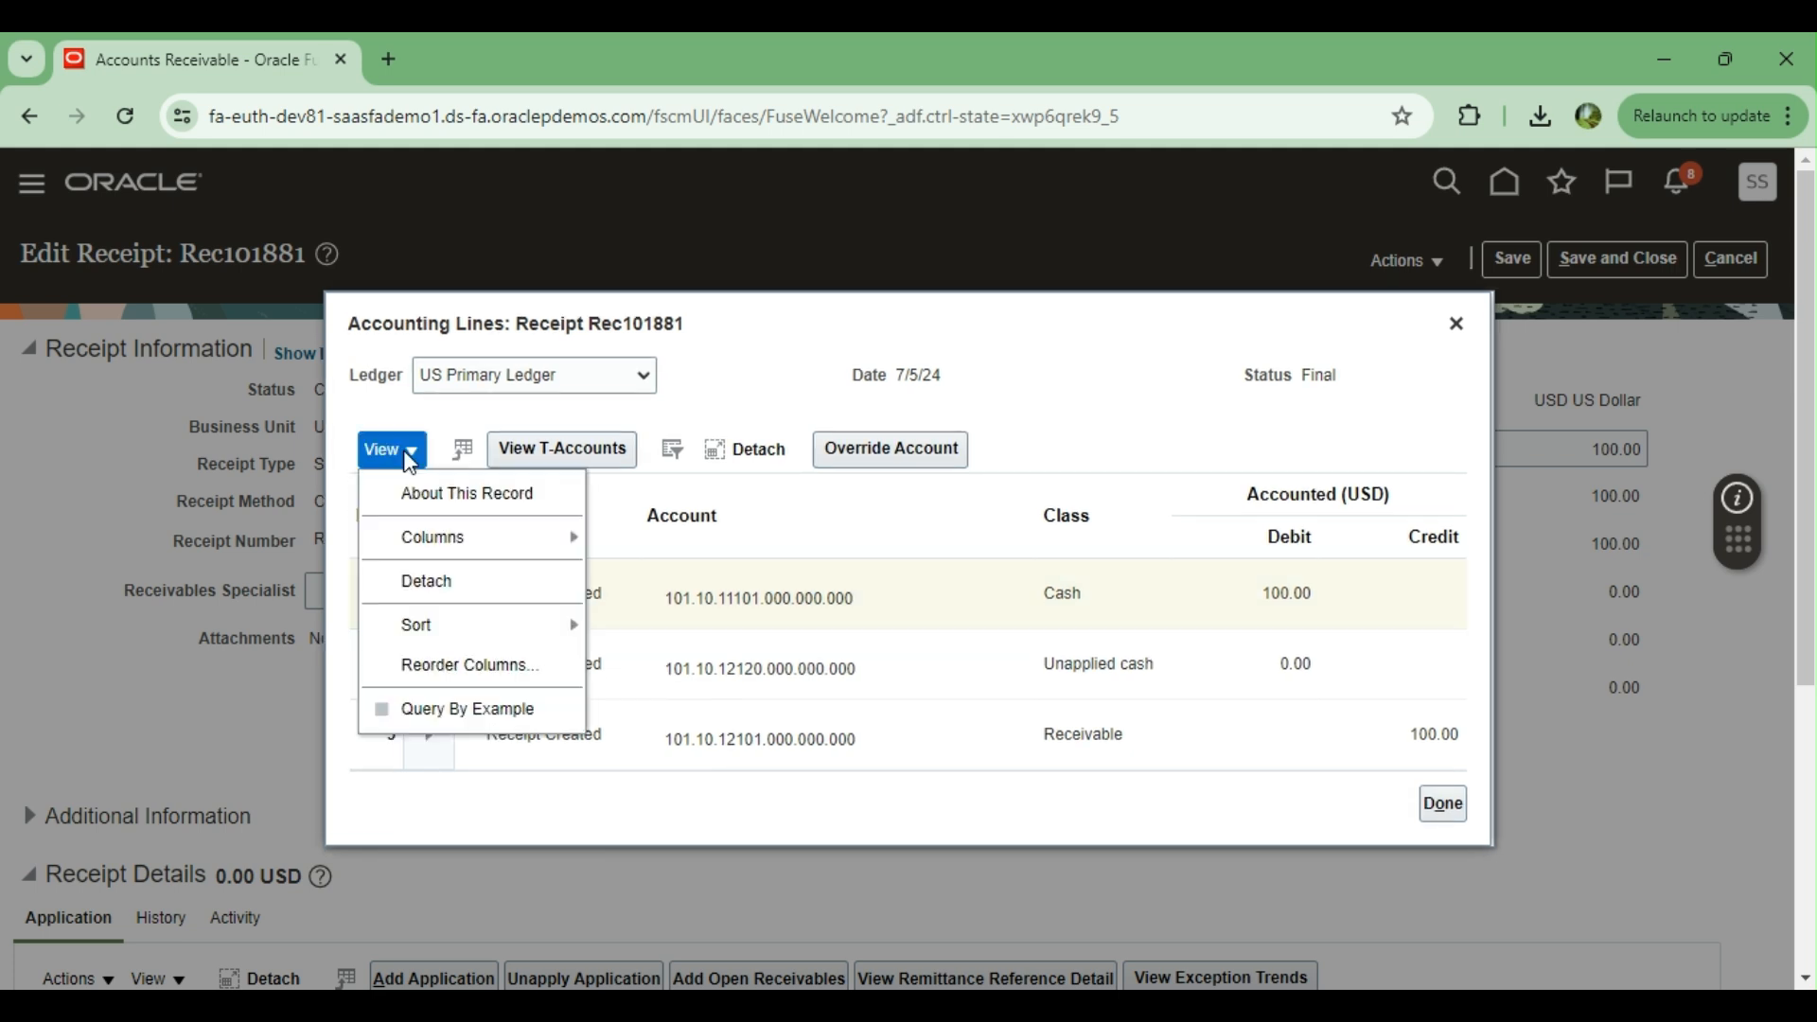
{"action": "left_click", "coordinate": [1154, 359]}
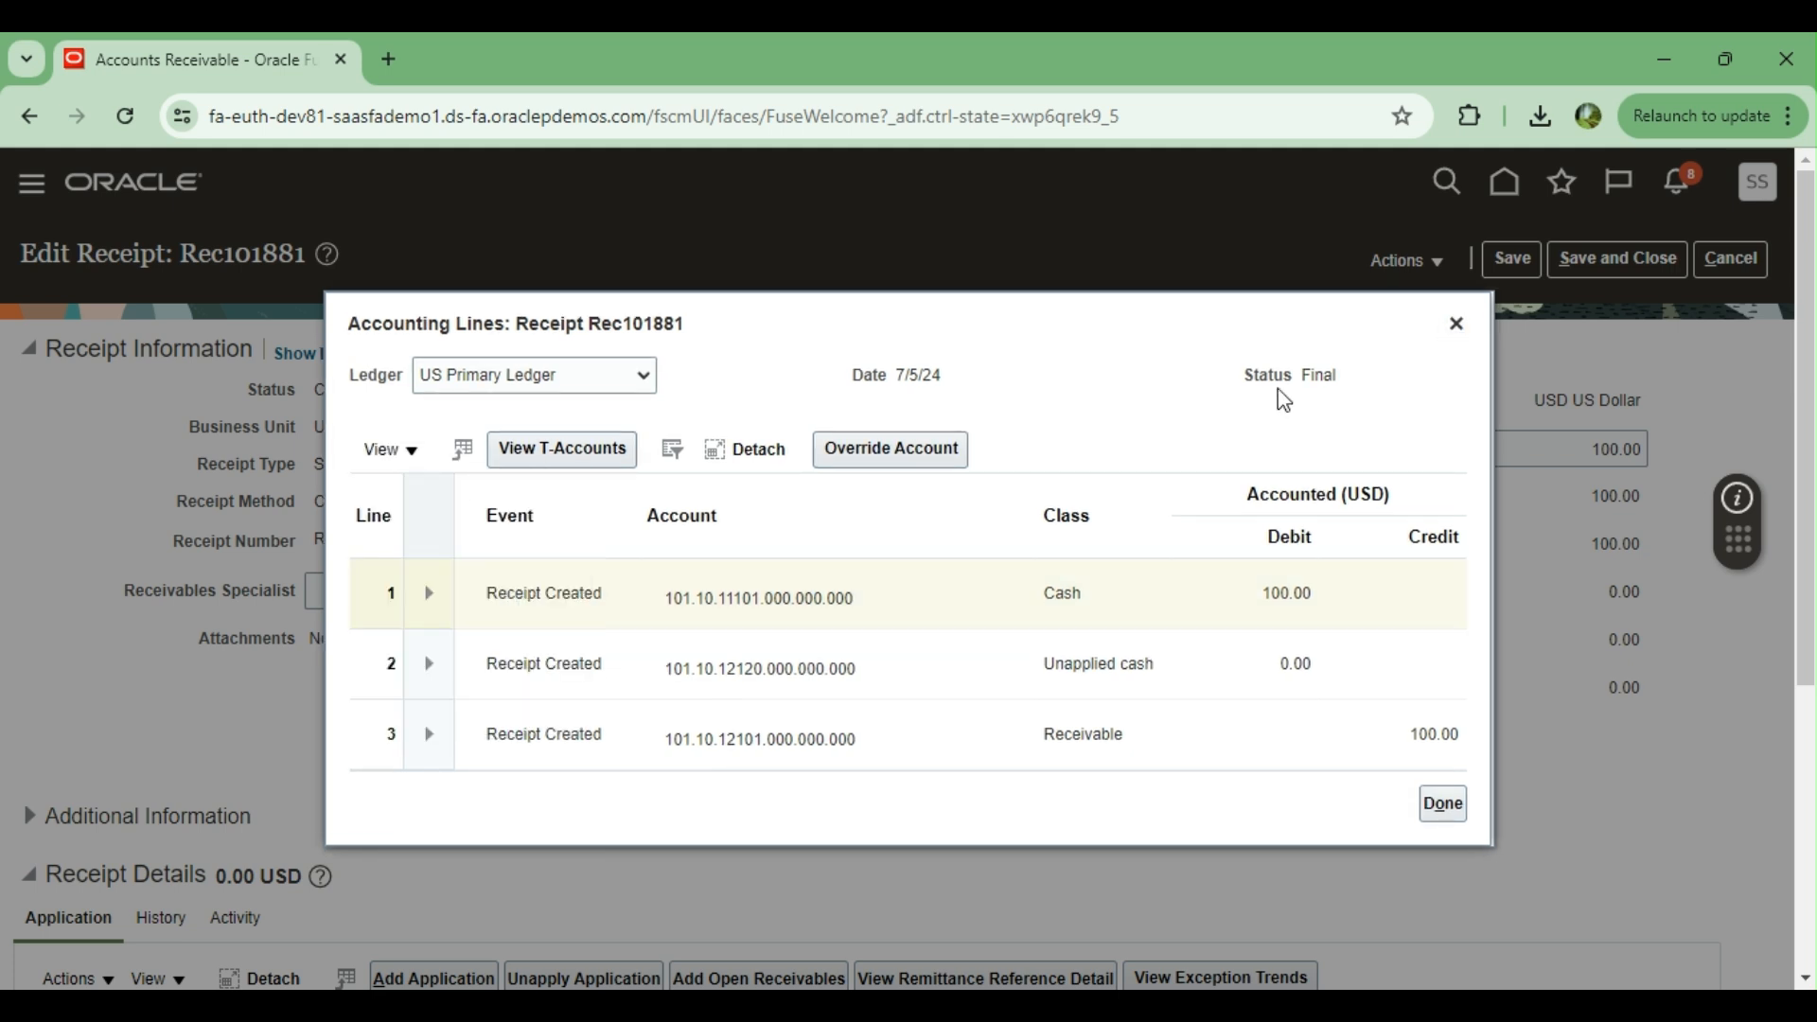
{"action": "left_click_drag", "start_coordinate": [1253, 388], "coordinate": [1338, 377]}
{"action": "left_click", "coordinate": [1350, 377]}
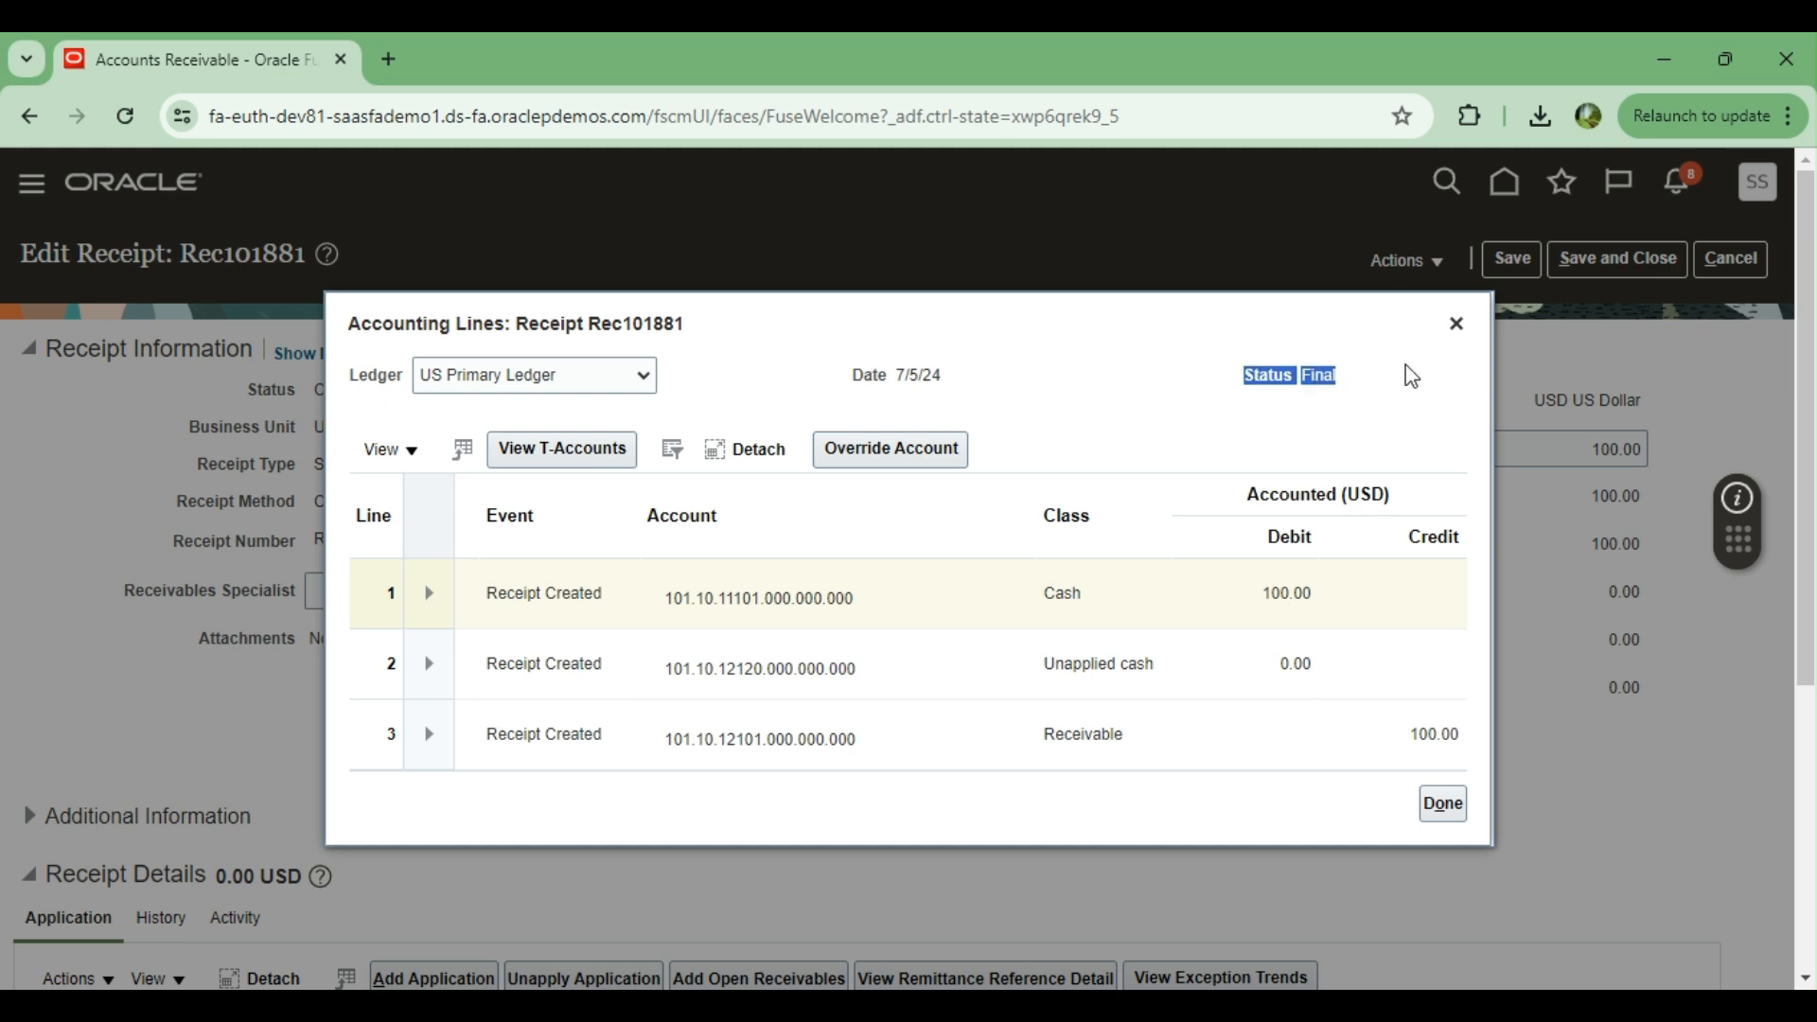
{"action": "left_click", "coordinate": [1455, 325]}
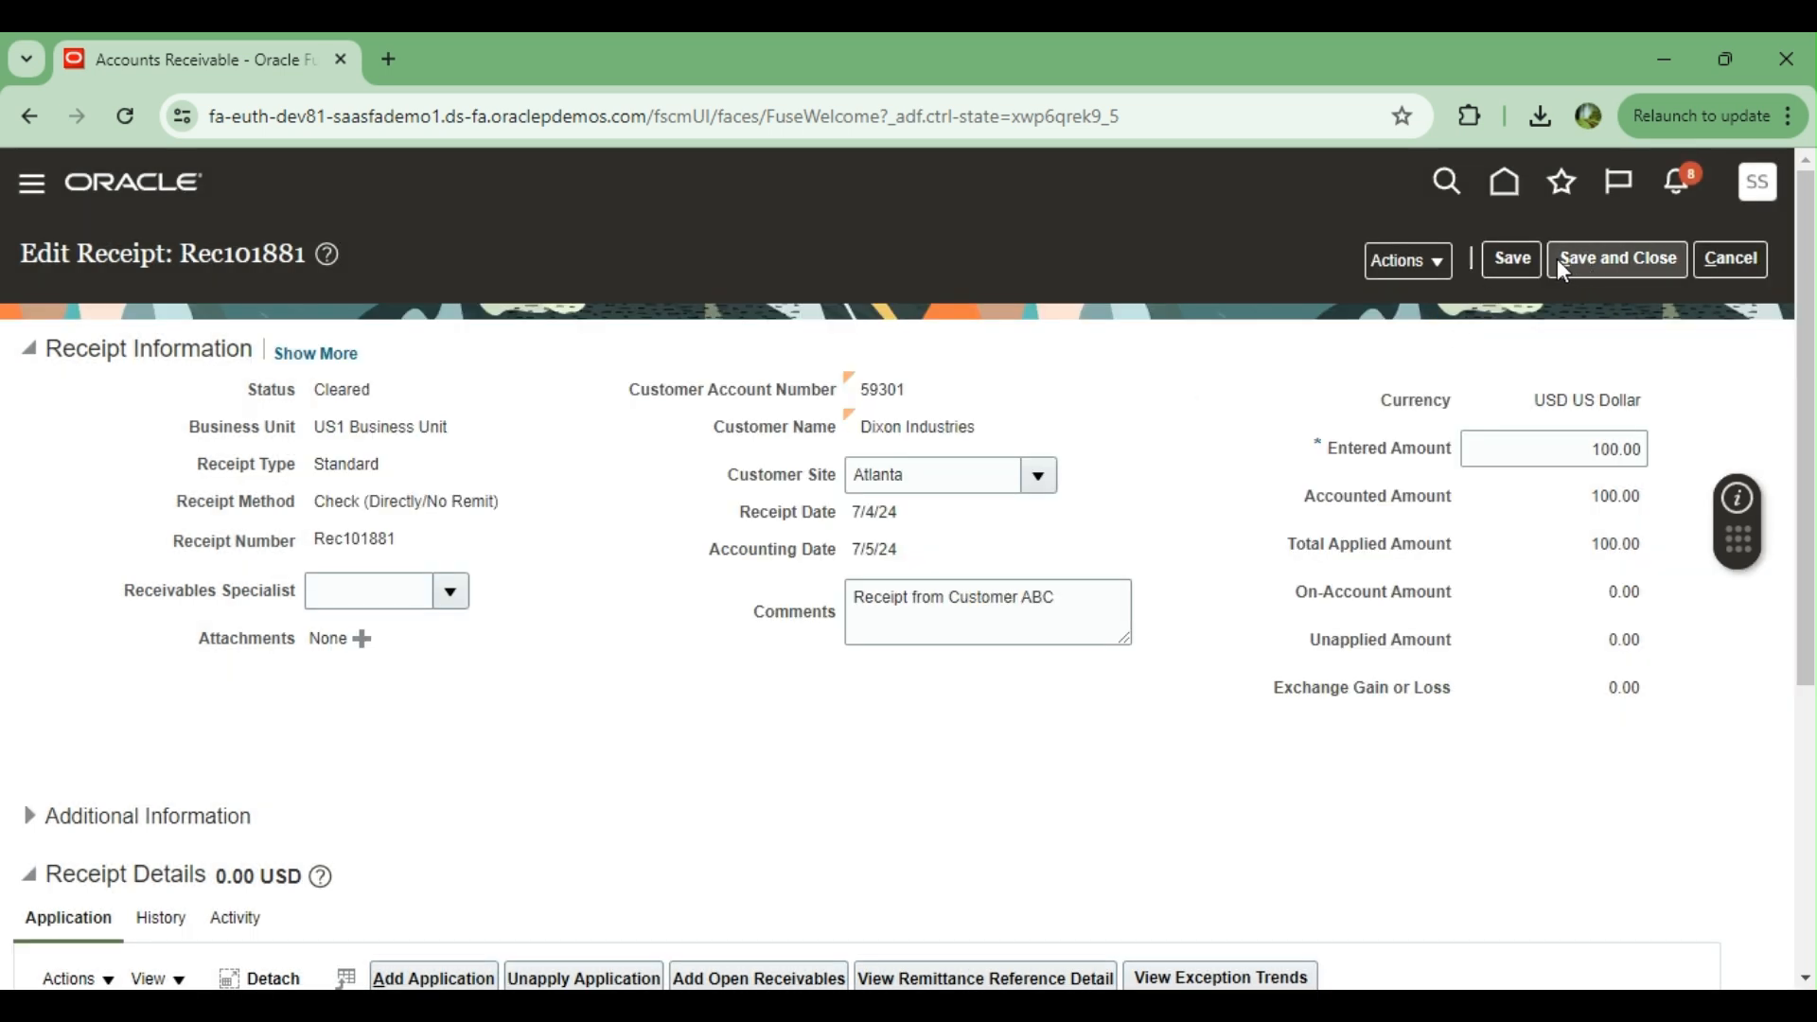
Reverse the receipt with category Reverse payment and reason Payment reversal, and check the receipt's details
{"action": "left_click", "coordinate": [1444, 271]}
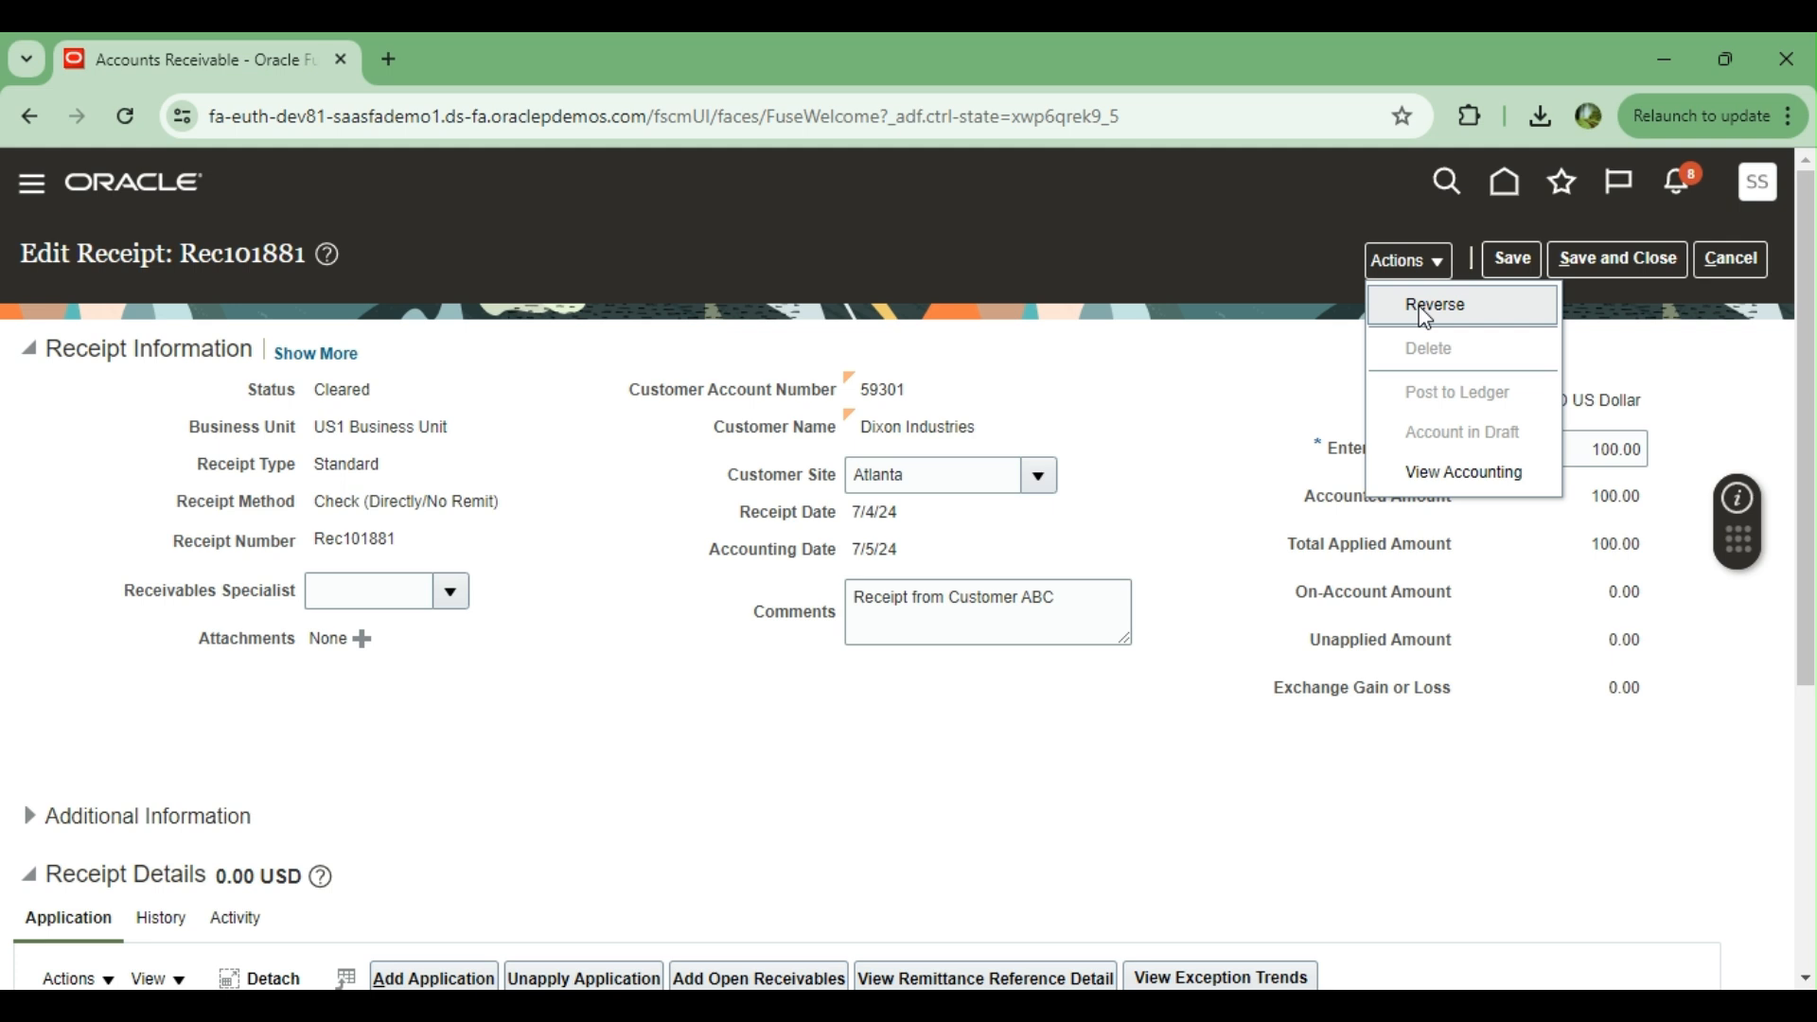
{"action": "left_click", "coordinate": [1426, 307]}
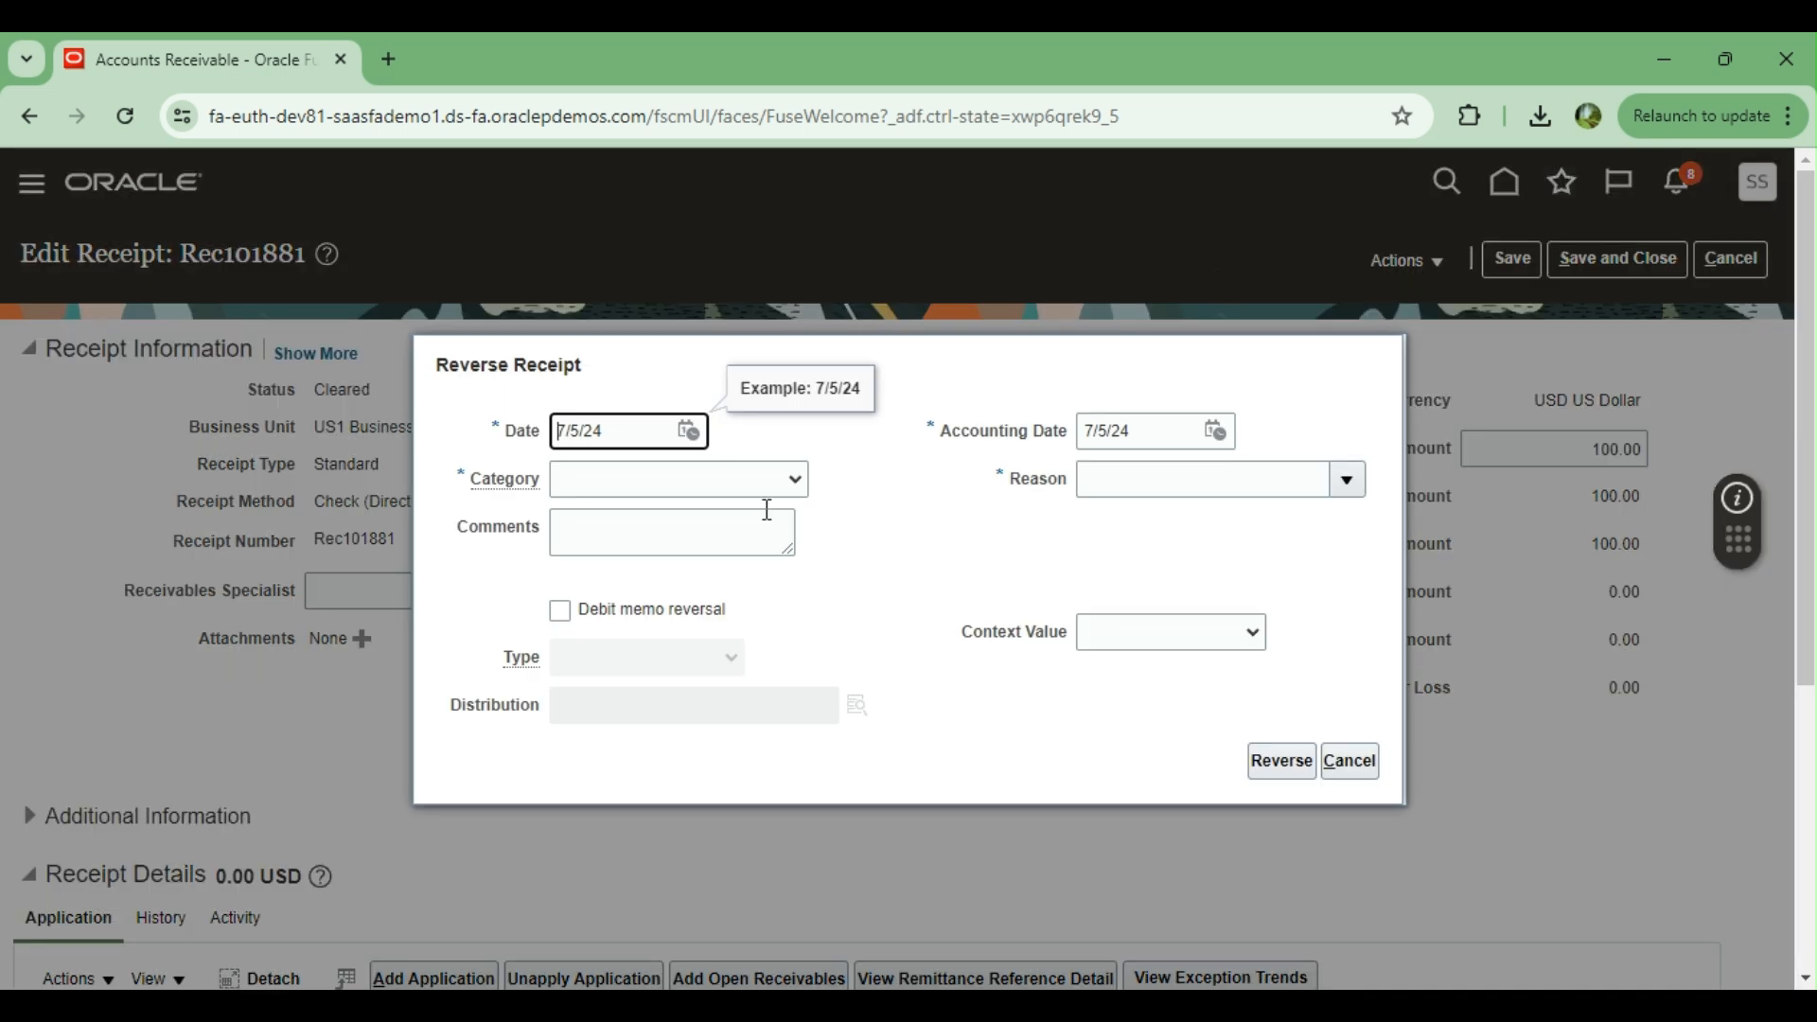
{"action": "left_click", "coordinate": [796, 483]}
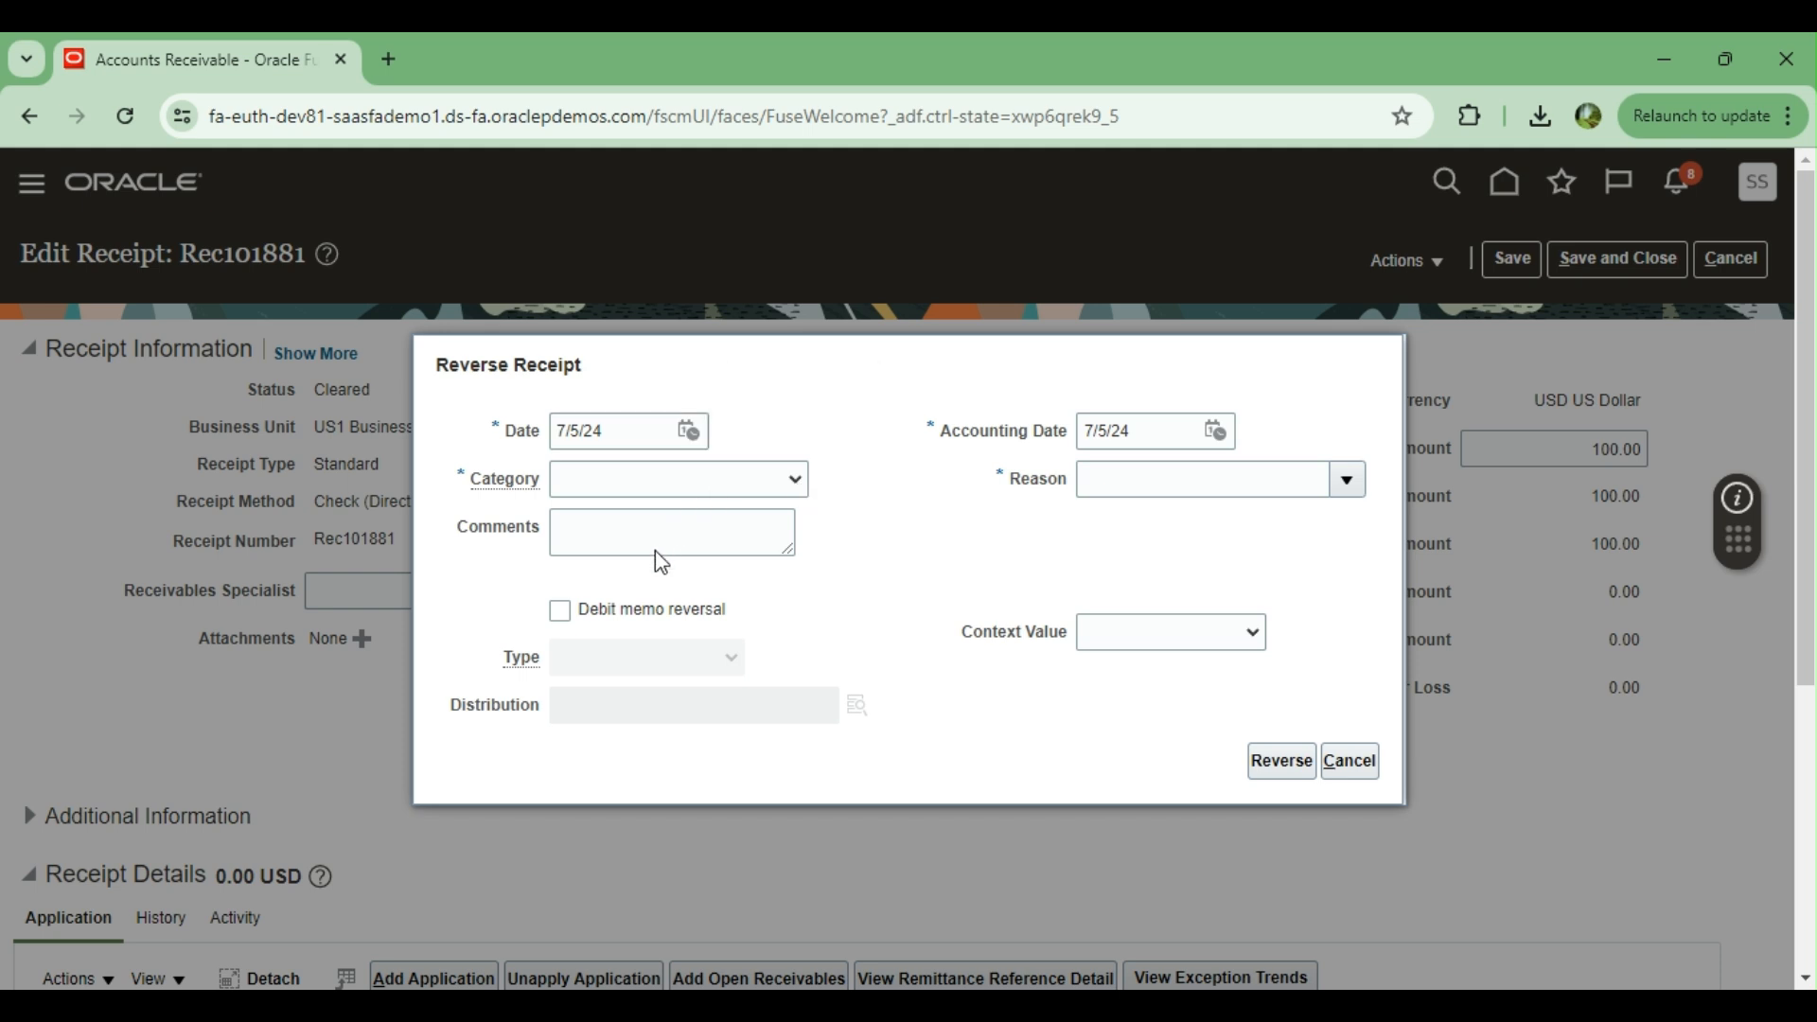
{"action": "left_click", "coordinate": [652, 582]}
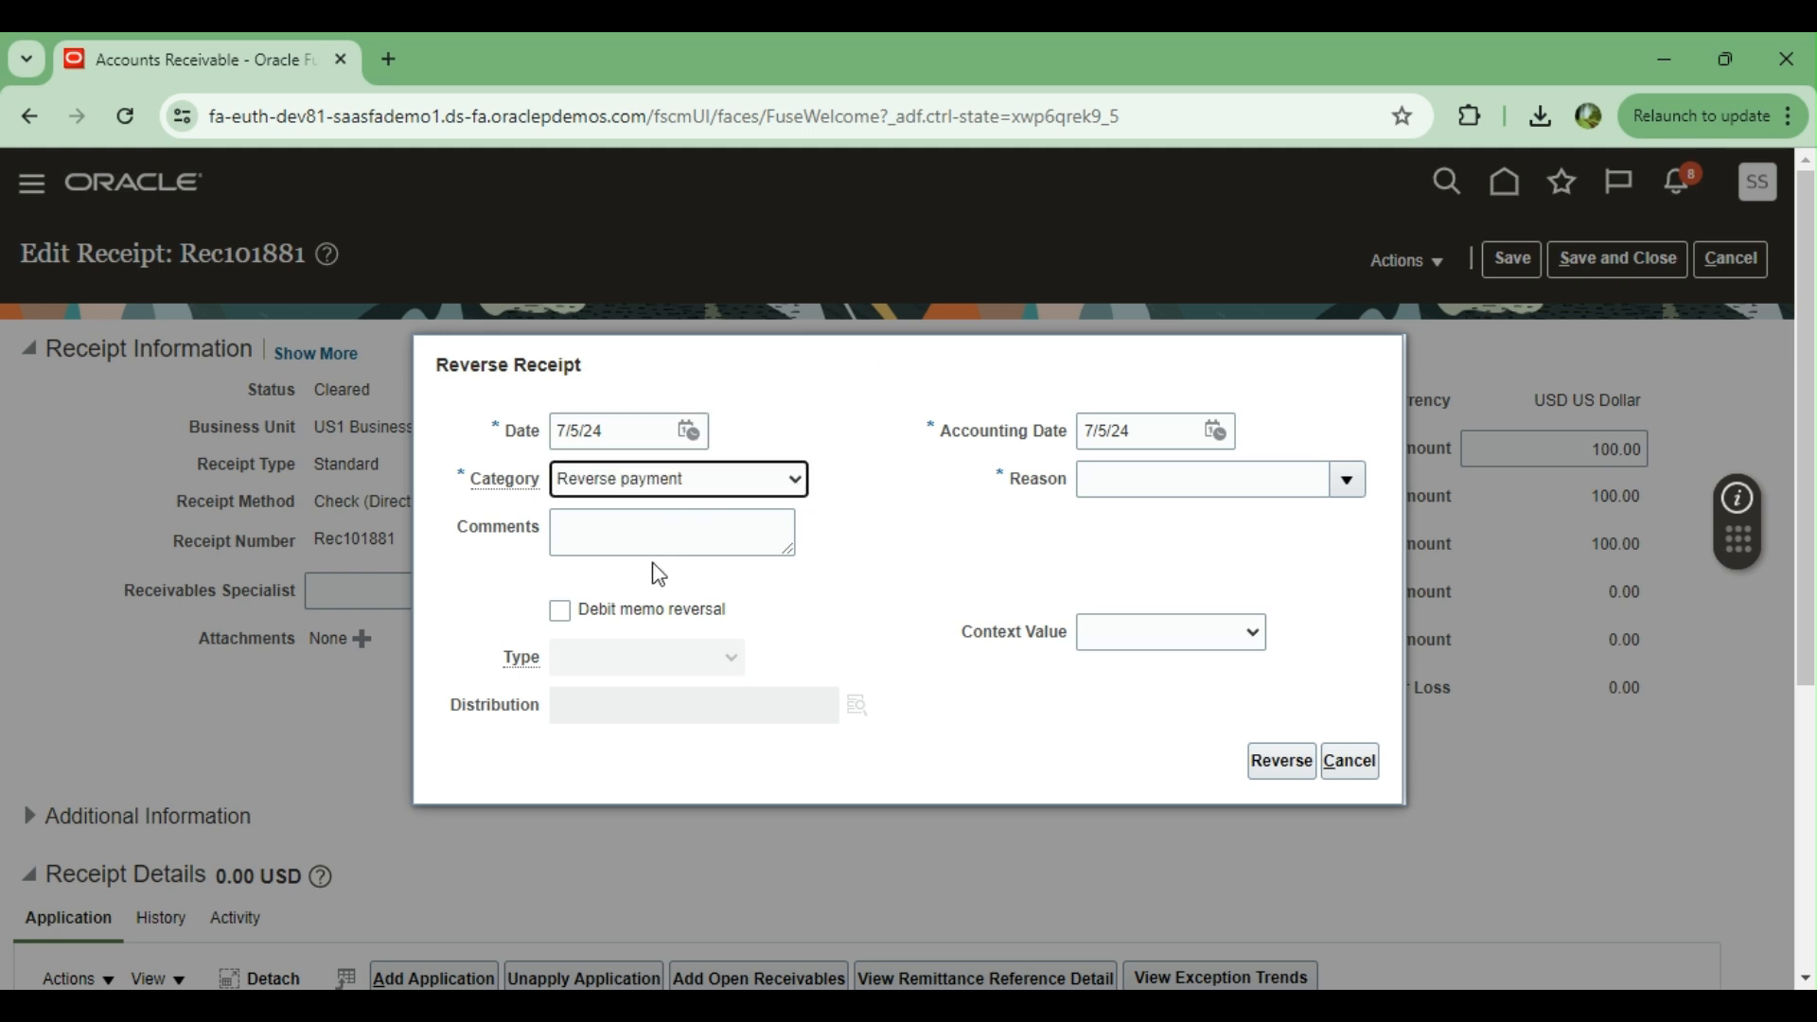
{"action": "left_click", "coordinate": [1347, 479]}
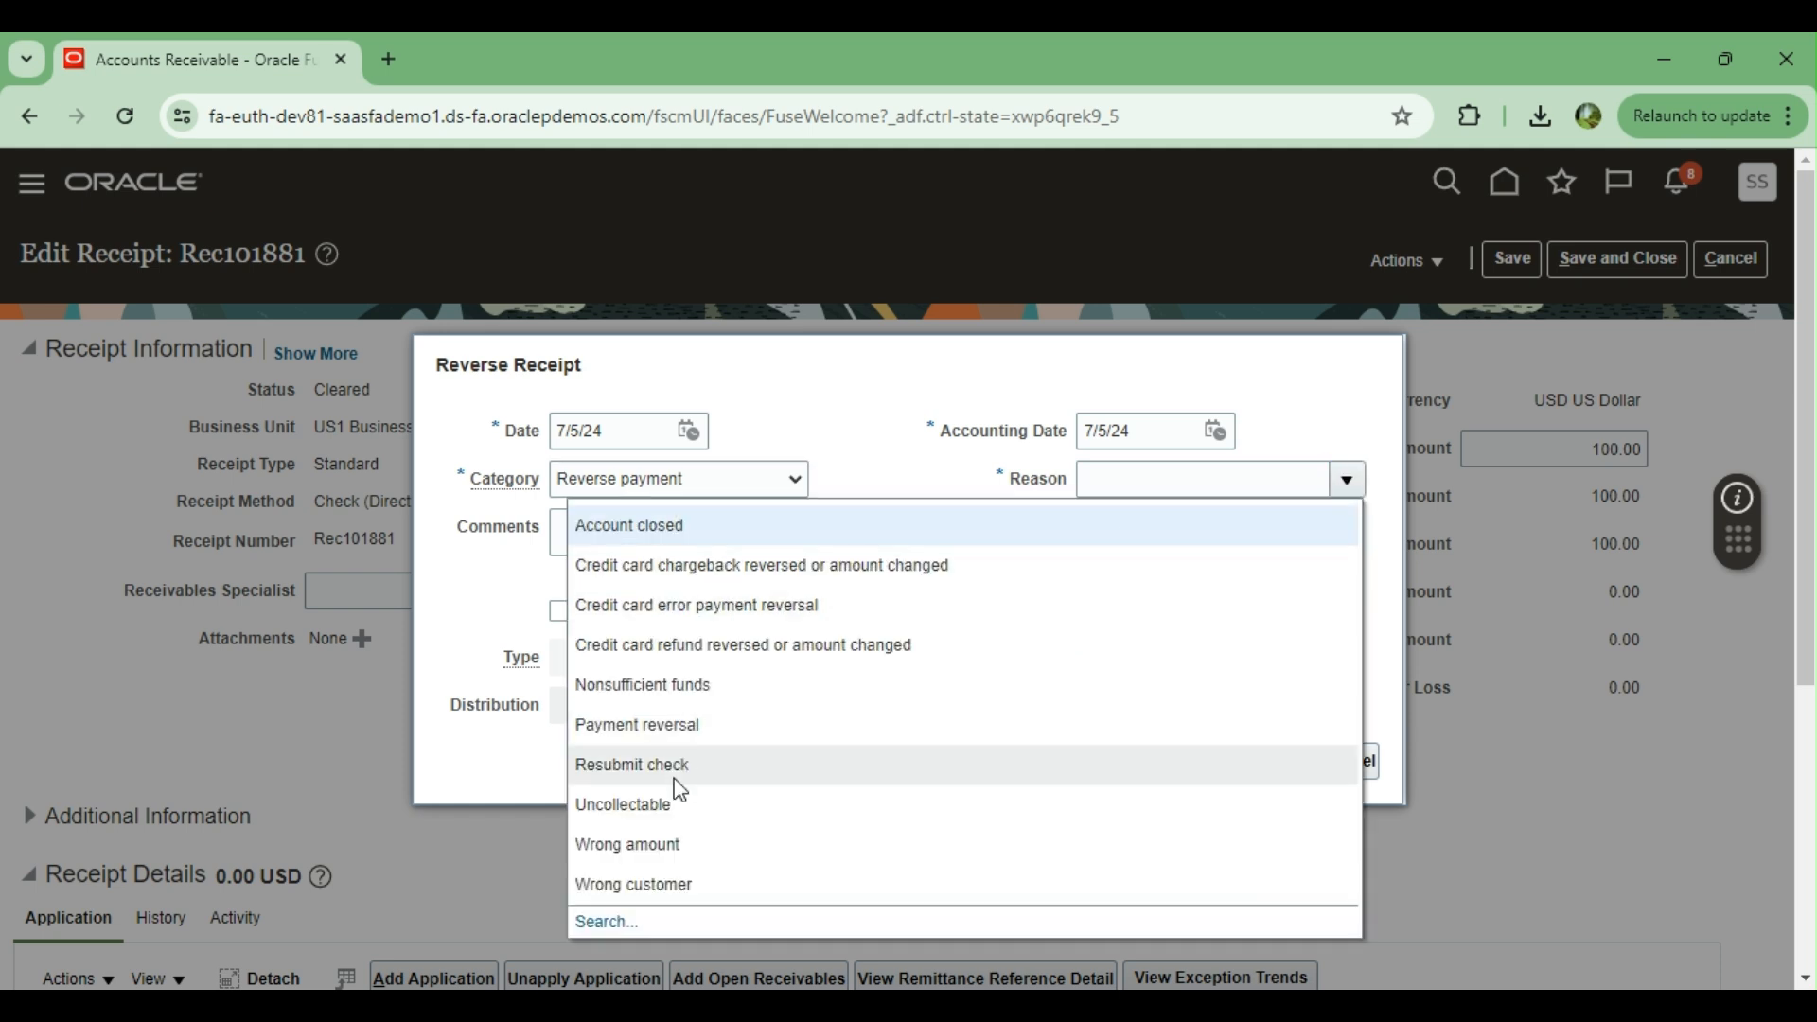
{"action": "left_click", "coordinate": [669, 723]}
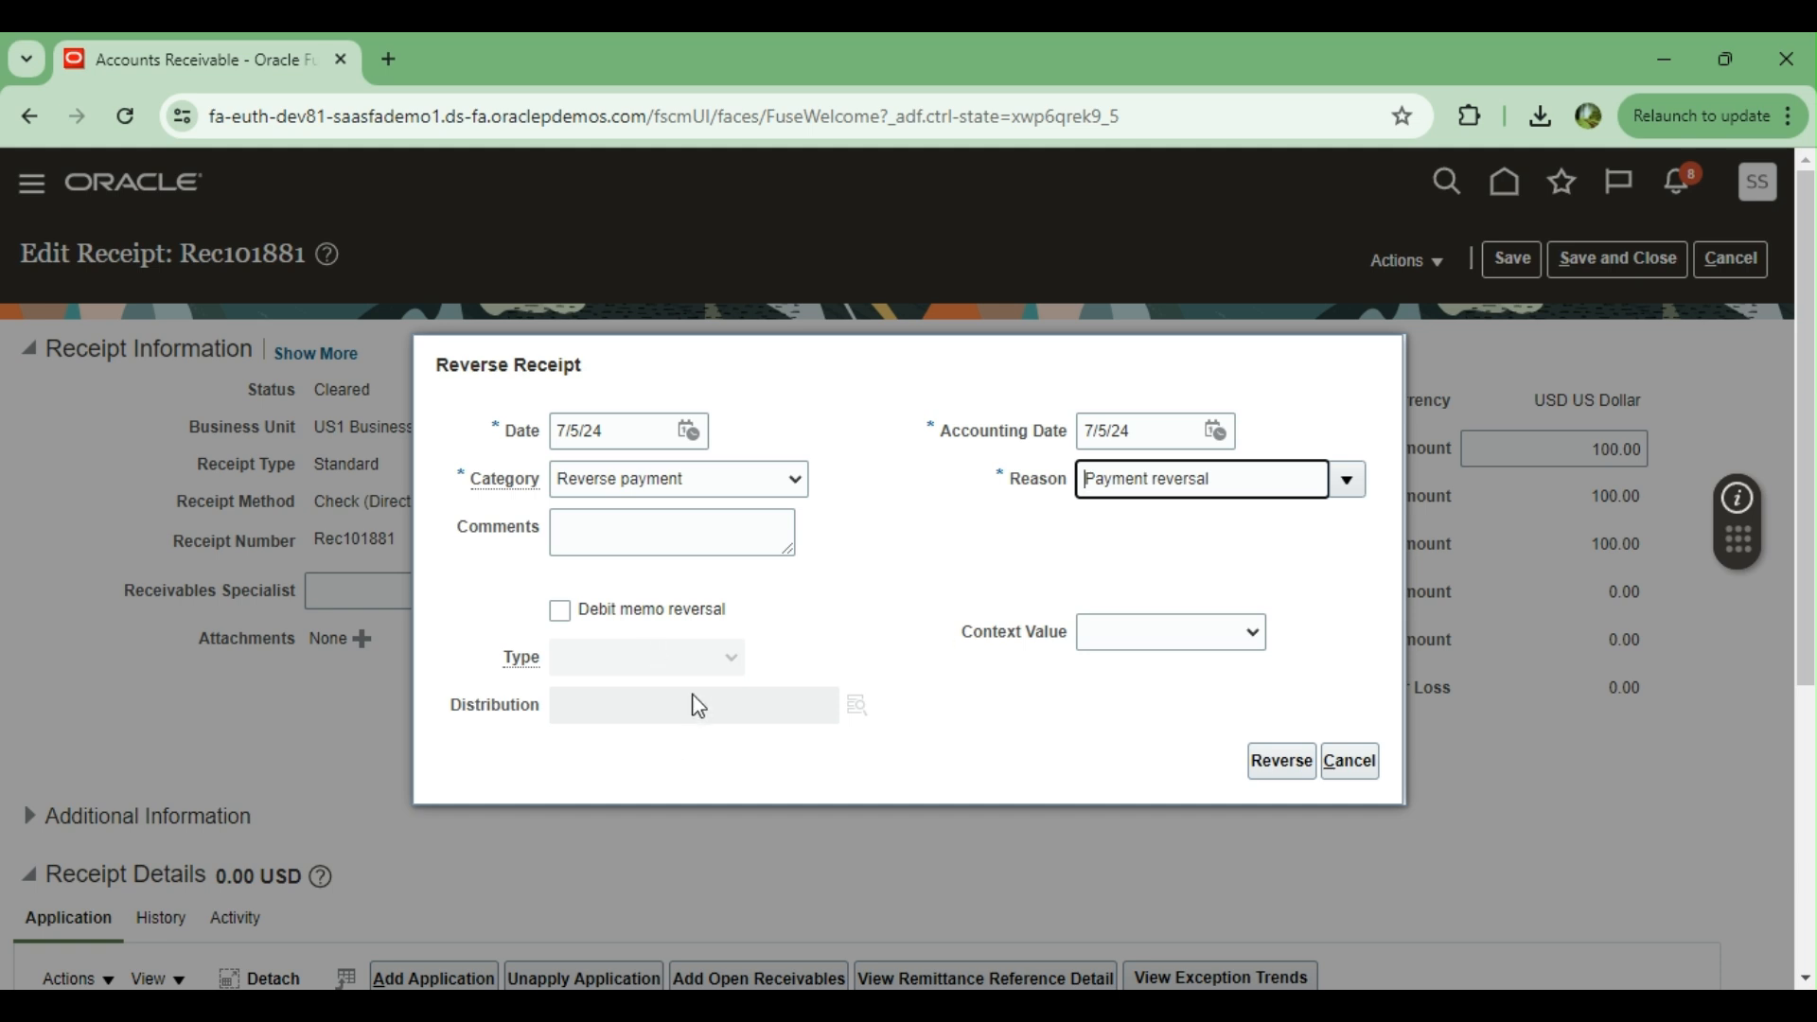
{"action": "left_click", "coordinate": [1279, 763]}
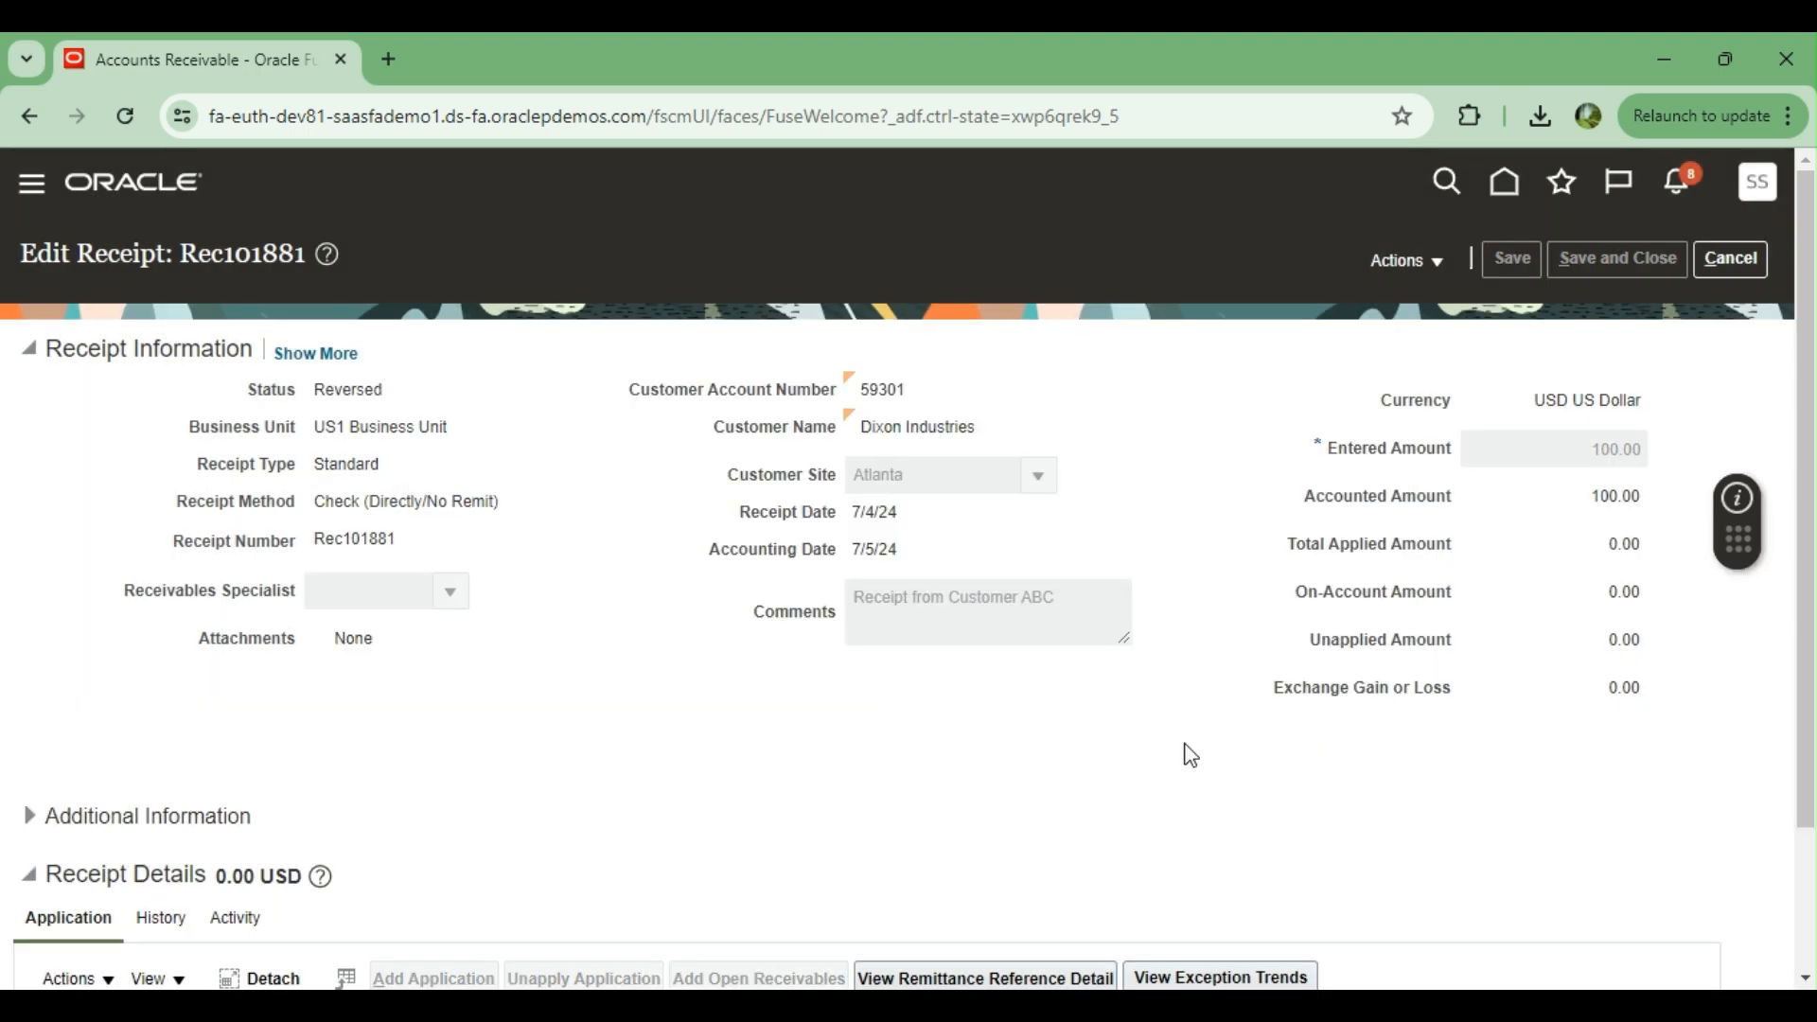
{"action": "scroll", "coordinate": [1187, 754], "scroll_direction": "down", "scroll_amount": 2}
{"action": "scroll", "coordinate": [1209, 661], "scroll_direction": "up", "scroll_amount": 1}
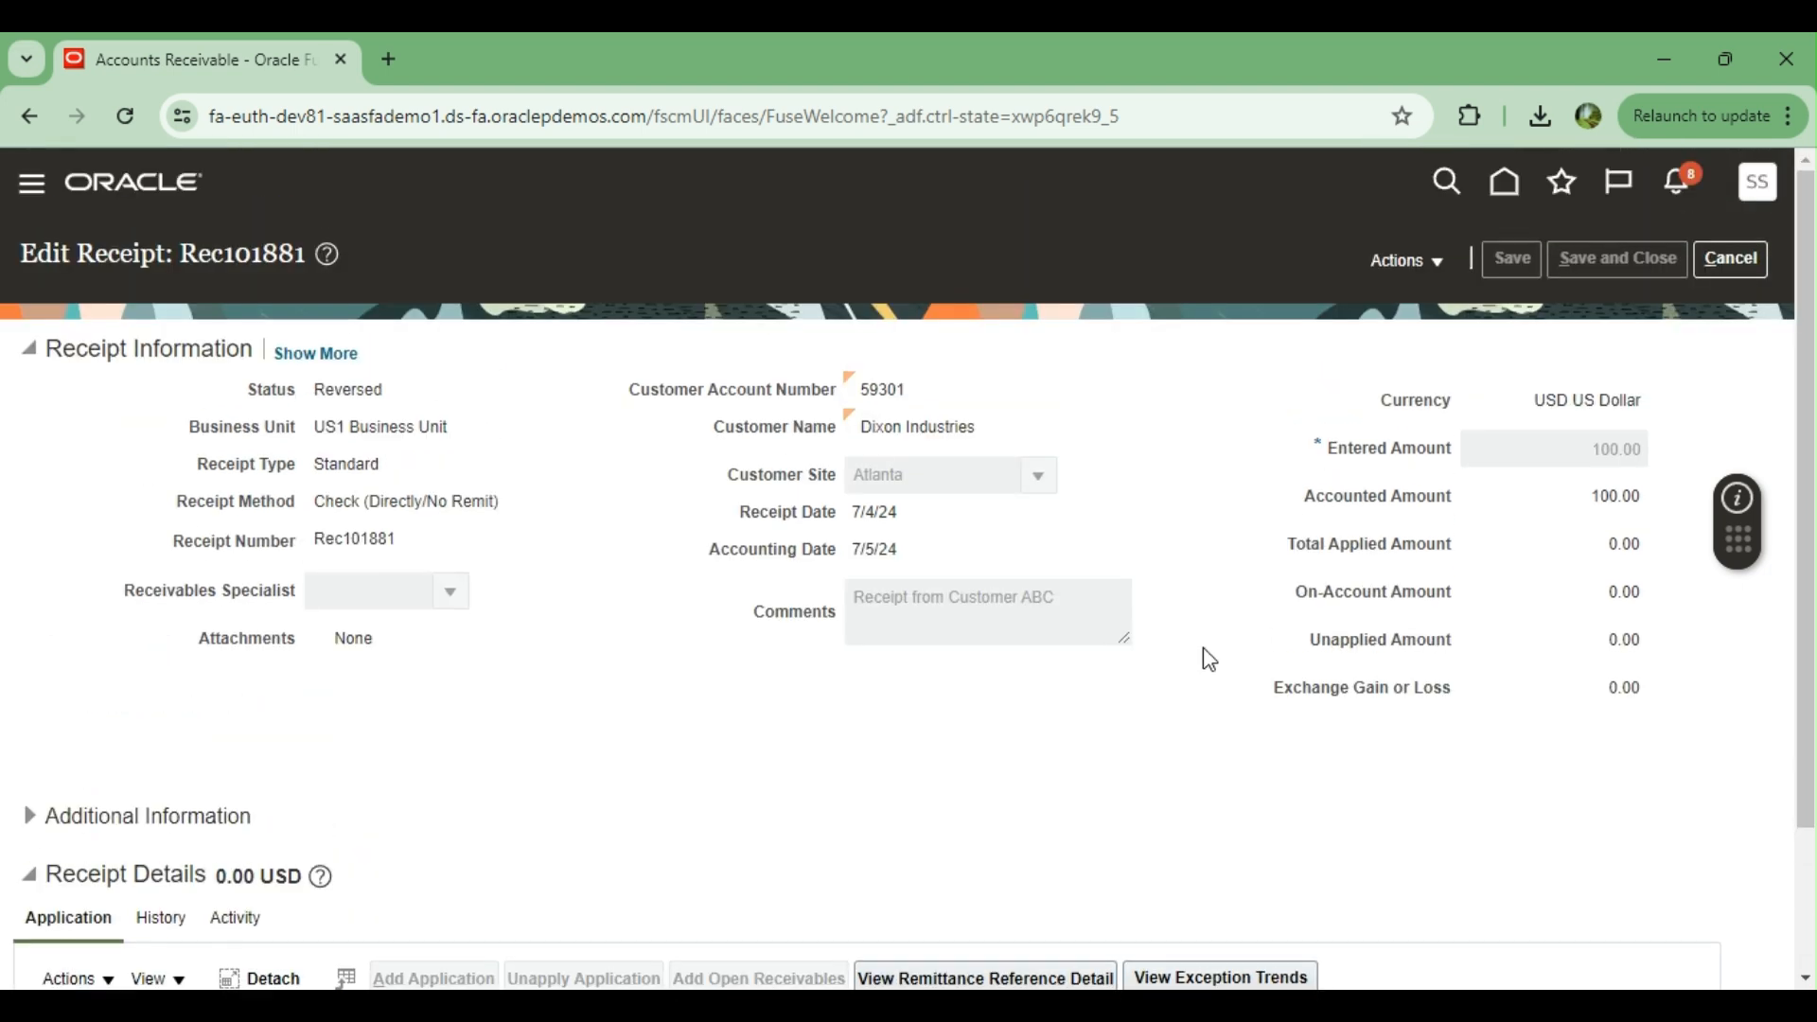